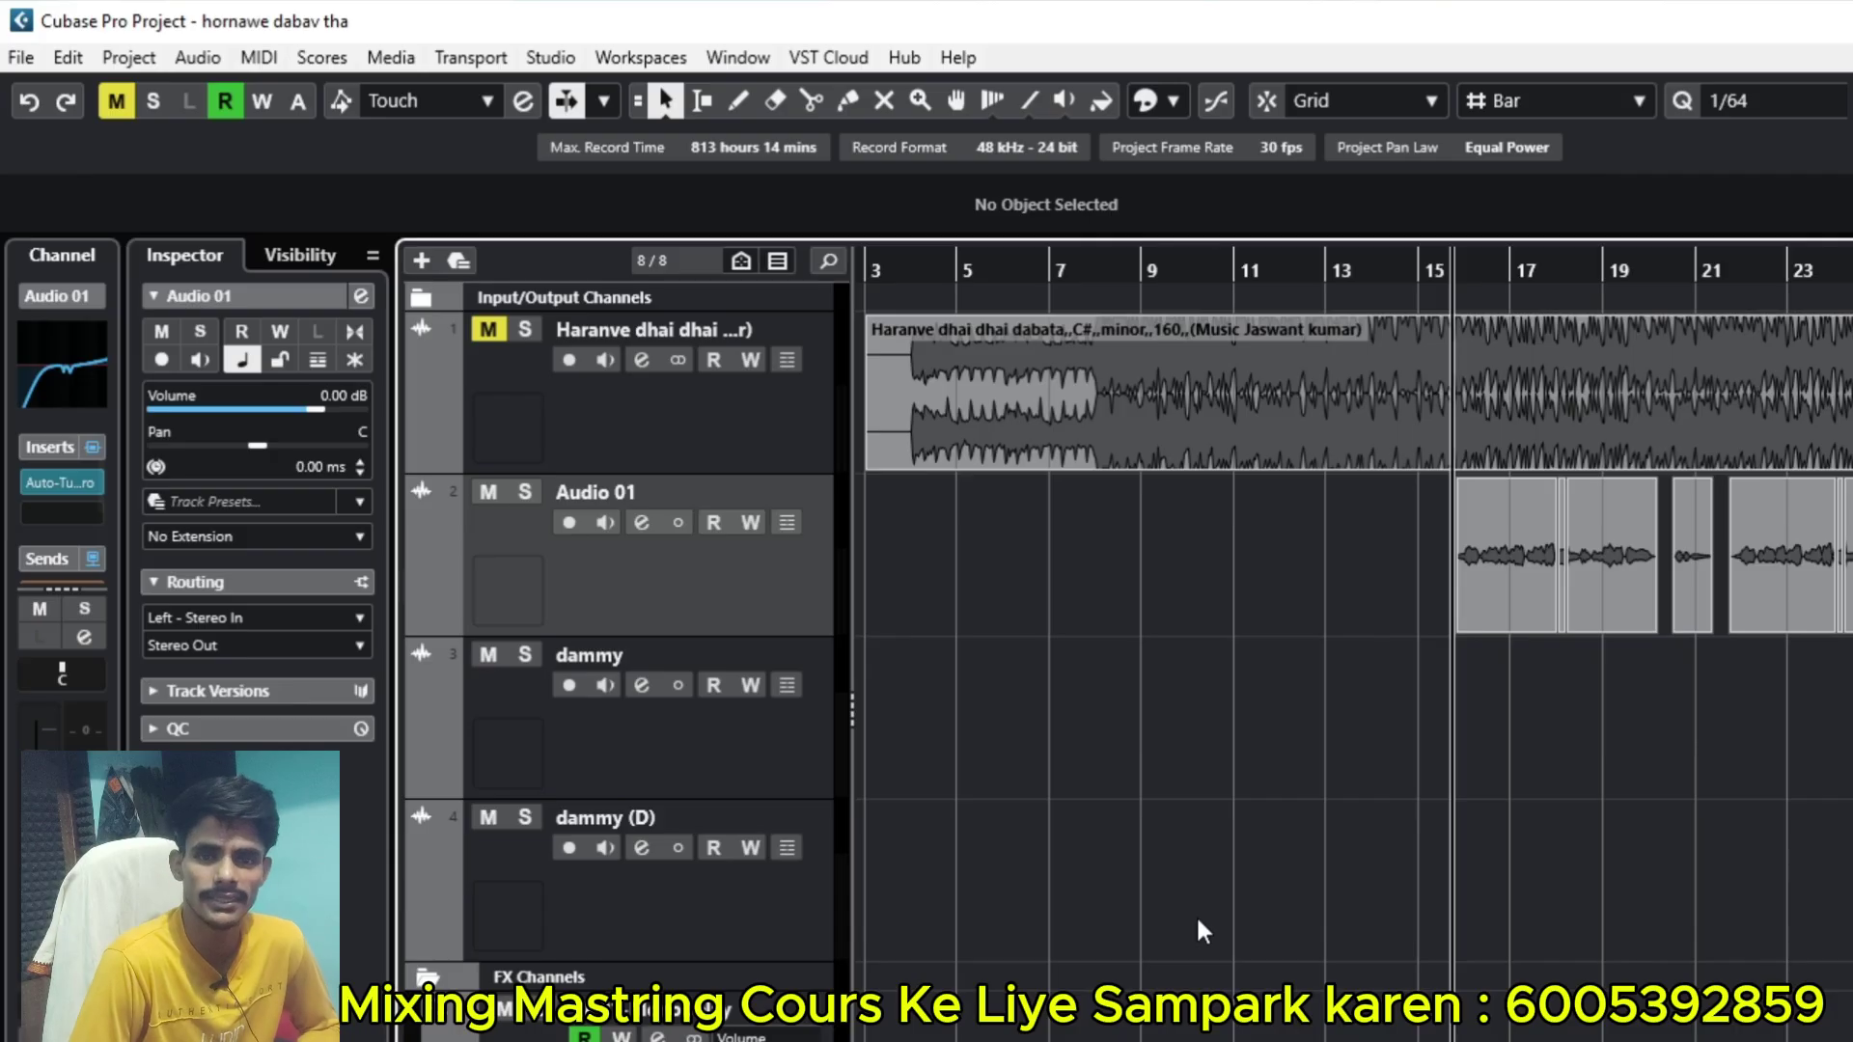
Step: Review the Audio 01 track's channel settings, including its inserts and equalizer curve, and close them again
{"action": "key", "text": "h"}
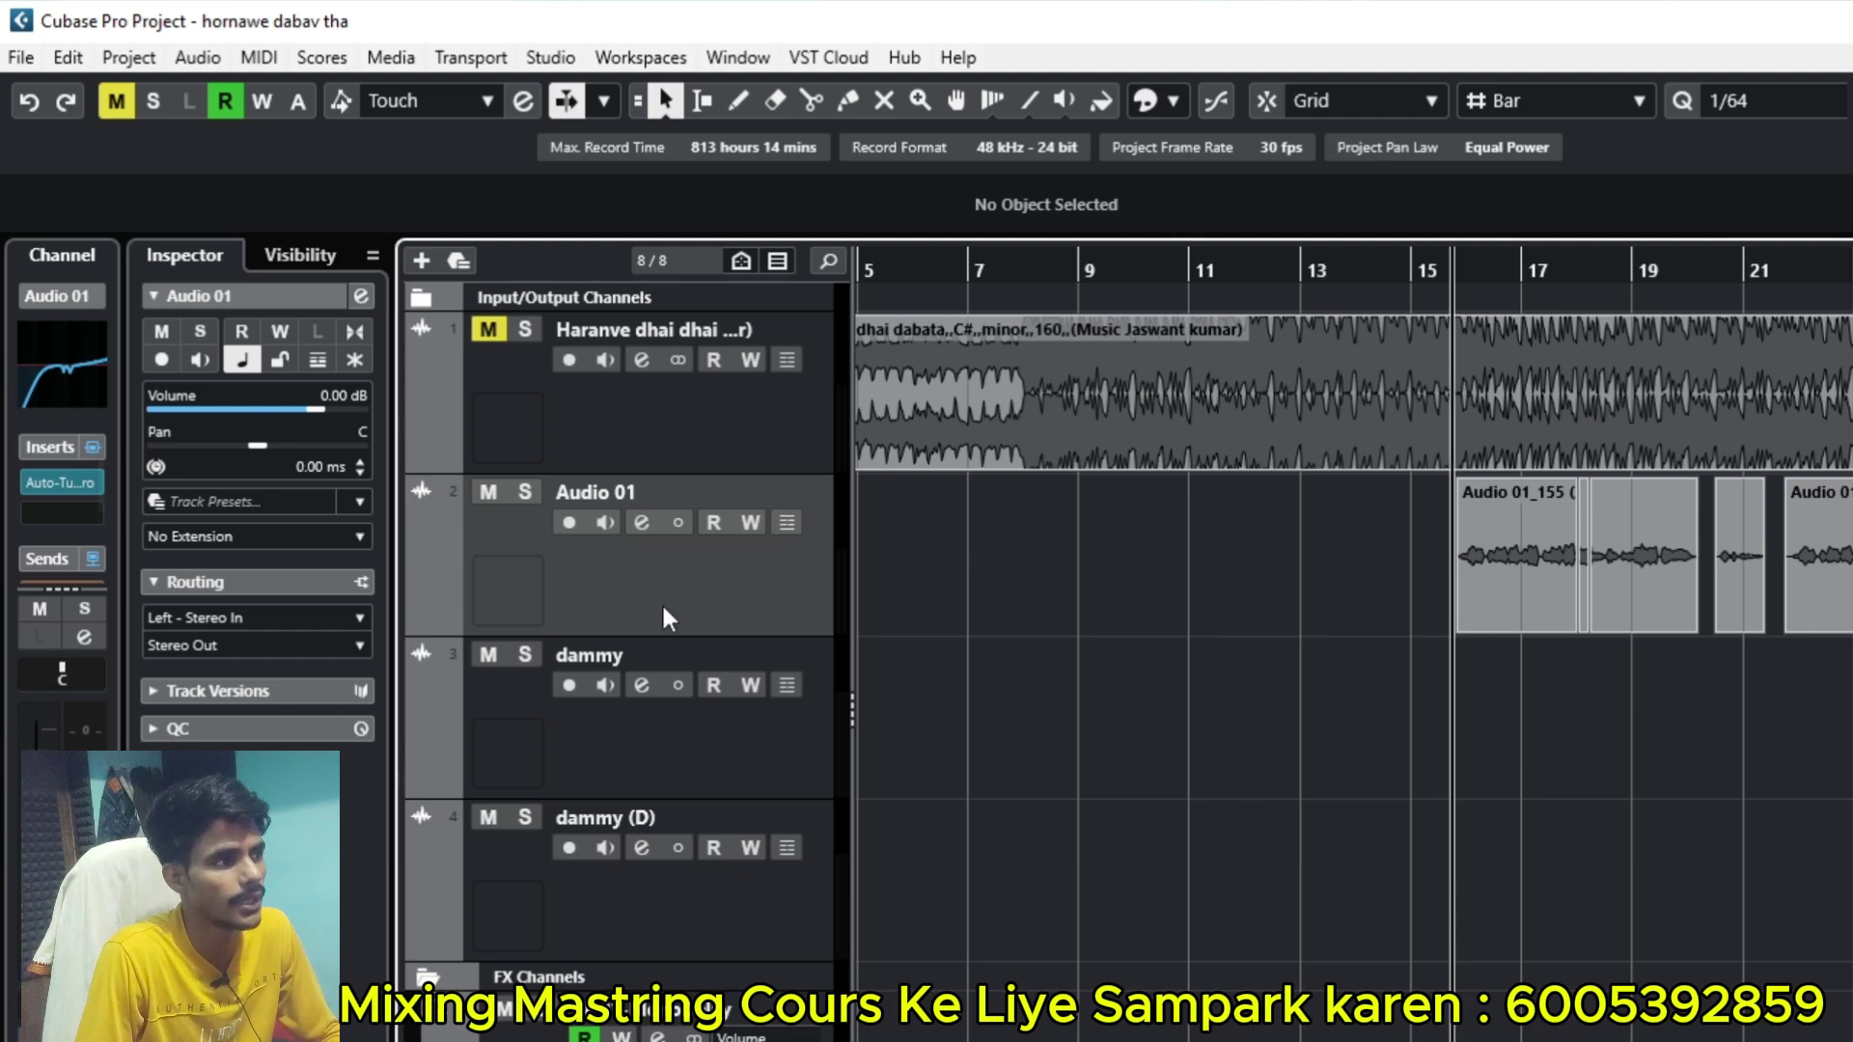
{"action": "key", "text": "h"}
{"action": "key", "text": "h"}
{"action": "key", "text": "h"}
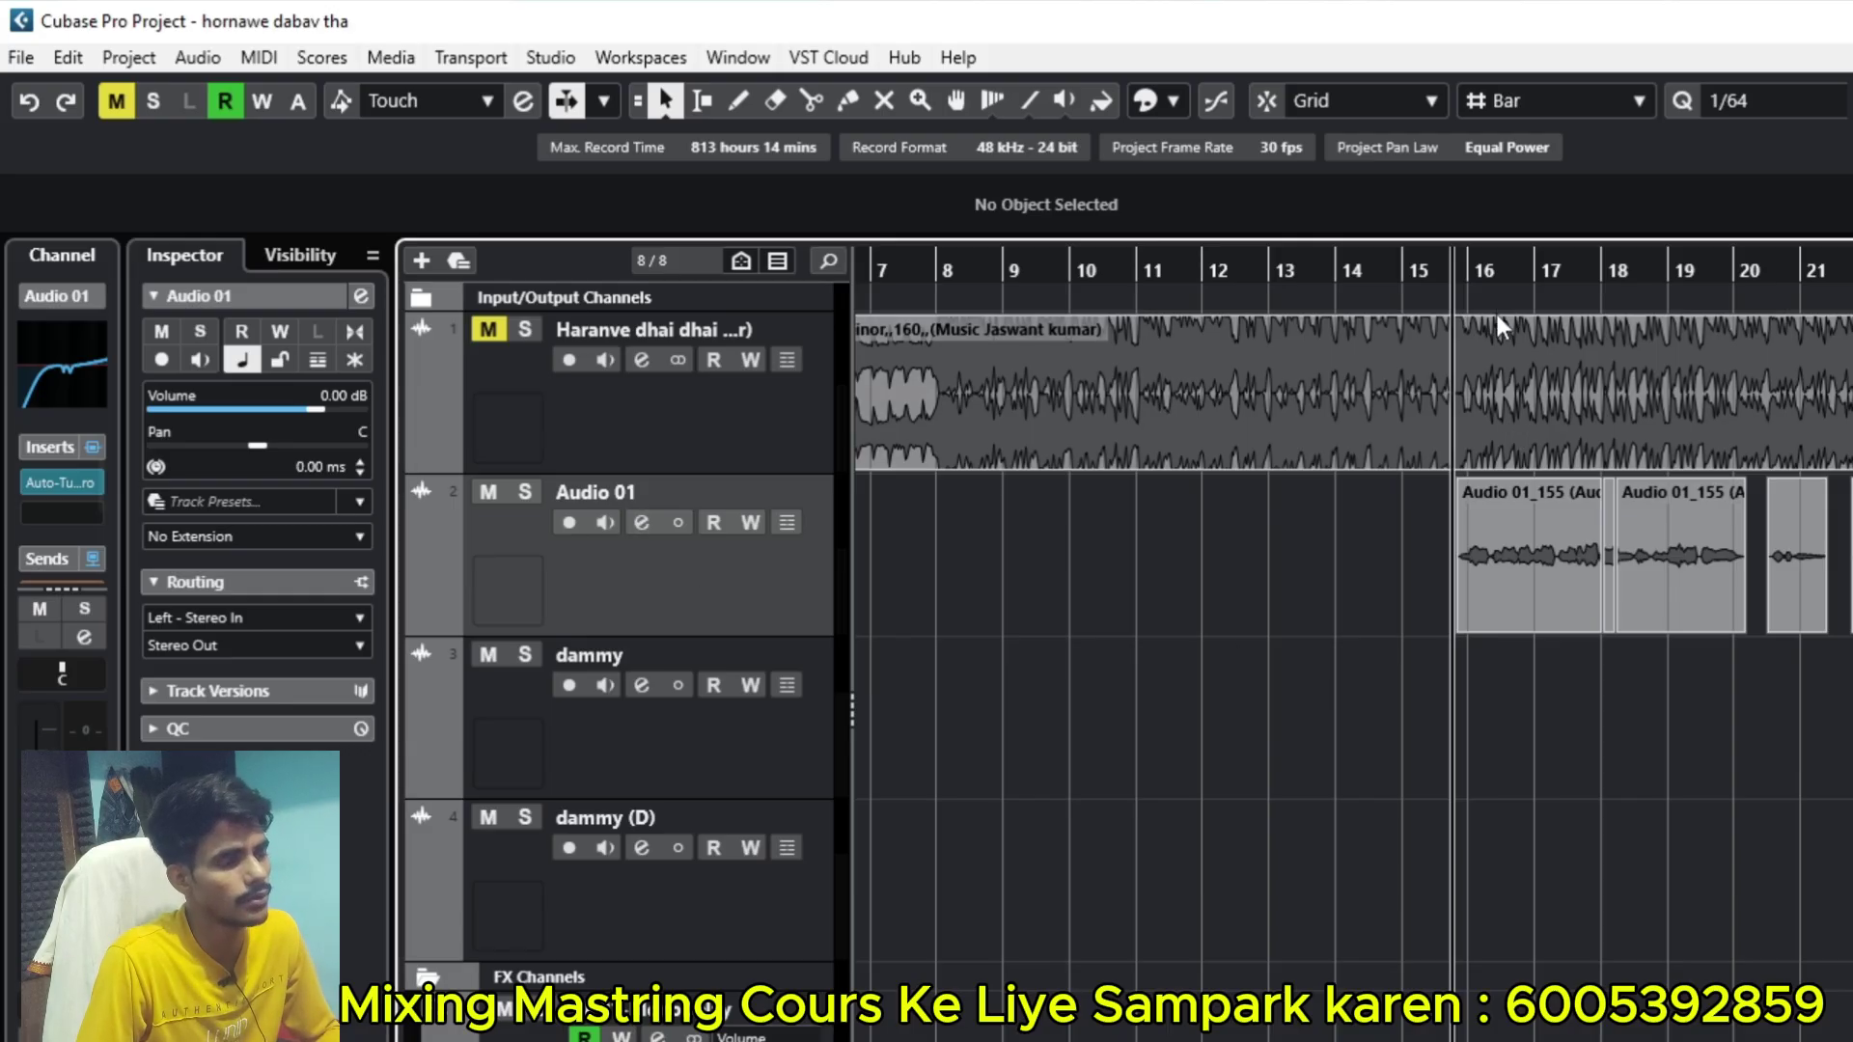
{"action": "left_click", "coordinate": [639, 523]}
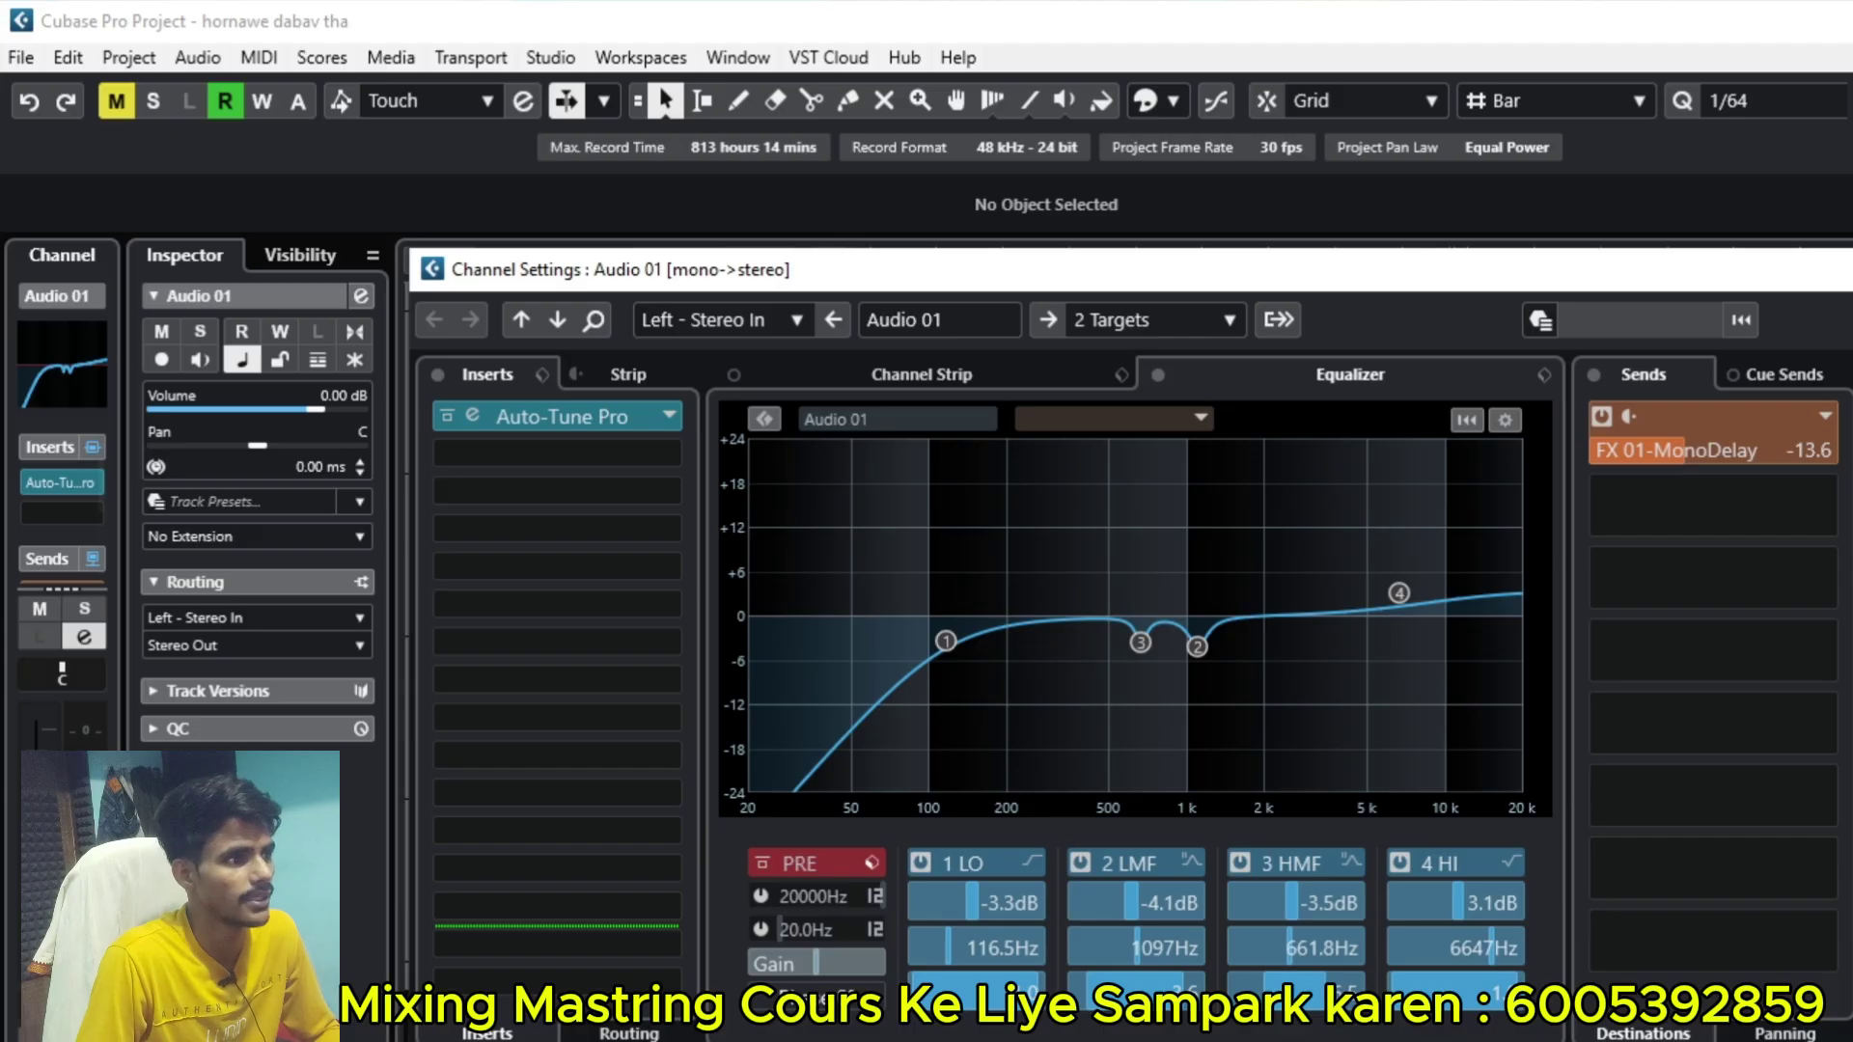
{"action": "key", "text": "ctrl+w"}
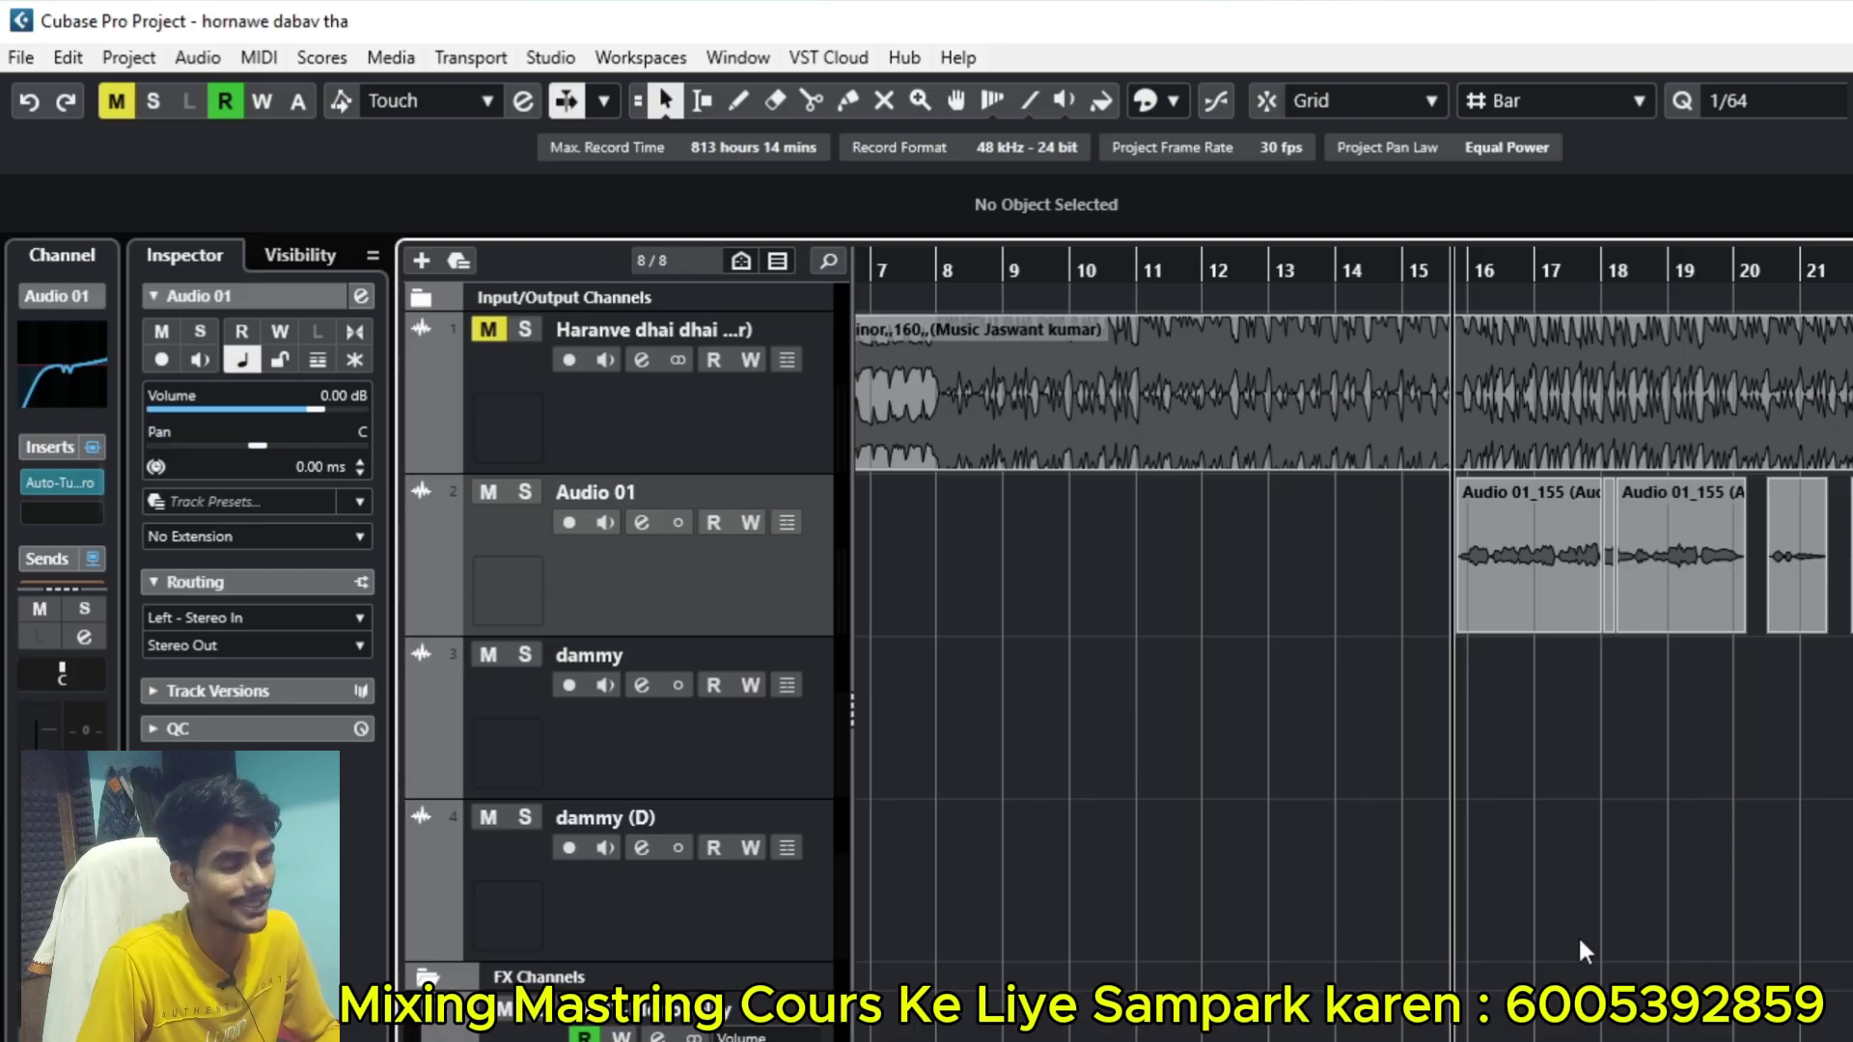
Step: Play back the Audio 01 vocal from just before bar 16 and stop after bar 25
{"action": "key", "text": "space"}
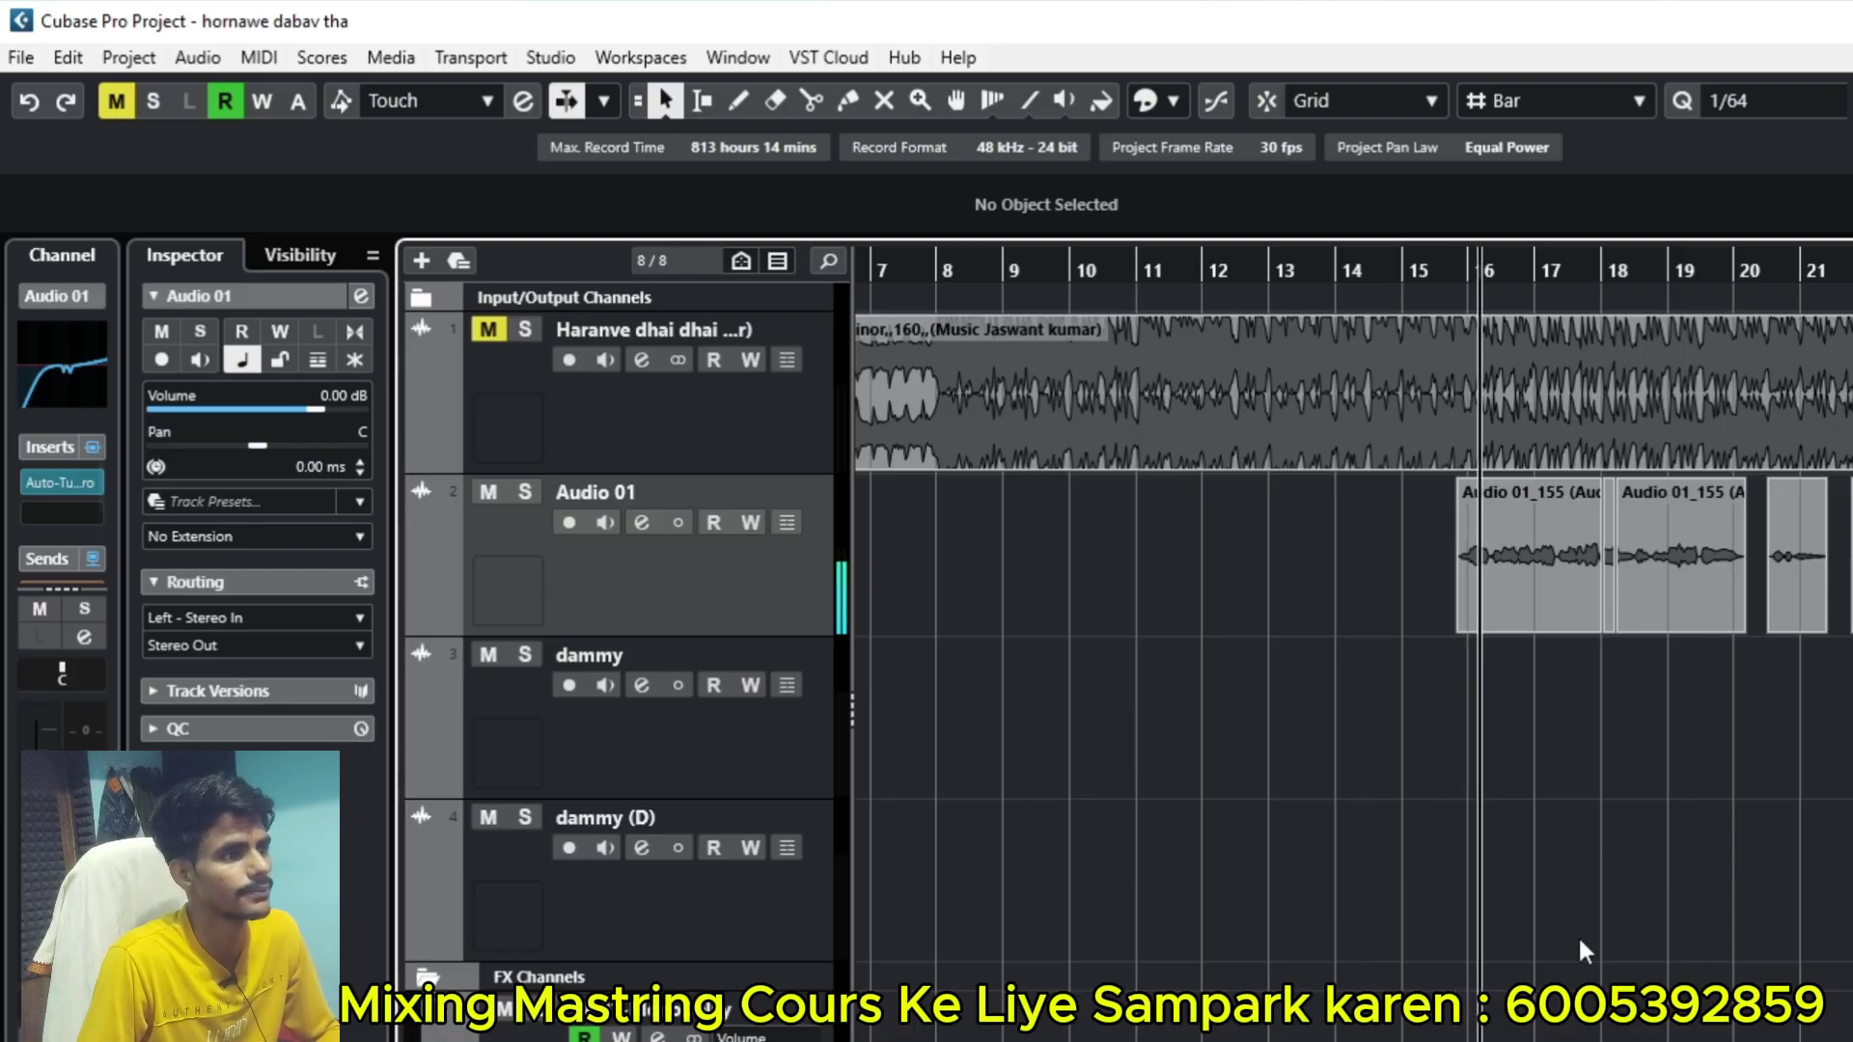
{"action": "key", "text": "h"}
{"action": "key", "text": "h"}
{"action": "key", "text": "h"}
{"action": "key", "text": "h"}
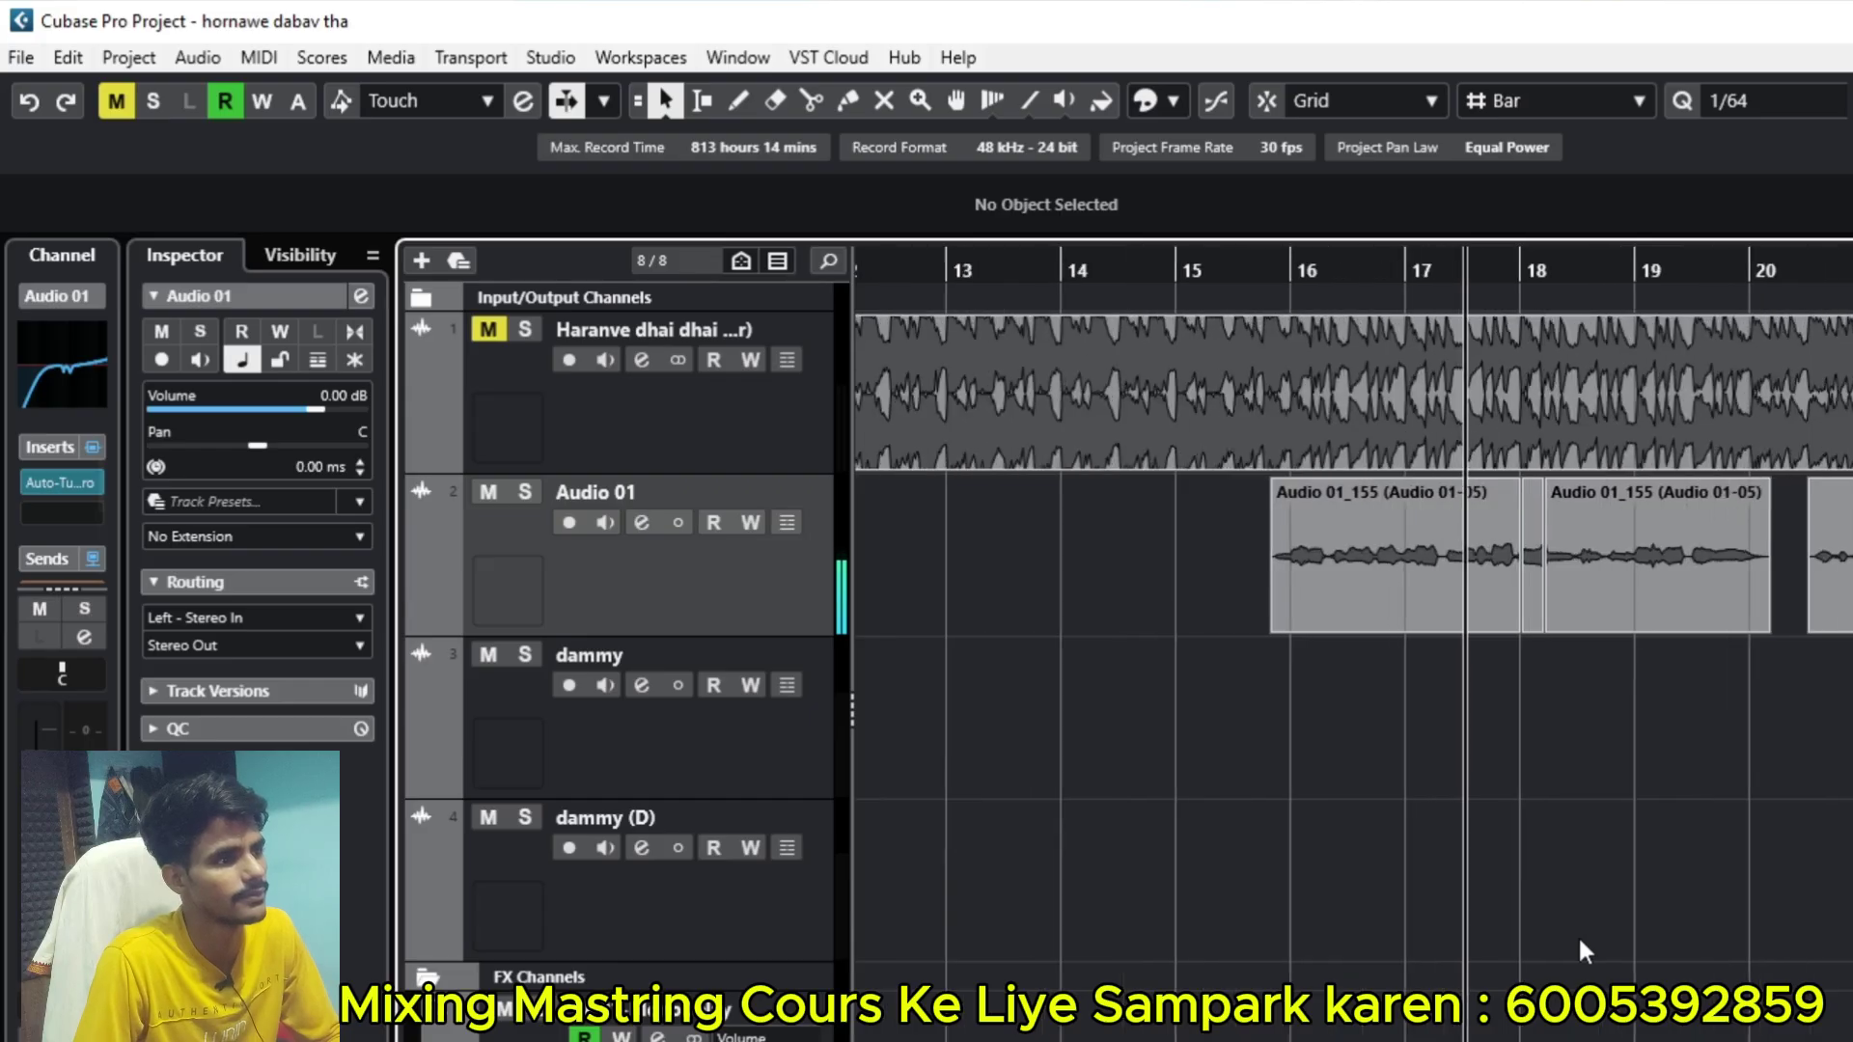
{"action": "key", "text": "g"}
{"action": "key", "text": "g"}
{"action": "key", "text": "g"}
{"action": "key", "text": "g"}
{"action": "key", "text": "g"}
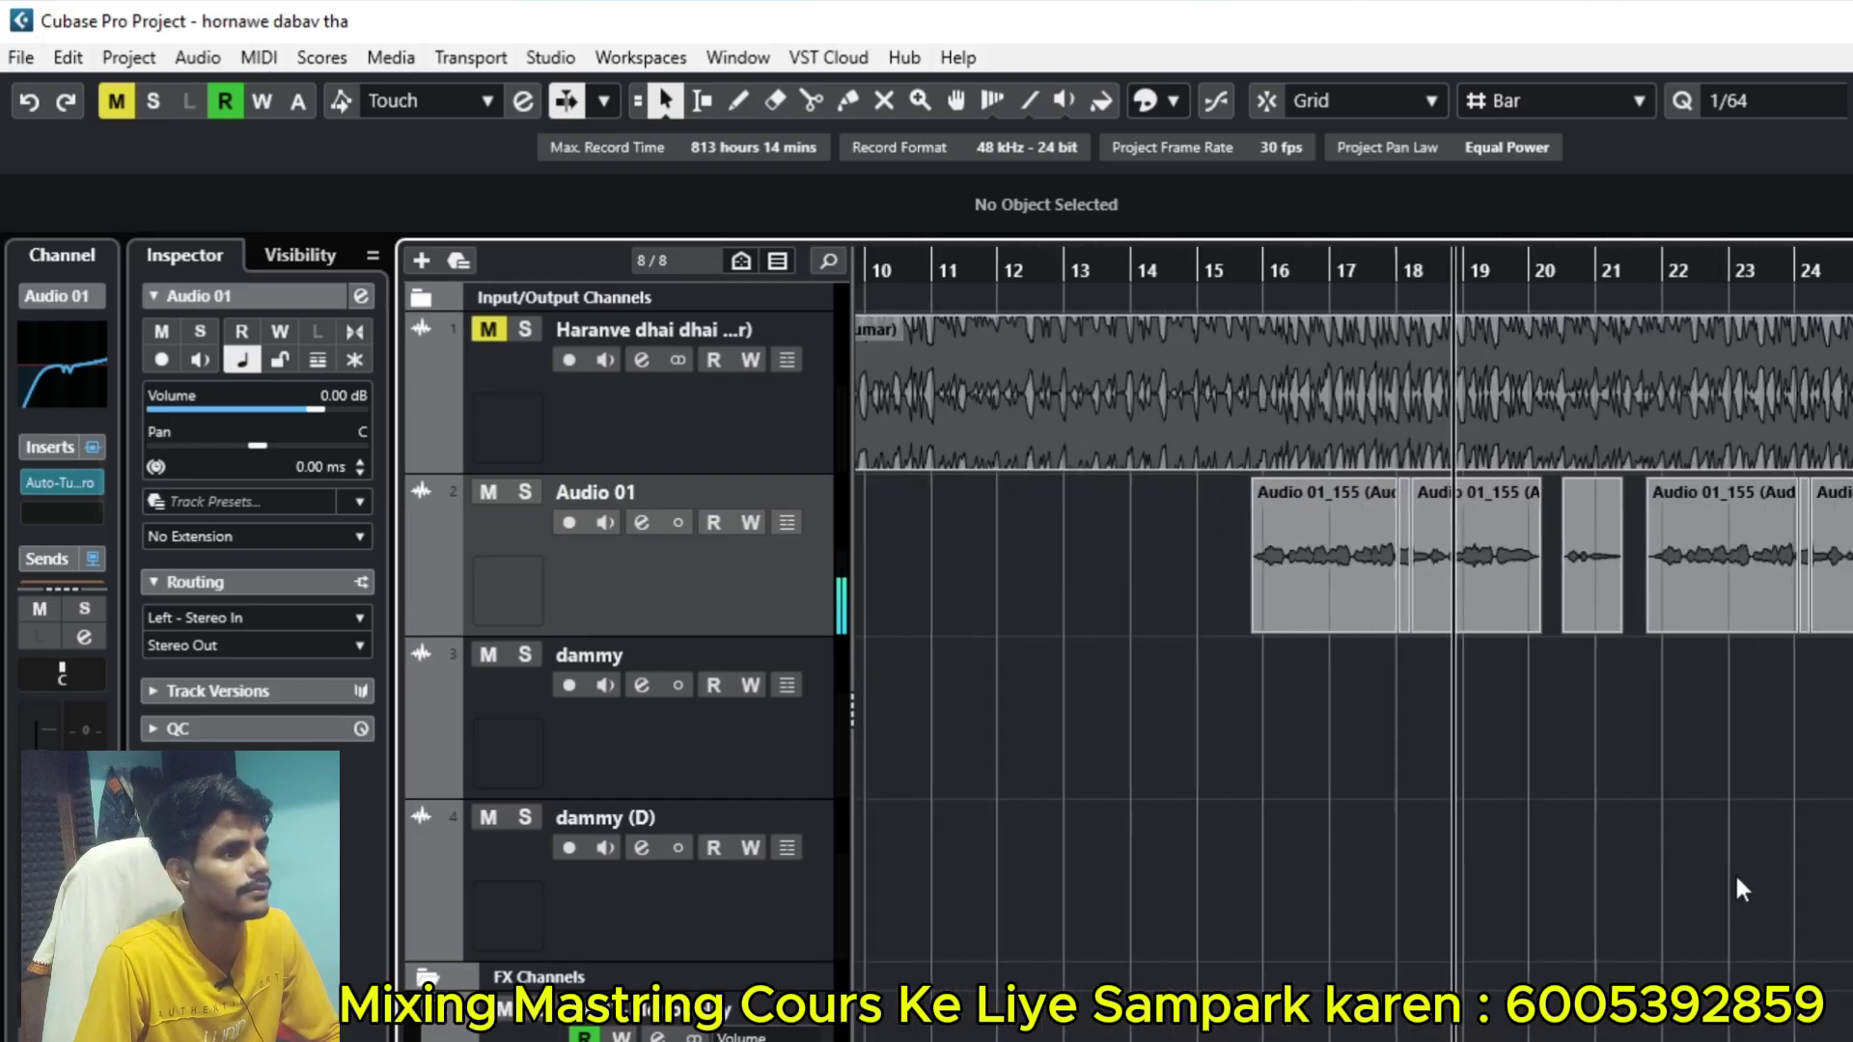
{"action": "key", "text": "h"}
{"action": "key", "text": "h"}
{"action": "key", "text": "h"}
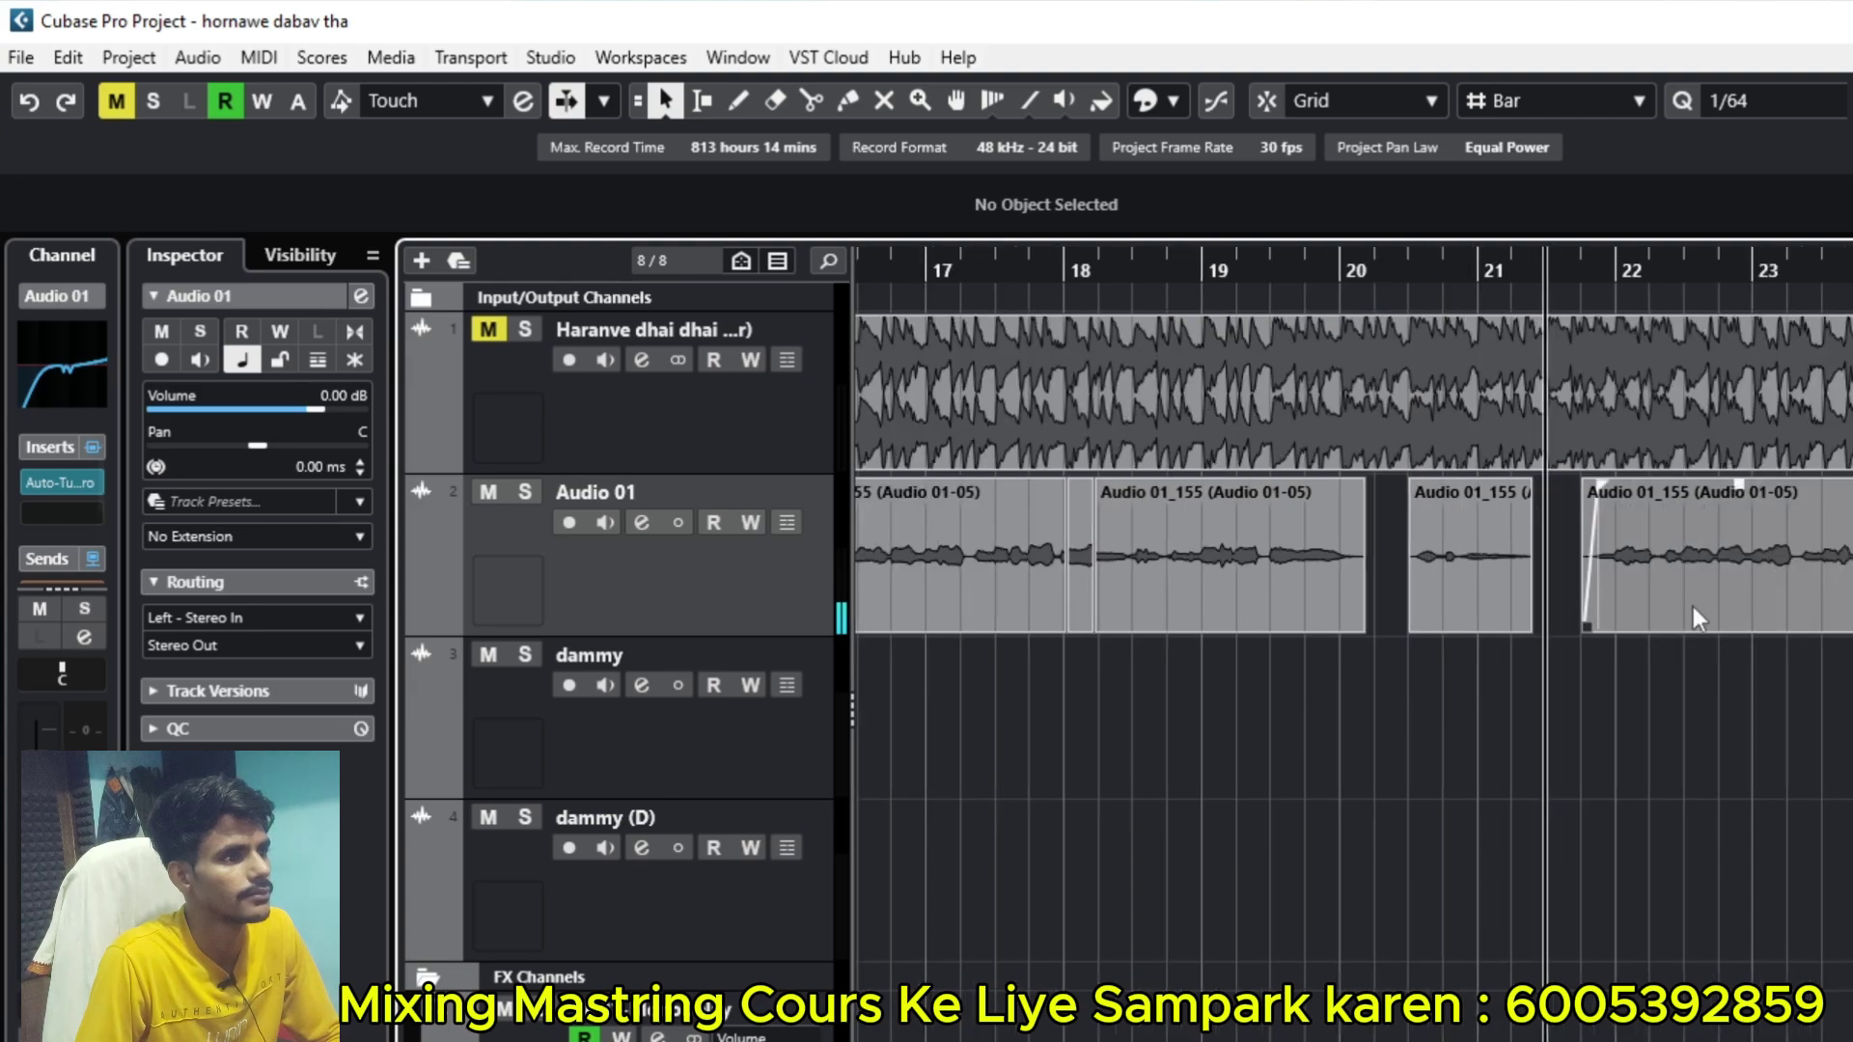
{"action": "key", "text": "g"}
{"action": "key", "text": "g"}
{"action": "key", "text": "h"}
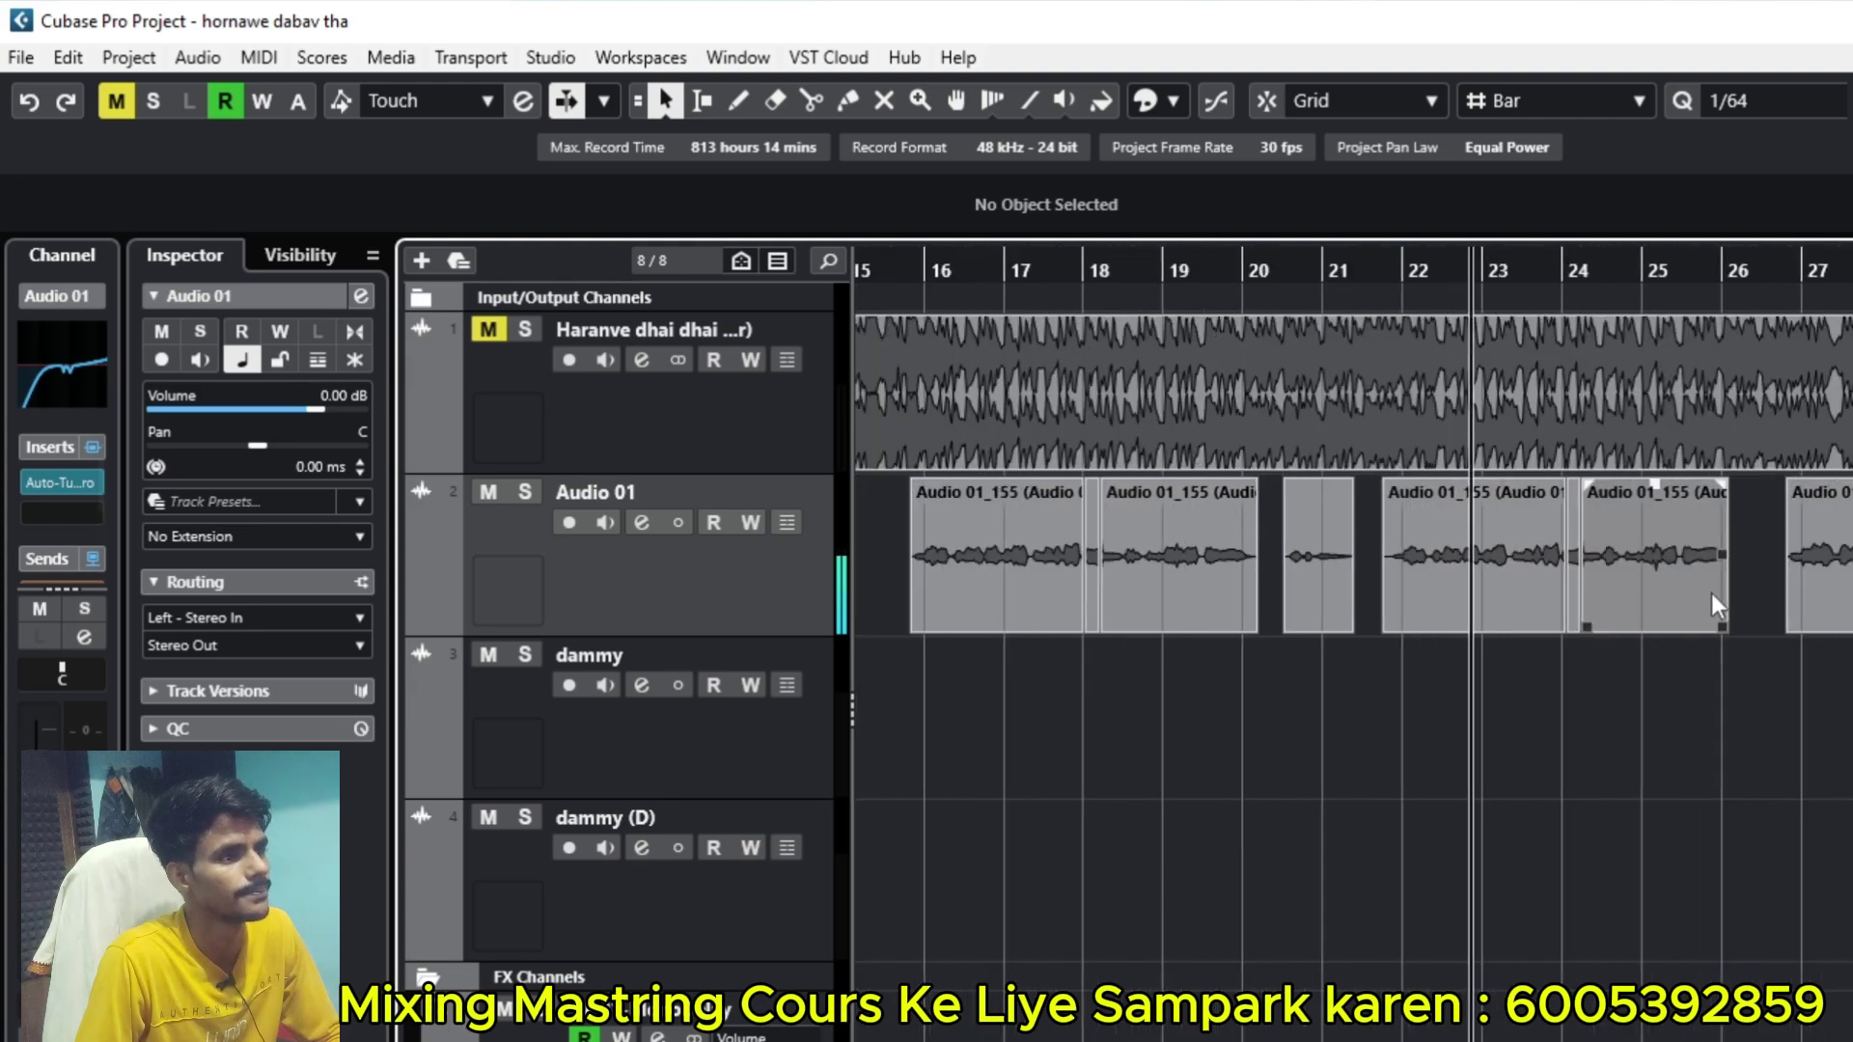
{"action": "key", "text": "g"}
{"action": "key", "text": "h"}
{"action": "key", "text": "h"}
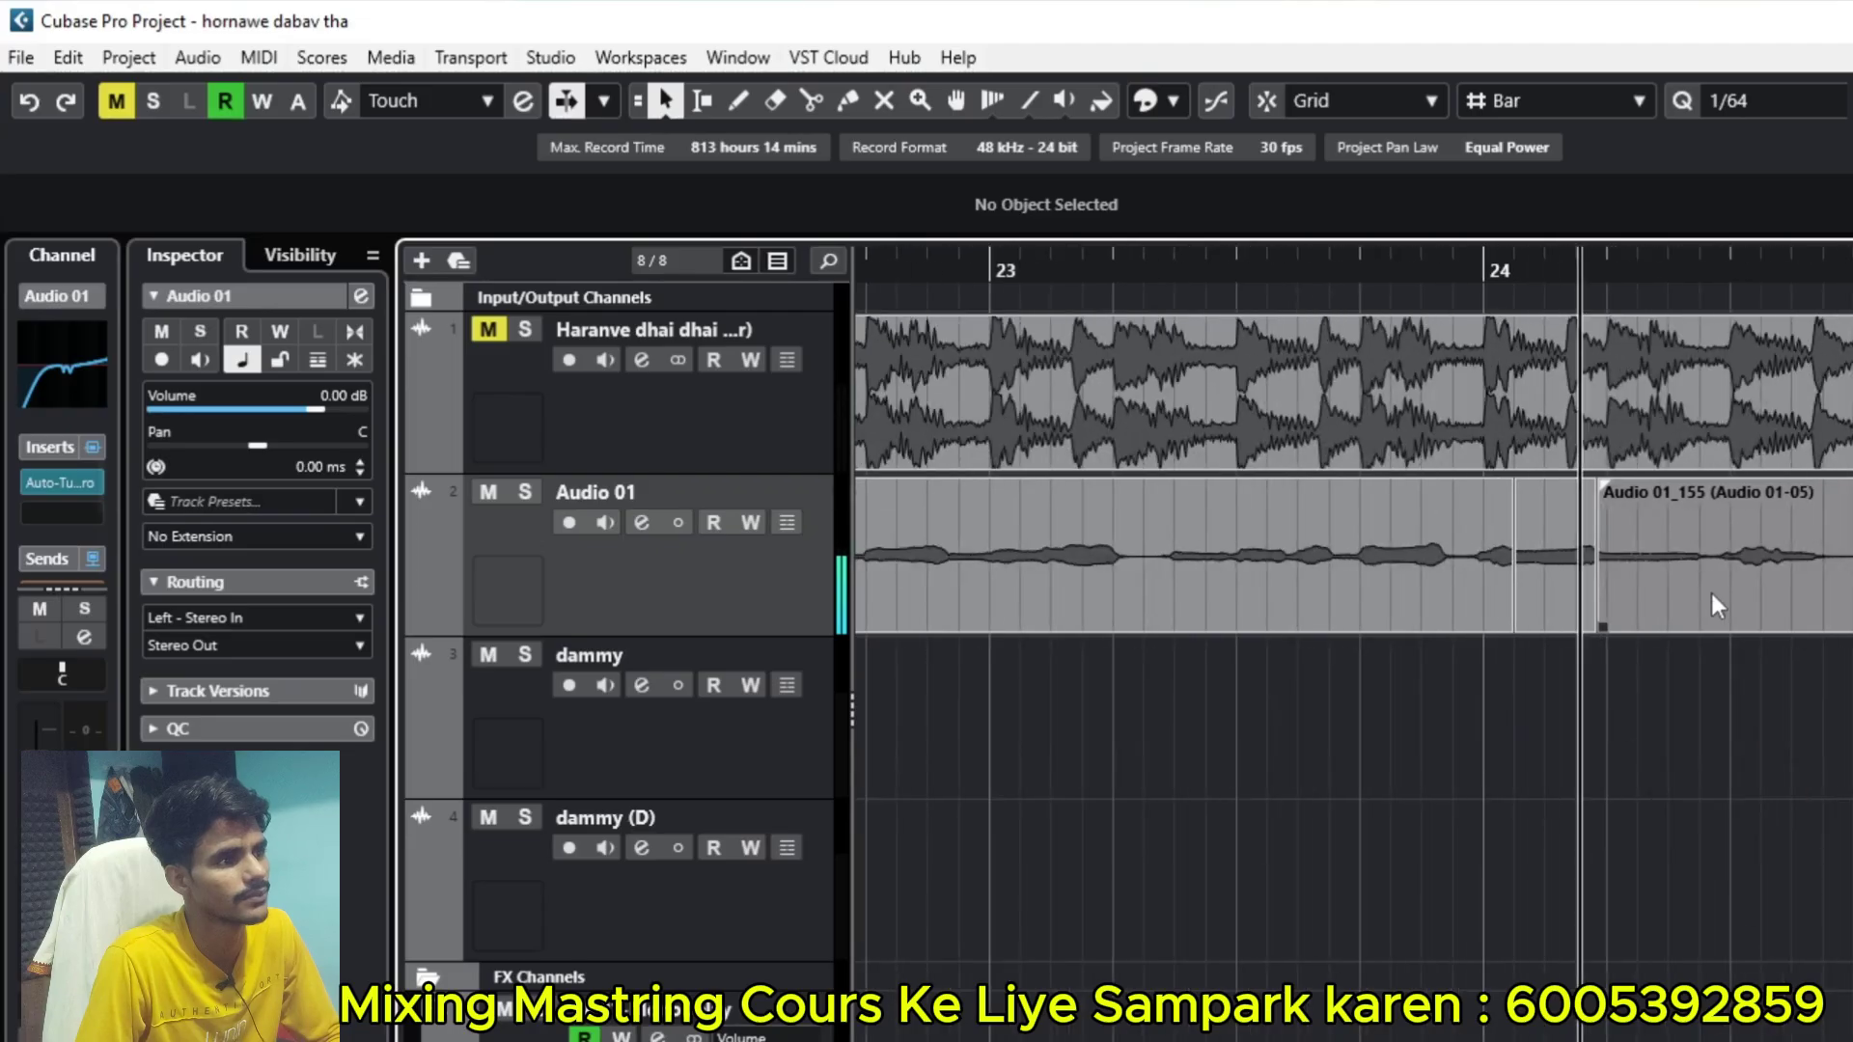
{"action": "key", "text": "g"}
{"action": "key", "text": "g"}
{"action": "key", "text": "g"}
{"action": "key", "text": "g"}
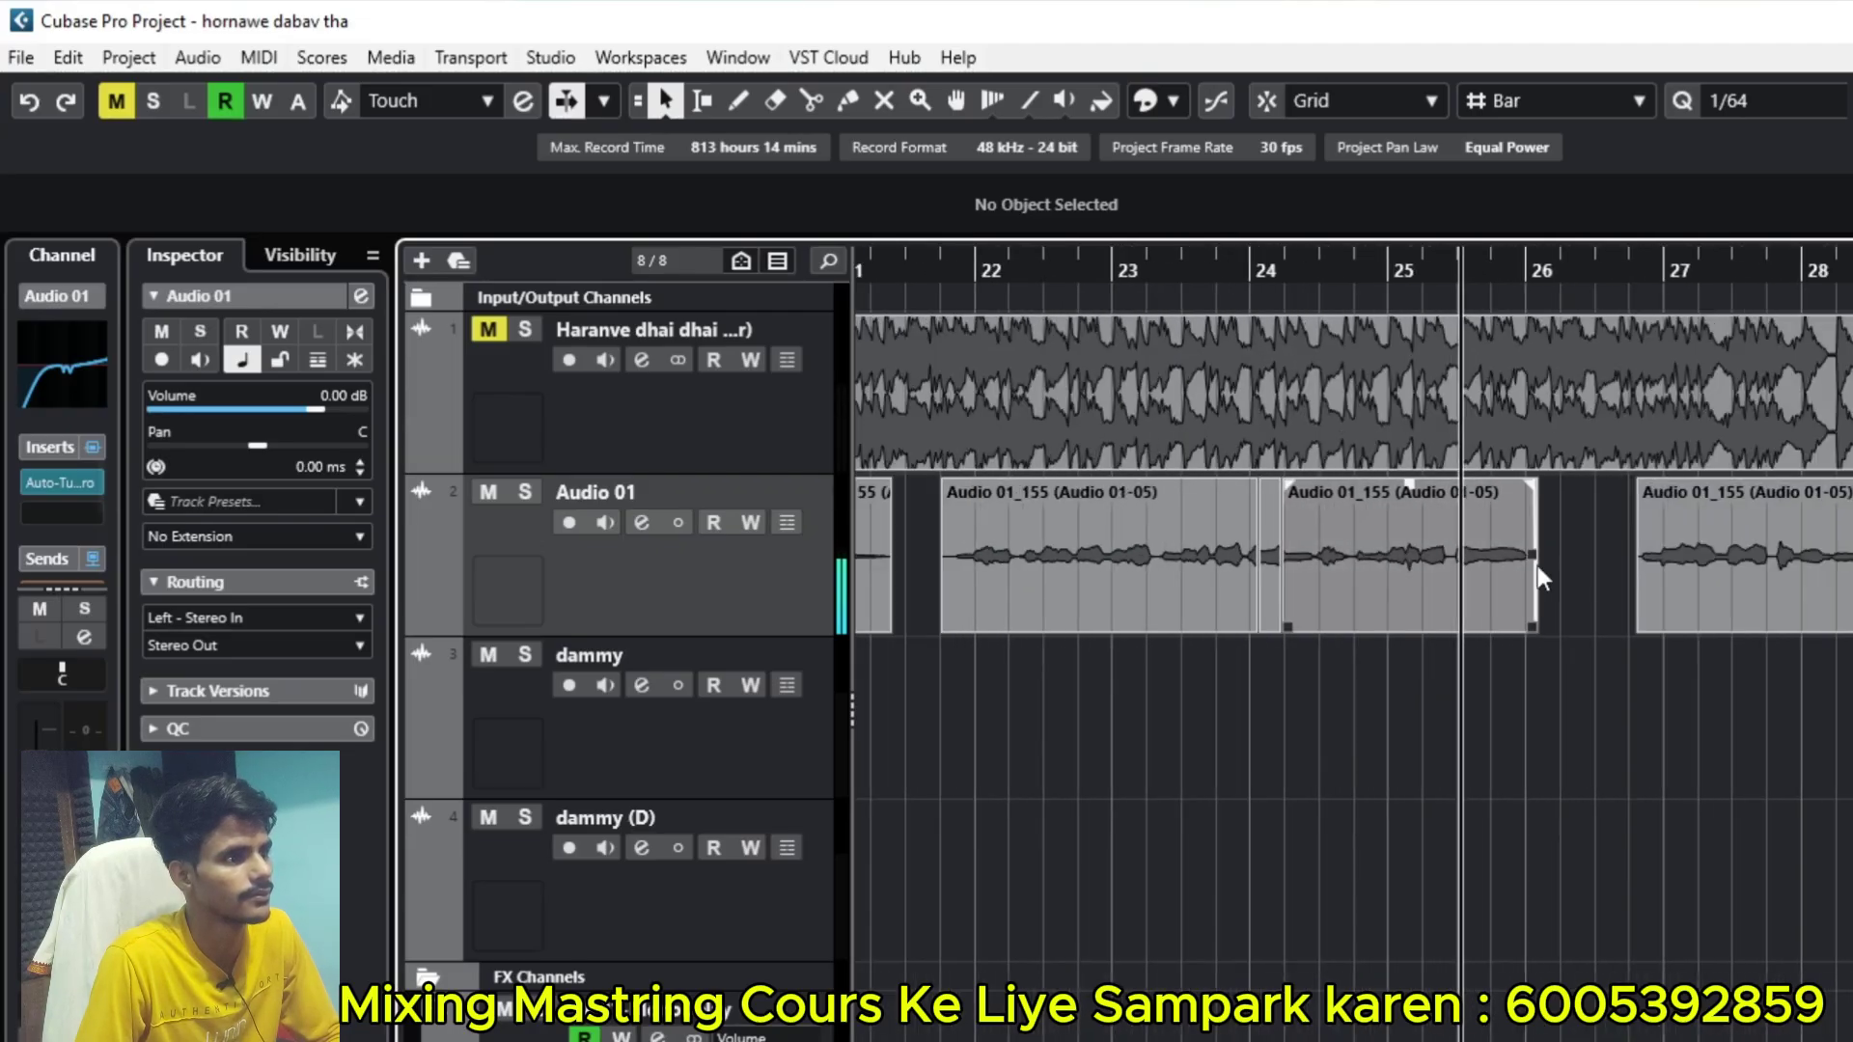
{"action": "key", "text": "space"}
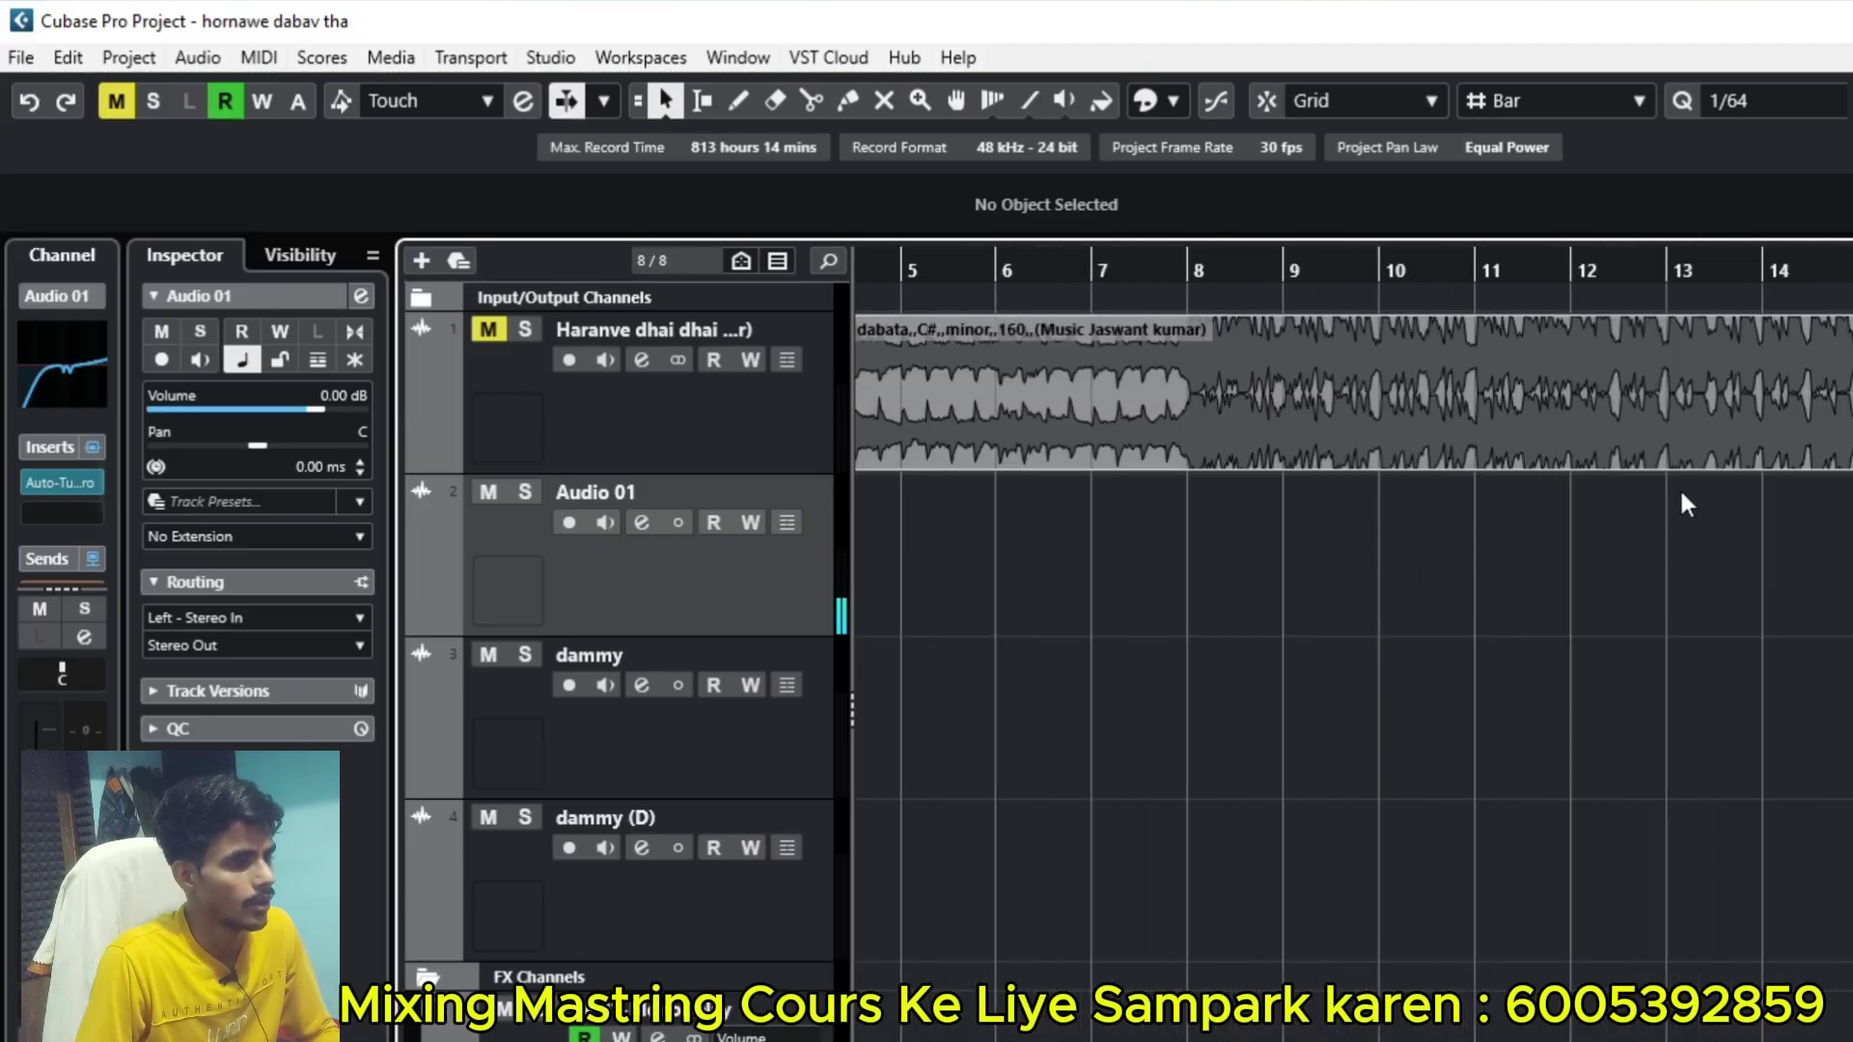
{"action": "key", "text": "h"}
{"action": "key", "text": "h"}
{"action": "key", "text": "h"}
{"action": "key", "text": "h"}
{"action": "key", "text": "h"}
{"action": "key", "text": "h"}
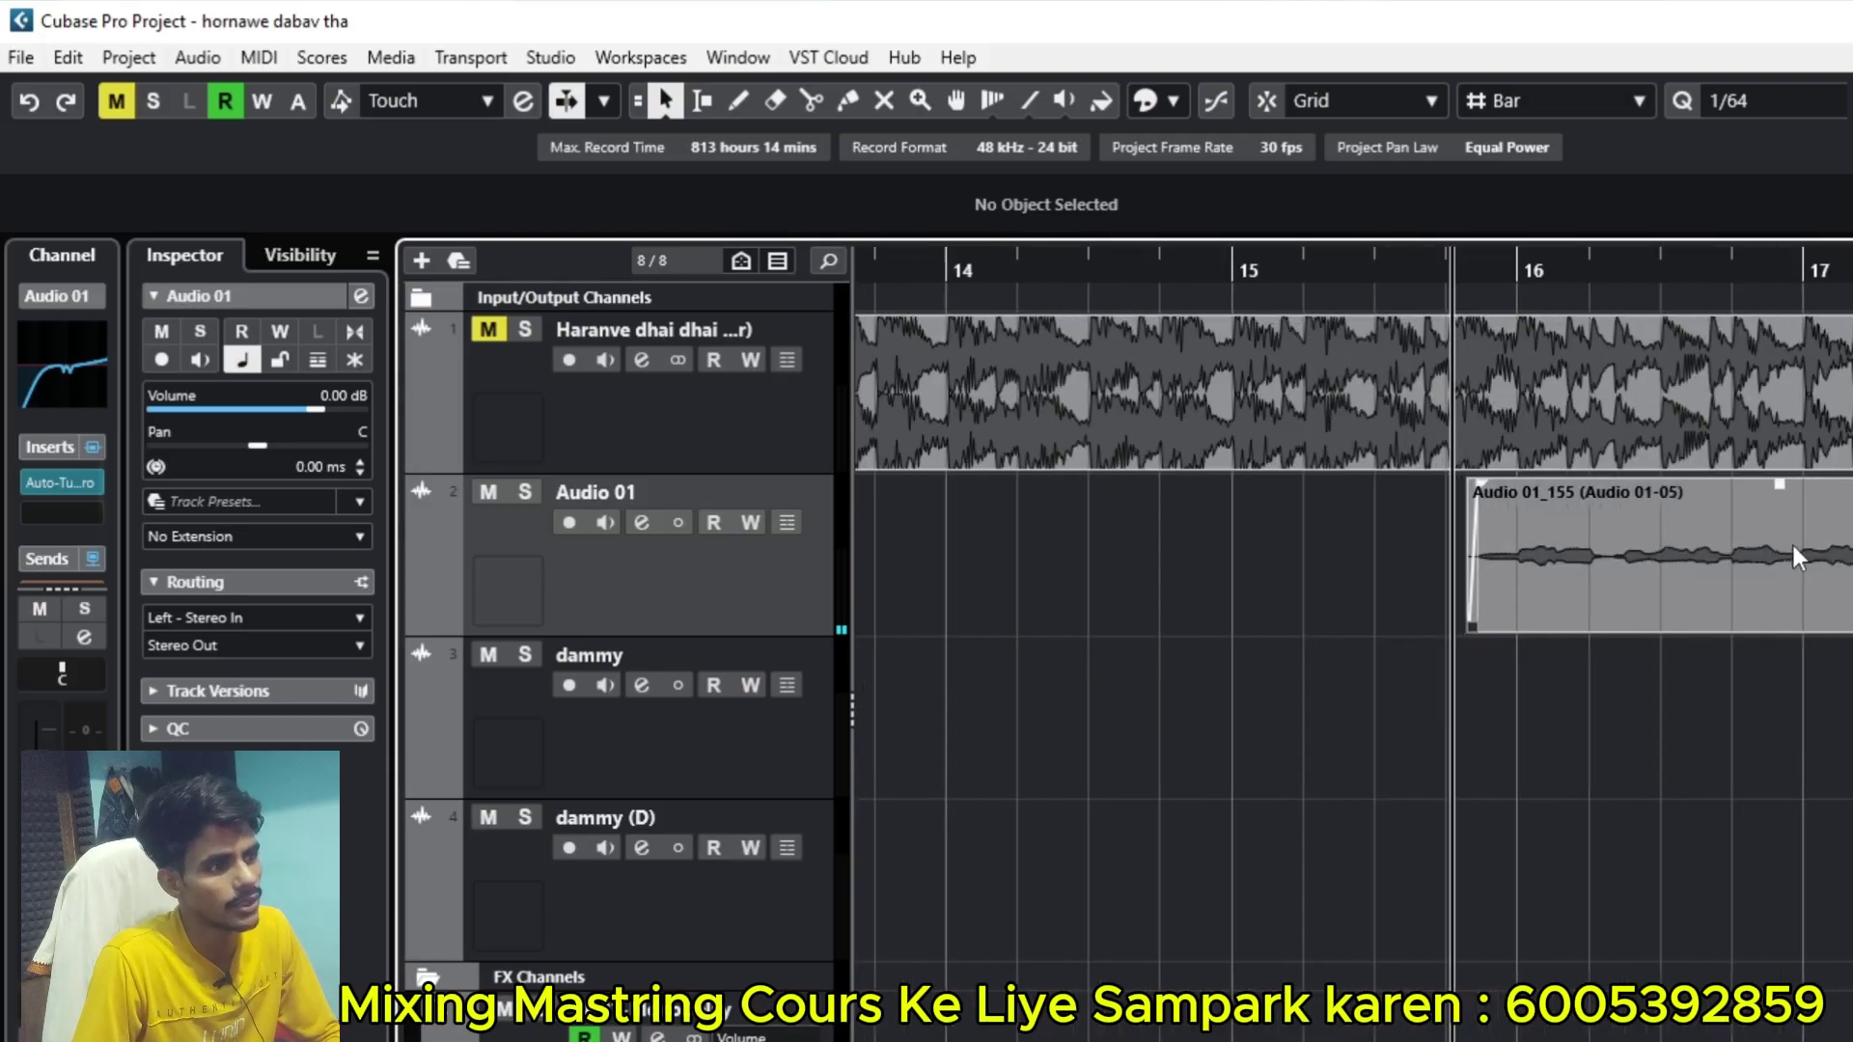
{"action": "key", "text": "g"}
{"action": "key", "text": "g"}
{"action": "key", "text": "g"}
{"action": "key", "text": "g"}
{"action": "key", "text": "g"}
{"action": "key", "text": "g"}
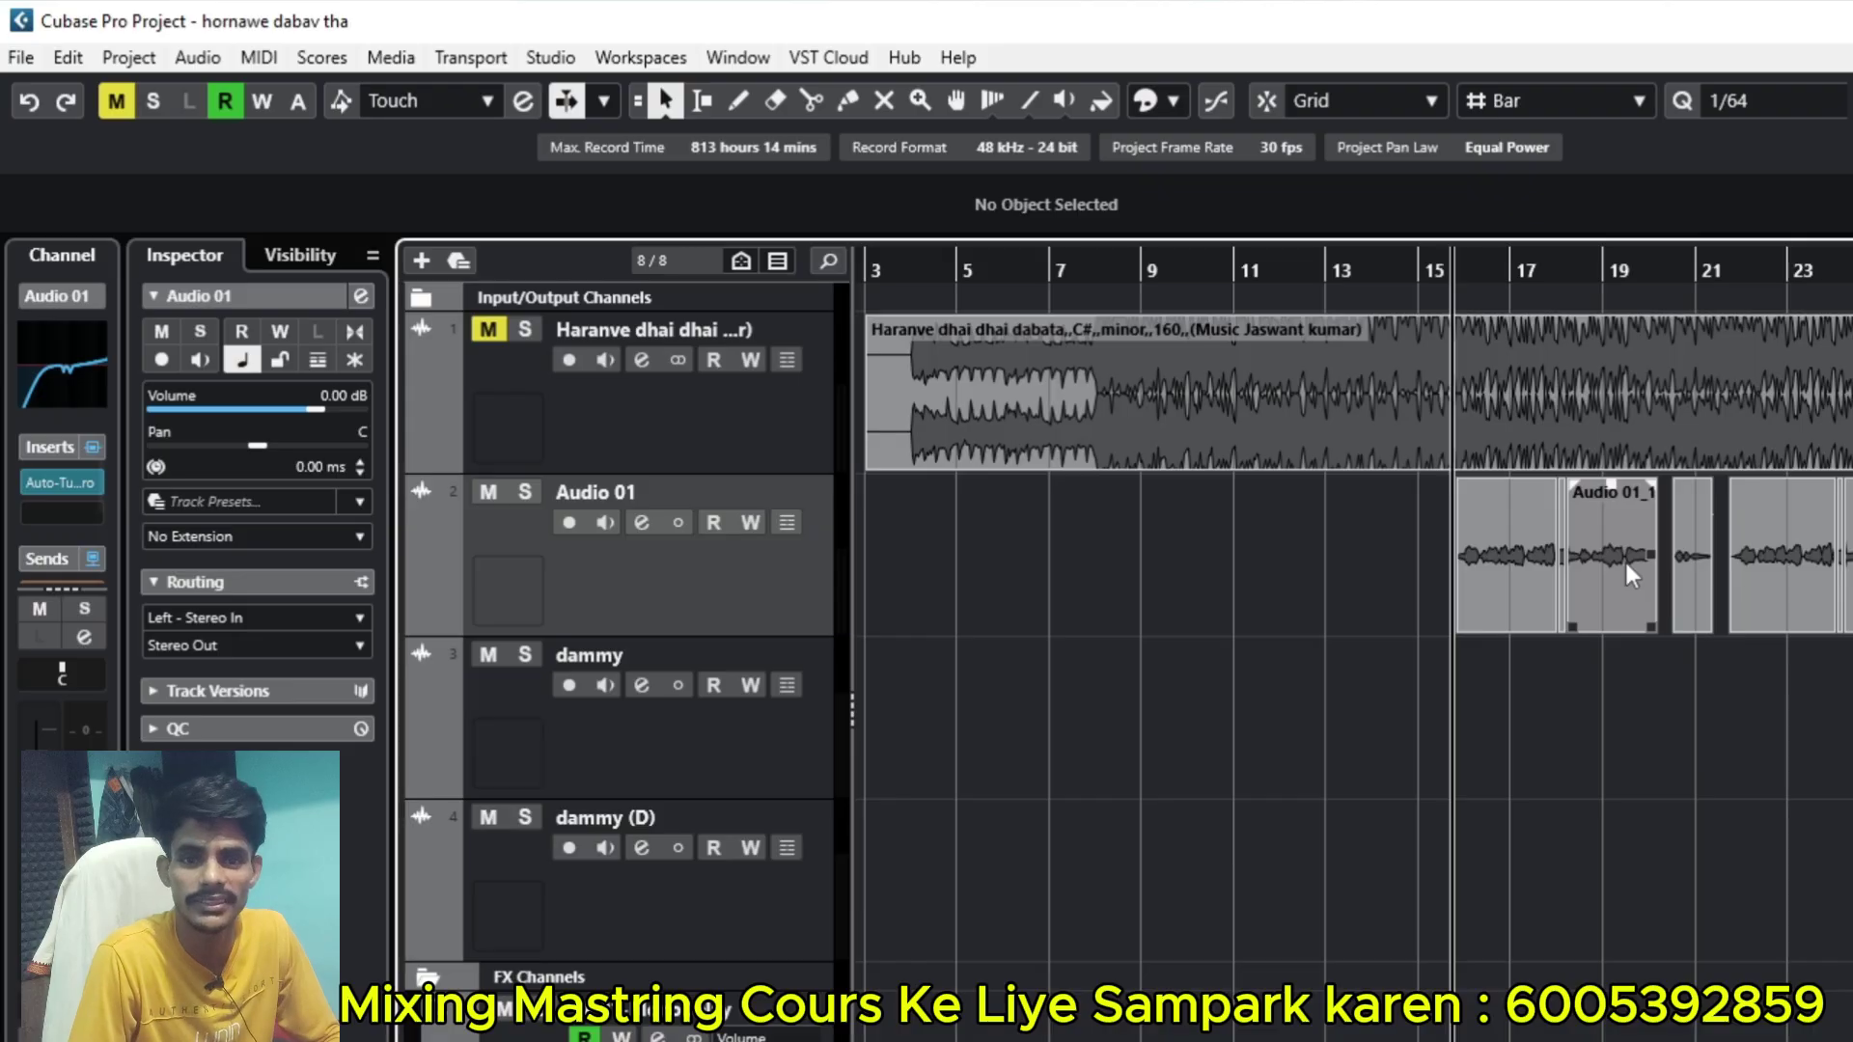
{"action": "key", "text": "g"}
{"action": "key", "text": "g"}
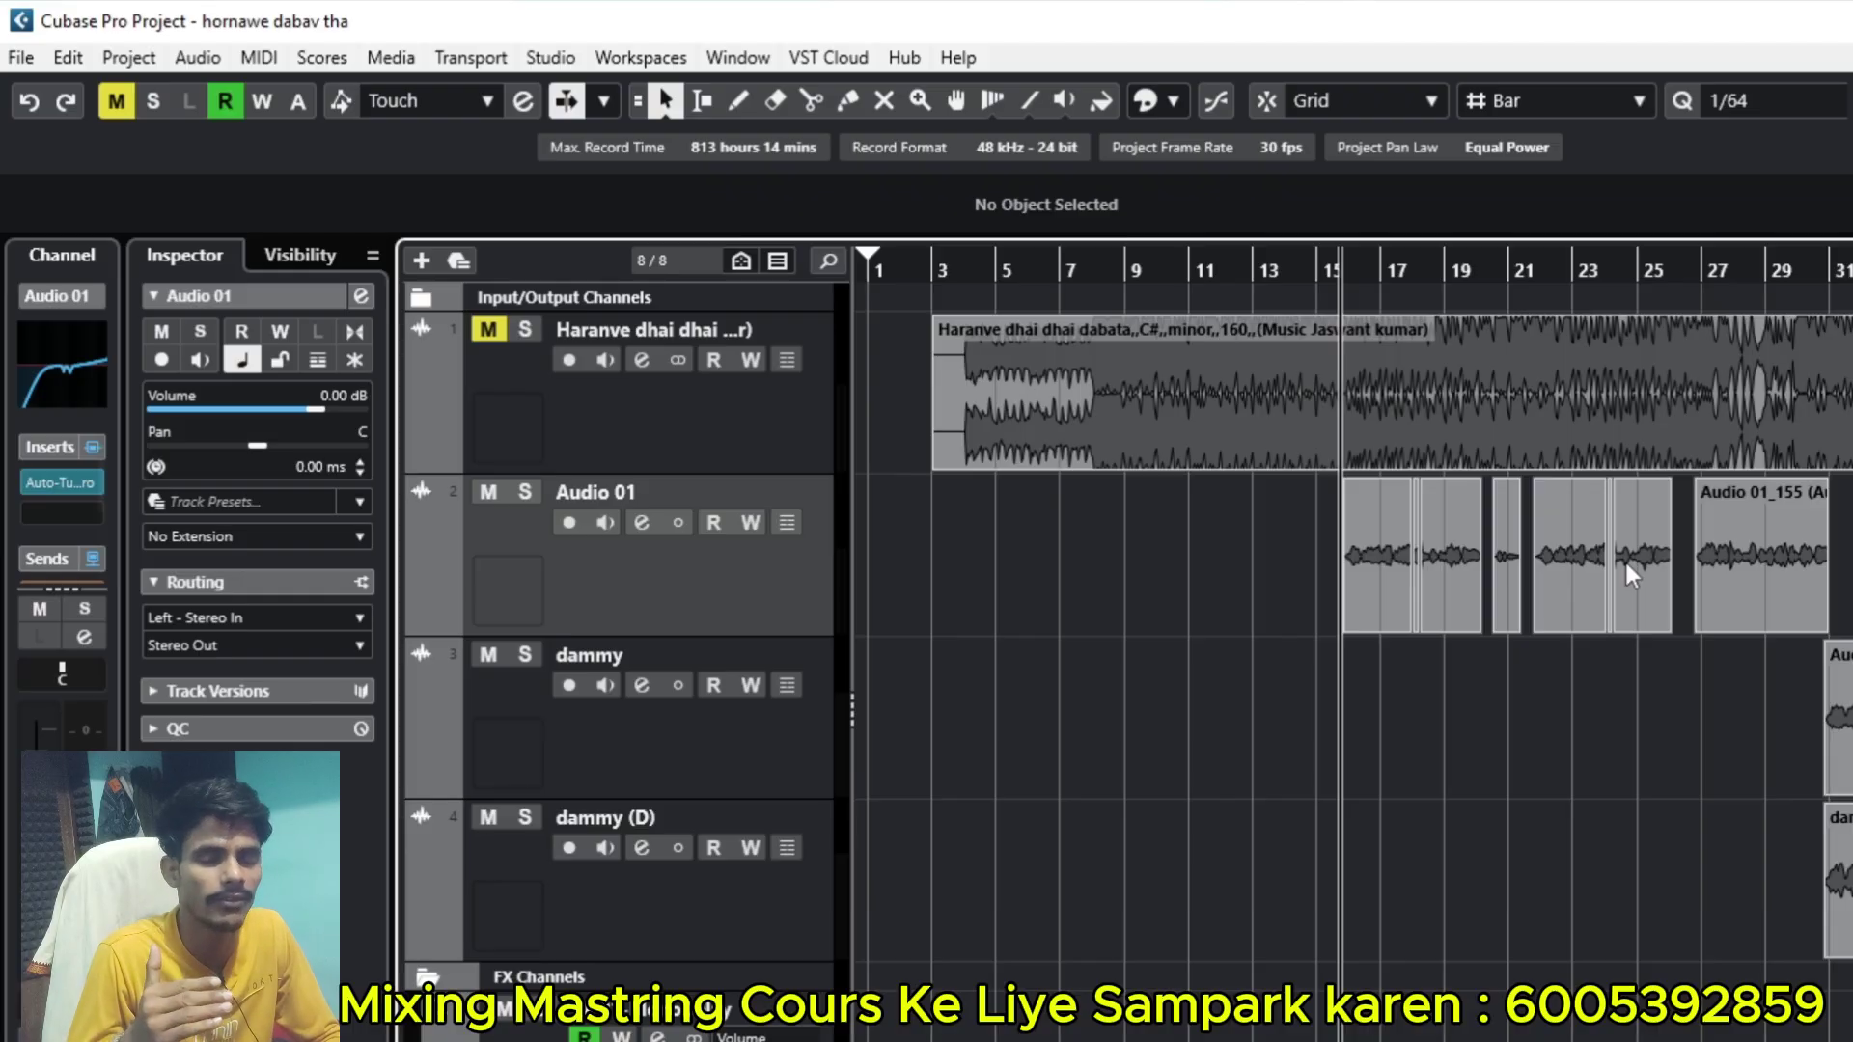
{"action": "key", "text": "h"}
{"action": "key", "text": "h"}
{"action": "key", "text": "g"}
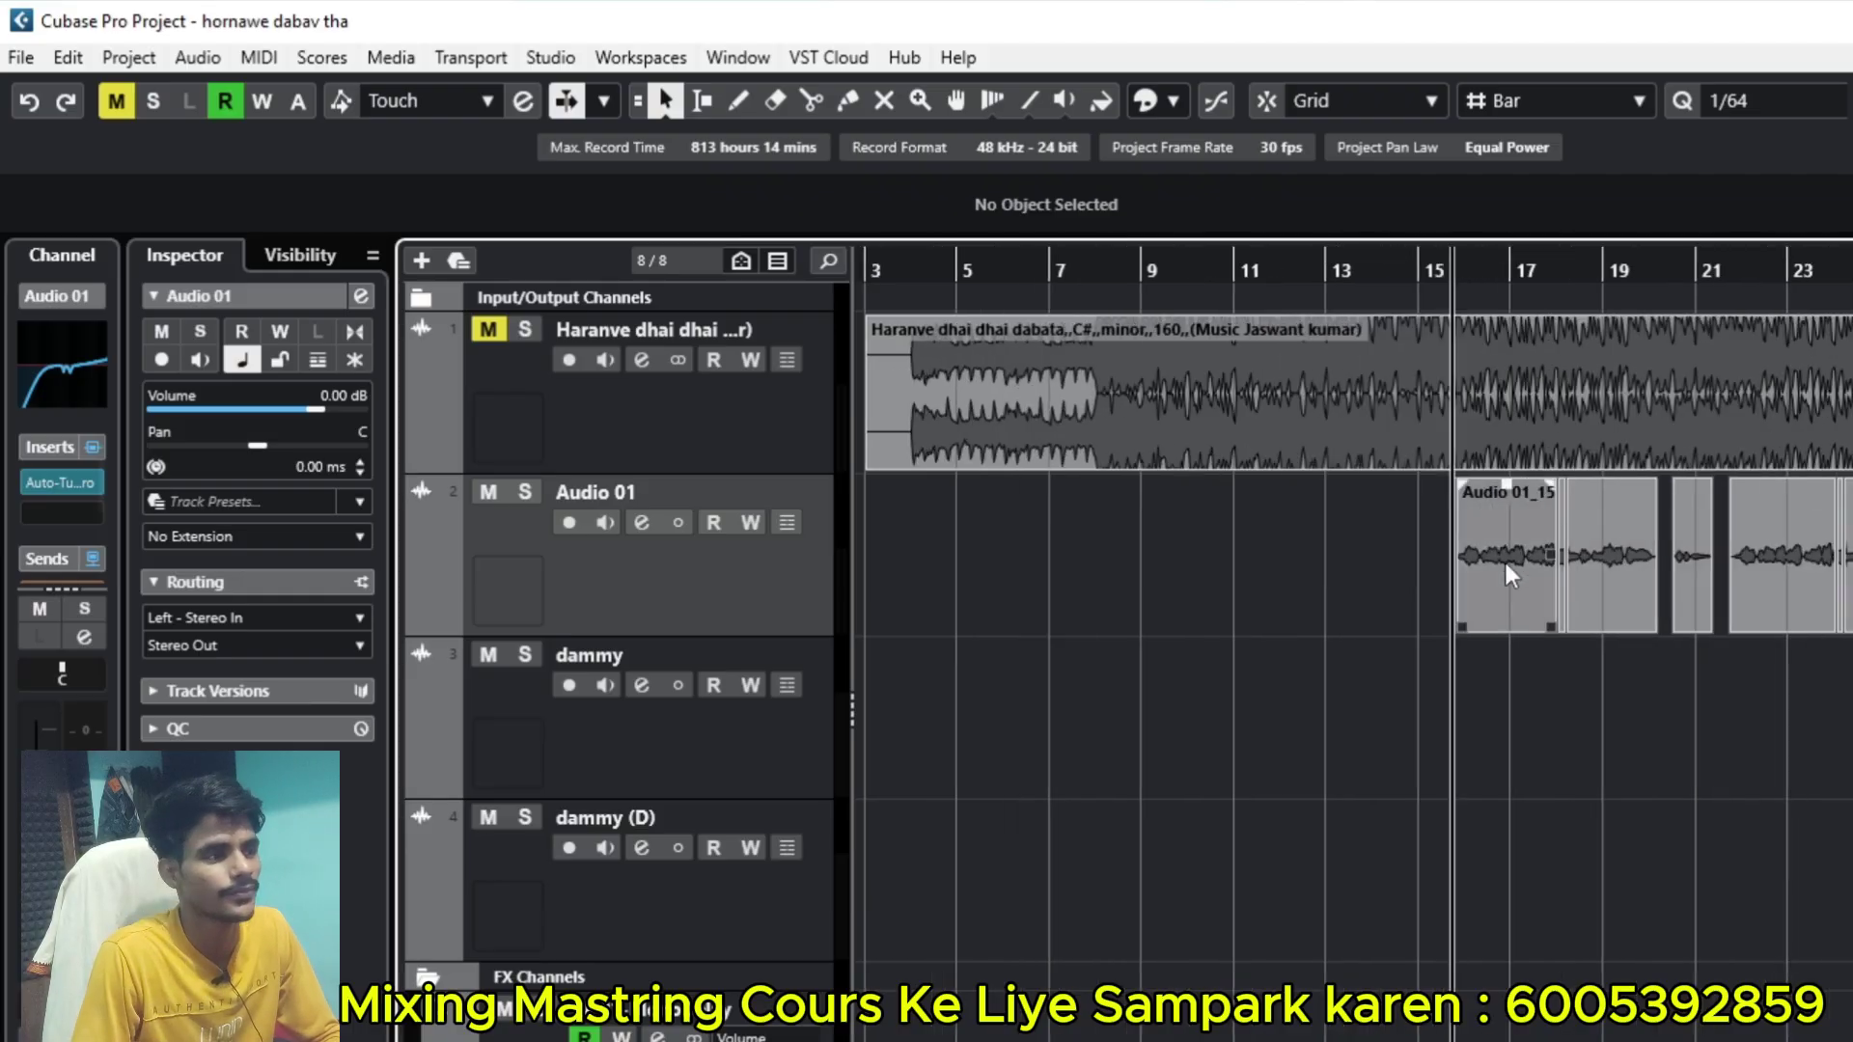
{"action": "key", "text": "g"}
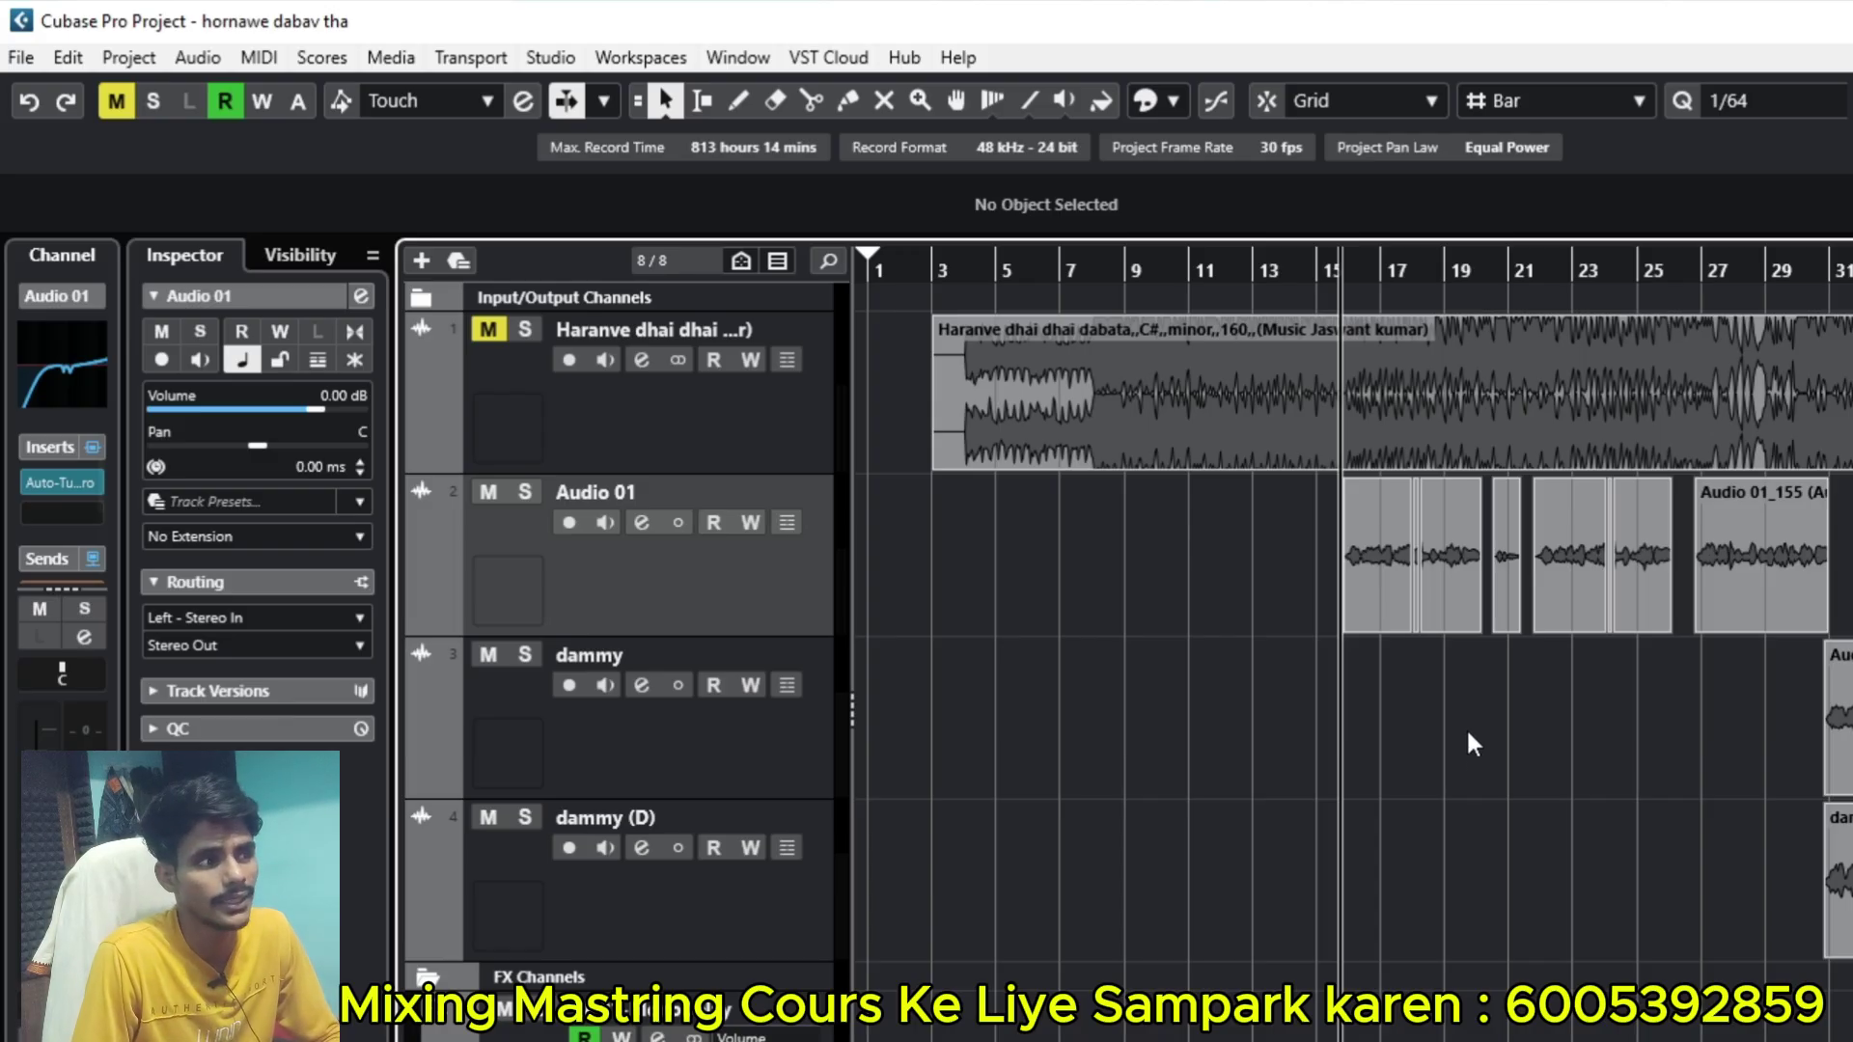
{"action": "key", "text": "h"}
{"action": "key", "text": "h"}
{"action": "key", "text": "h"}
{"action": "key", "text": "h"}
{"action": "key", "text": "h"}
{"action": "key", "text": "h"}
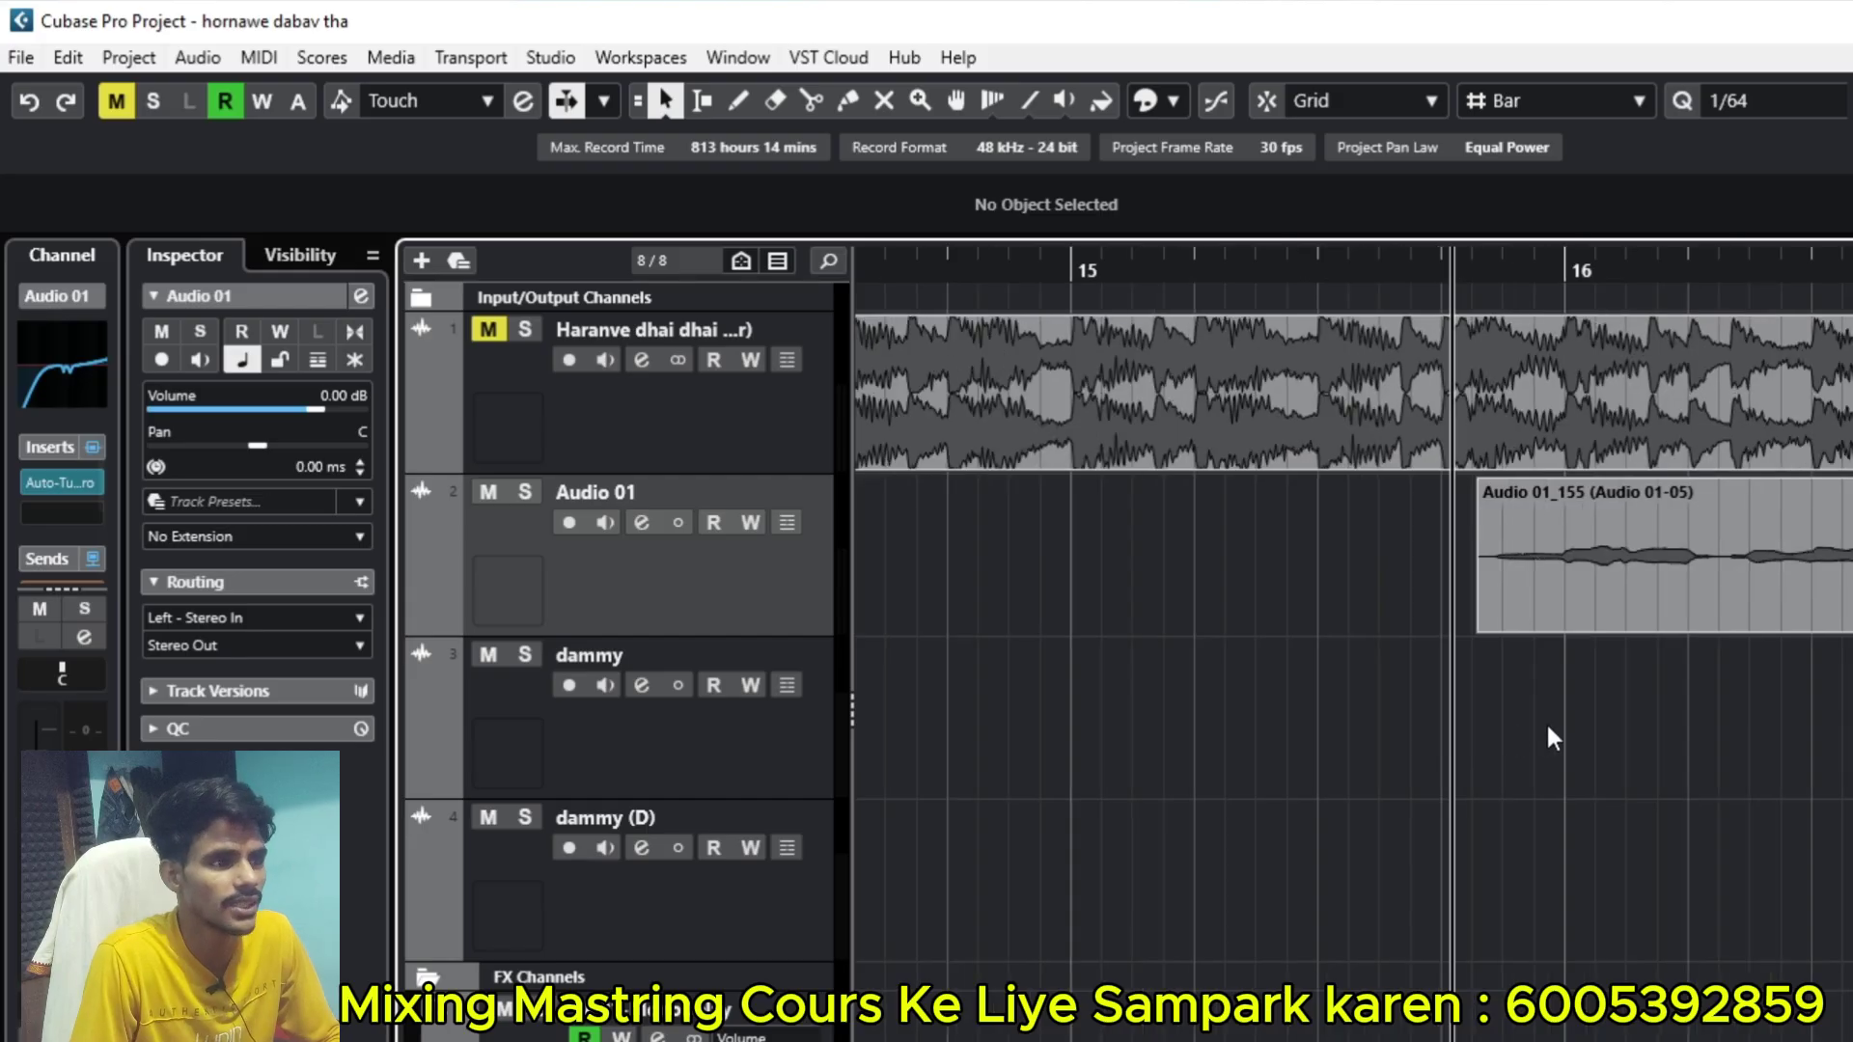
{"action": "key", "text": "g"}
{"action": "key", "text": "g"}
{"action": "key", "text": "g"}
{"action": "key", "text": "g"}
{"action": "key", "text": "g"}
{"action": "key", "text": "g"}
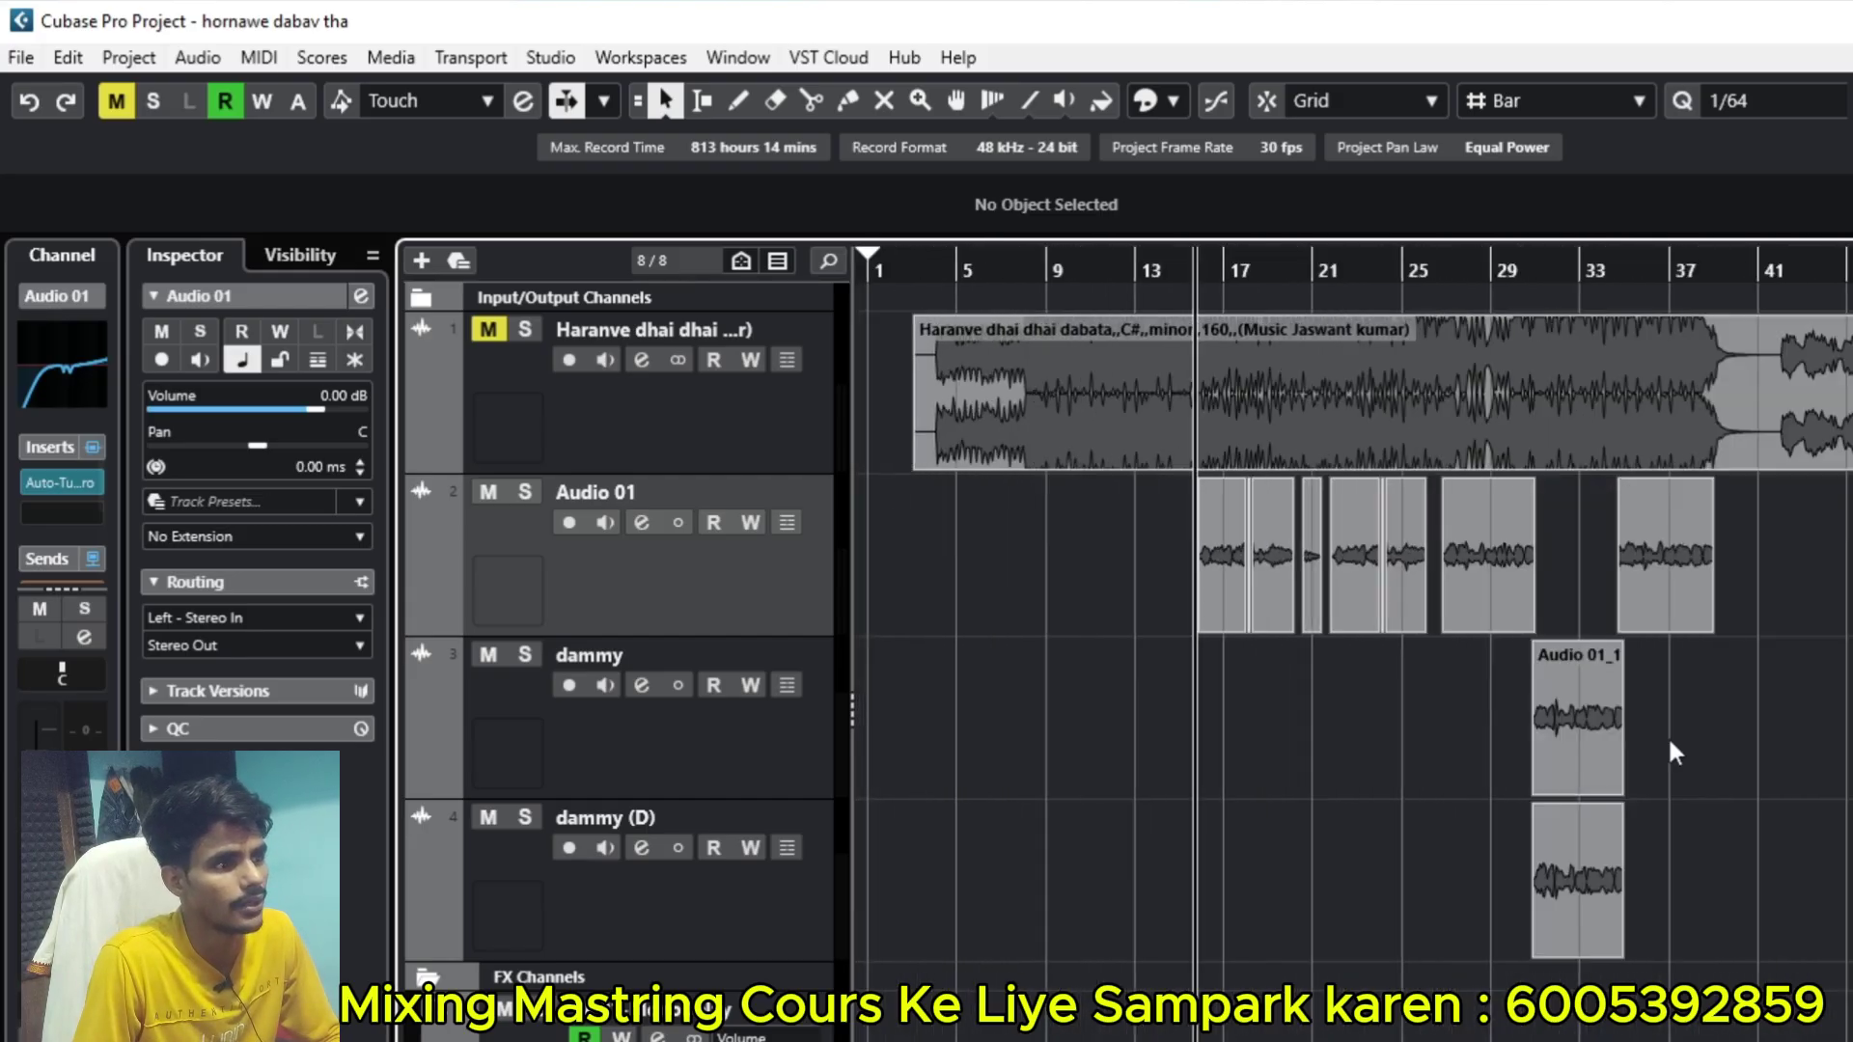
{"action": "key", "text": "h"}
{"action": "key", "text": "h"}
{"action": "key", "text": "h"}
{"action": "key", "text": "h"}
{"action": "key", "text": "h"}
{"action": "key", "text": "h"}
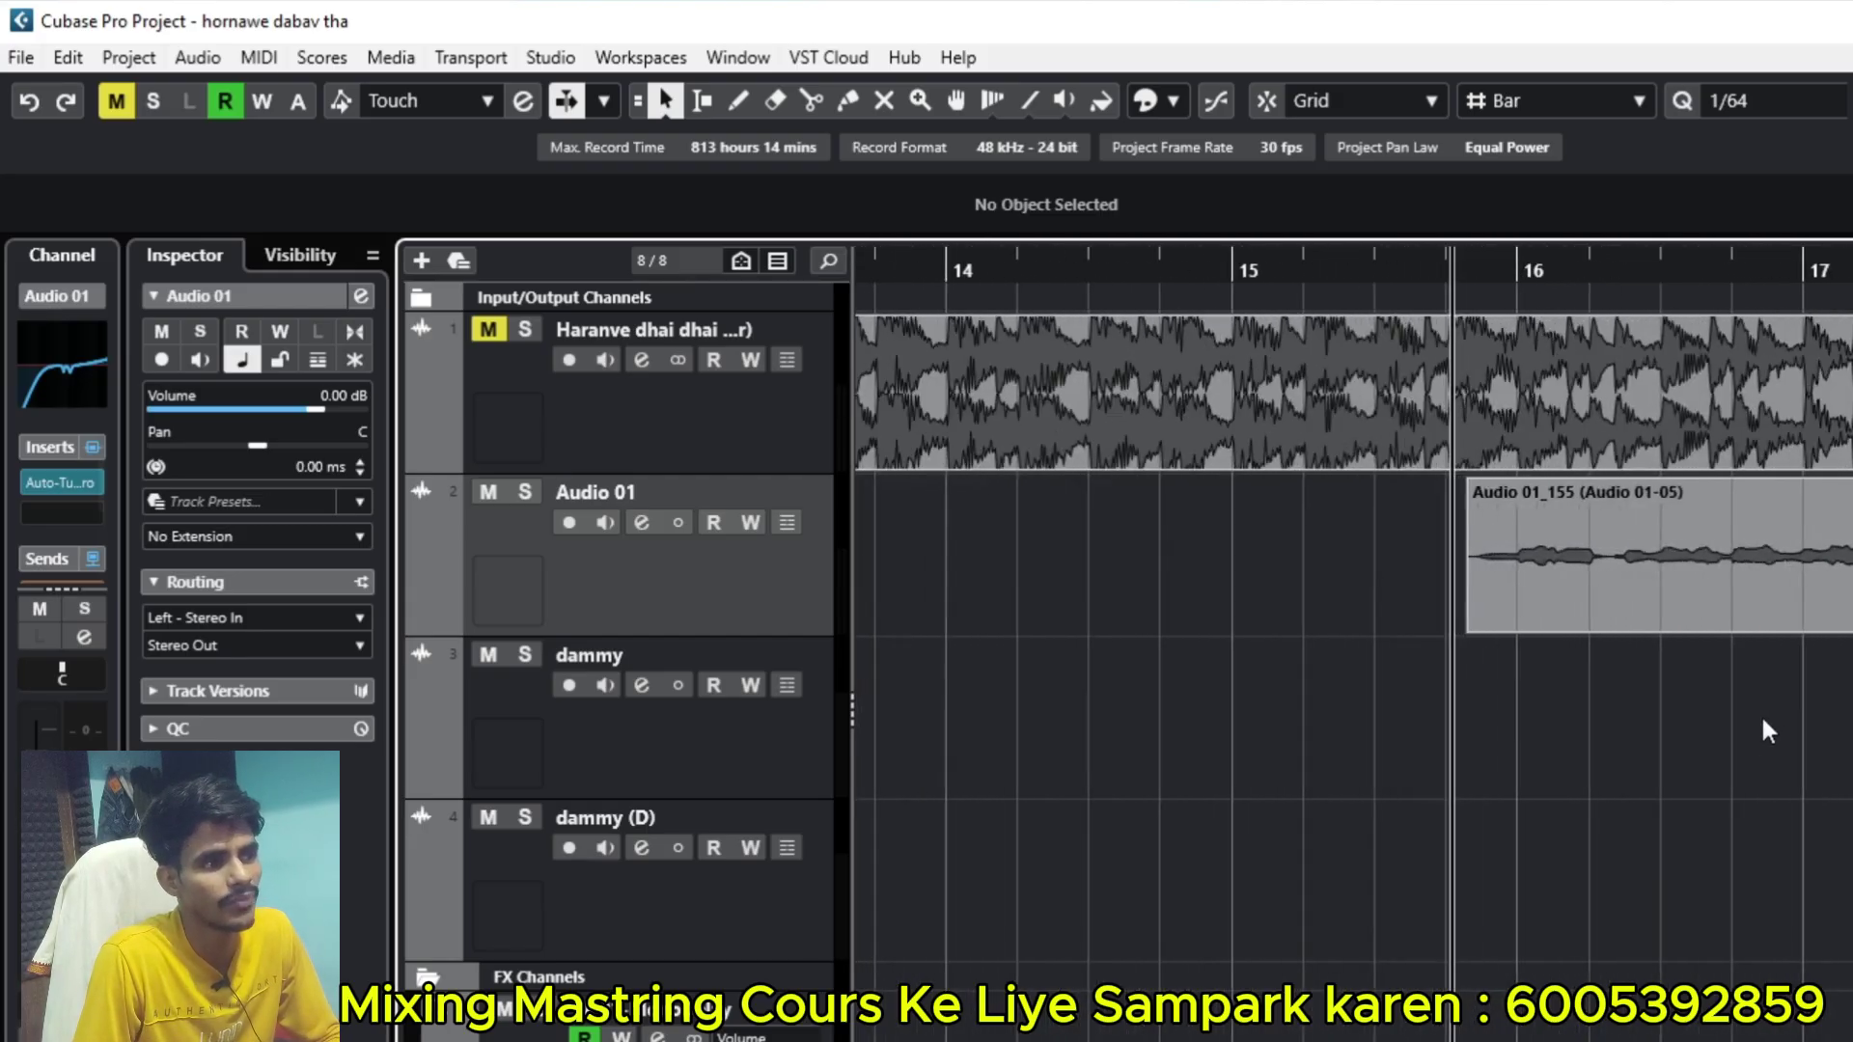
{"action": "key", "text": "g"}
{"action": "key", "text": "g"}
{"action": "key", "text": "g"}
{"action": "key", "text": "g"}
{"action": "key", "text": "g"}
{"action": "key", "text": "g"}
{"action": "key", "text": "g"}
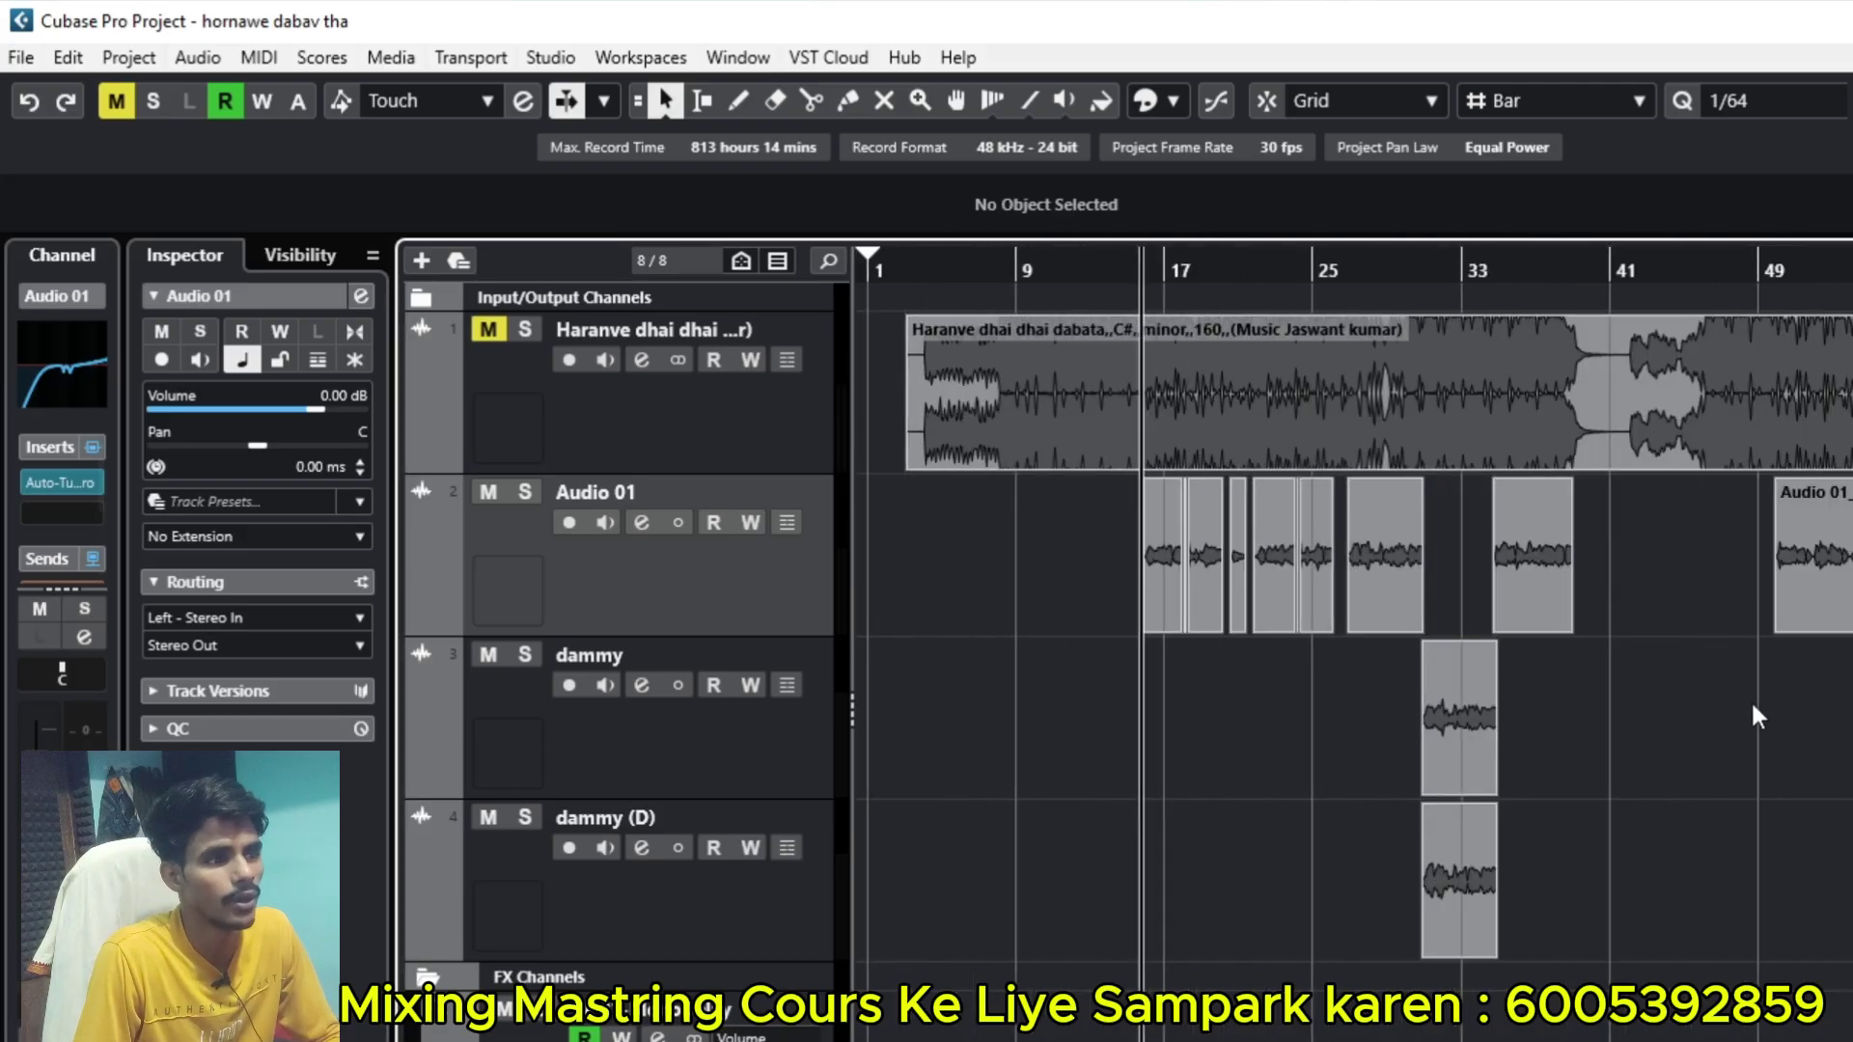
{"action": "key", "text": "g"}
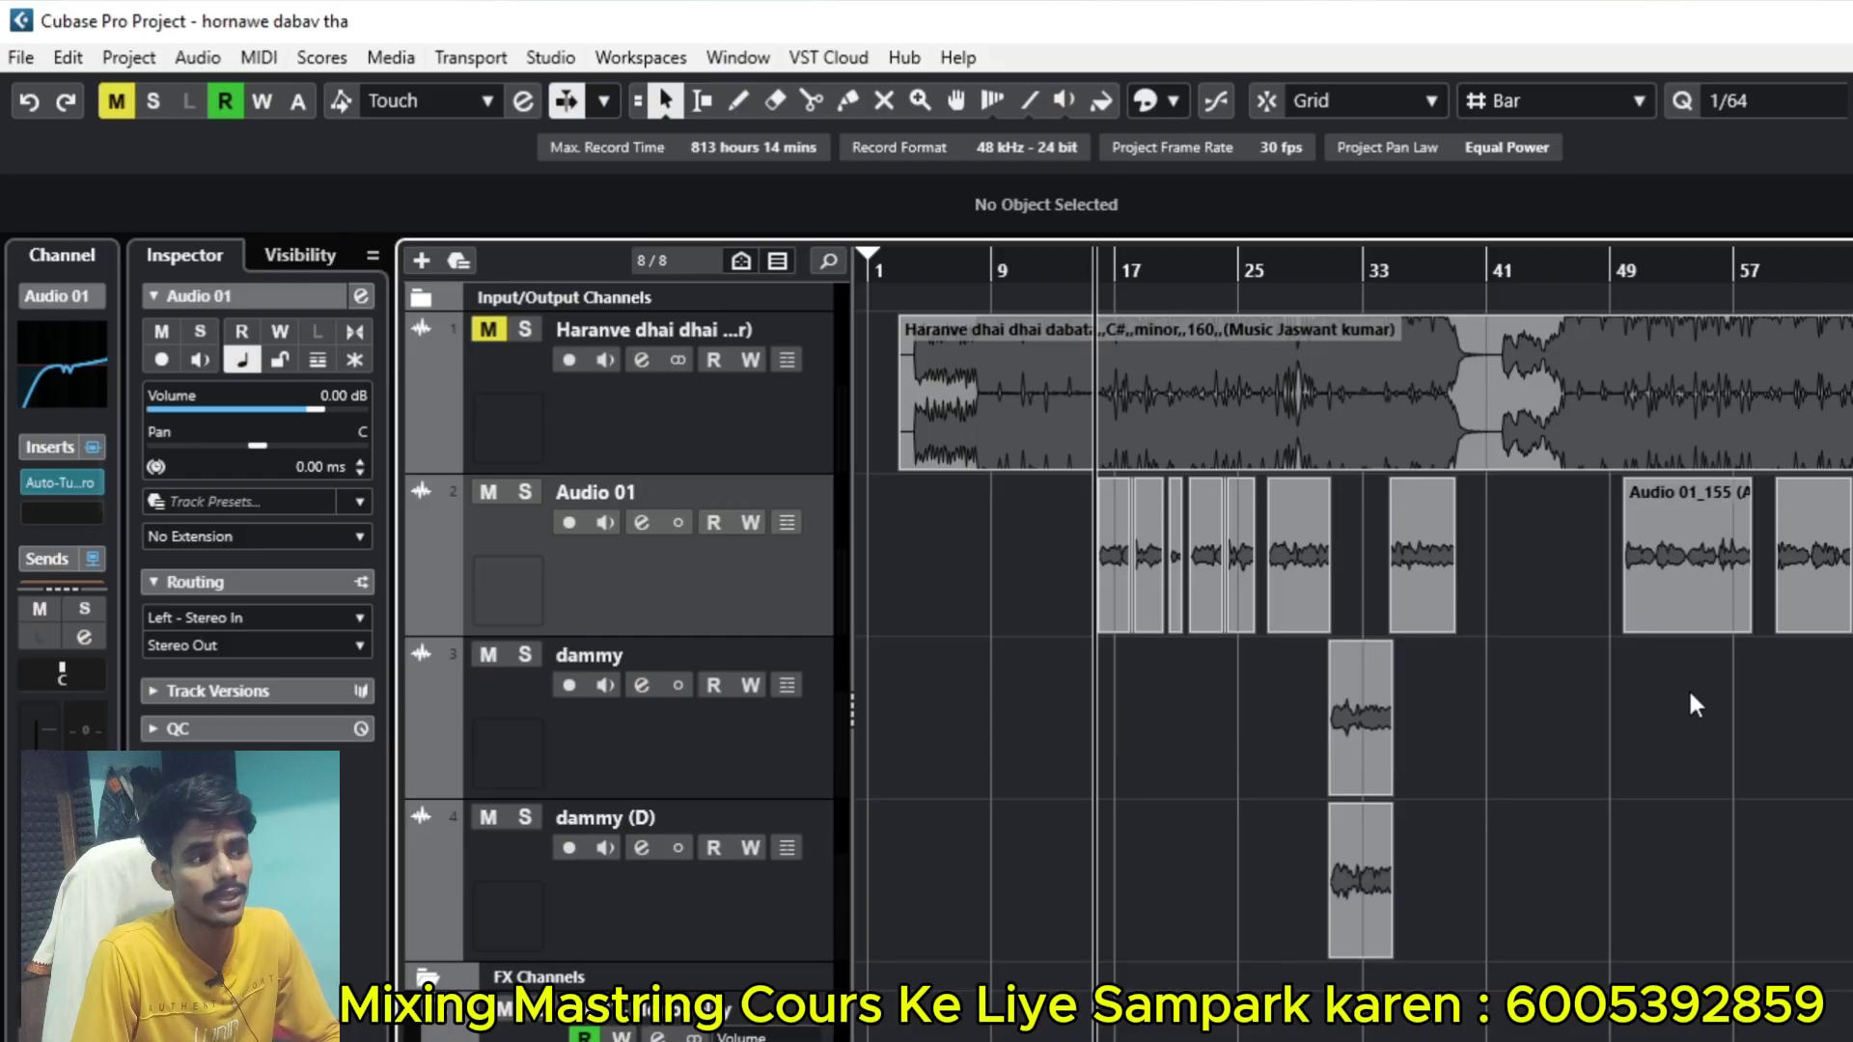
{"action": "key", "text": "h"}
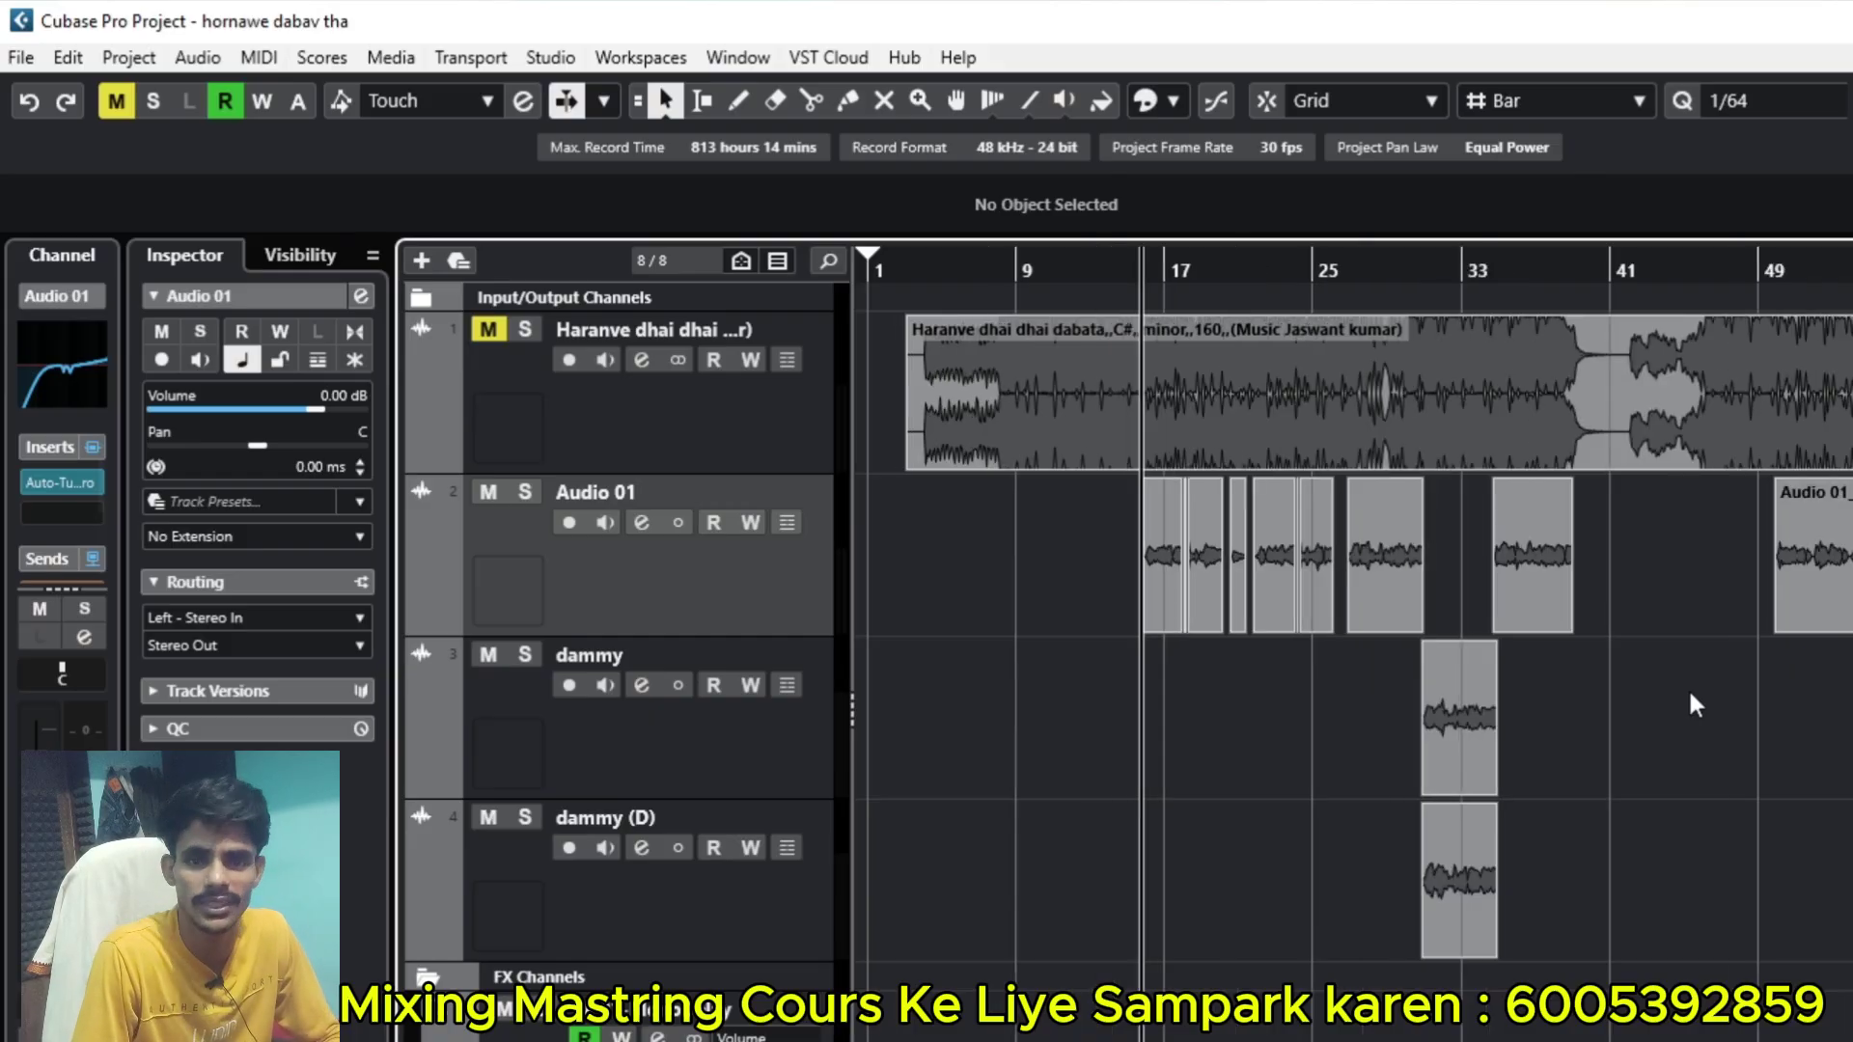
{"action": "key", "text": "g"}
{"action": "key", "text": "g"}
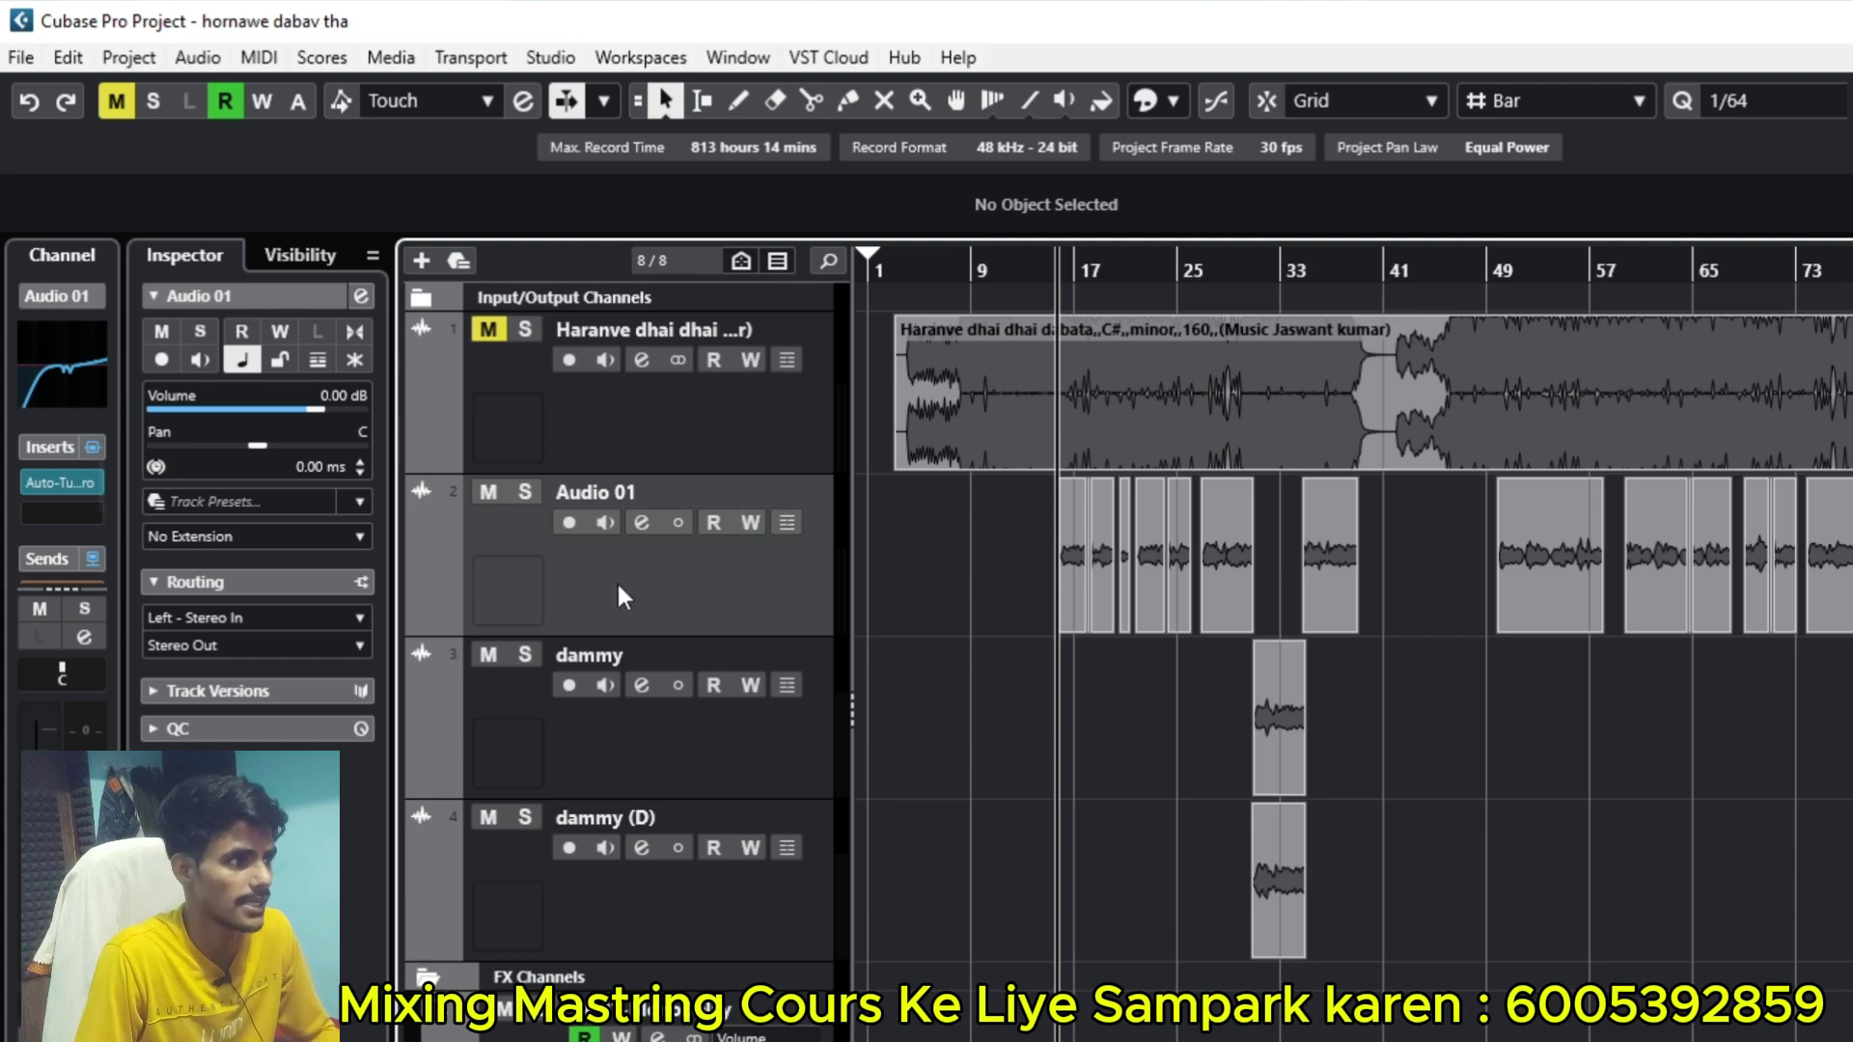
Step: Load the dbx-160 Mono compressor into Audio 01's second insert slot, directly after Auto-Tune Pro, and reposition its window
{"action": "left_click", "coordinate": [641, 523]}
{"action": "left_click", "coordinate": [622, 461]}
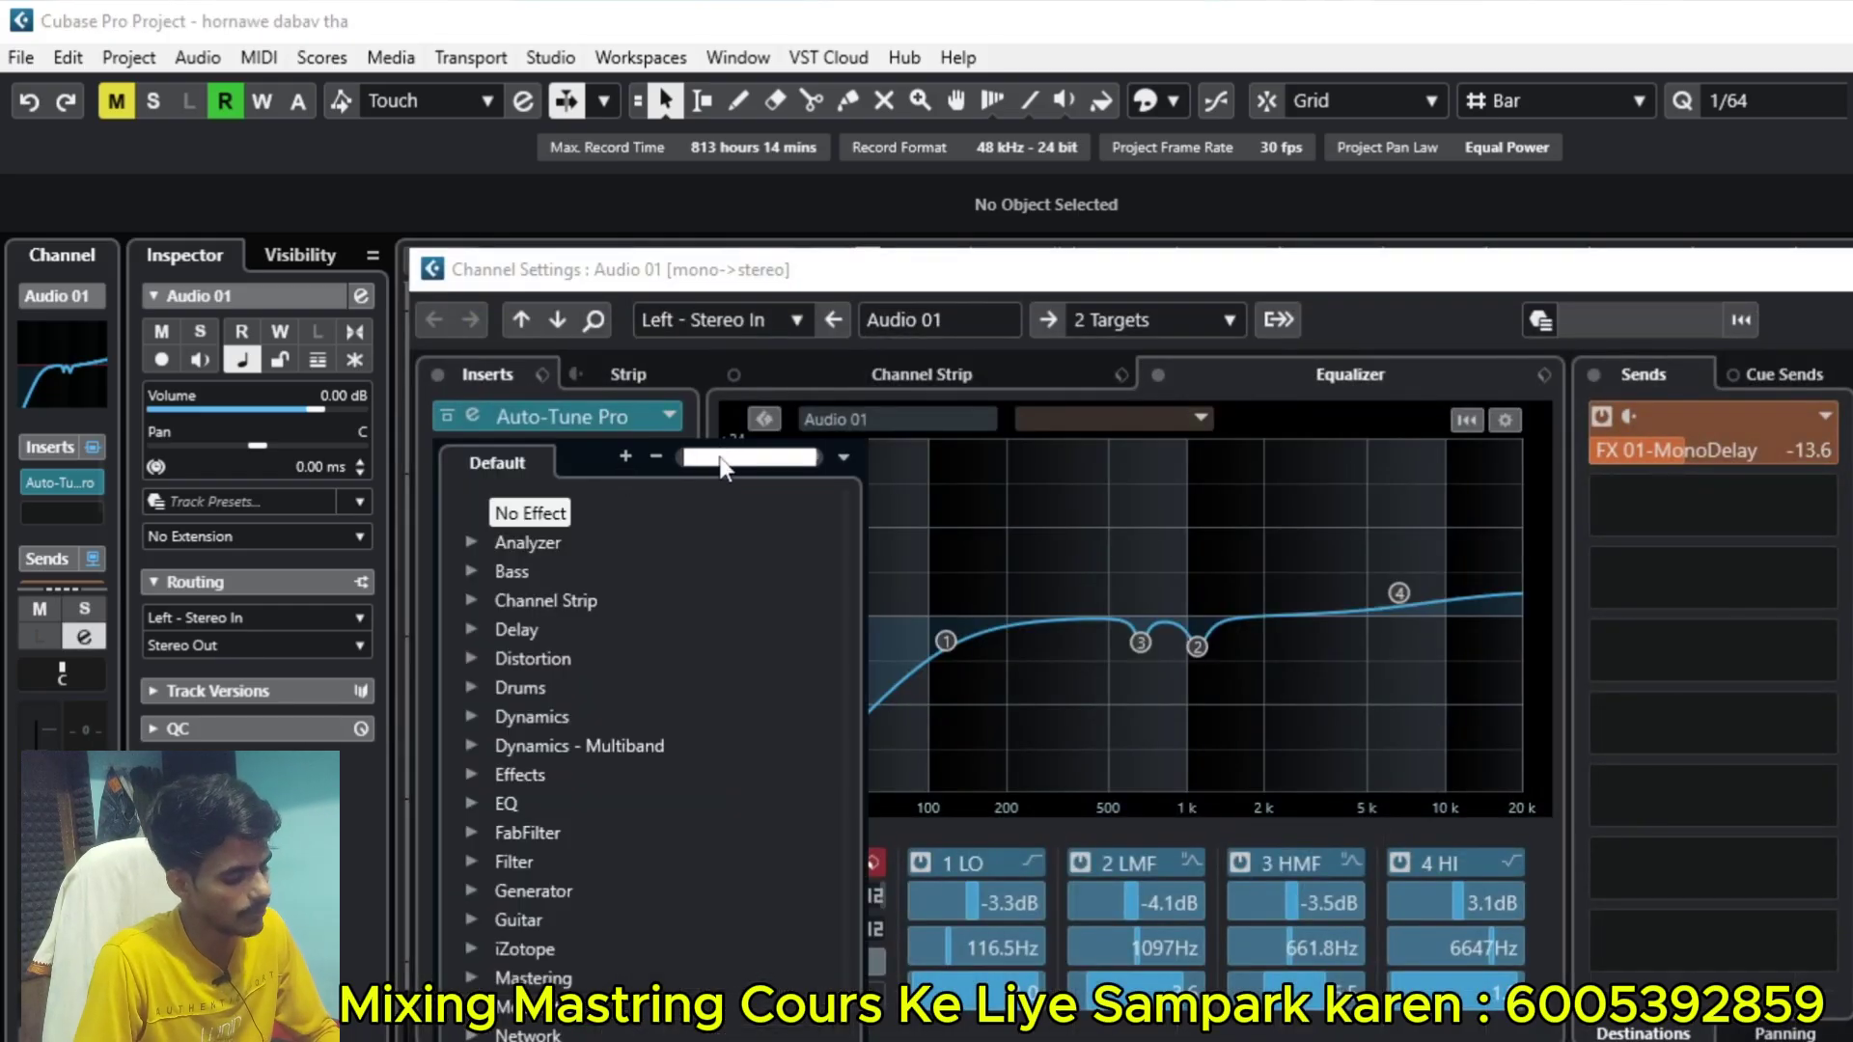
{"action": "type", "text": "db"}
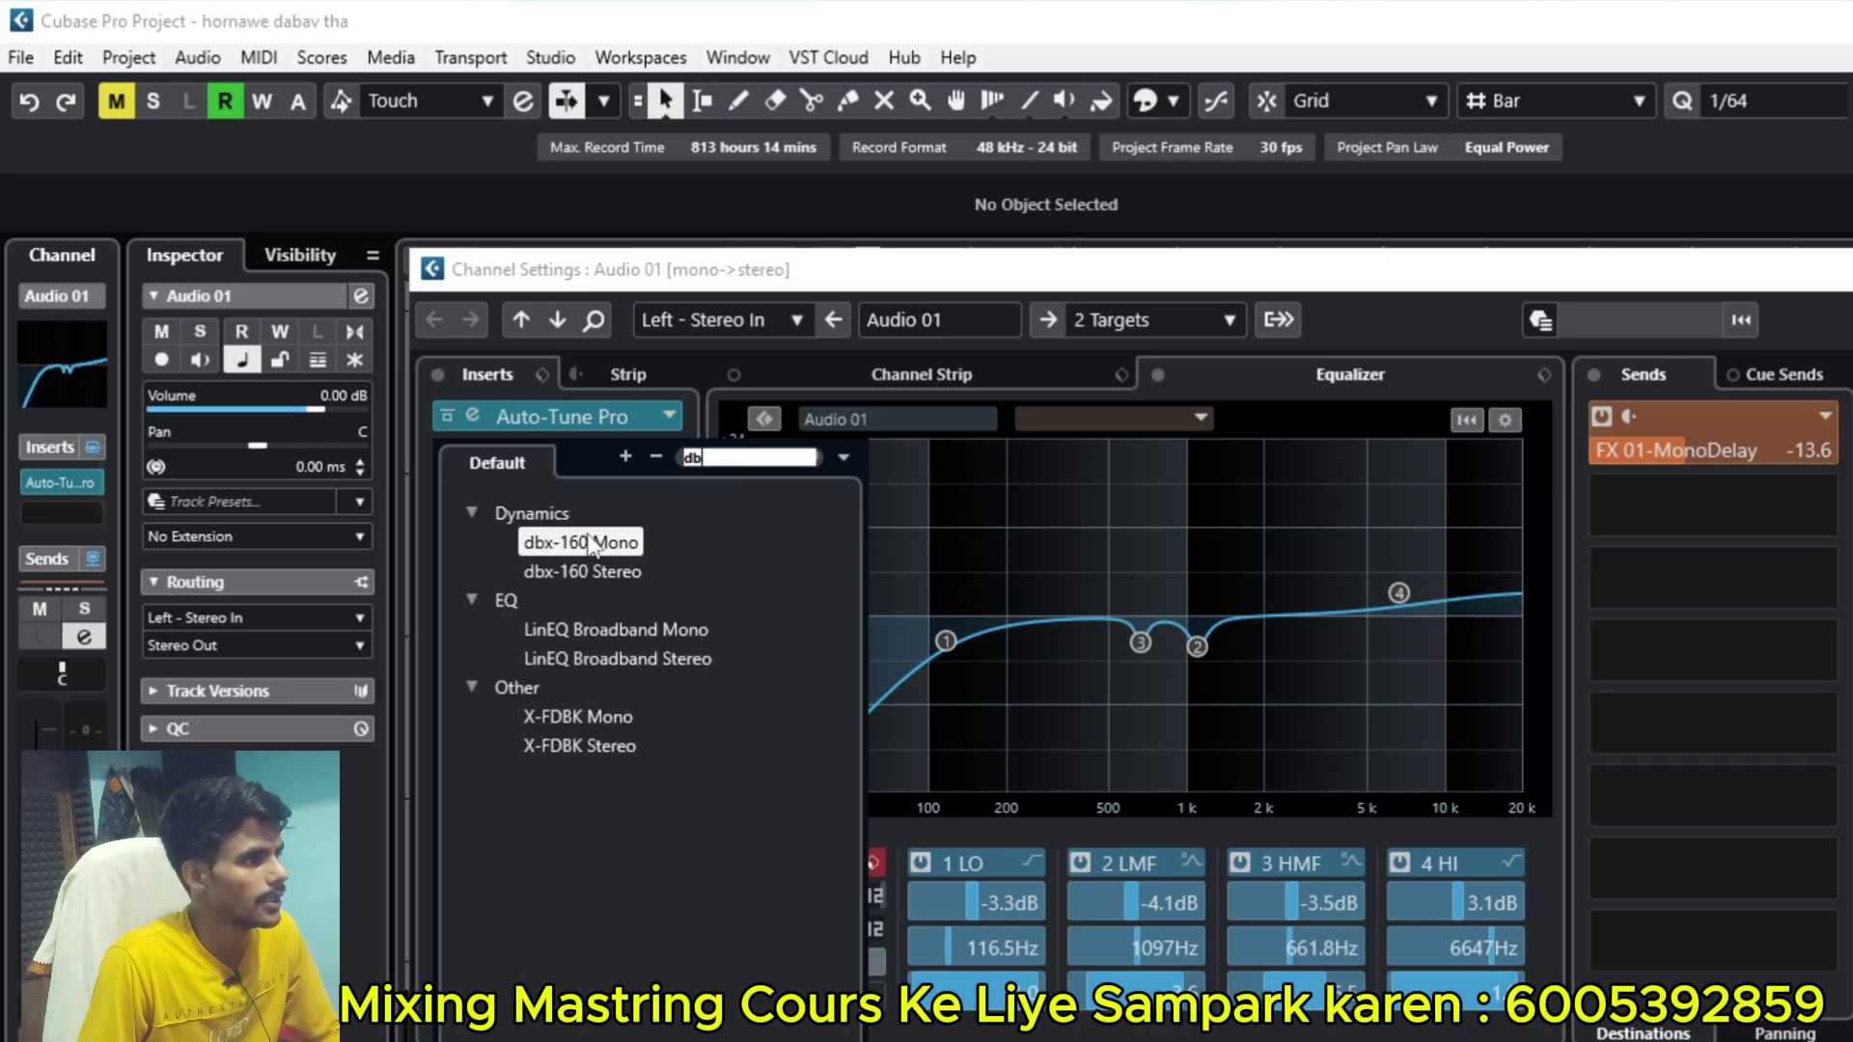
{"action": "type", "text": "x"}
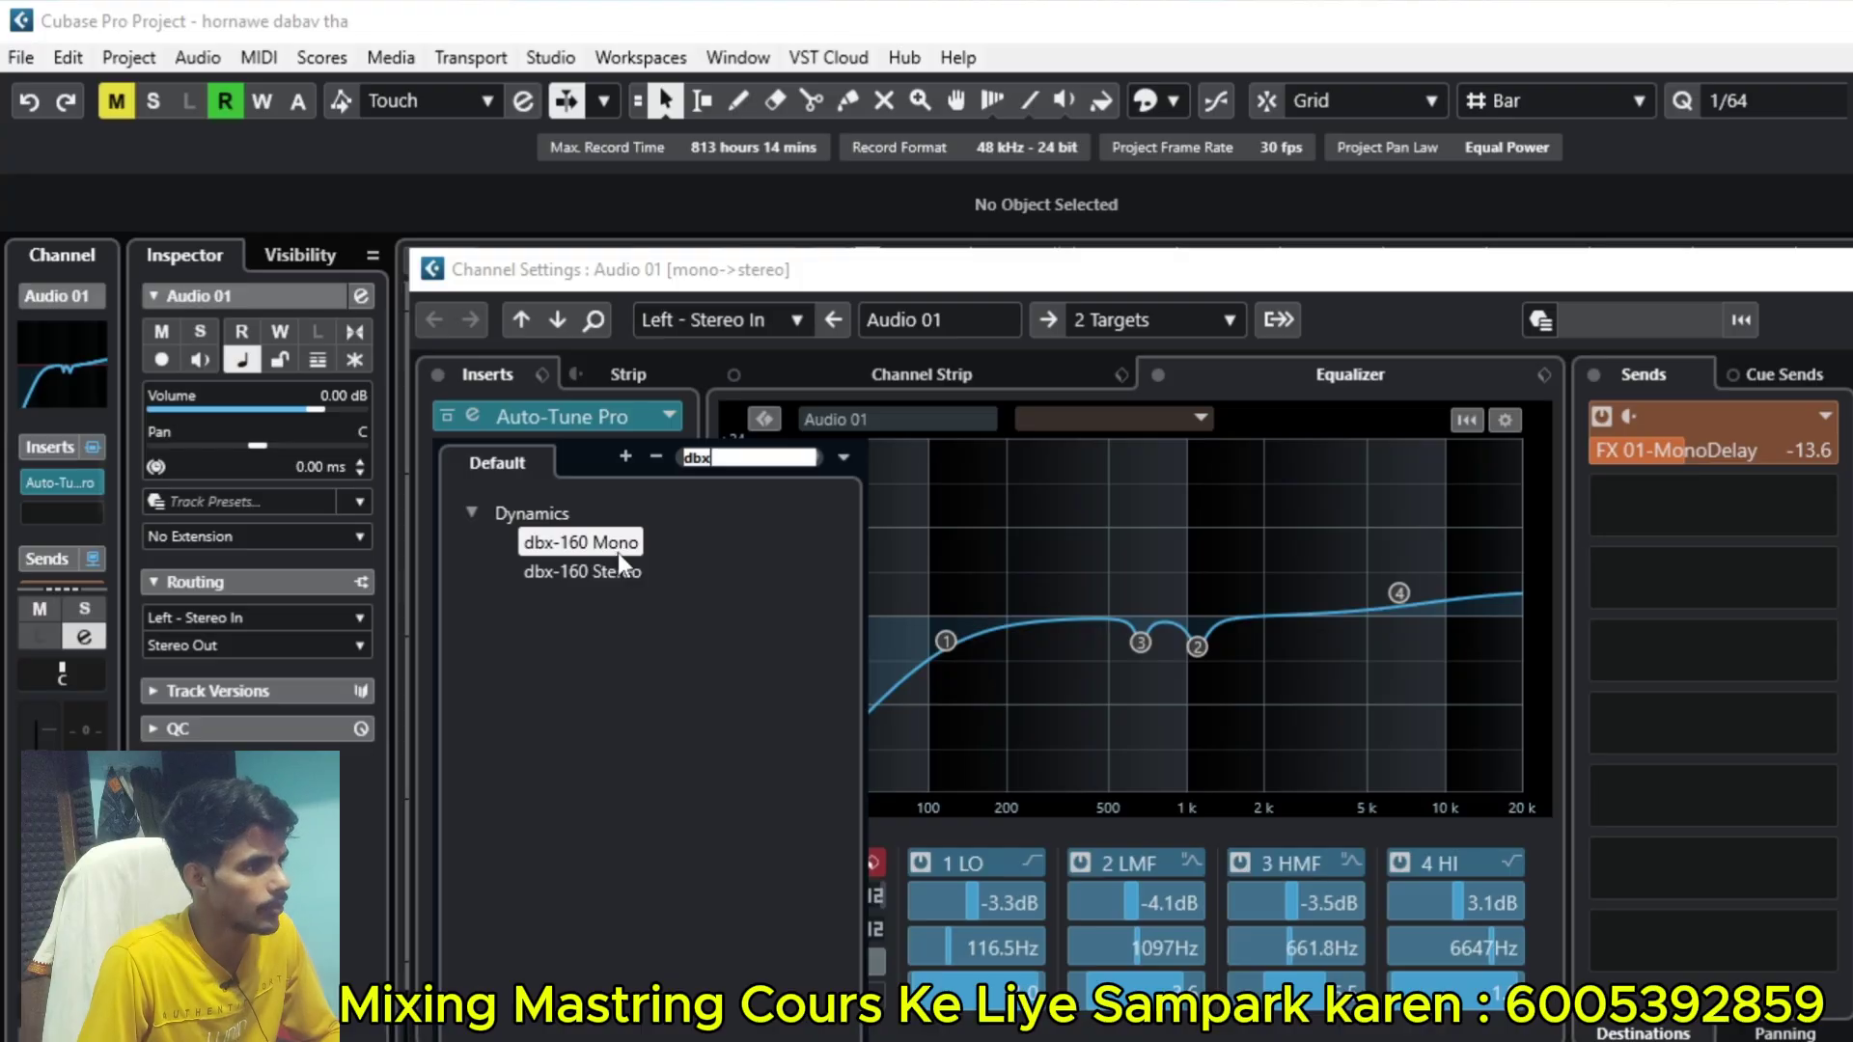
{"action": "left_click", "coordinate": [604, 546]}
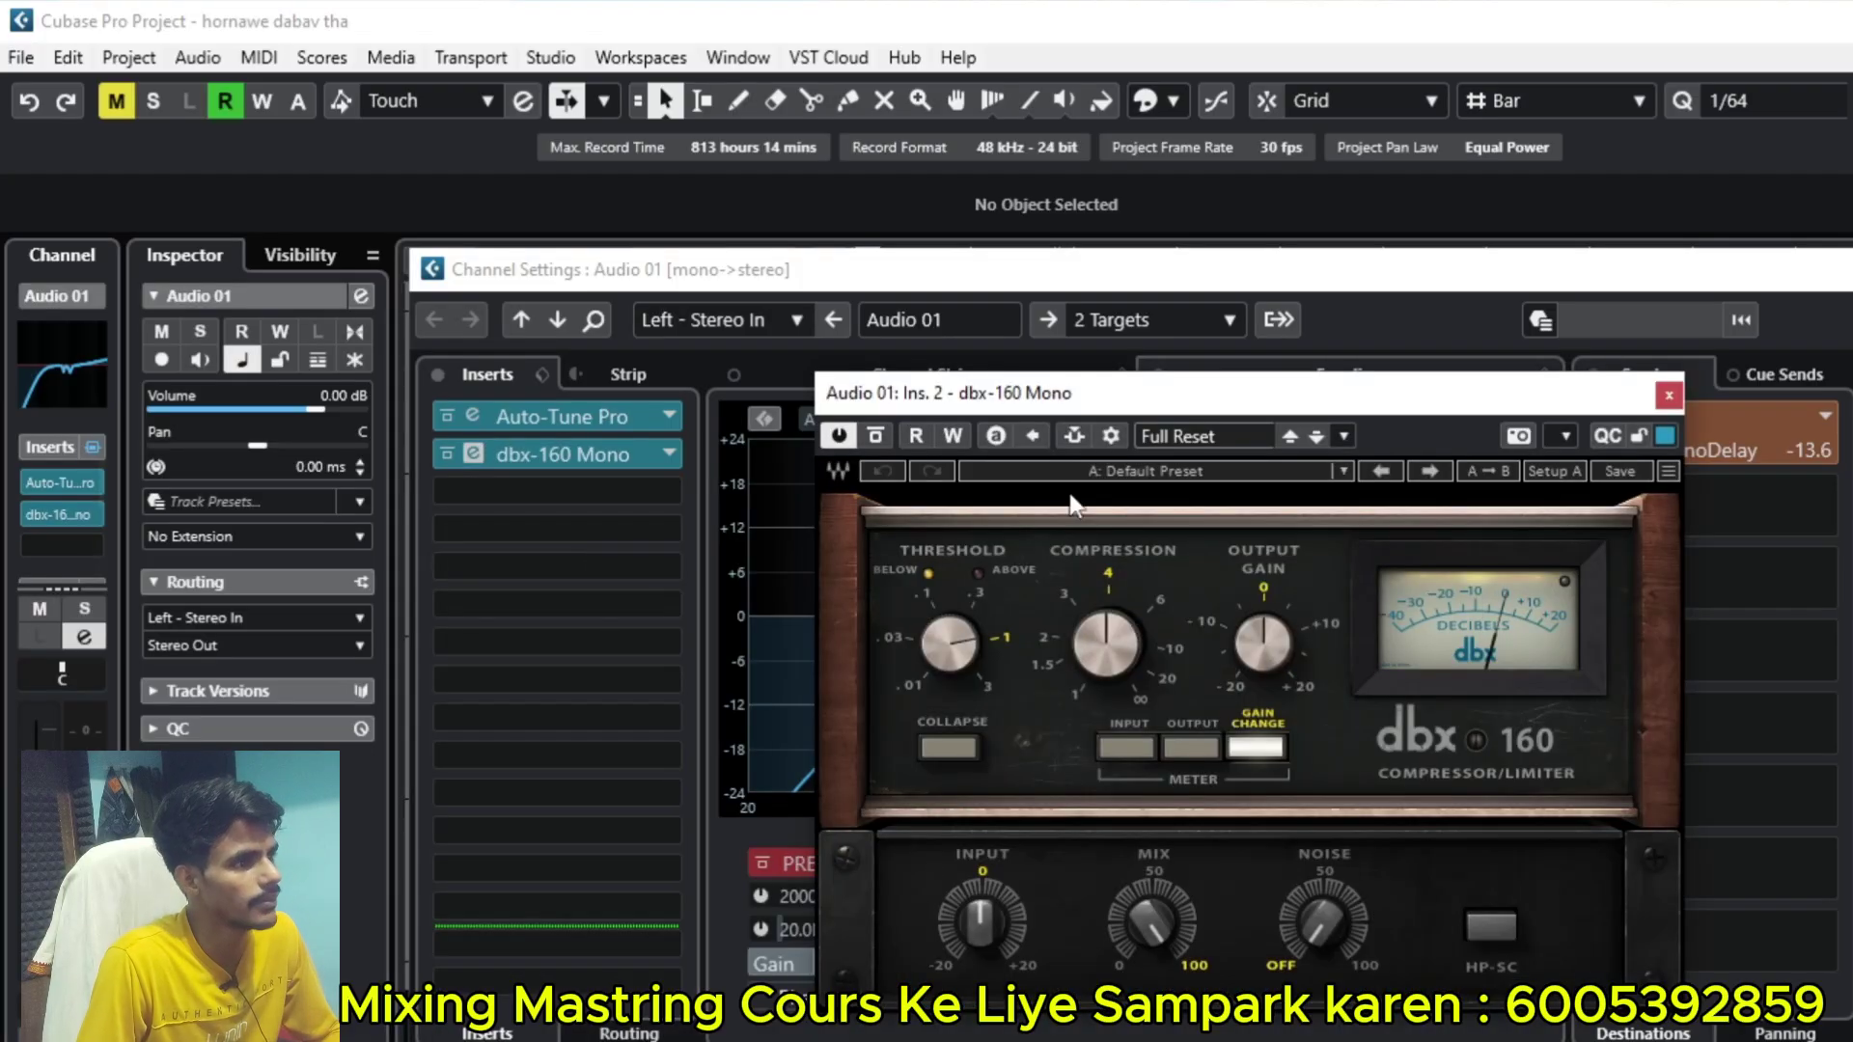
{"action": "left_click_drag", "start_coordinate": [1151, 400], "coordinate": [1073, 363]}
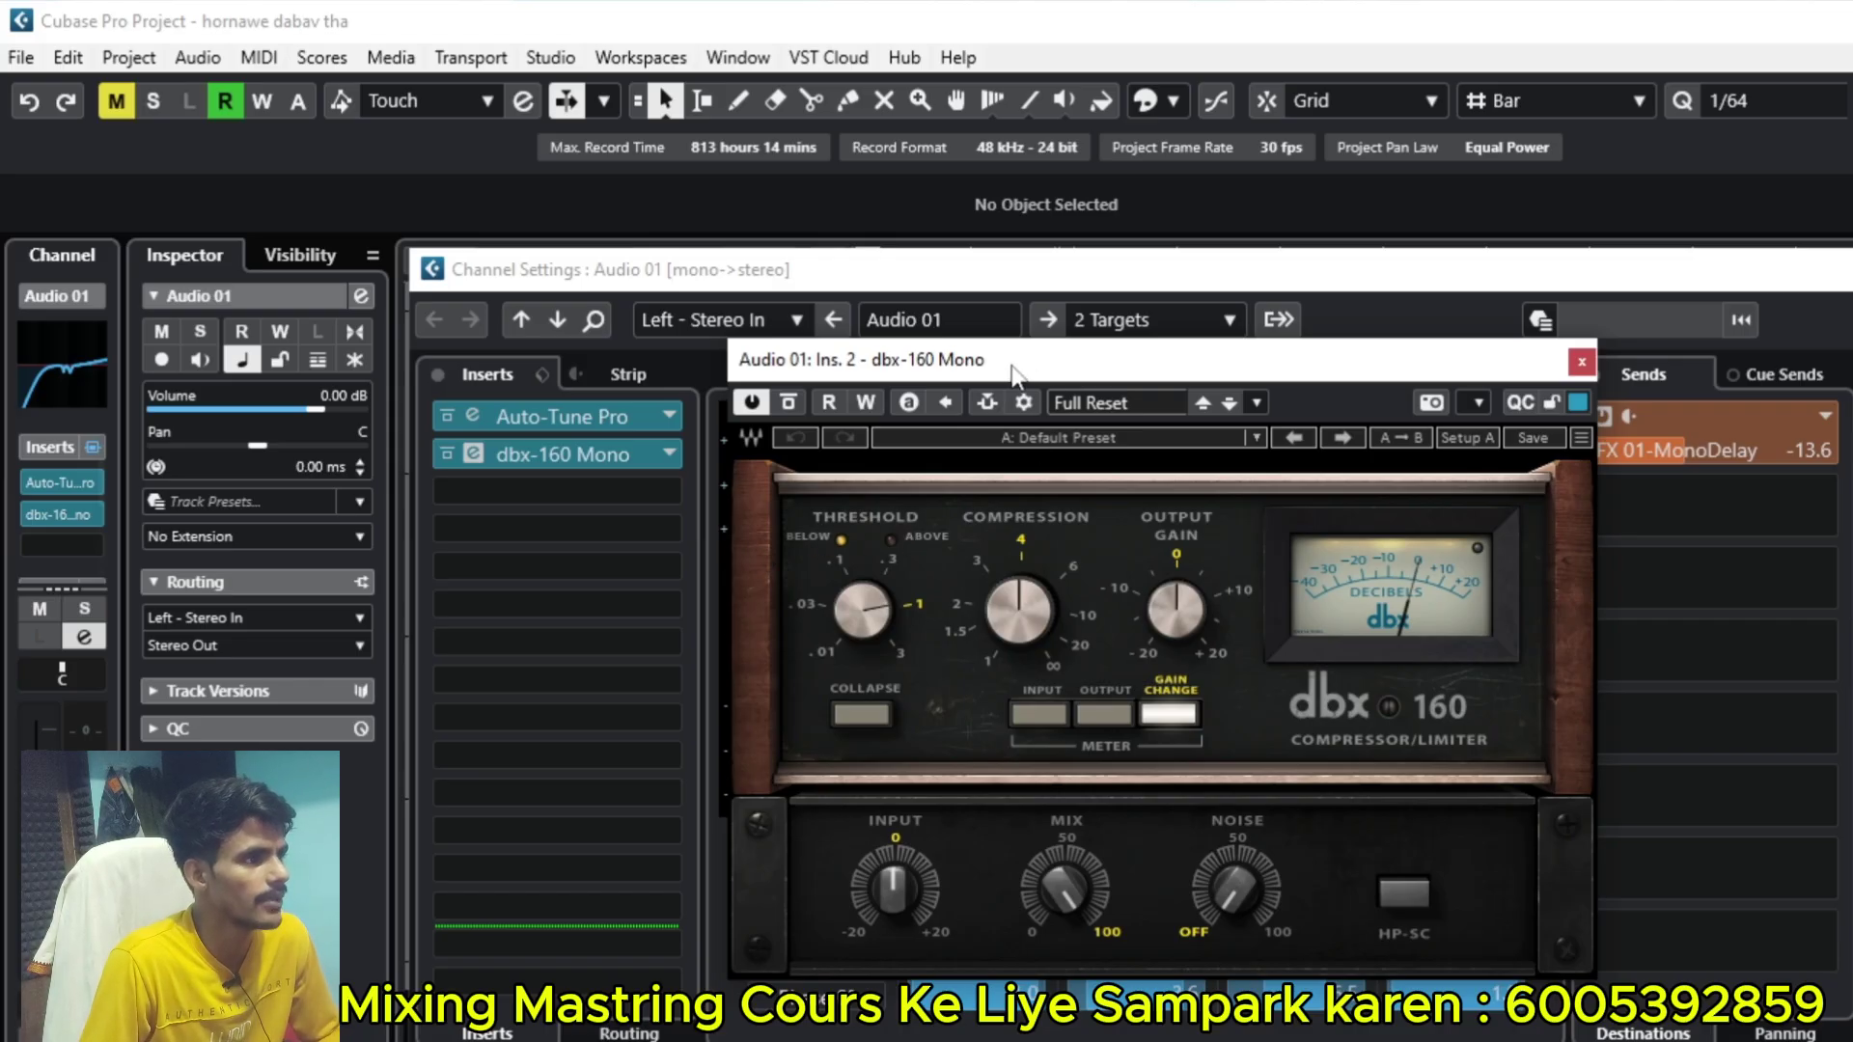
{"action": "left_click_drag", "start_coordinate": [1003, 363], "coordinate": [1006, 363]}
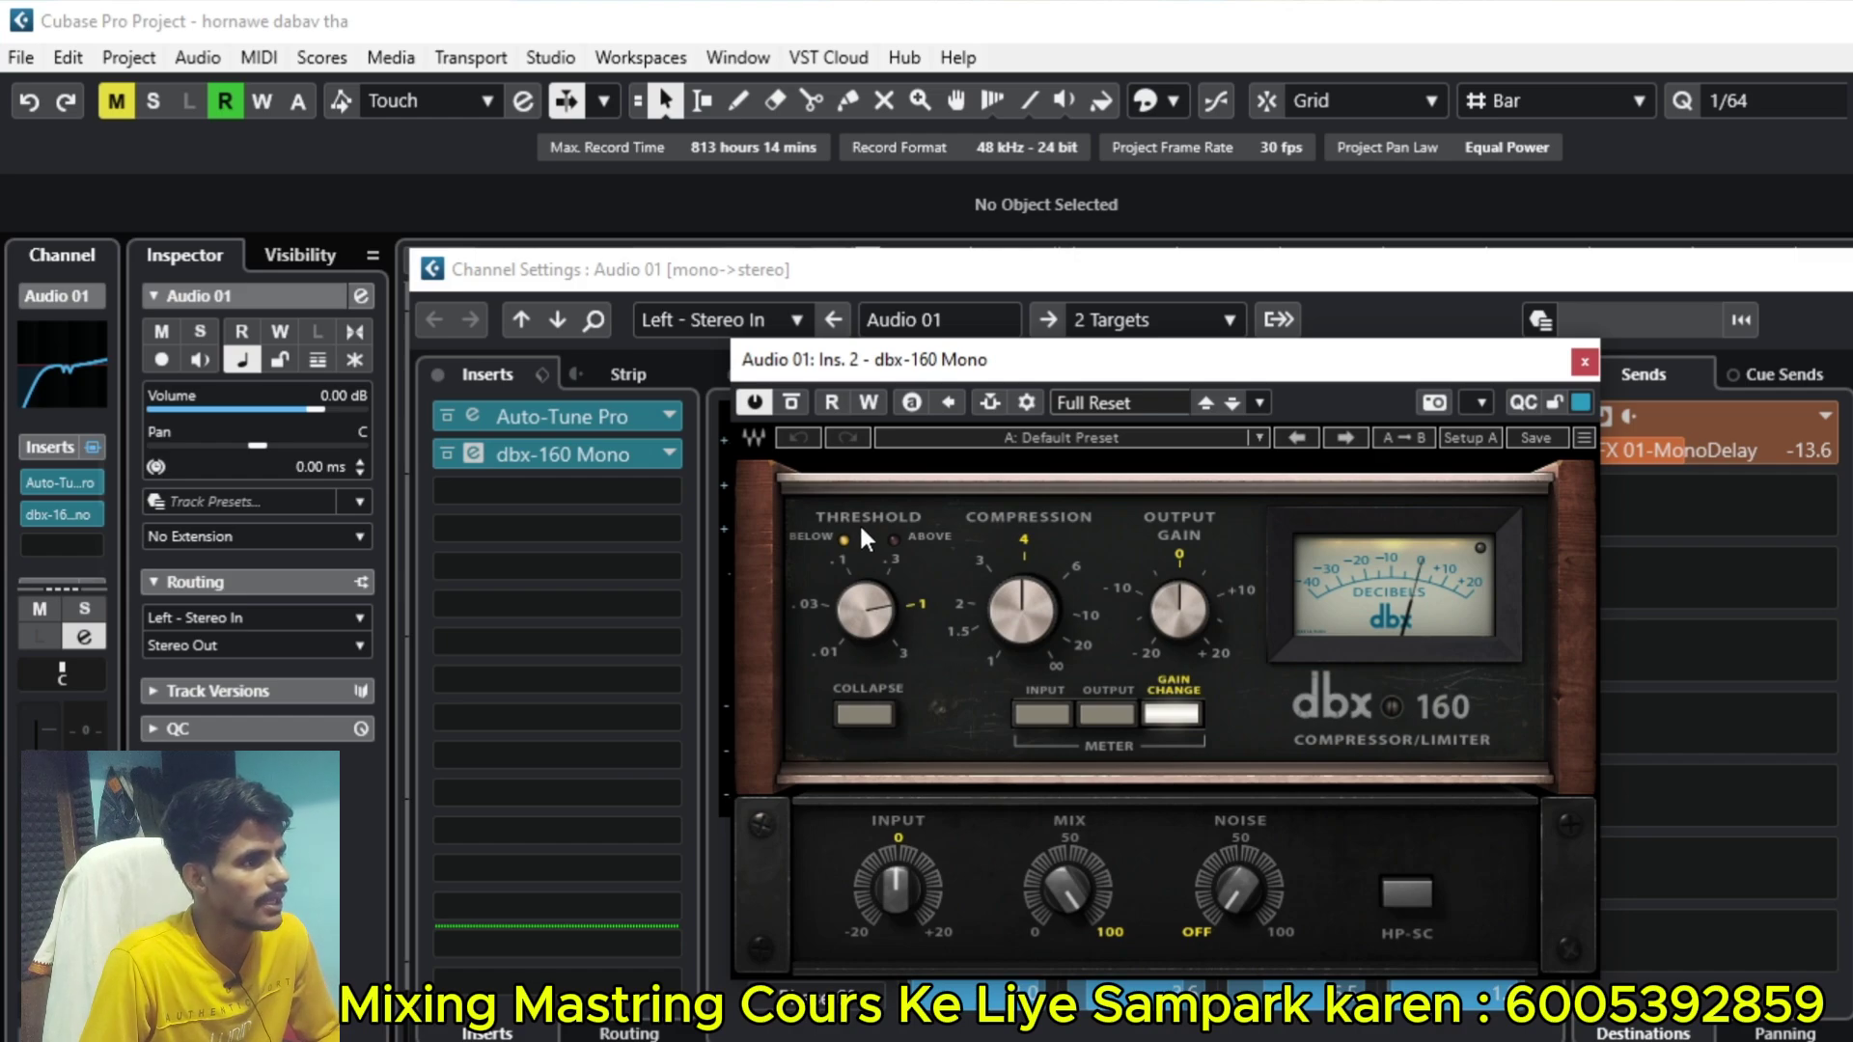
Step: Try a different threshold on the dbx-160 compressor and reset it to 1
{"action": "left_click_drag", "start_coordinate": [857, 617], "coordinate": [929, 572]}
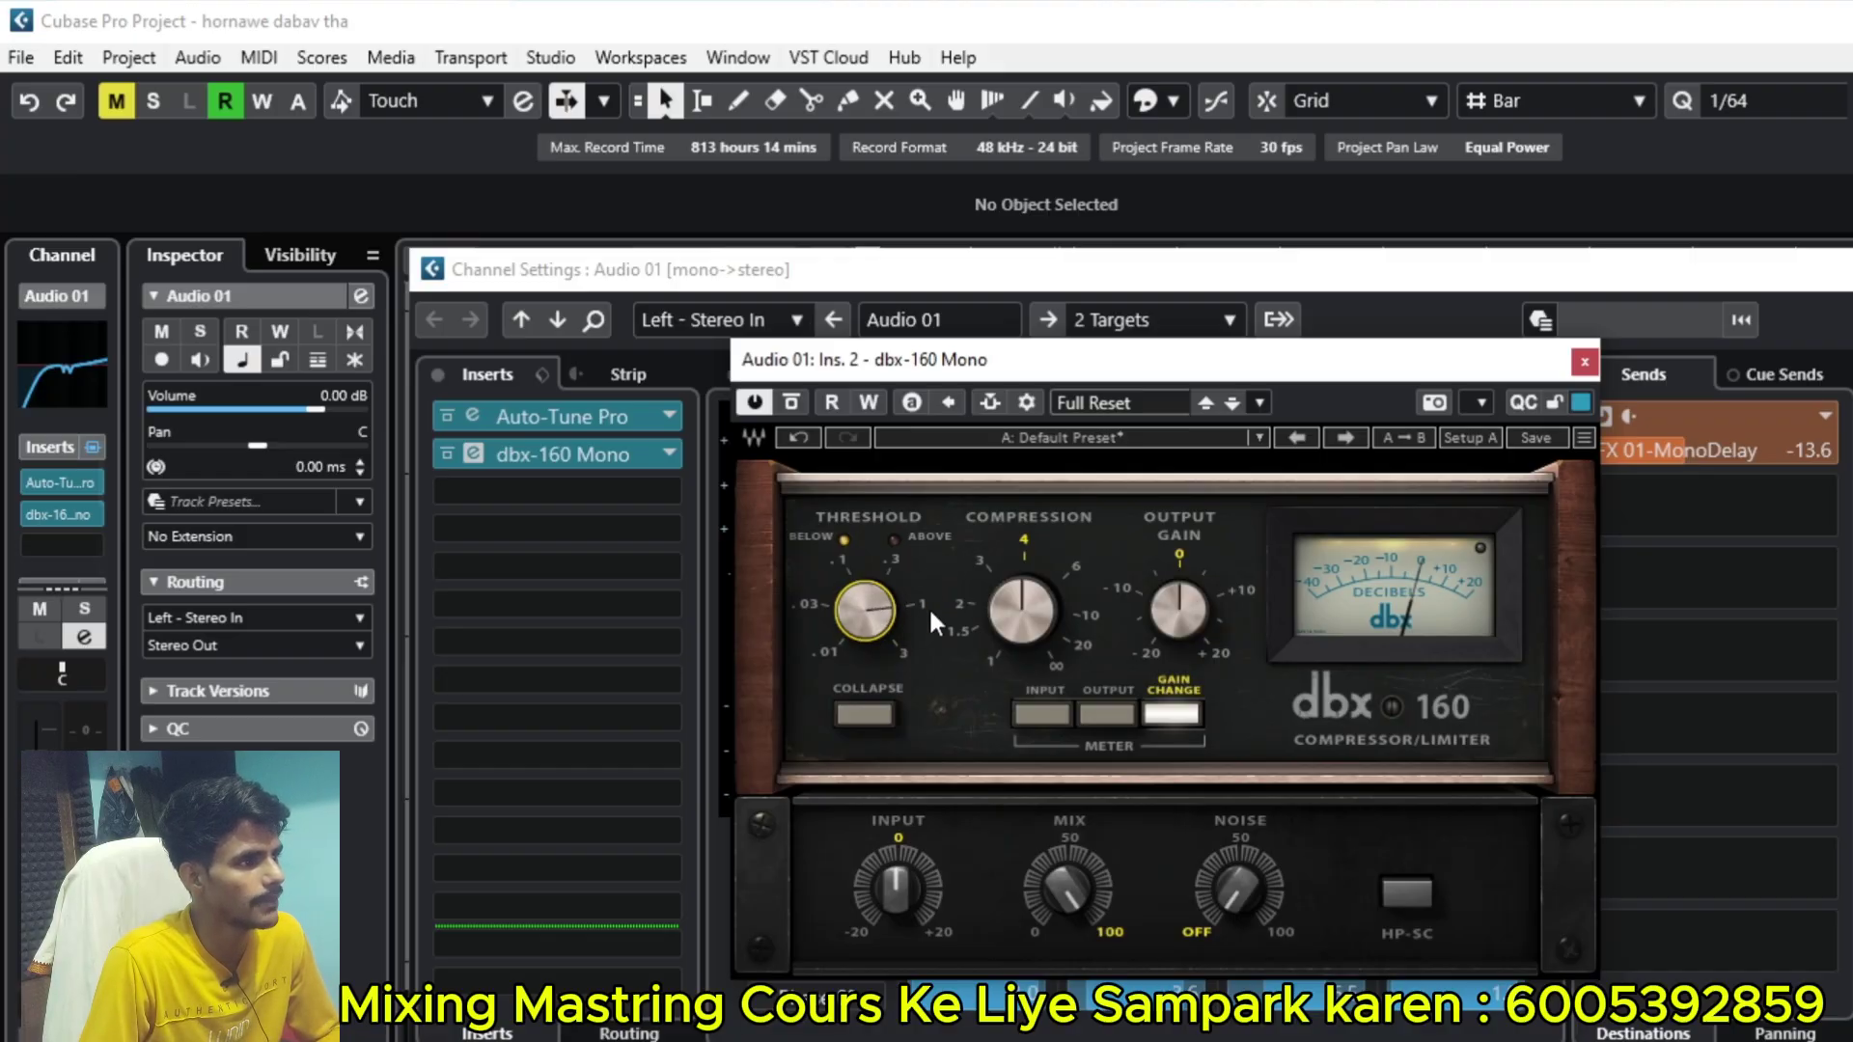
{"action": "left_click", "coordinate": [889, 618]}
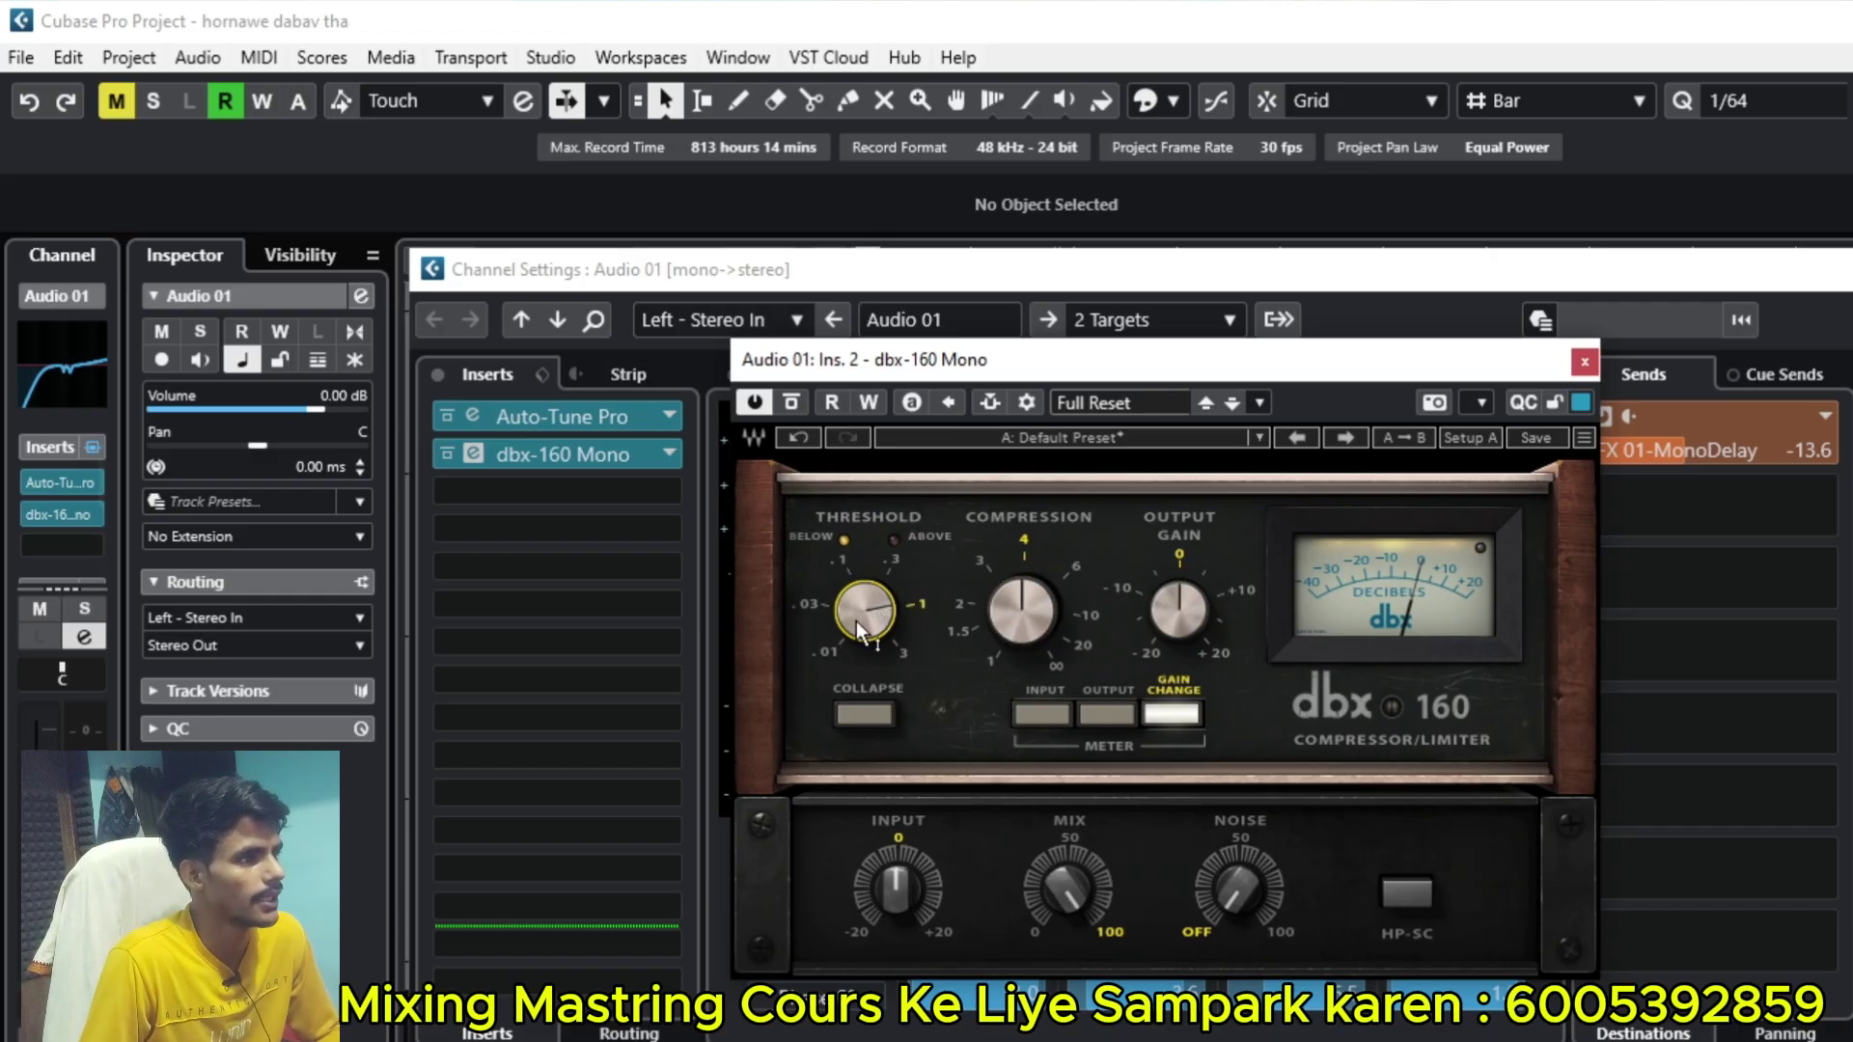
{"action": "mouse_move", "coordinate": [859, 599]}
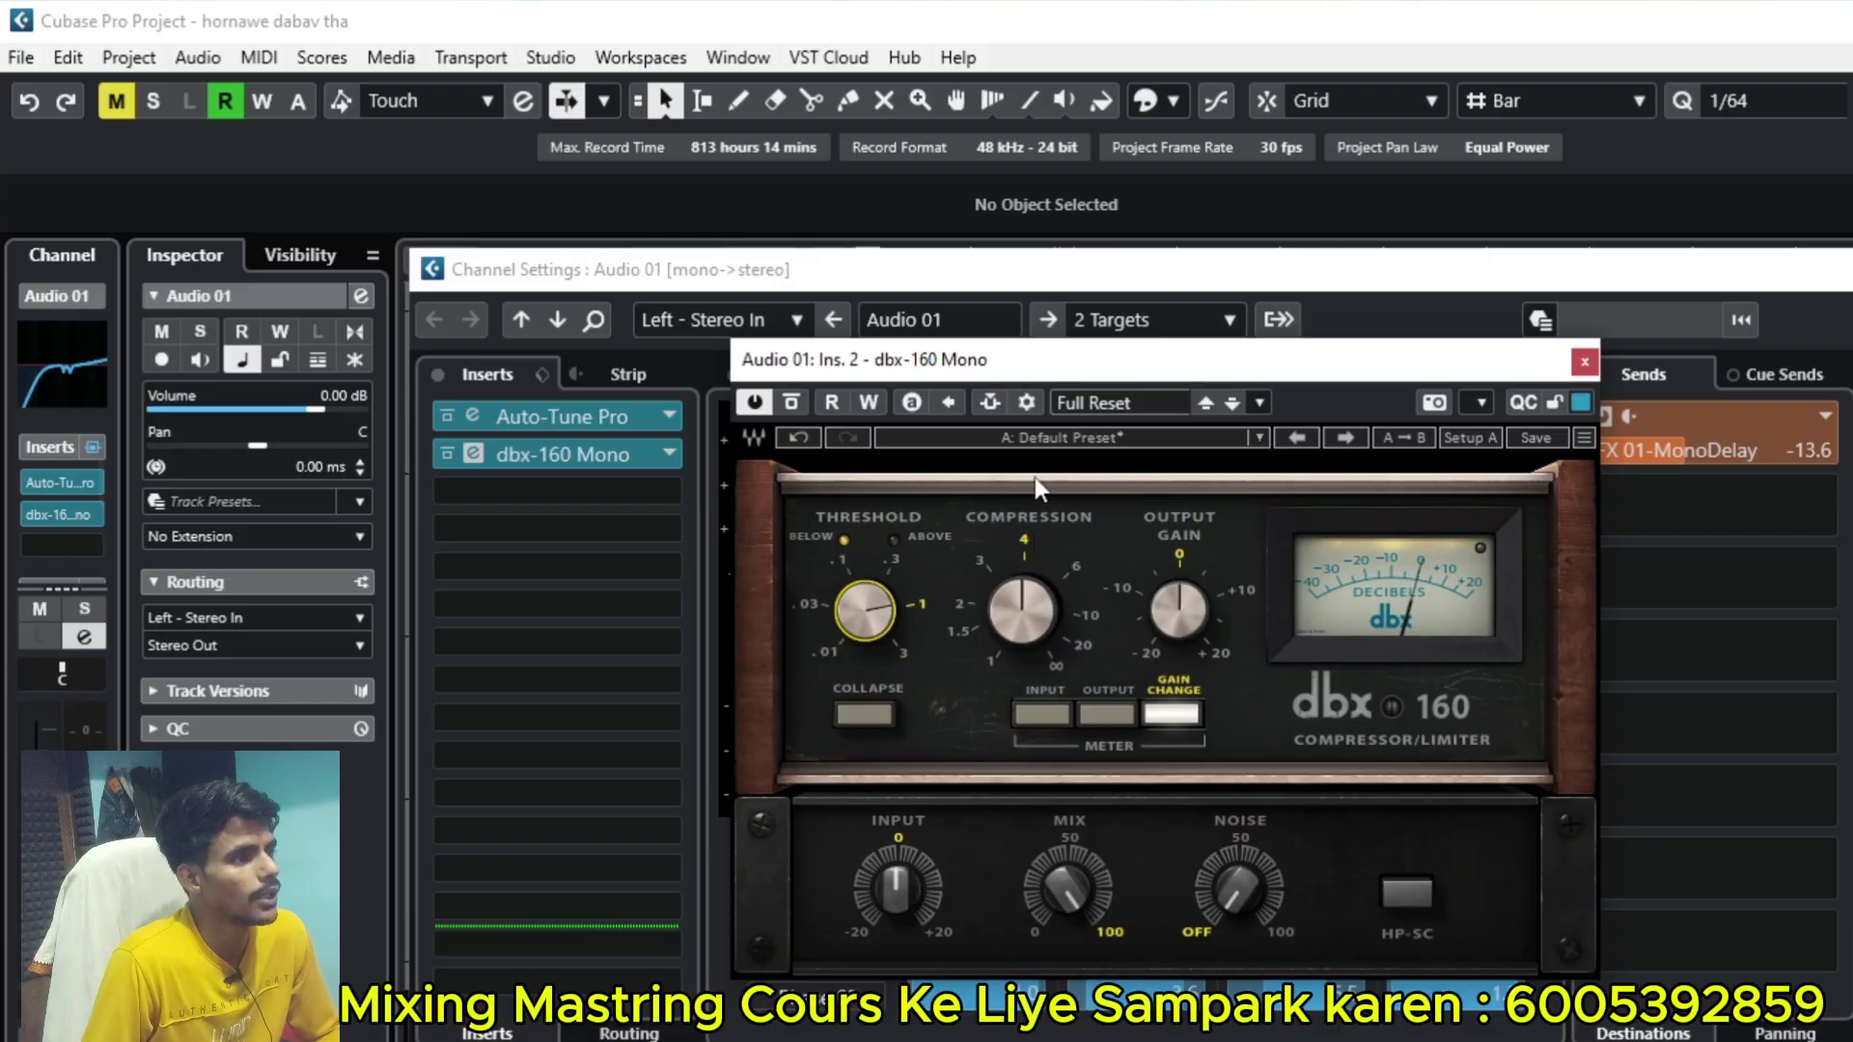
Step: Load the stock Compressor into Audio 01's third insert slot and arrange its window beside the dbx-160 for comparison
{"action": "left_click_drag", "start_coordinate": [1031, 371], "coordinate": [1075, 388]}
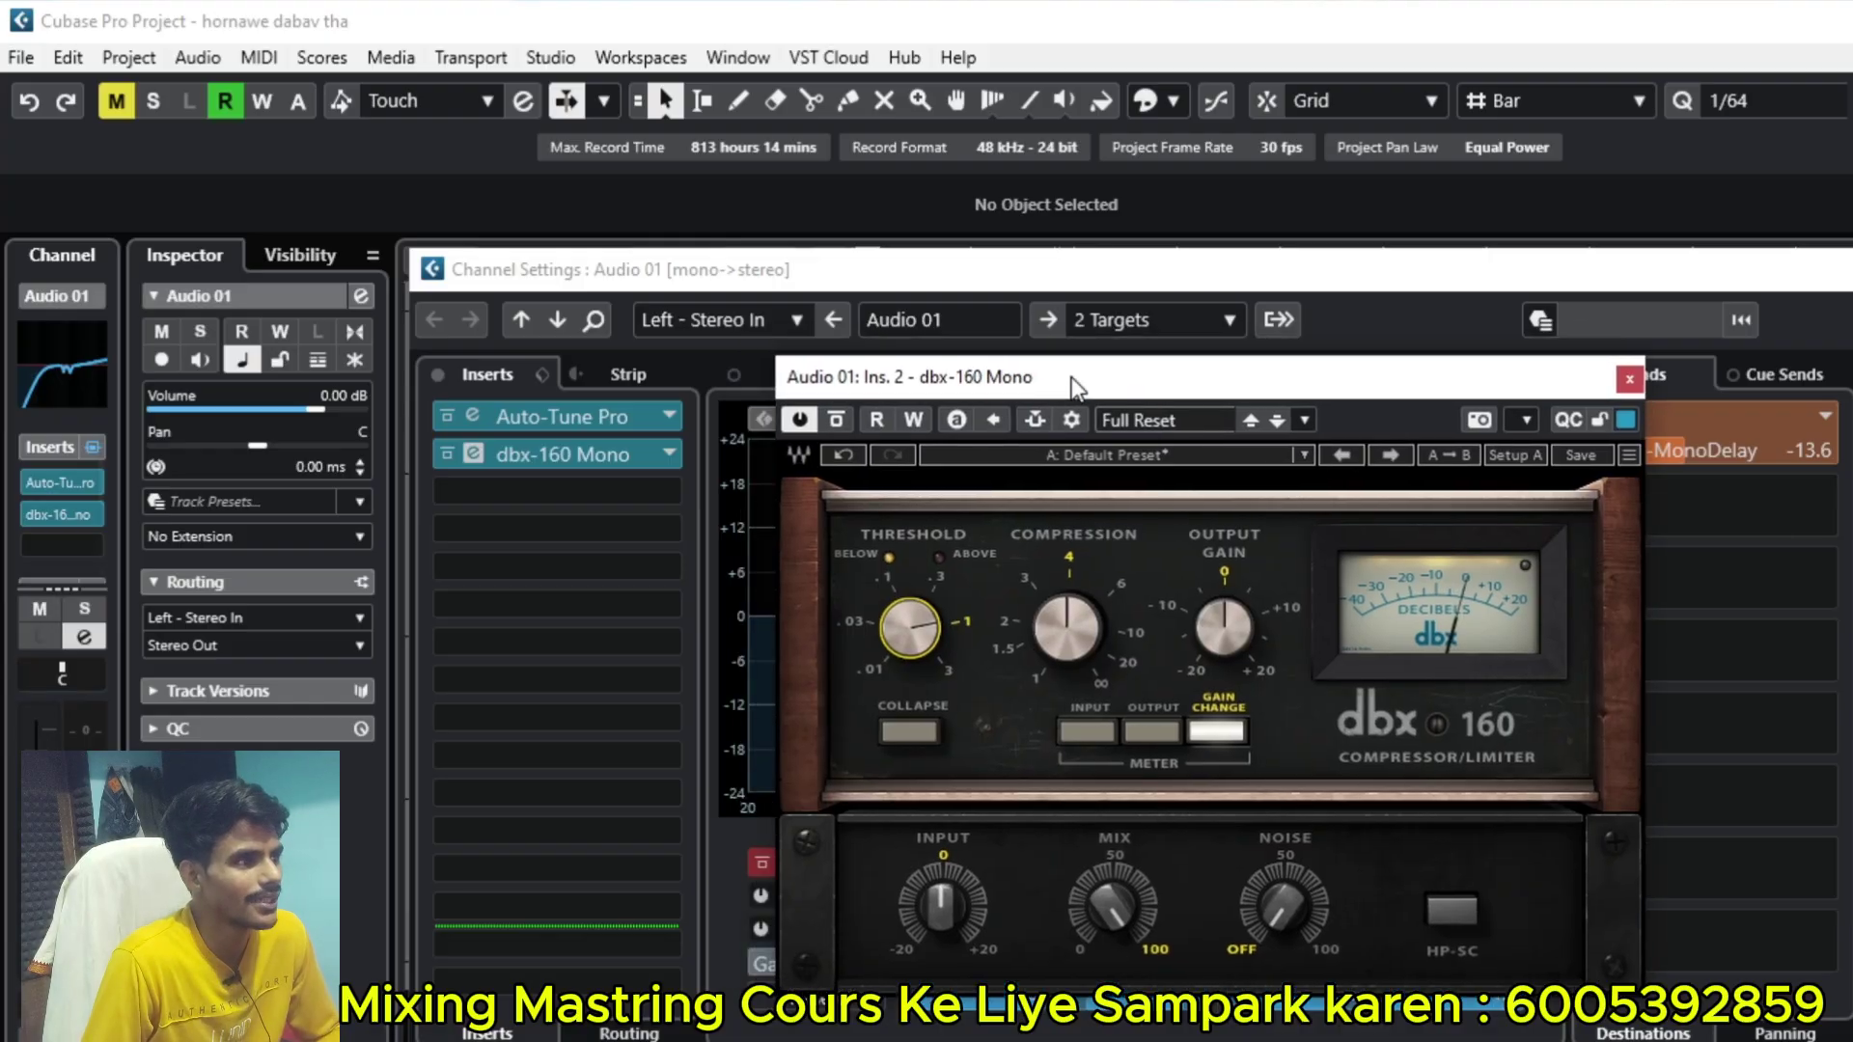
{"action": "left_click", "coordinate": [608, 488]}
{"action": "type", "text": "com"}
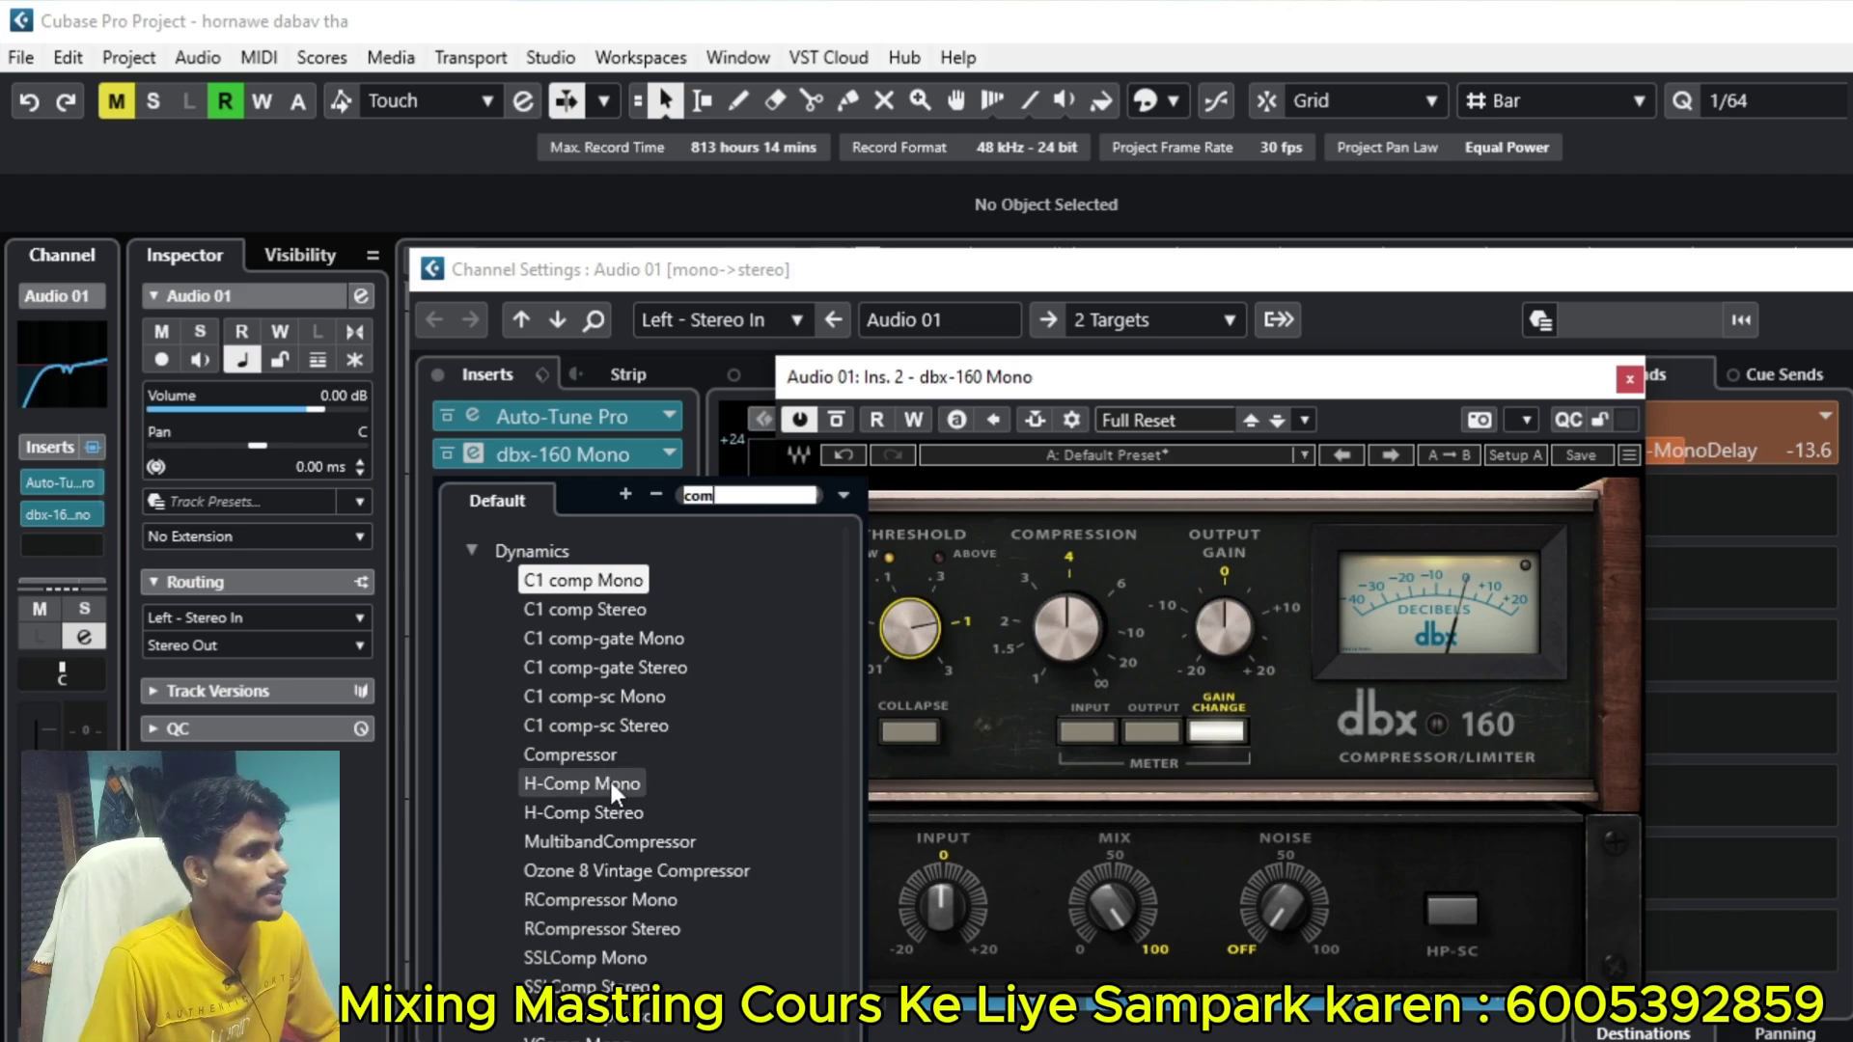
{"action": "left_click", "coordinate": [606, 752]}
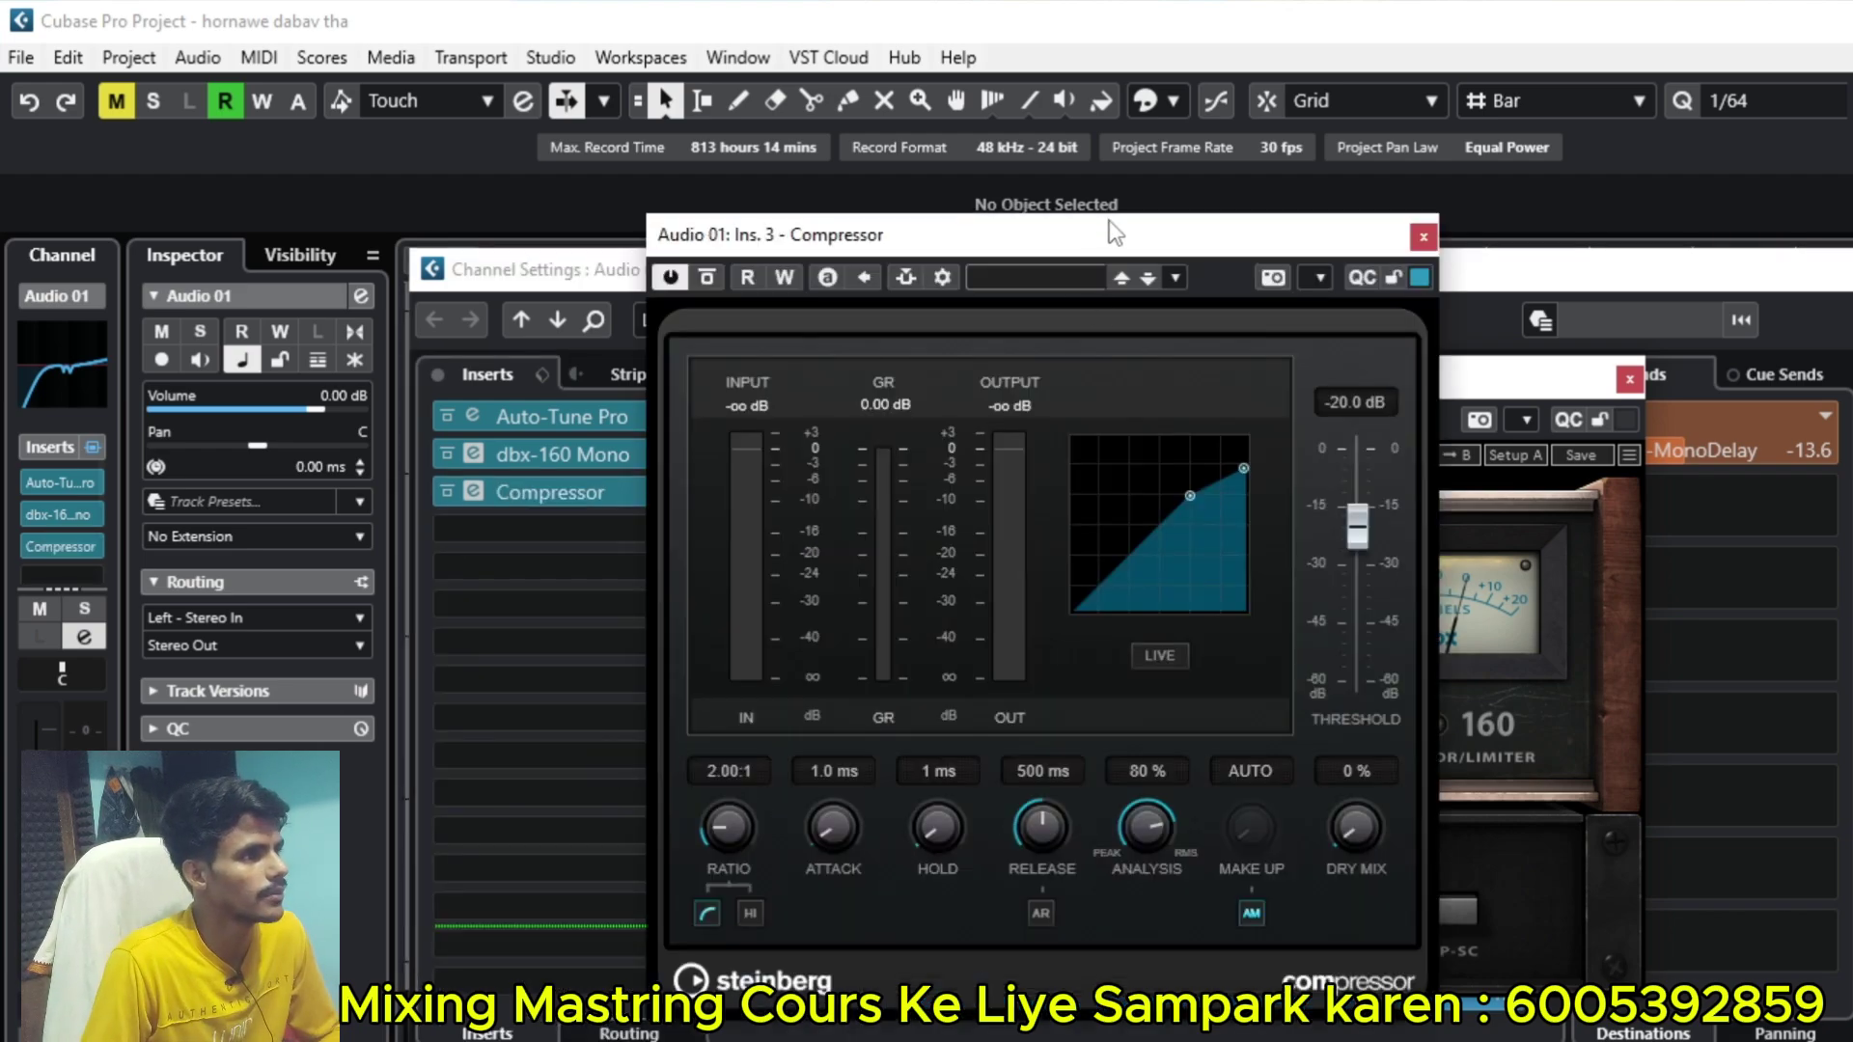
{"action": "left_click_drag", "start_coordinate": [1109, 228], "coordinate": [467, 426]}
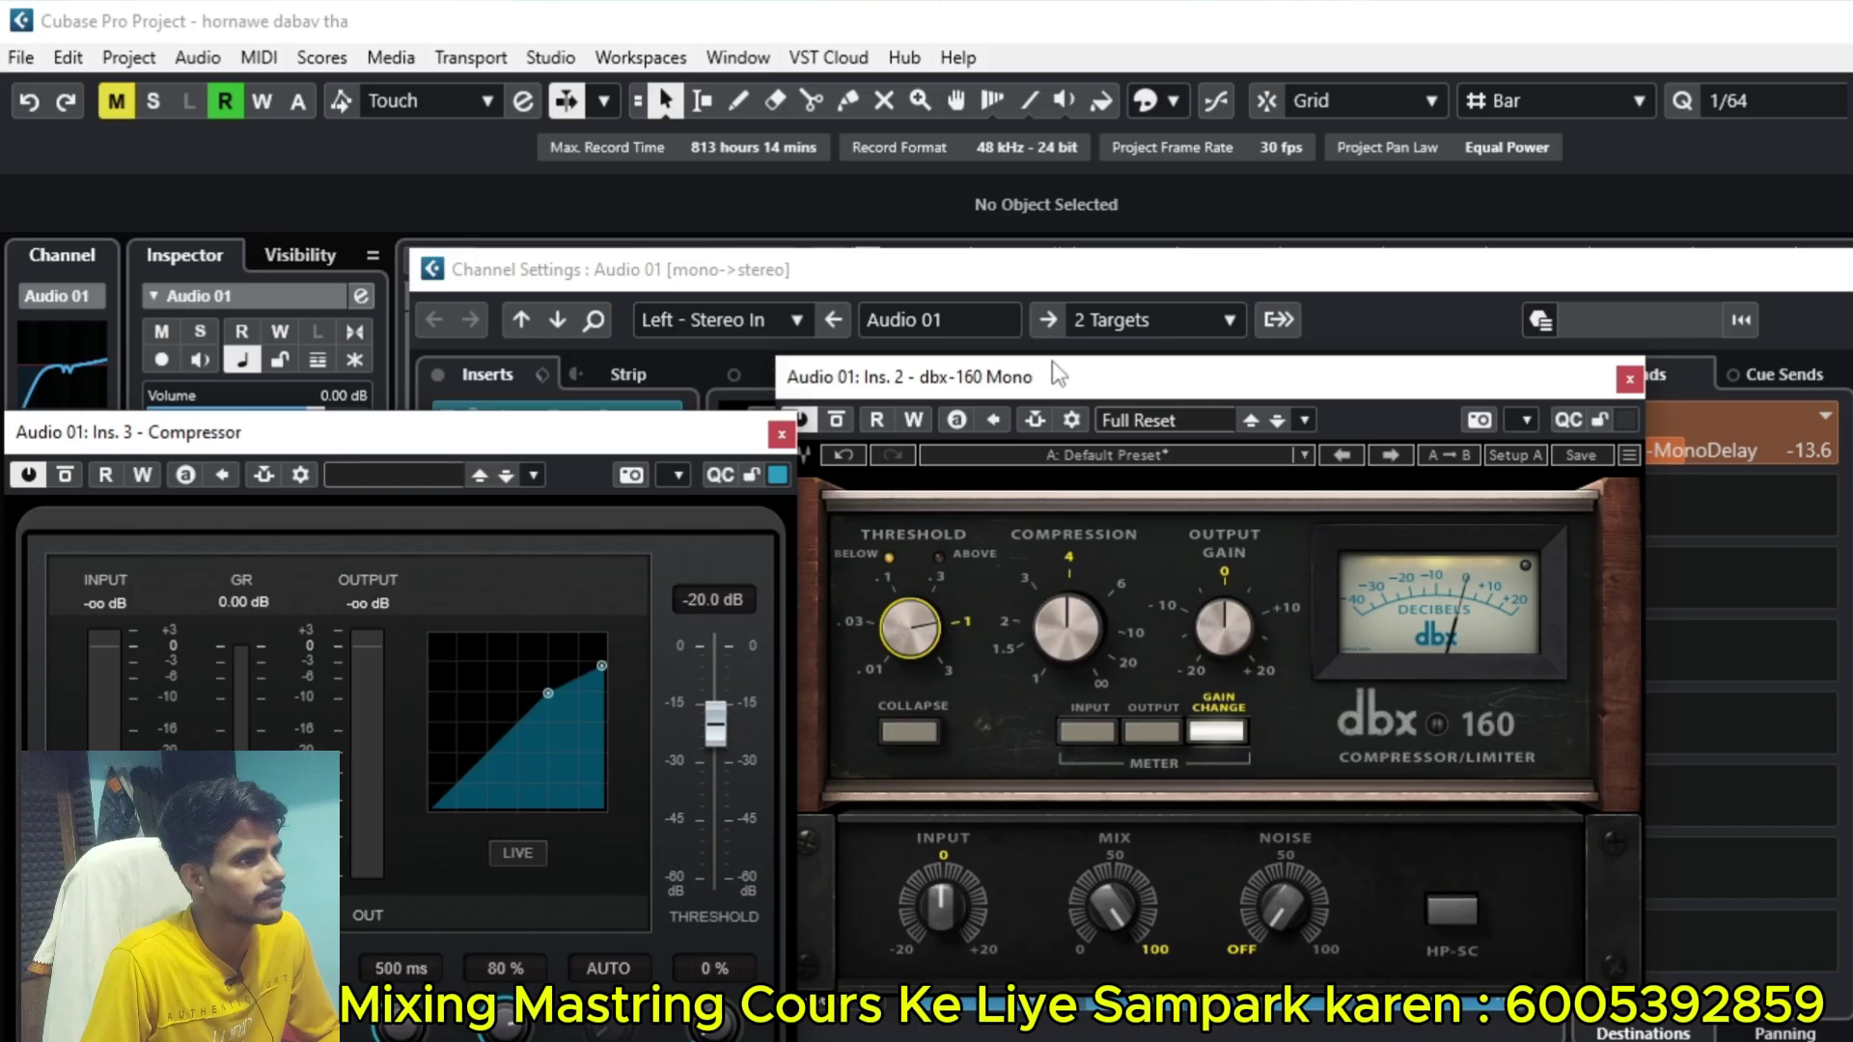
{"action": "left_click_drag", "start_coordinate": [1060, 377], "coordinate": [1341, 364]}
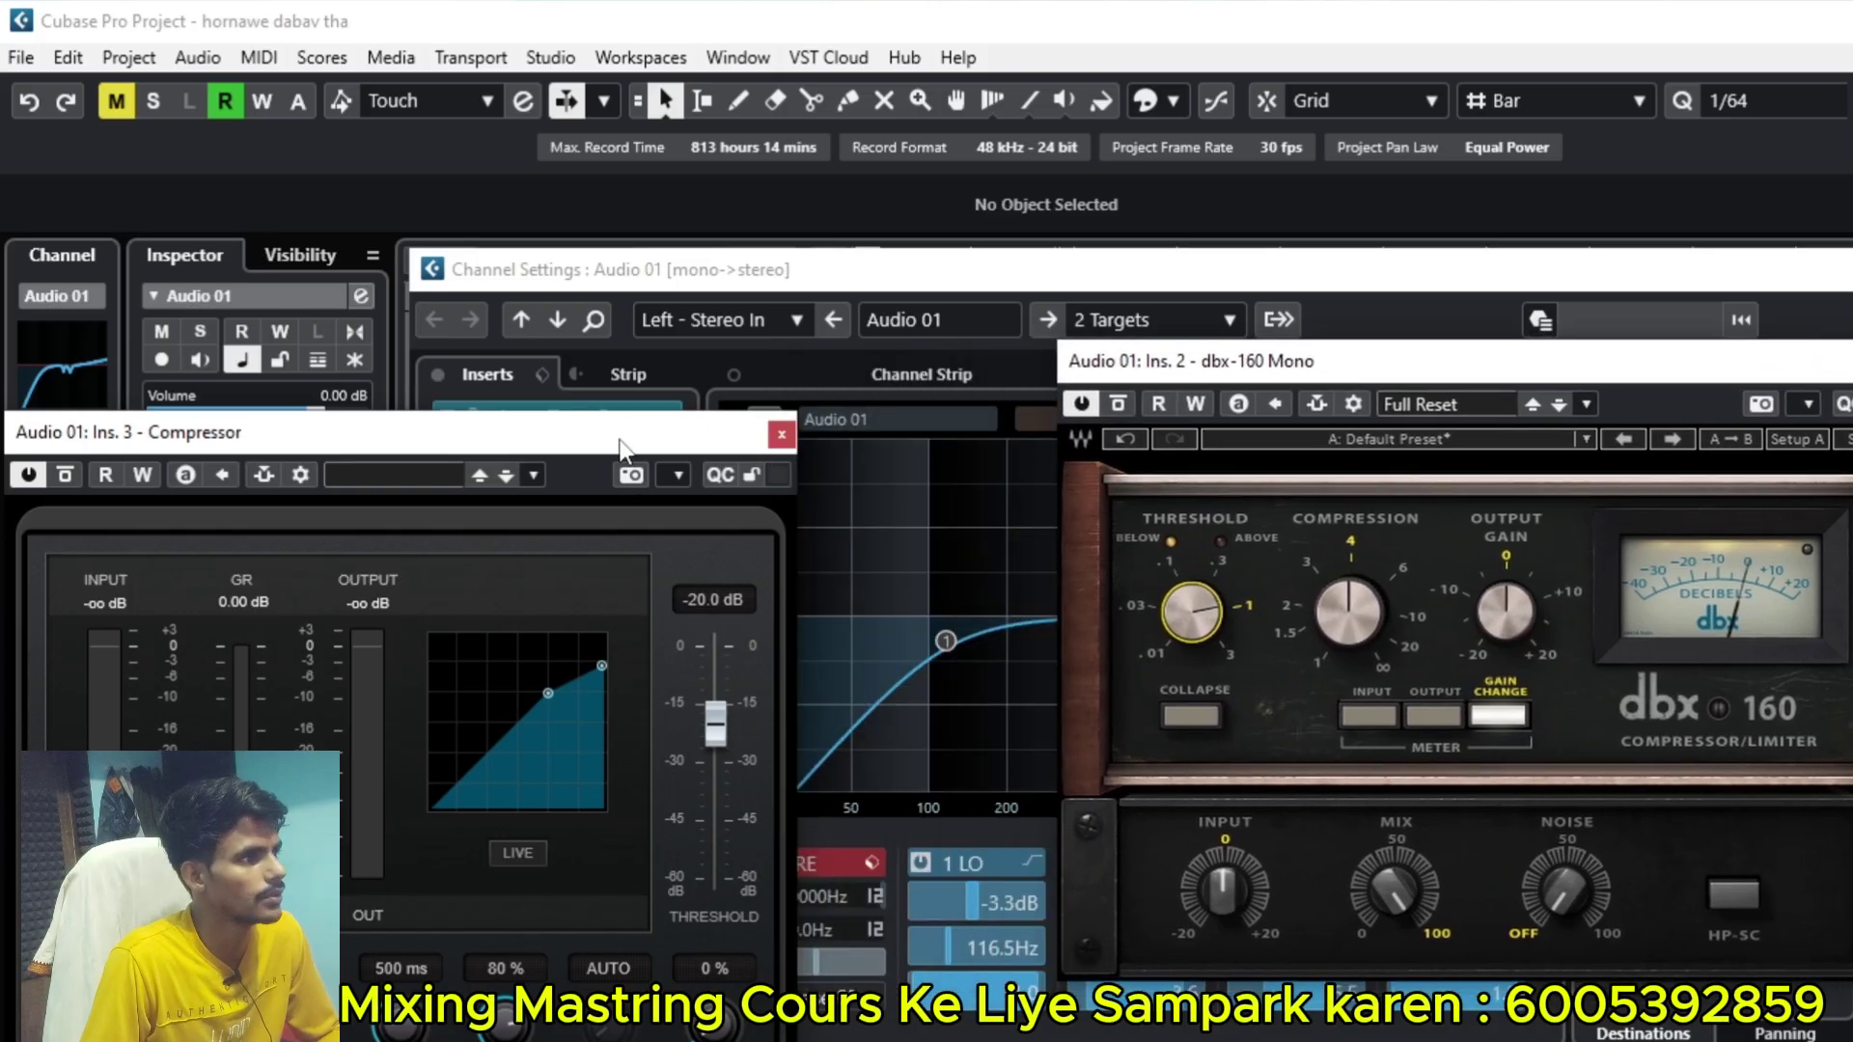
{"action": "left_click_drag", "start_coordinate": [628, 436], "coordinate": [871, 322]}
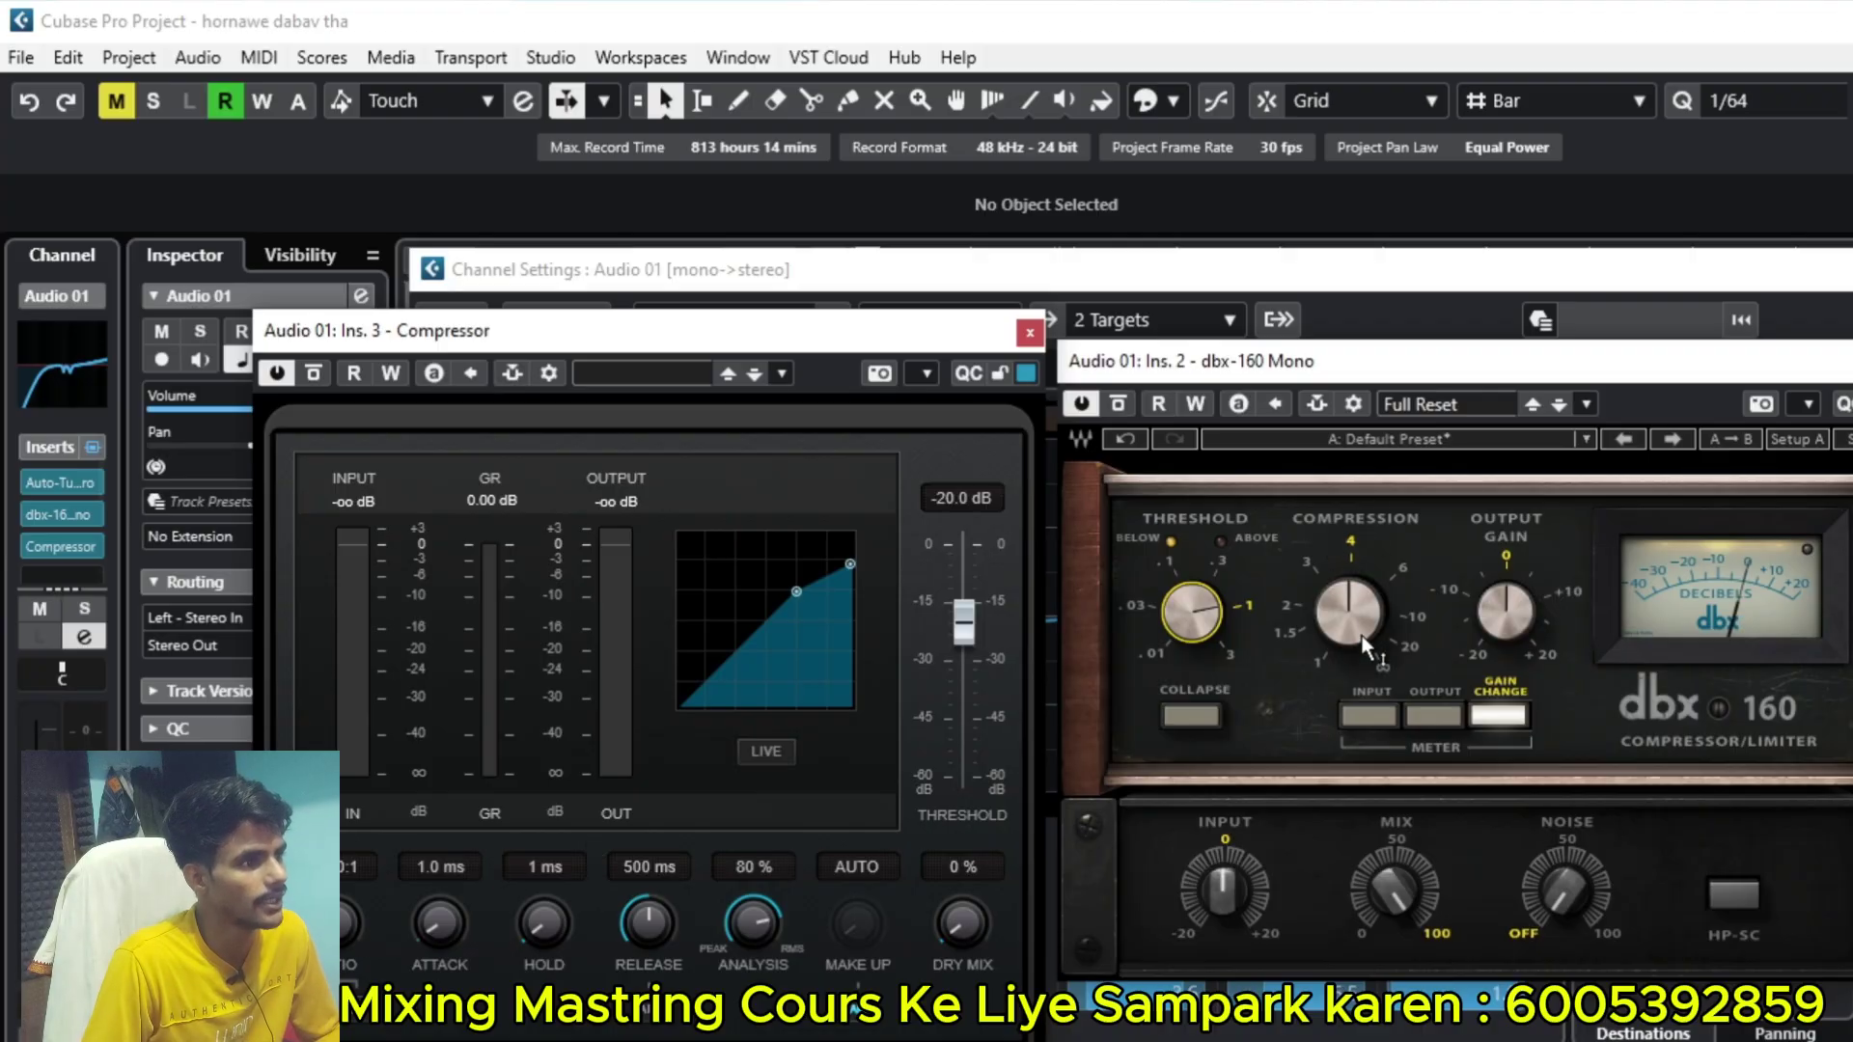
Step: Set the dbx-160's compression ratio to 2.10 and align its window with the Compressor window
{"action": "left_click", "coordinate": [1355, 603]}
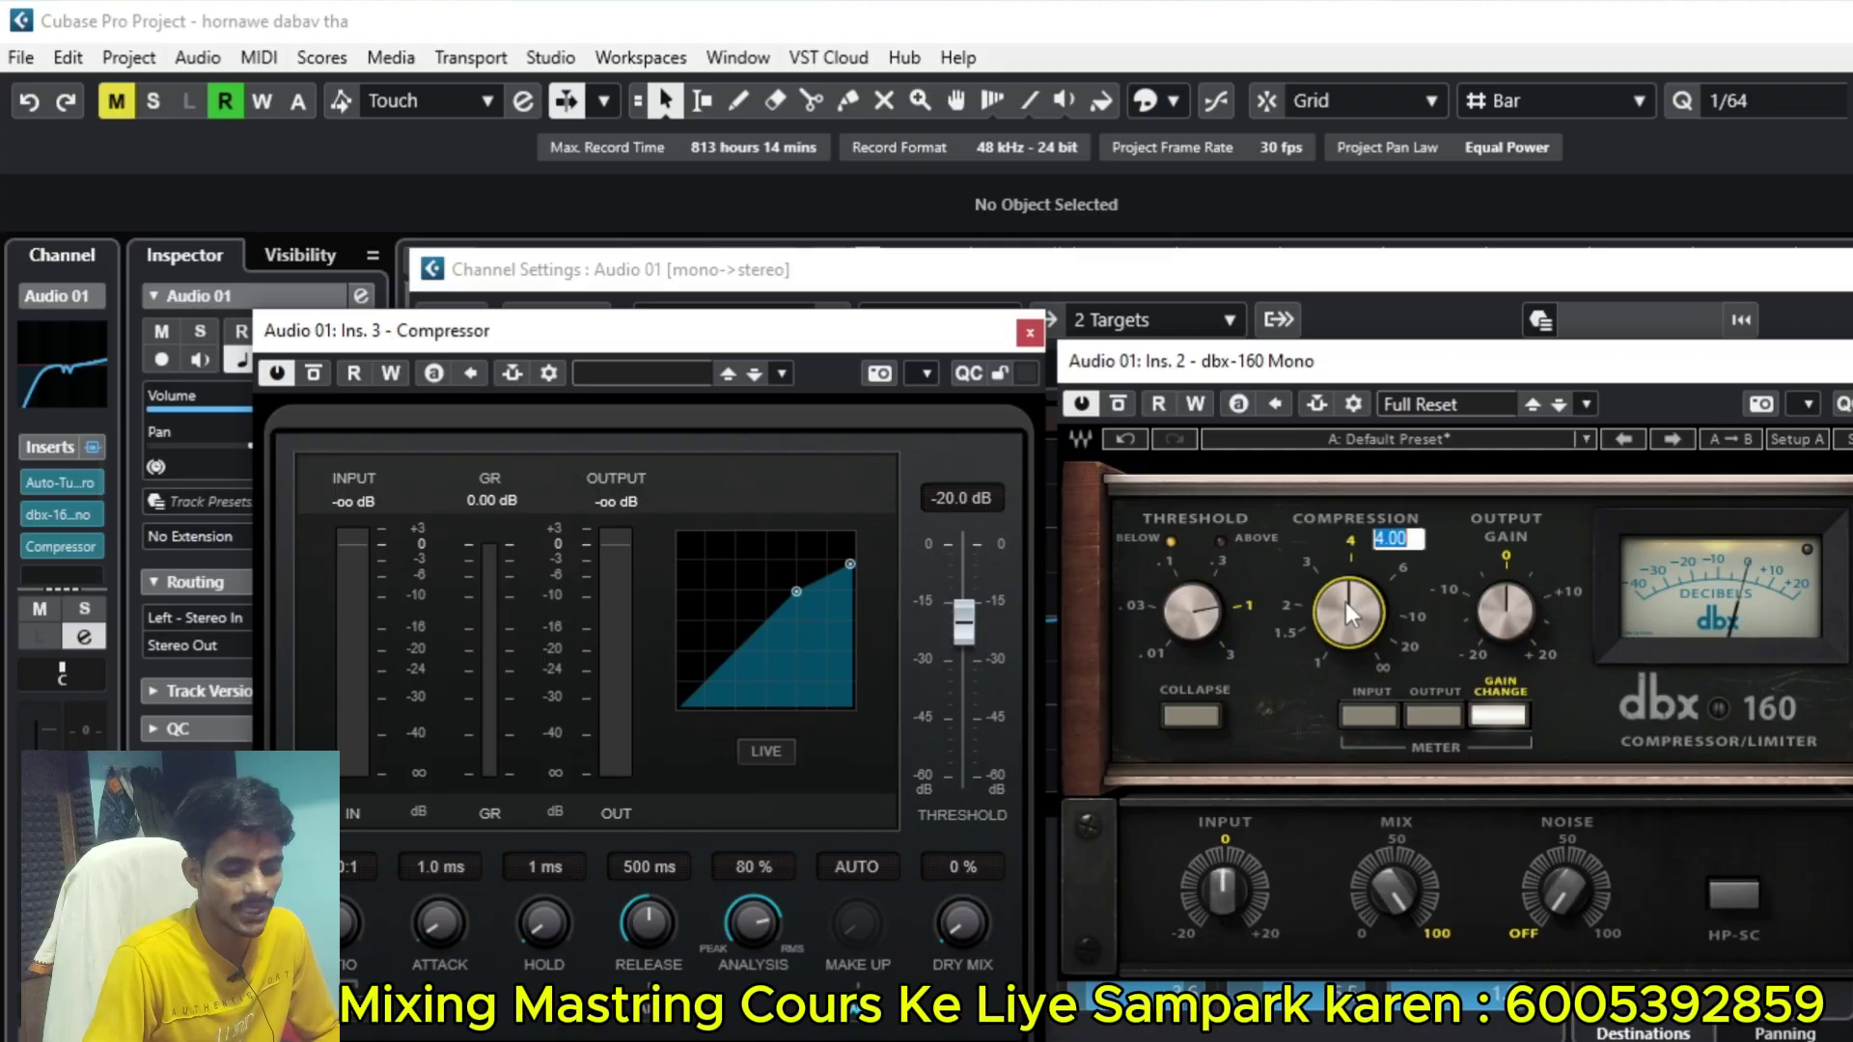
{"action": "type", "text": "2"}
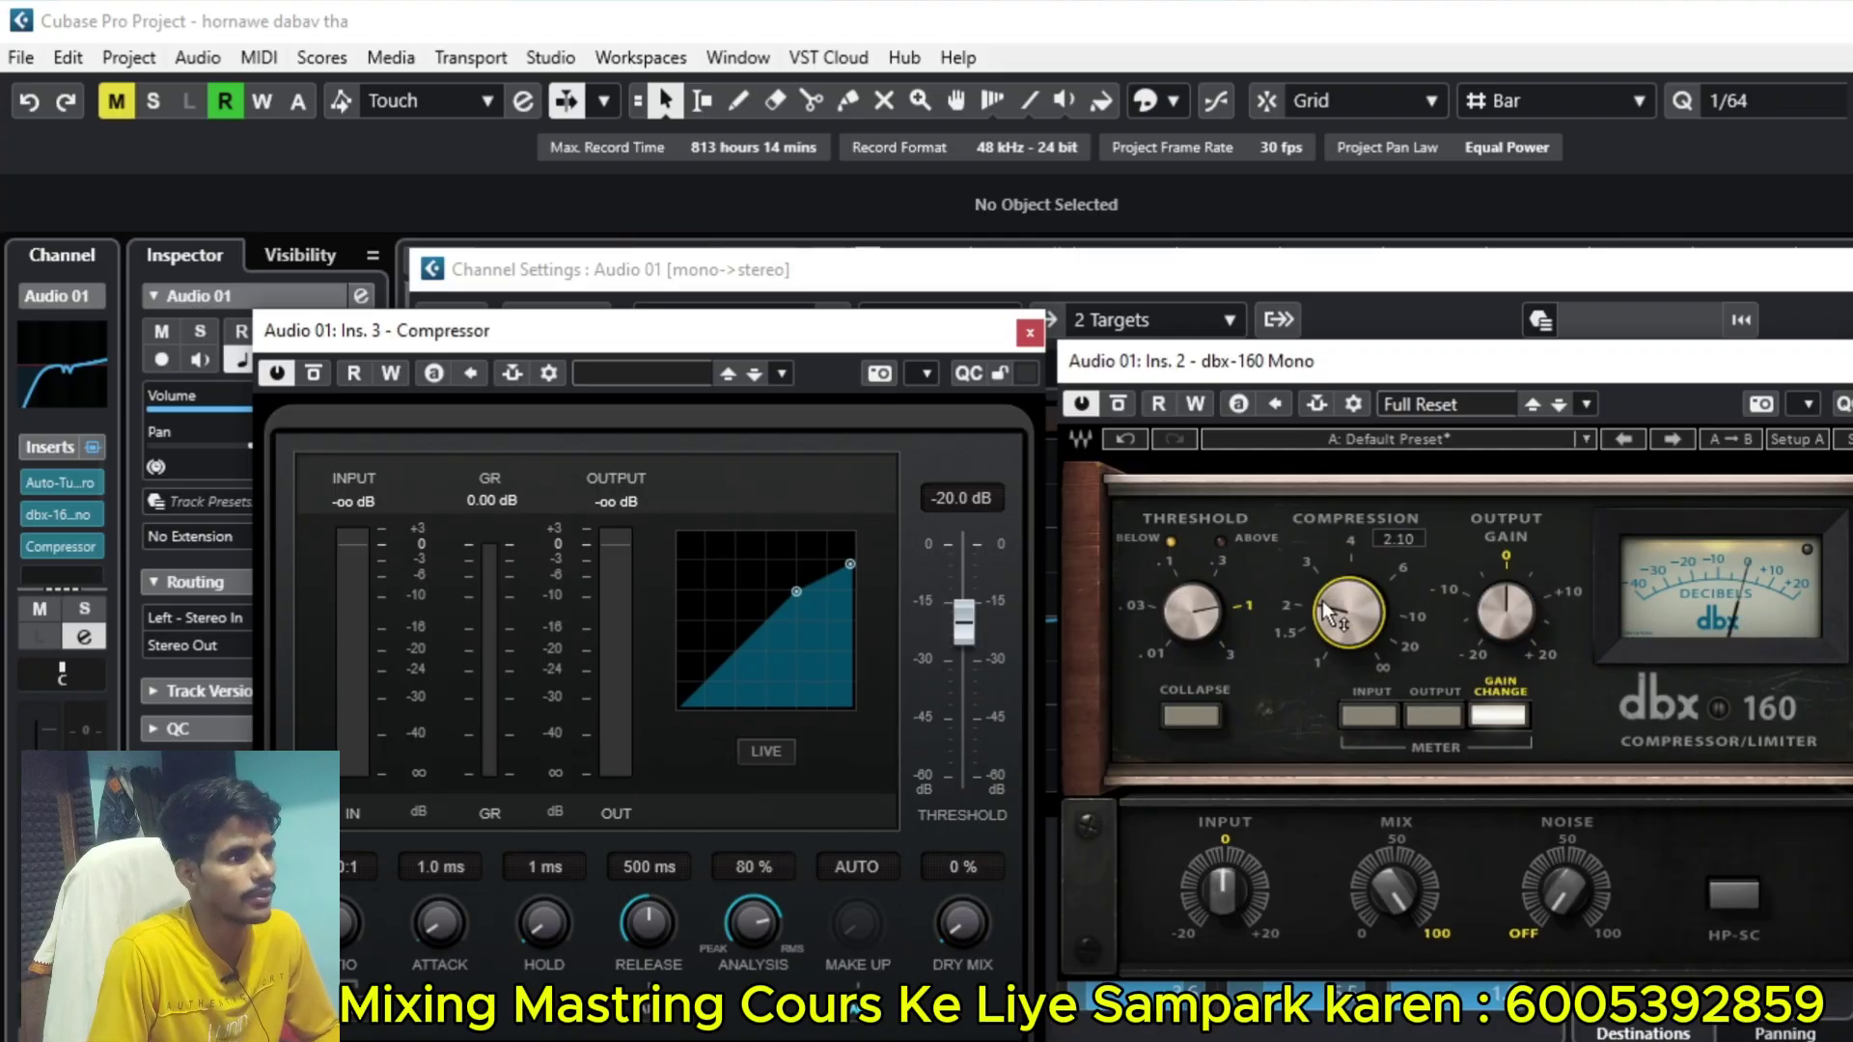
{"action": "key", "text": "Return"}
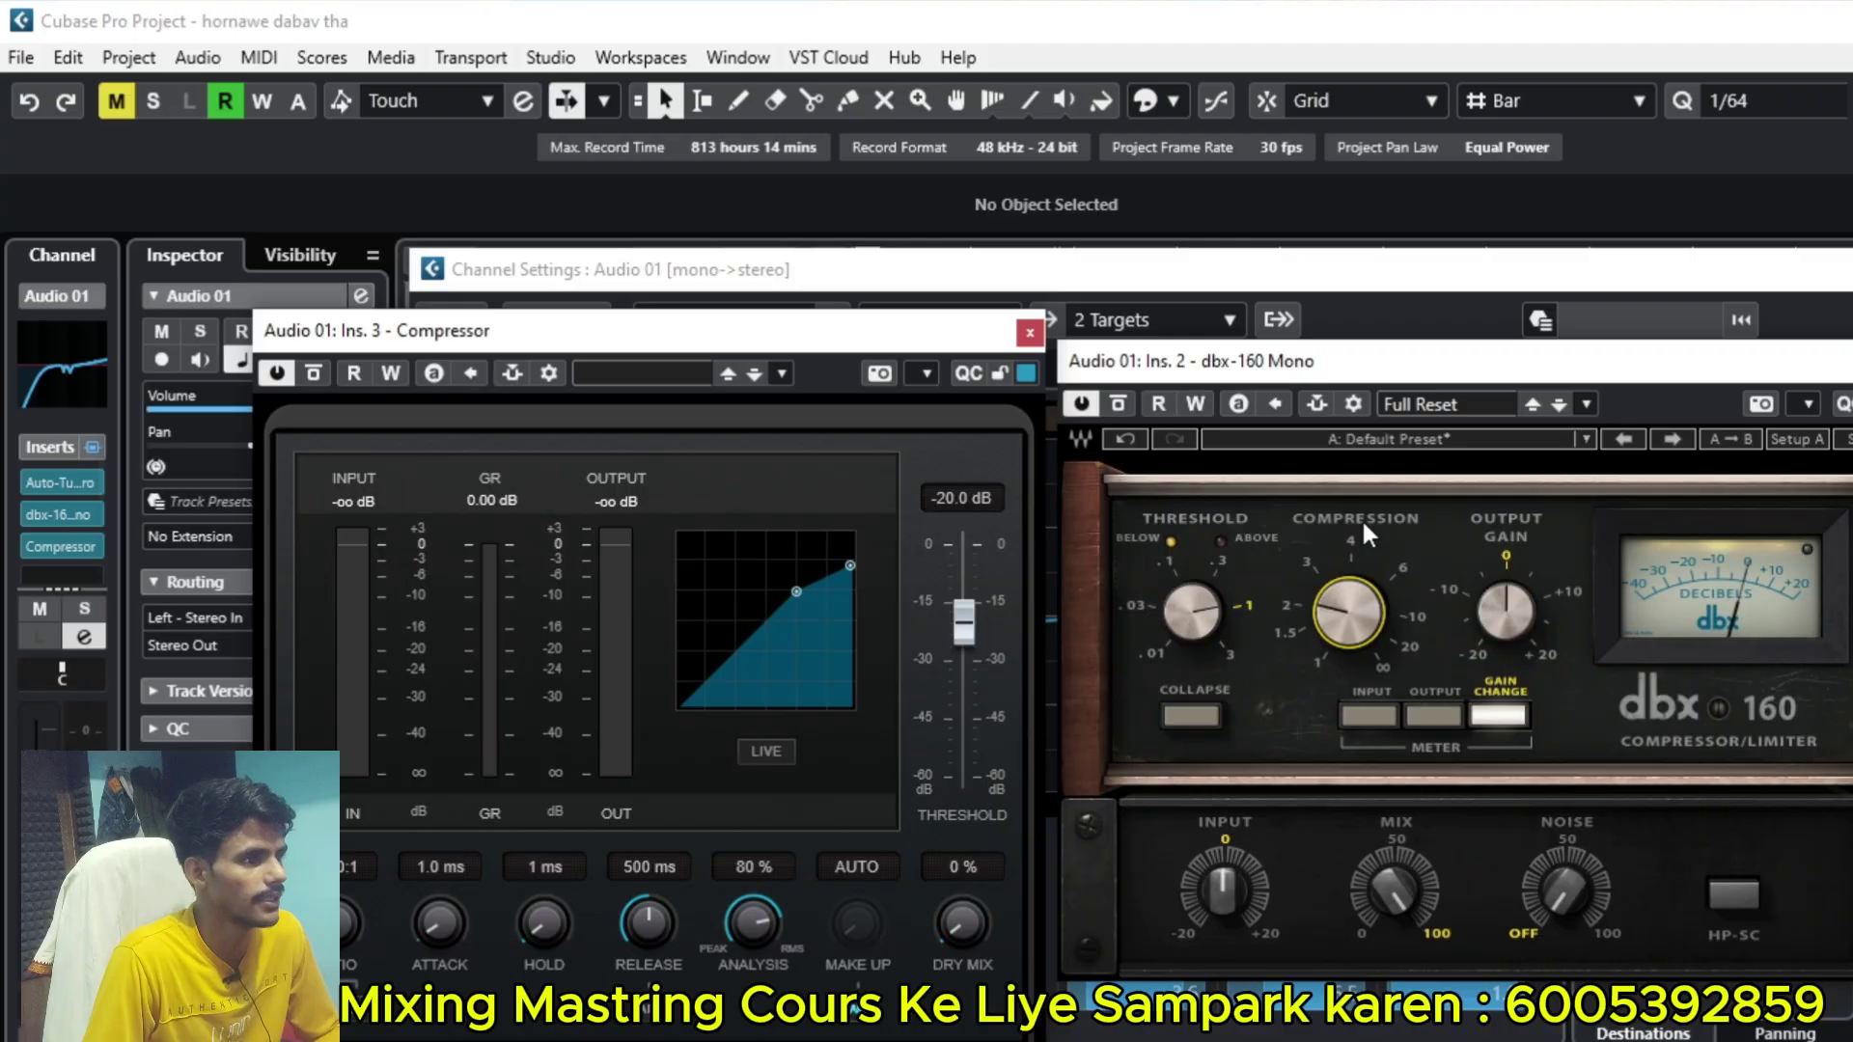
{"action": "left_click", "coordinate": [1344, 608]}
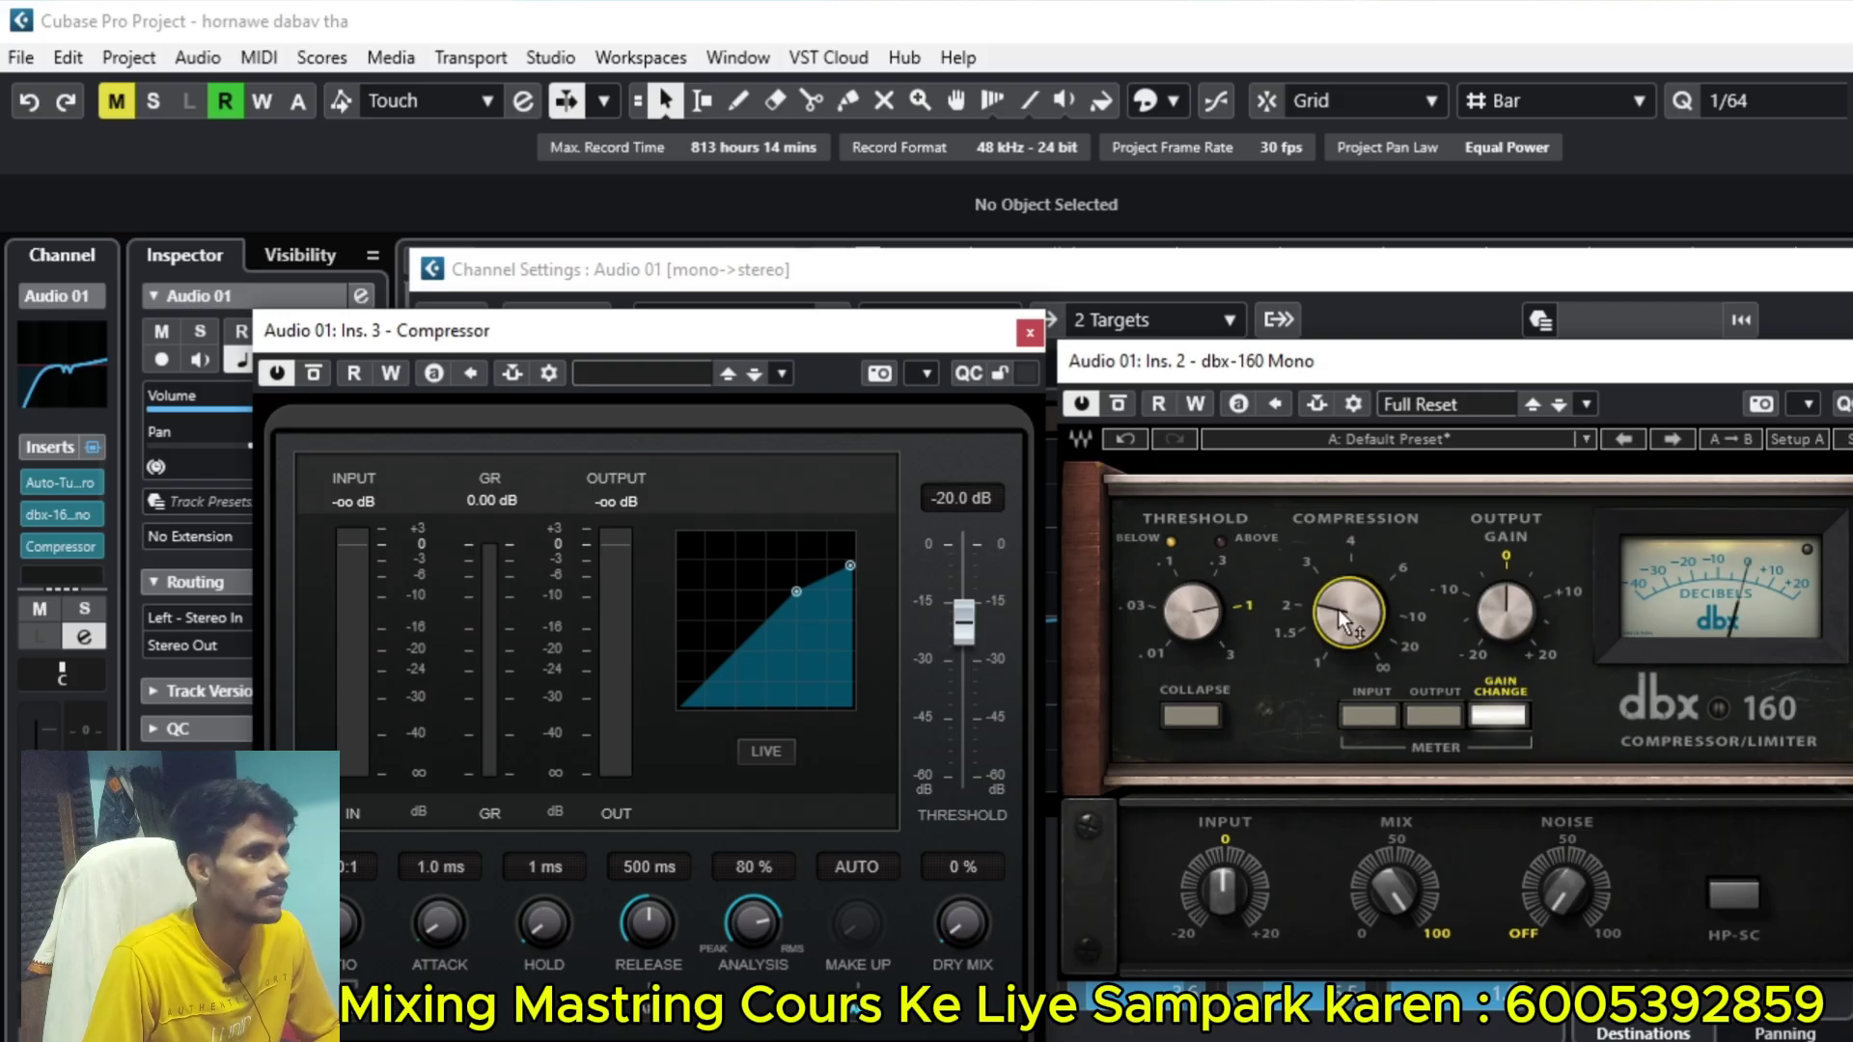
{"action": "mouse_move", "coordinate": [1338, 610]}
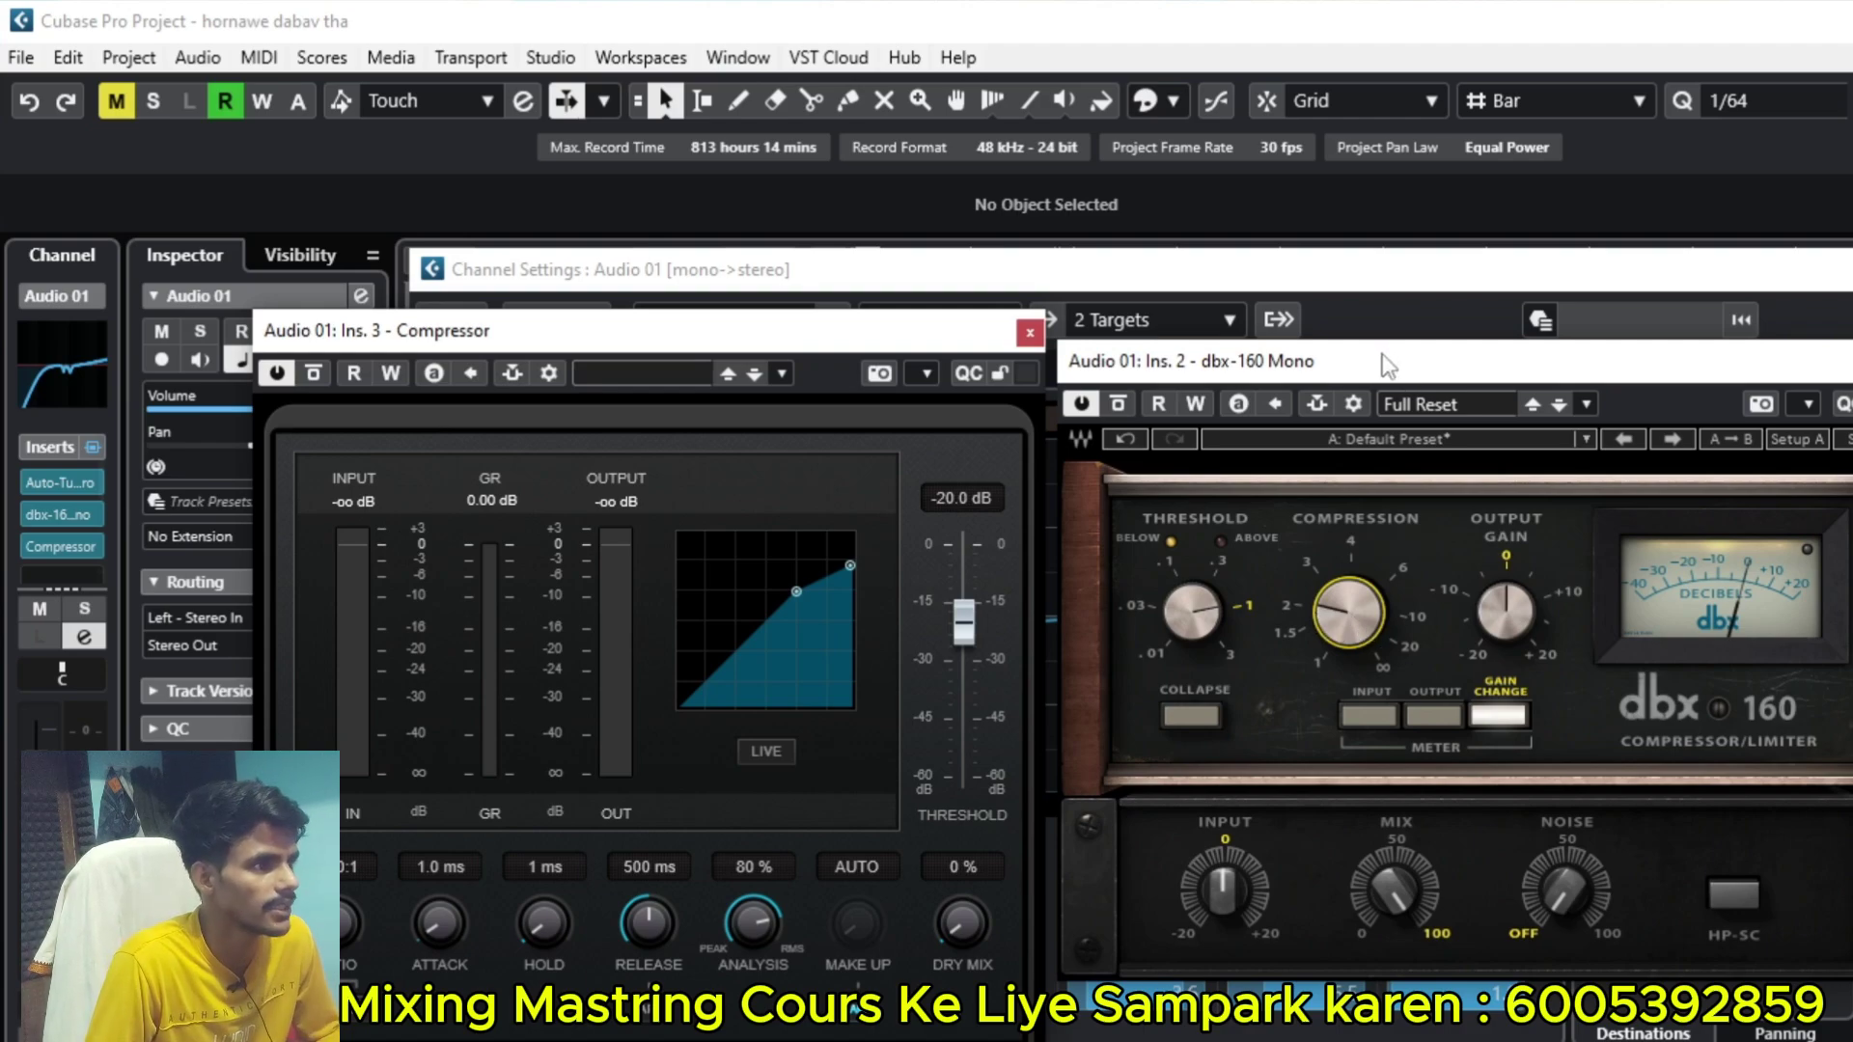
{"action": "mouse_move", "coordinate": [1390, 369]}
{"action": "left_mouse_down"}
{"action": "mouse_move", "coordinate": [1388, 307]}
{"action": "mouse_move", "coordinate": [1392, 338]}
{"action": "mouse_move", "coordinate": [1415, 334]}
{"action": "mouse_move", "coordinate": [1377, 347]}
{"action": "mouse_move", "coordinate": [1406, 339]}
{"action": "left_mouse_up"}
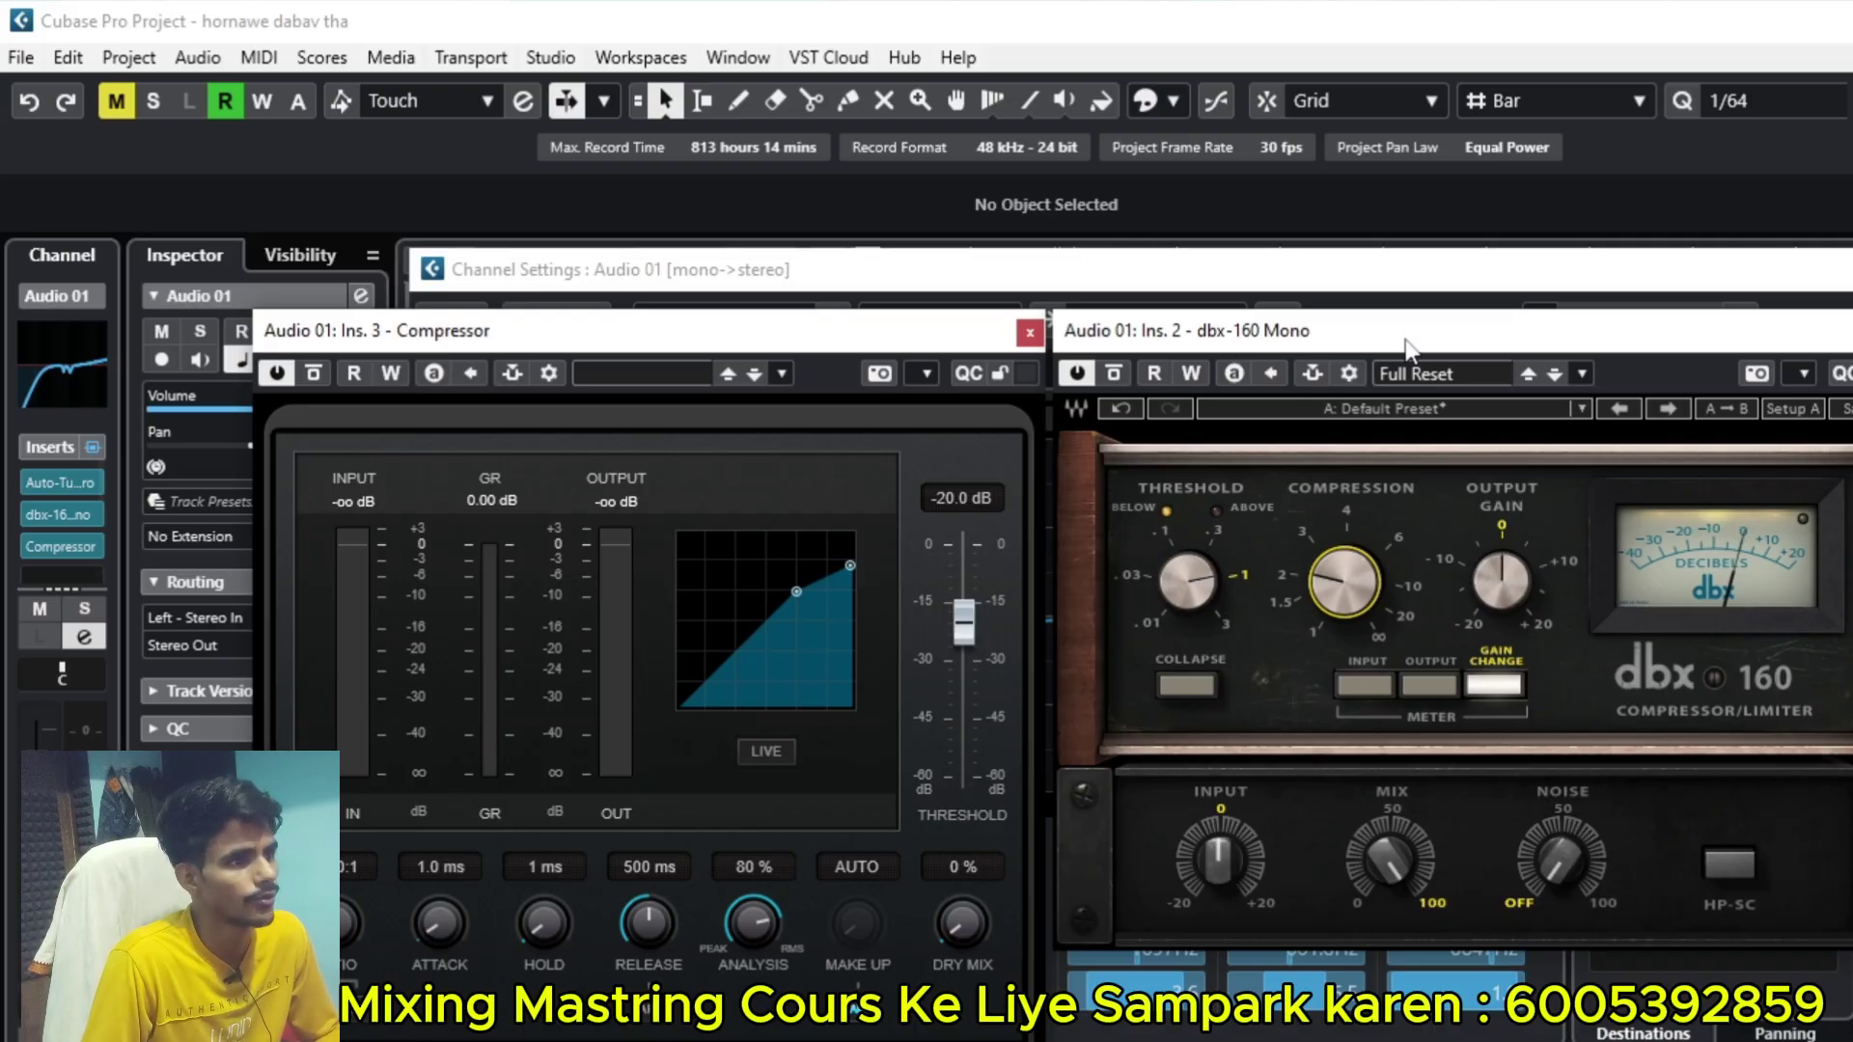
{"action": "left_click_drag", "start_coordinate": [1406, 341], "coordinate": [1403, 336]}
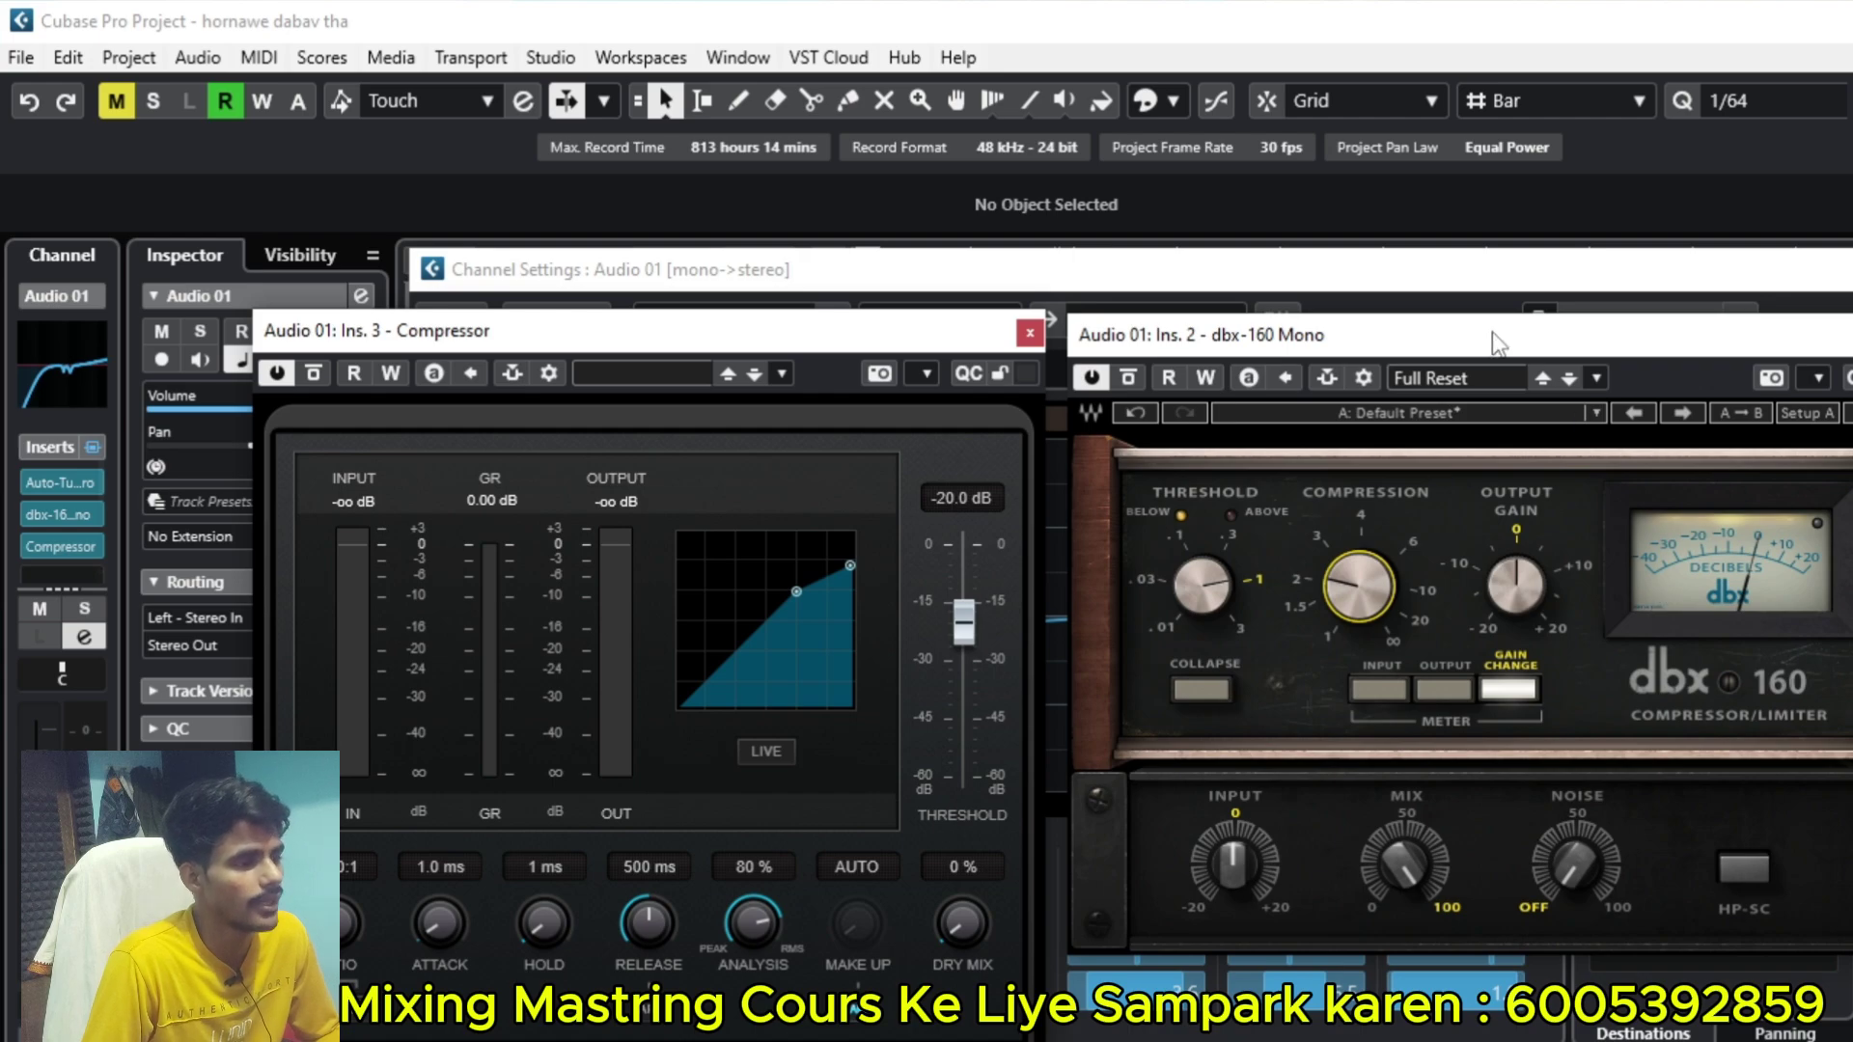
Step: Try a noise level of 17.1 and a mix of 85.2% on the dbx-160
{"action": "mouse_move", "coordinate": [1577, 878]}
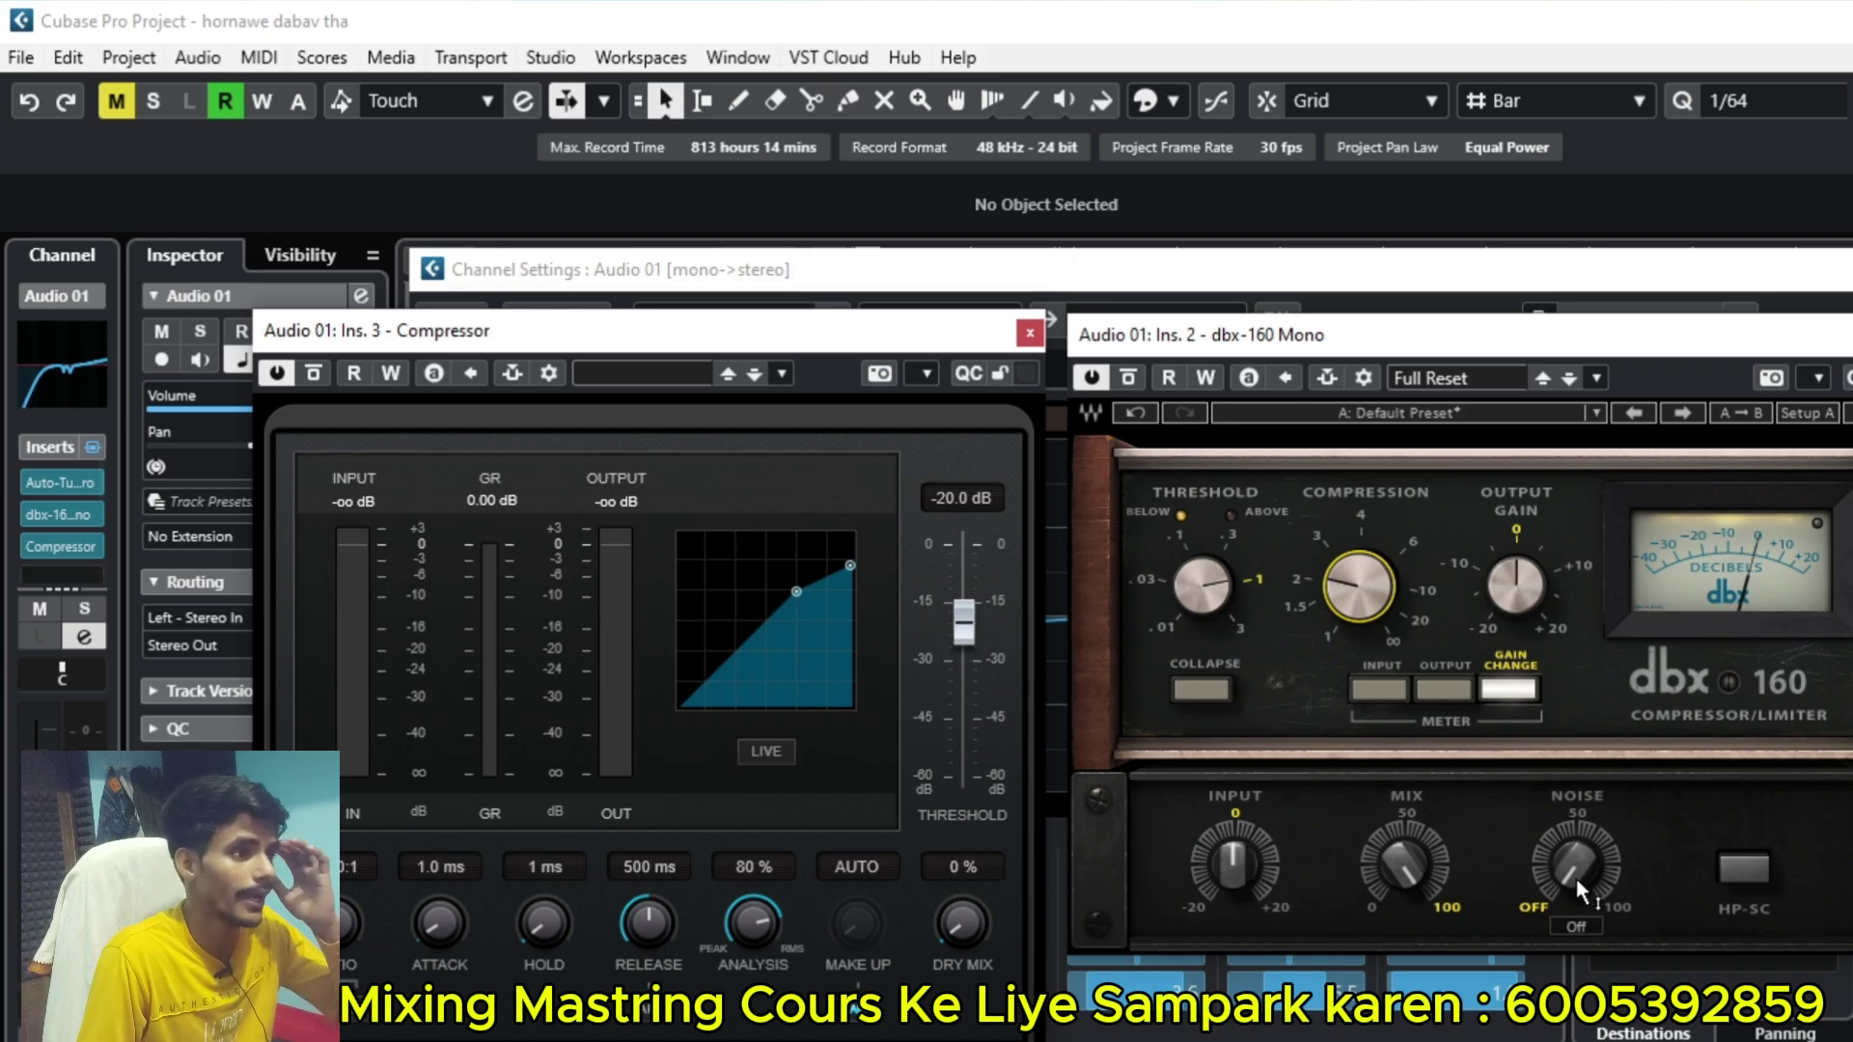
{"action": "mouse_move", "coordinate": [1573, 875]}
{"action": "left_mouse_down"}
{"action": "mouse_move", "coordinate": [1573, 806]}
{"action": "mouse_move", "coordinate": [1573, 875]}
{"action": "left_mouse_up"}
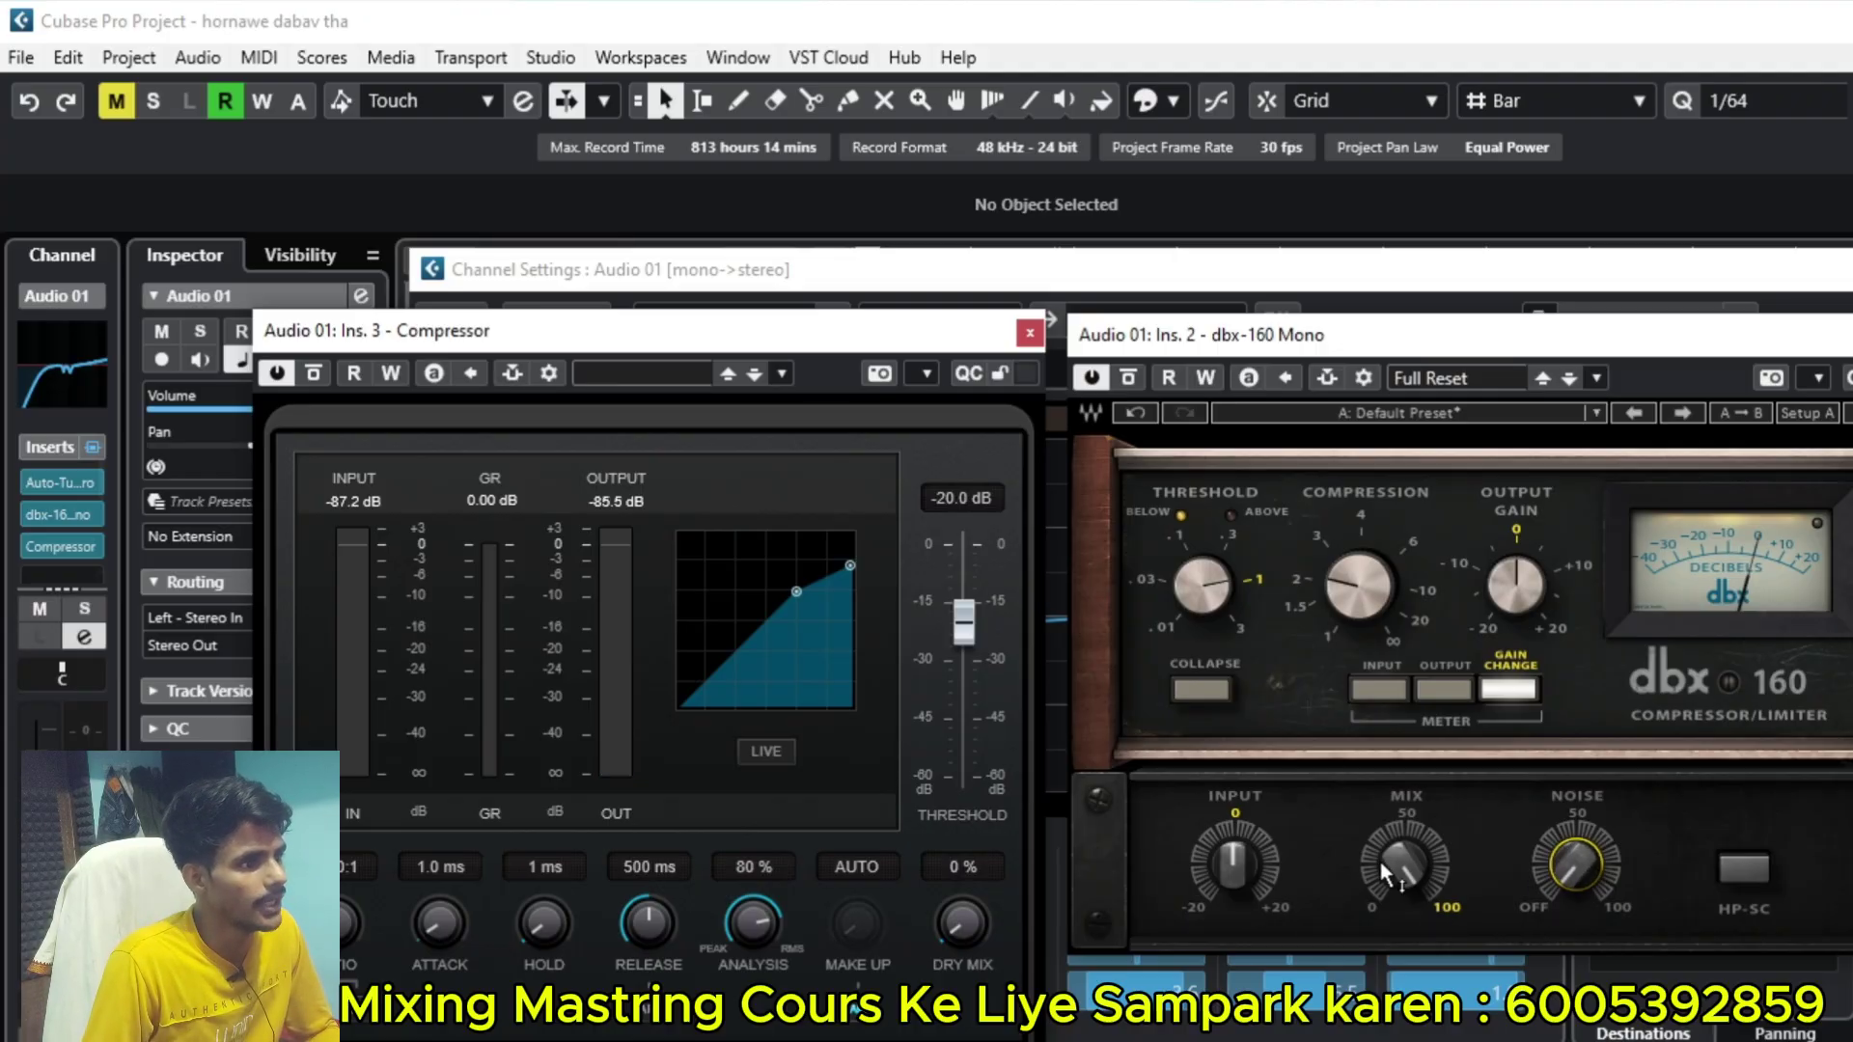
{"action": "left_click_drag", "start_coordinate": [1380, 861], "coordinate": [1381, 861]}
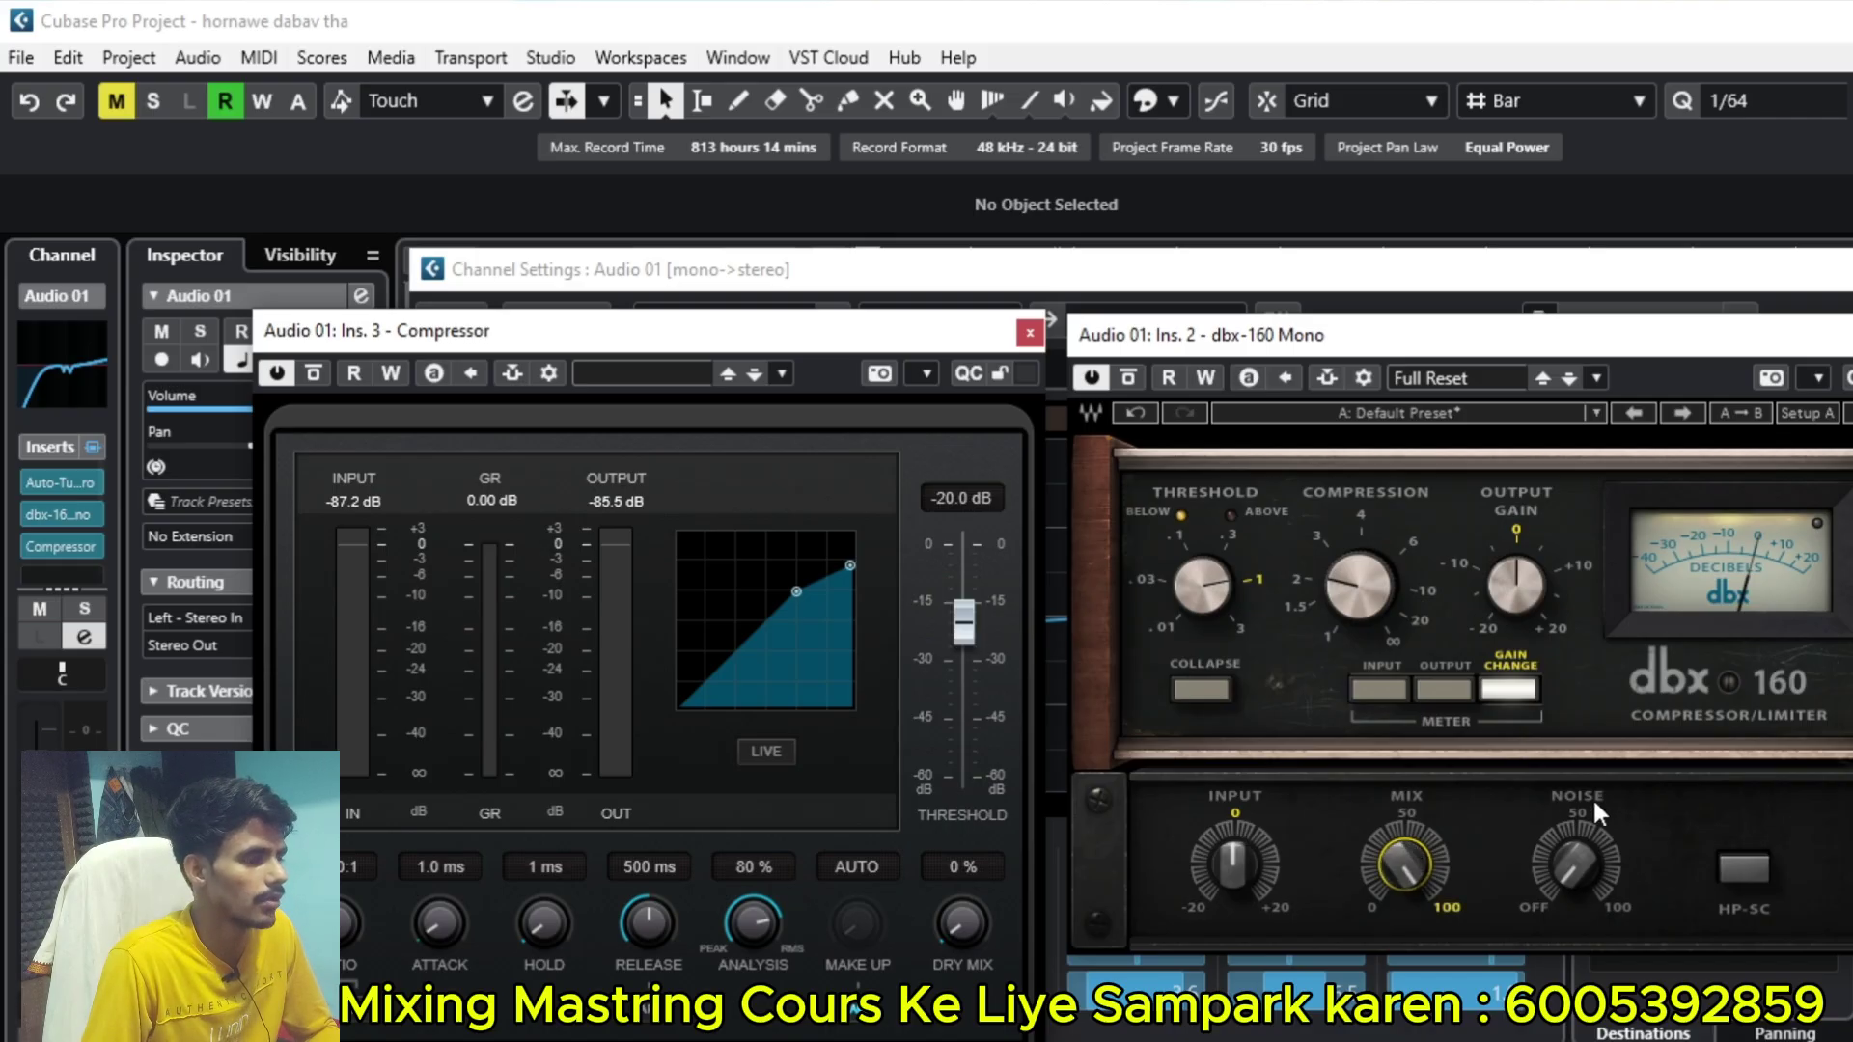
{"action": "left_click_drag", "start_coordinate": [1573, 874], "coordinate": [1574, 865]}
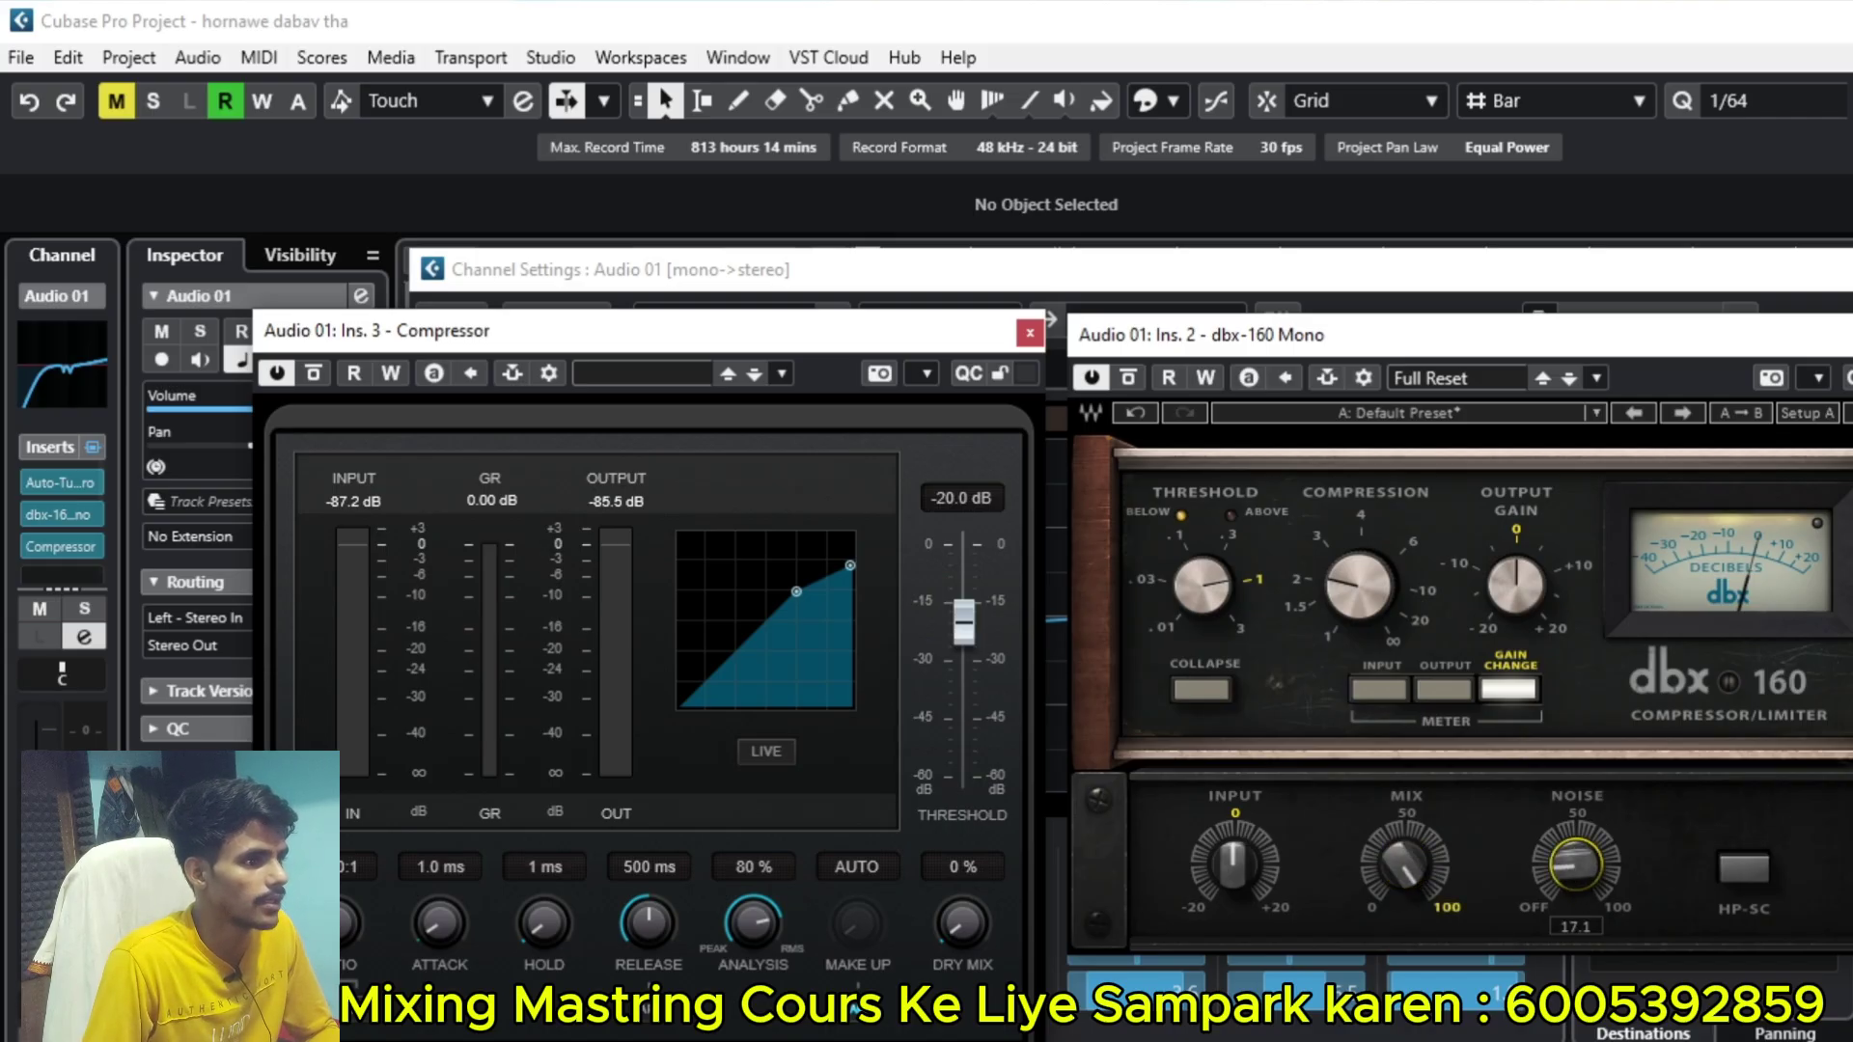
{"action": "left_click_drag", "start_coordinate": [1406, 864], "coordinate": [1405, 873]}
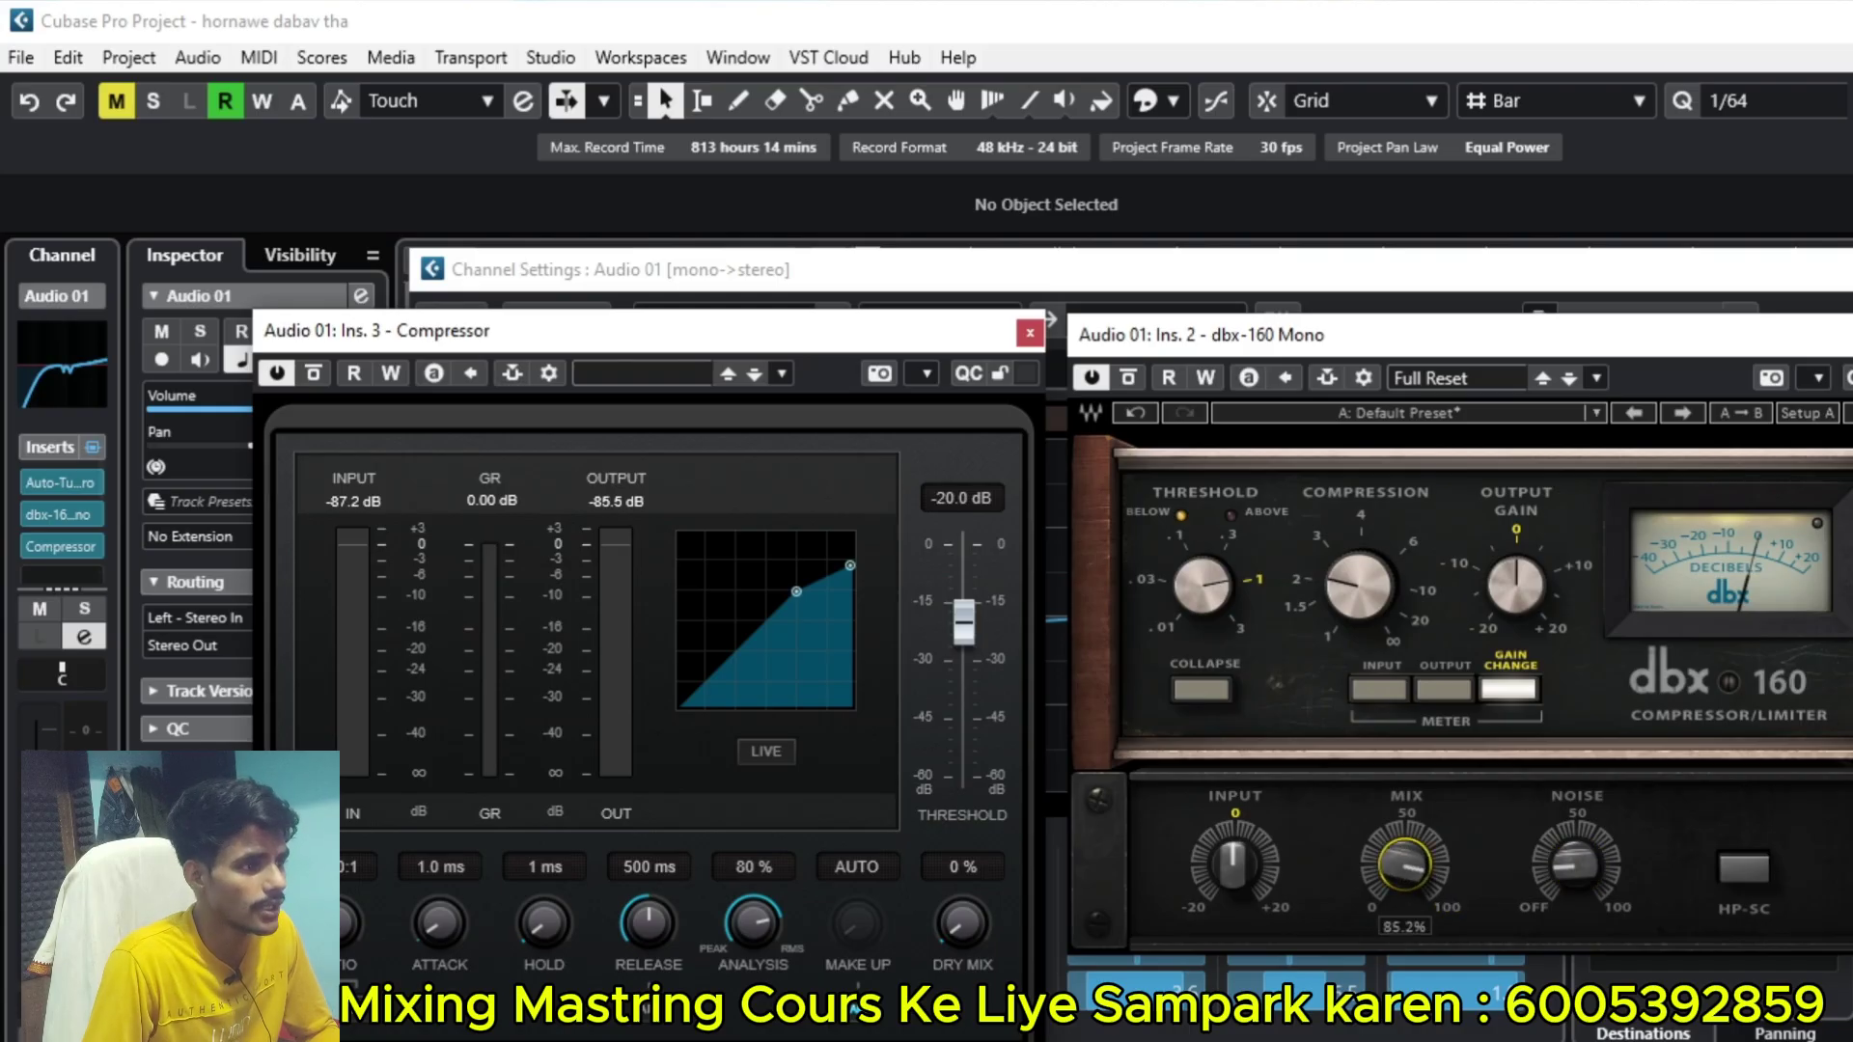
Step: Try an input level of -0.8 on the dbx-160 and return it to 0
{"action": "left_click_drag", "start_coordinate": [1234, 862], "coordinate": [1233, 867]}
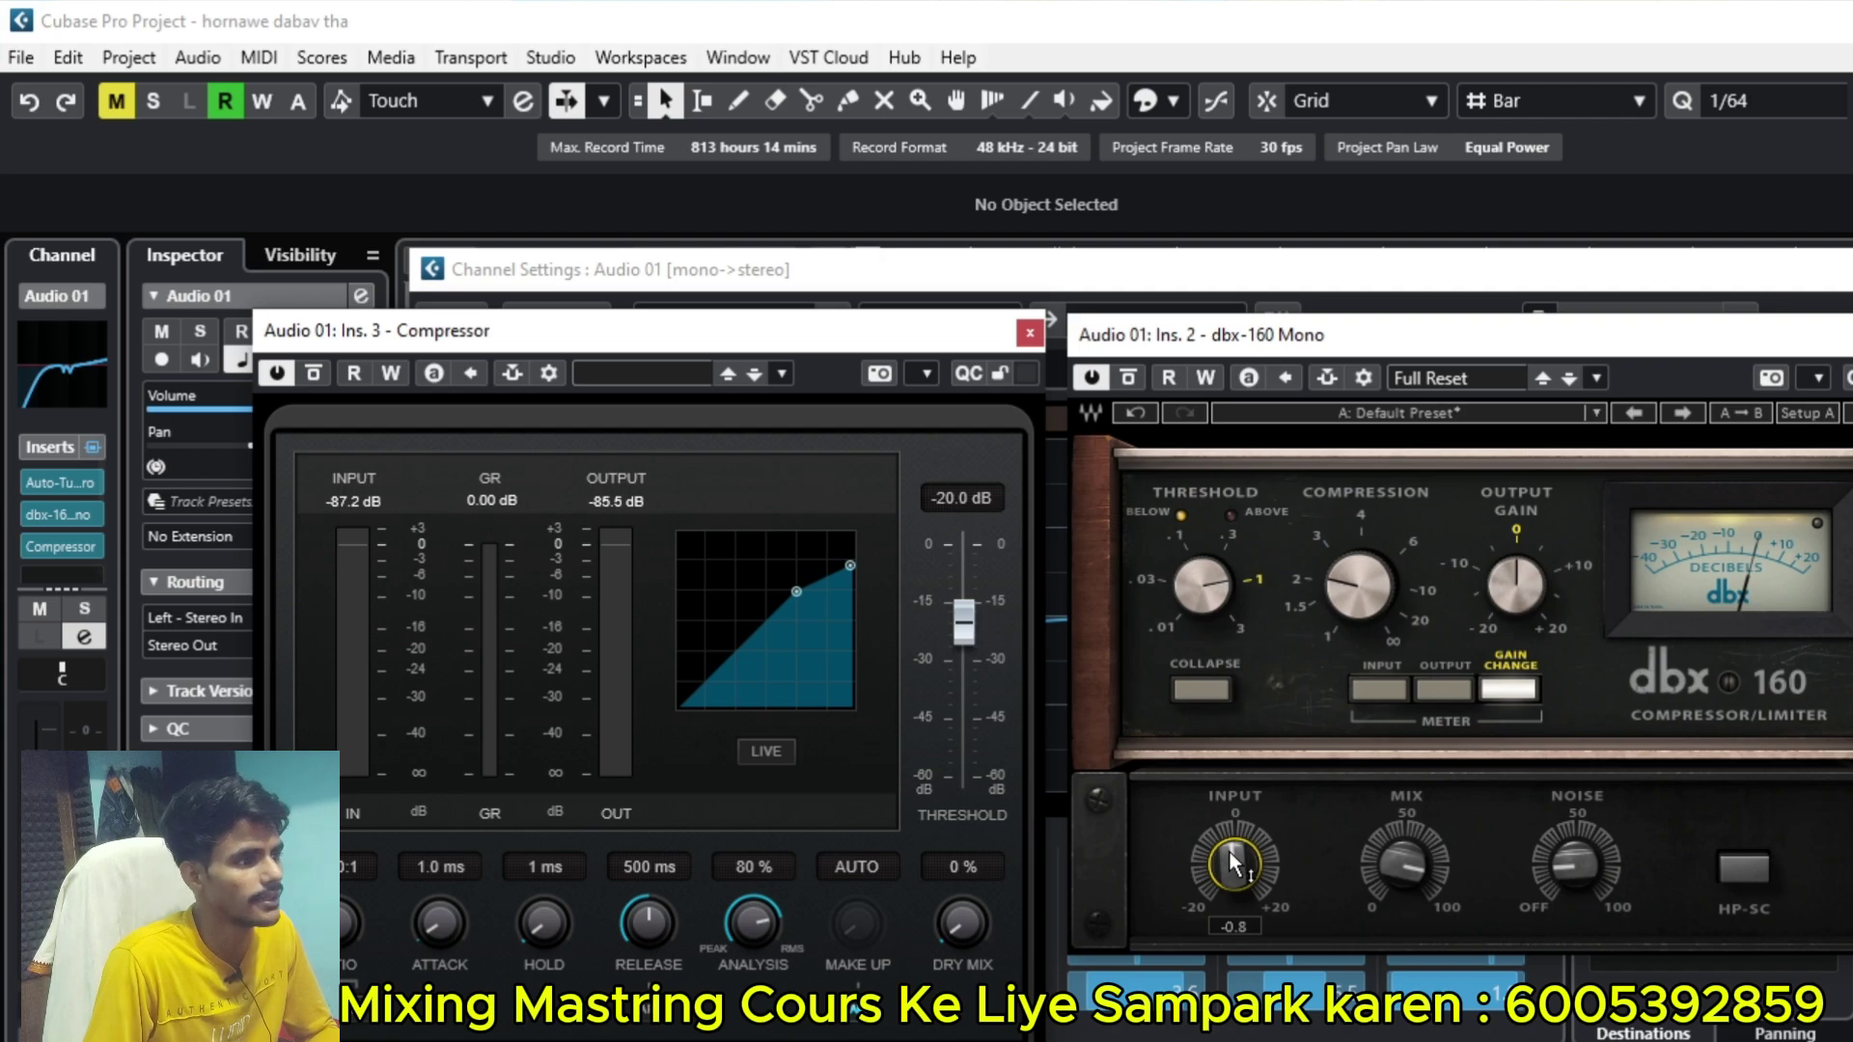
{"action": "left_click_drag", "start_coordinate": [1230, 853], "coordinate": [1229, 847]}
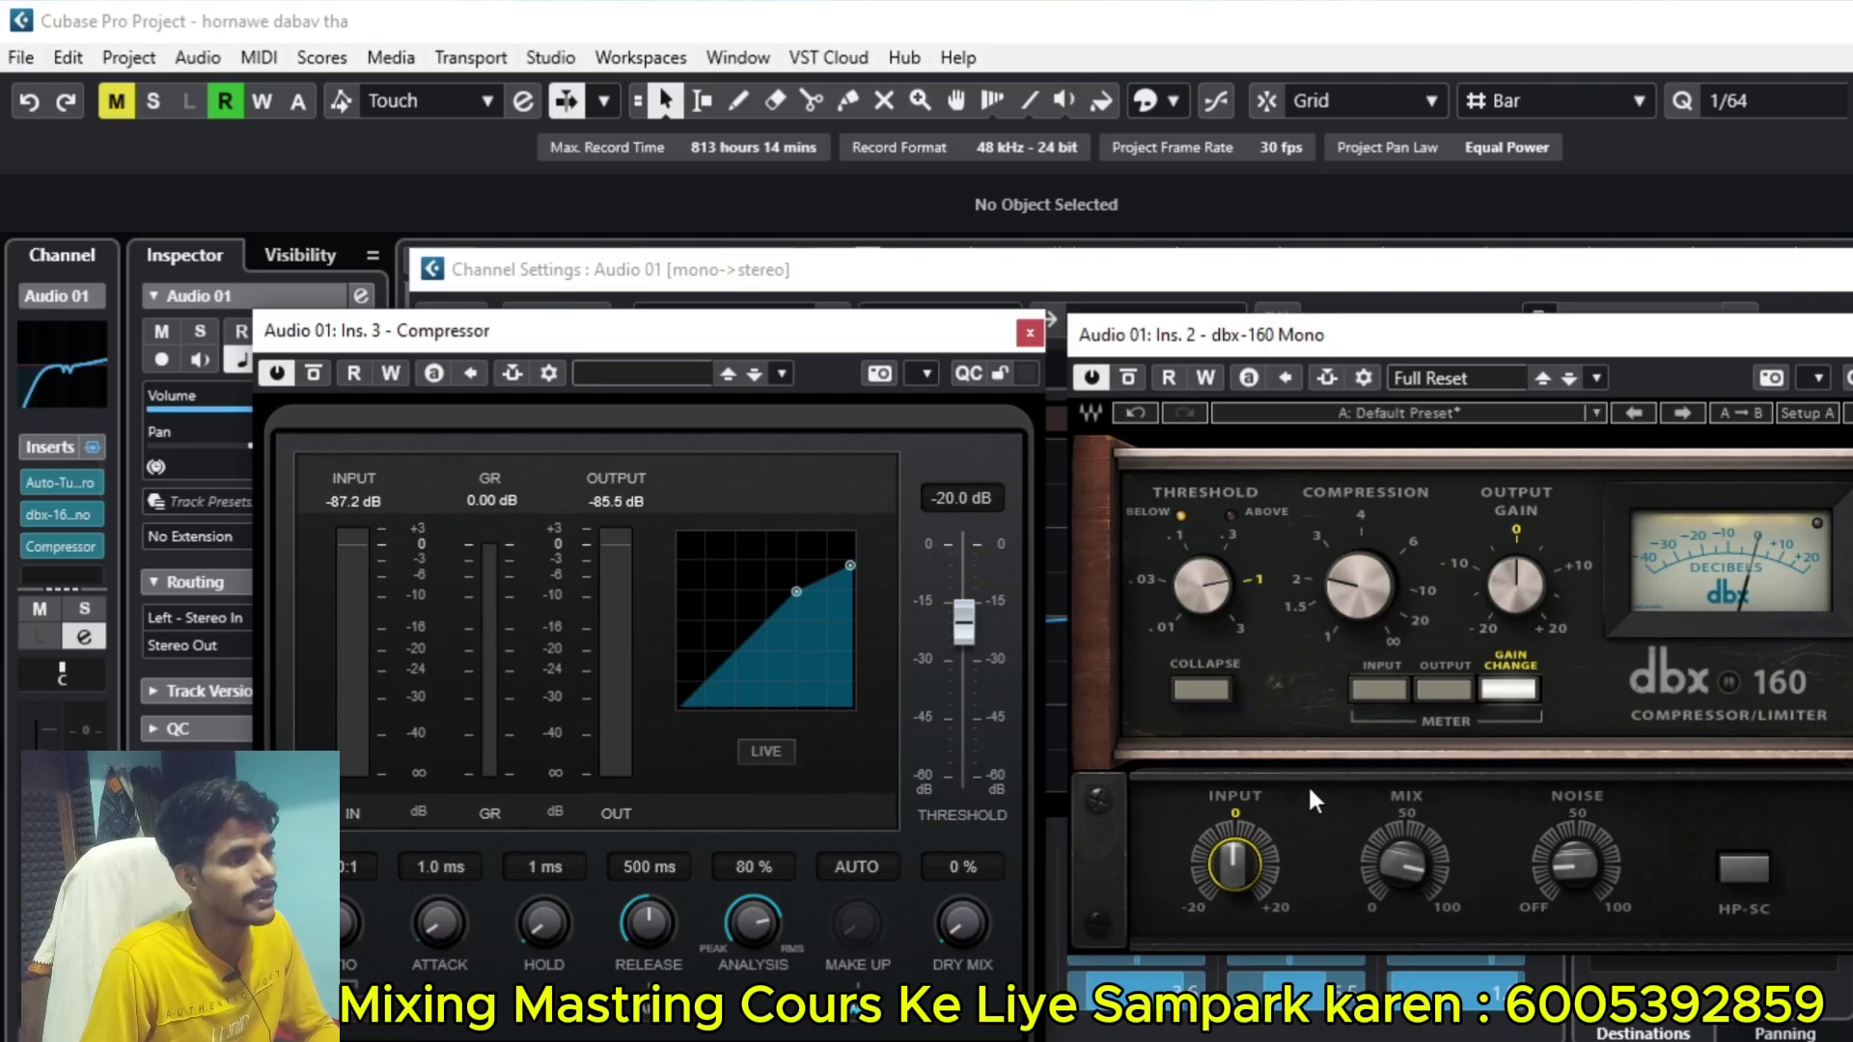
{"action": "mouse_move", "coordinate": [1245, 859]}
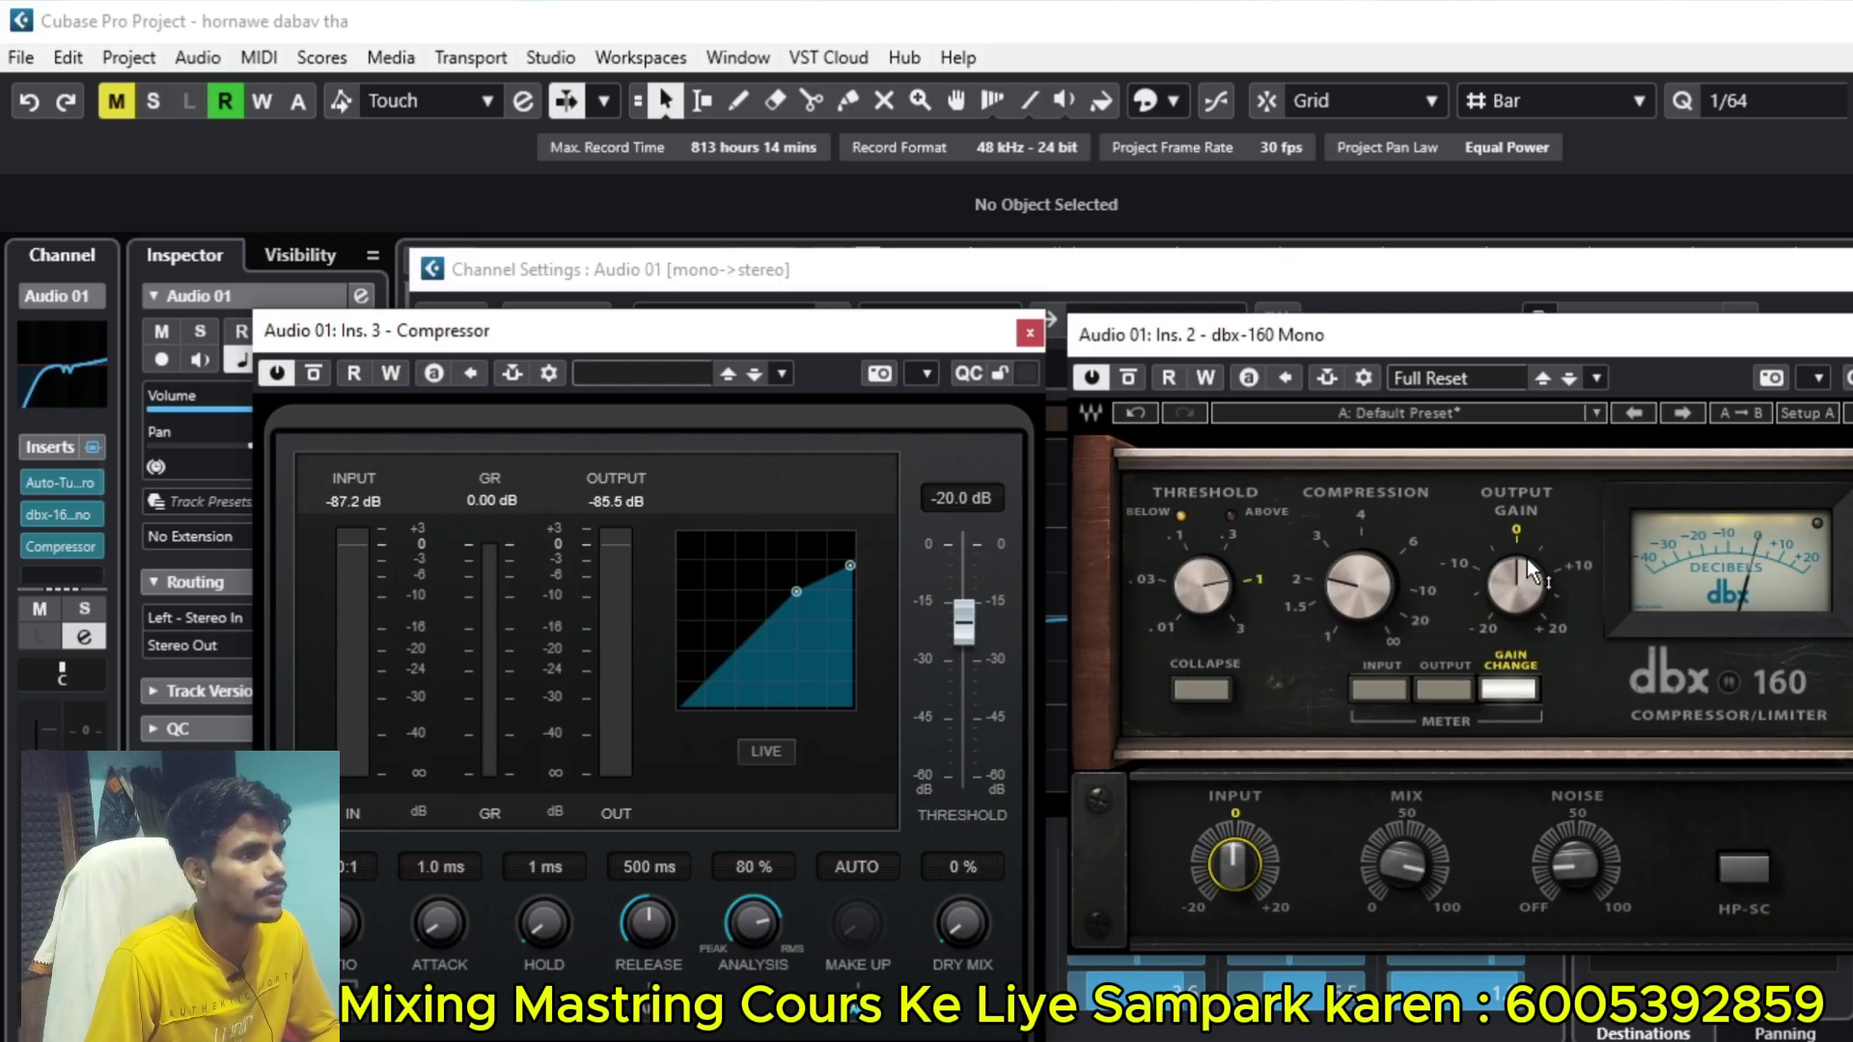
{"action": "mouse_move", "coordinate": [1528, 572]}
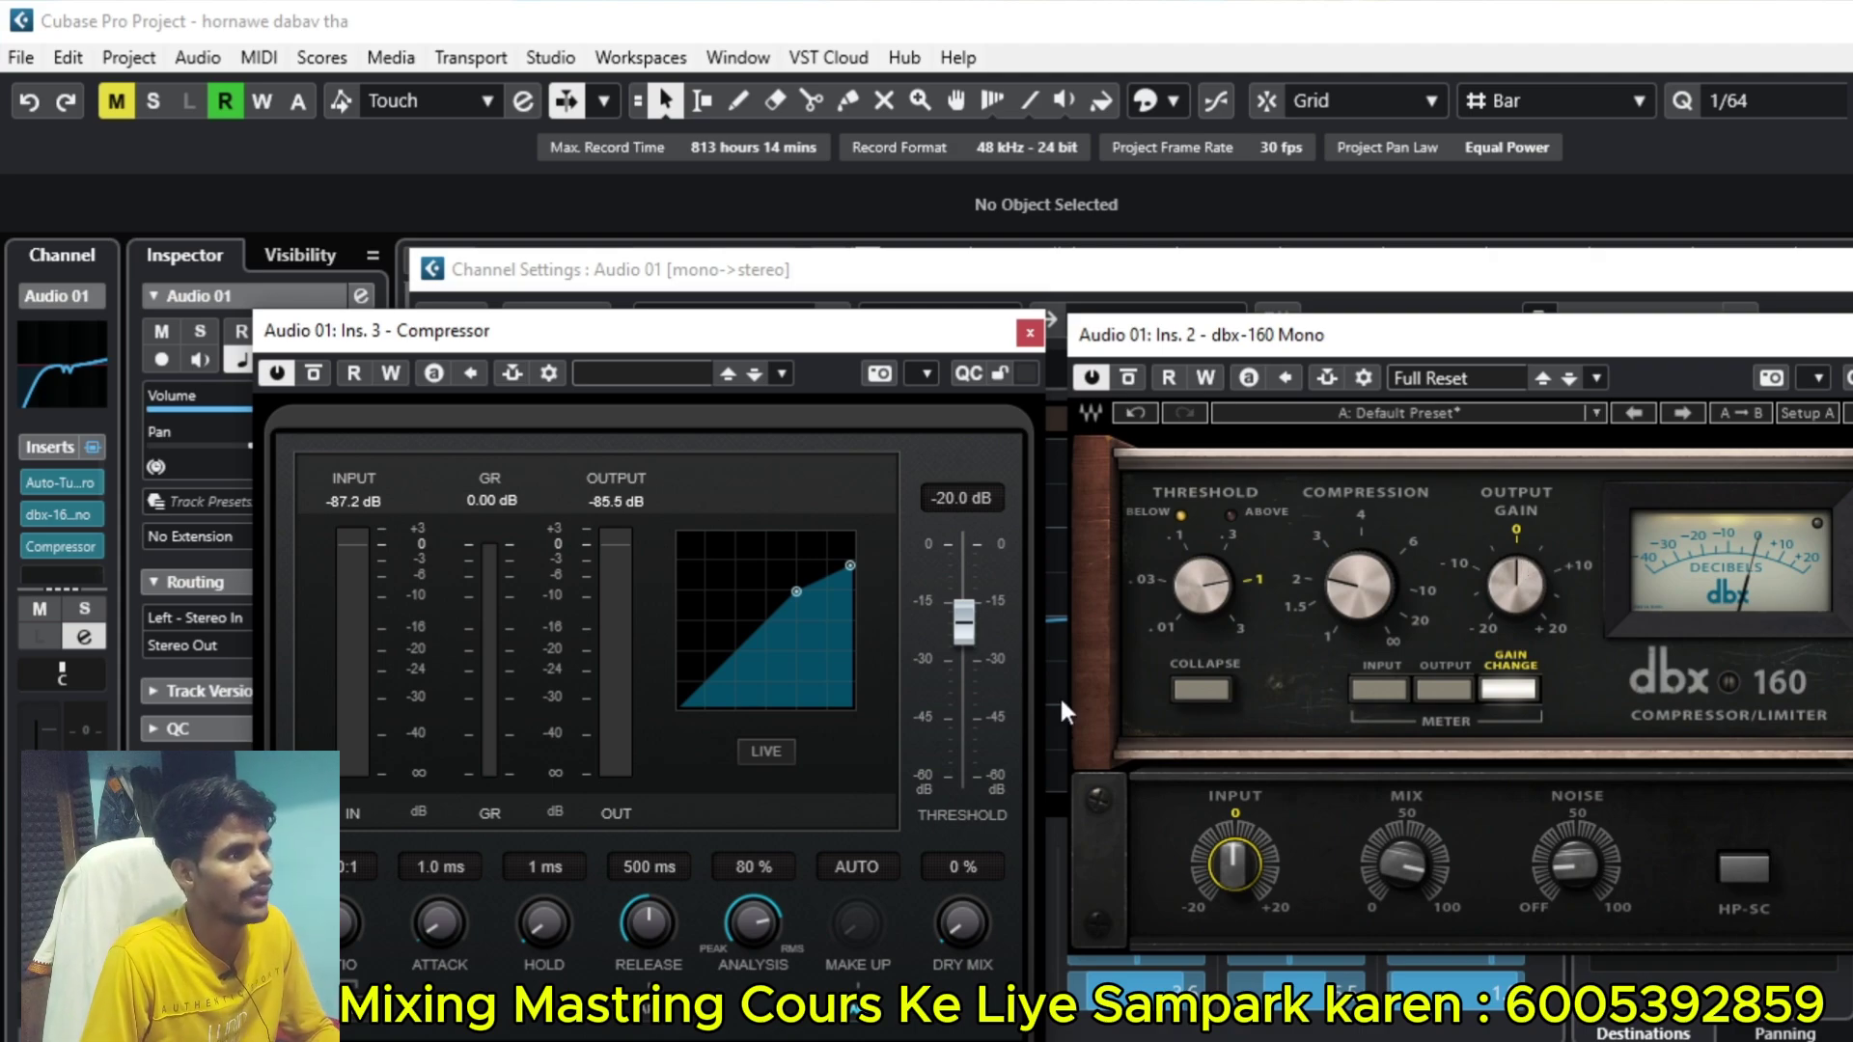
Step: Collapse and expand the dbx-160's lower section, and try its output and input metering before returning to gain change
{"action": "left_click", "coordinate": [1205, 691]}
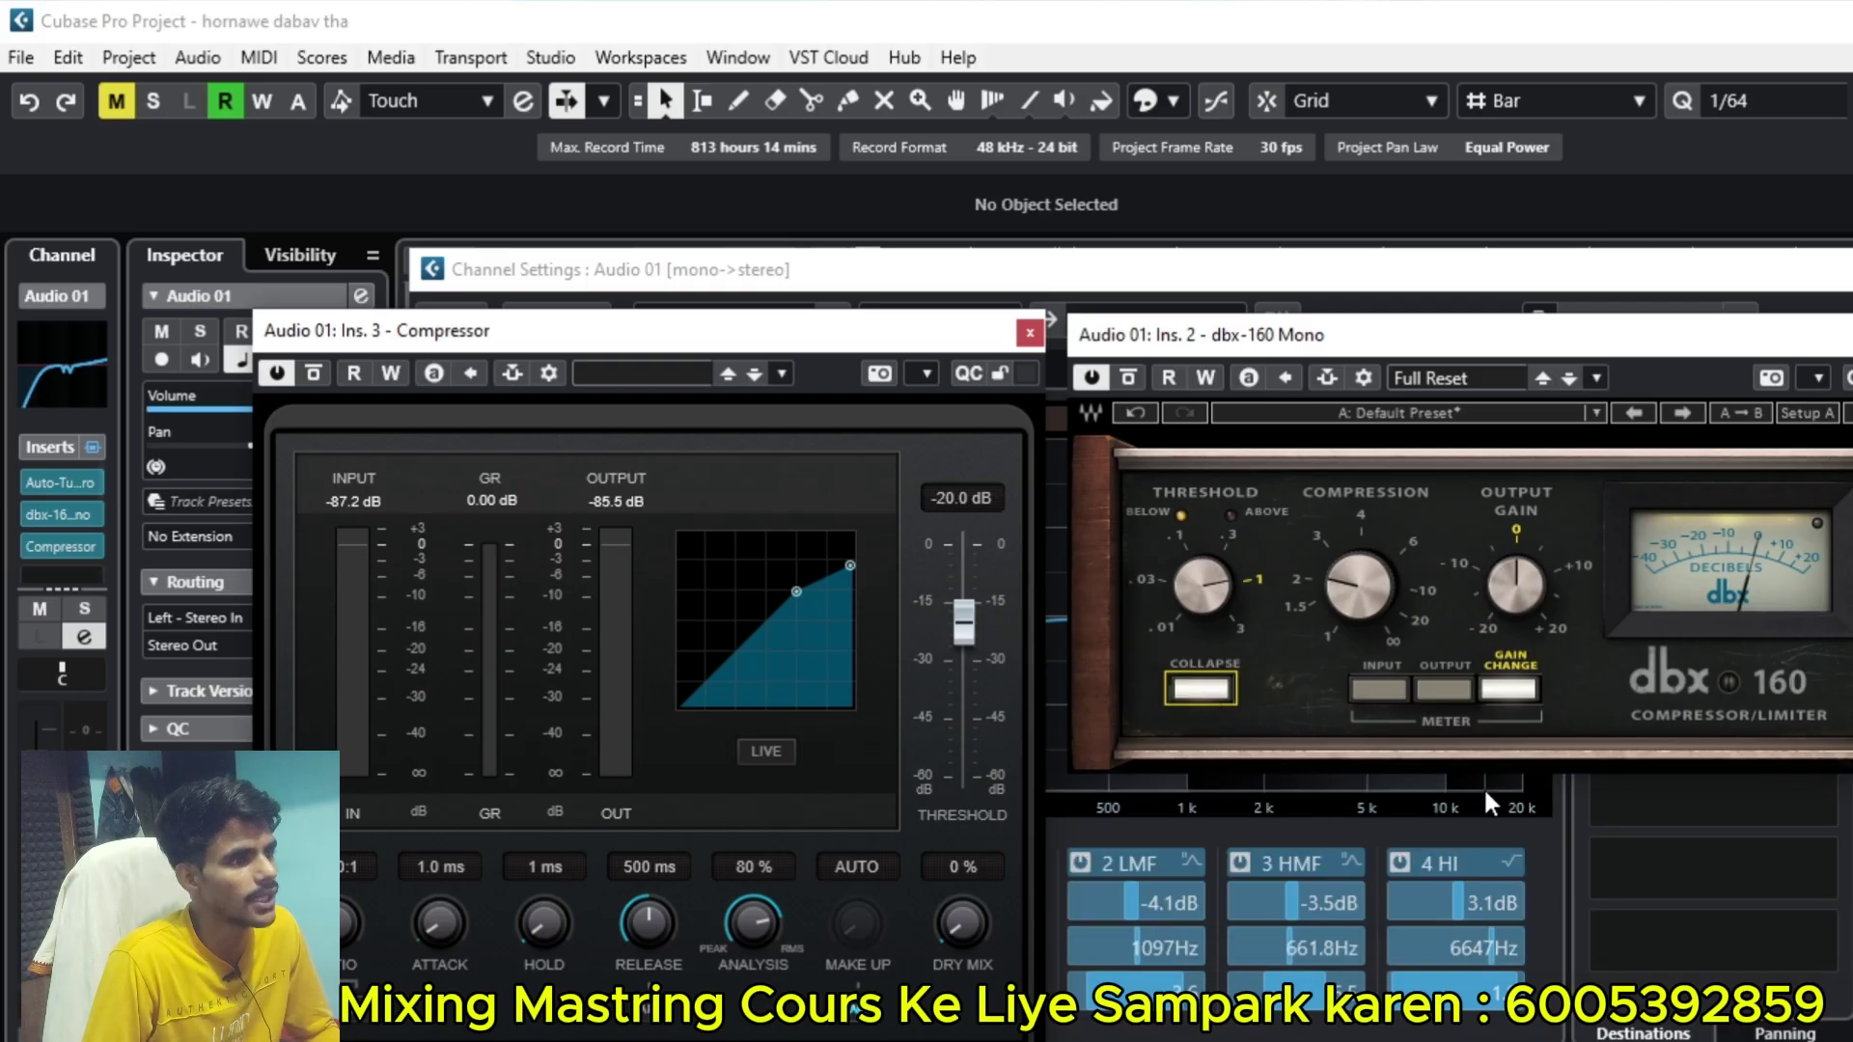
{"action": "left_click", "coordinate": [1197, 688]}
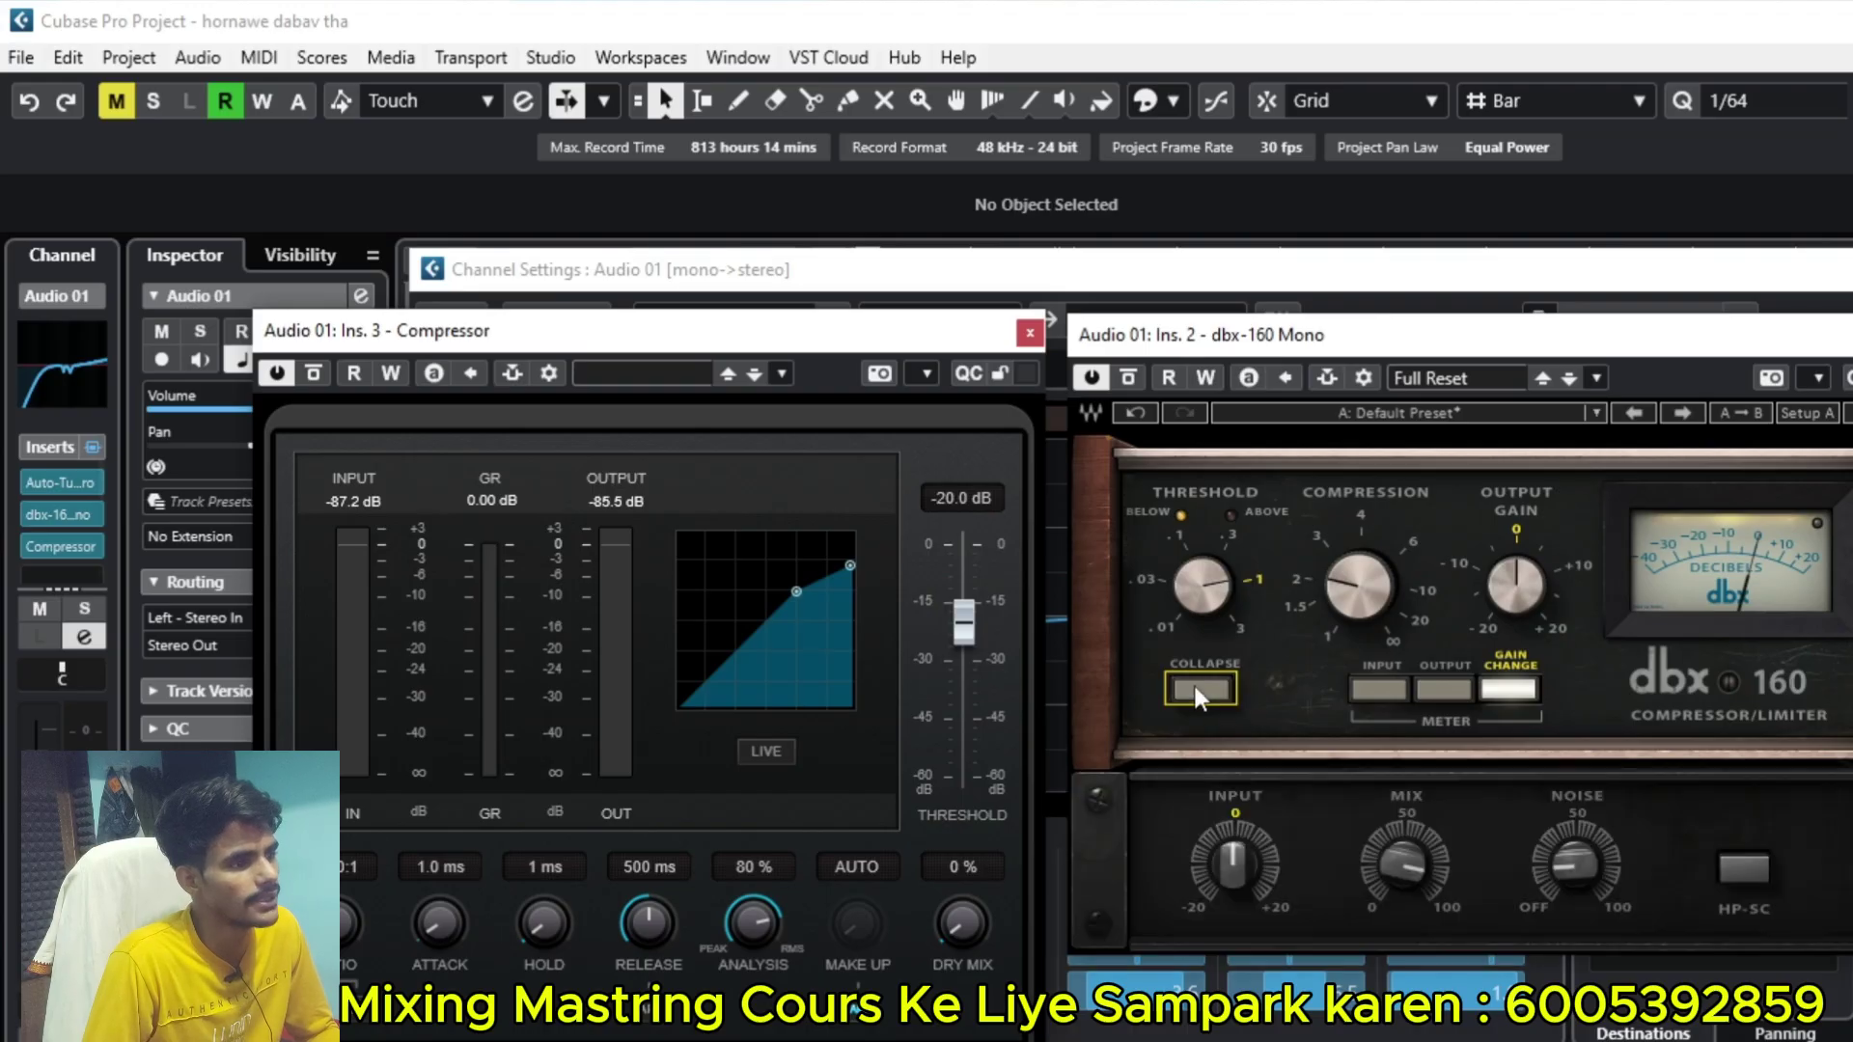
{"action": "left_click", "coordinate": [1449, 687]}
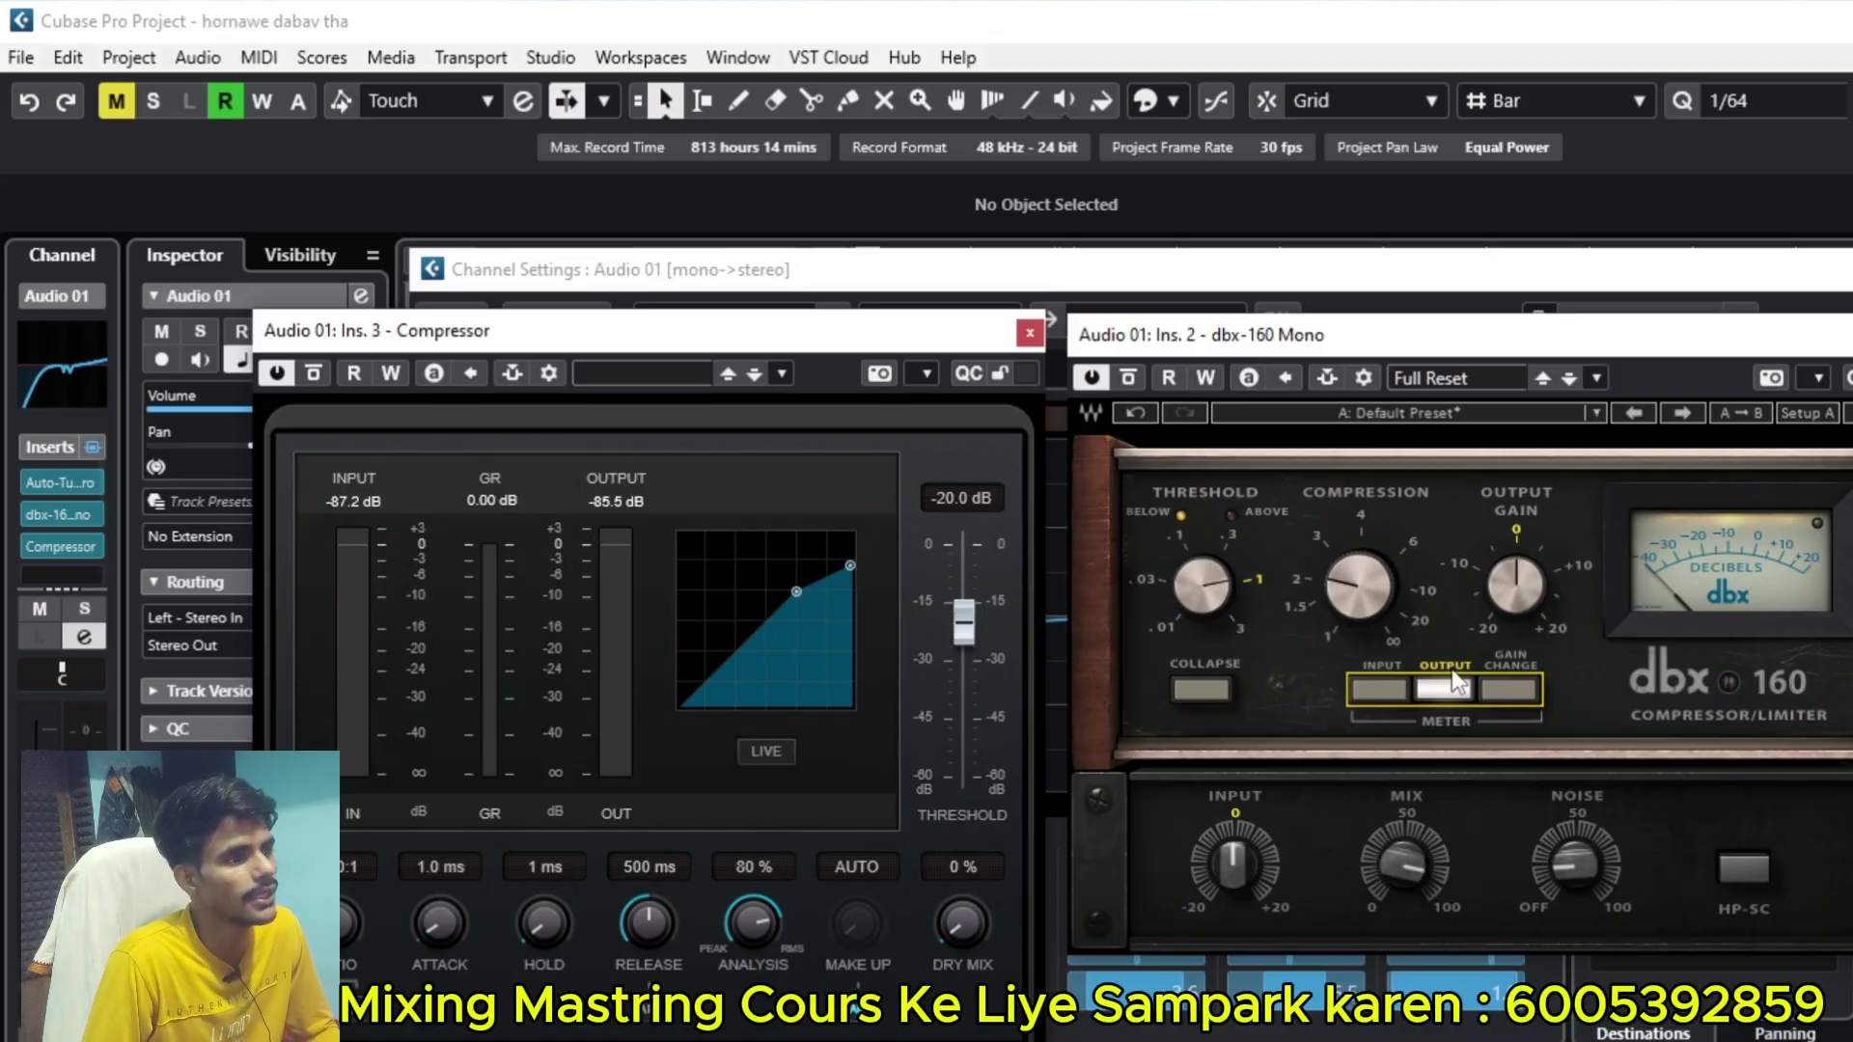
{"action": "left_click", "coordinate": [1374, 690]}
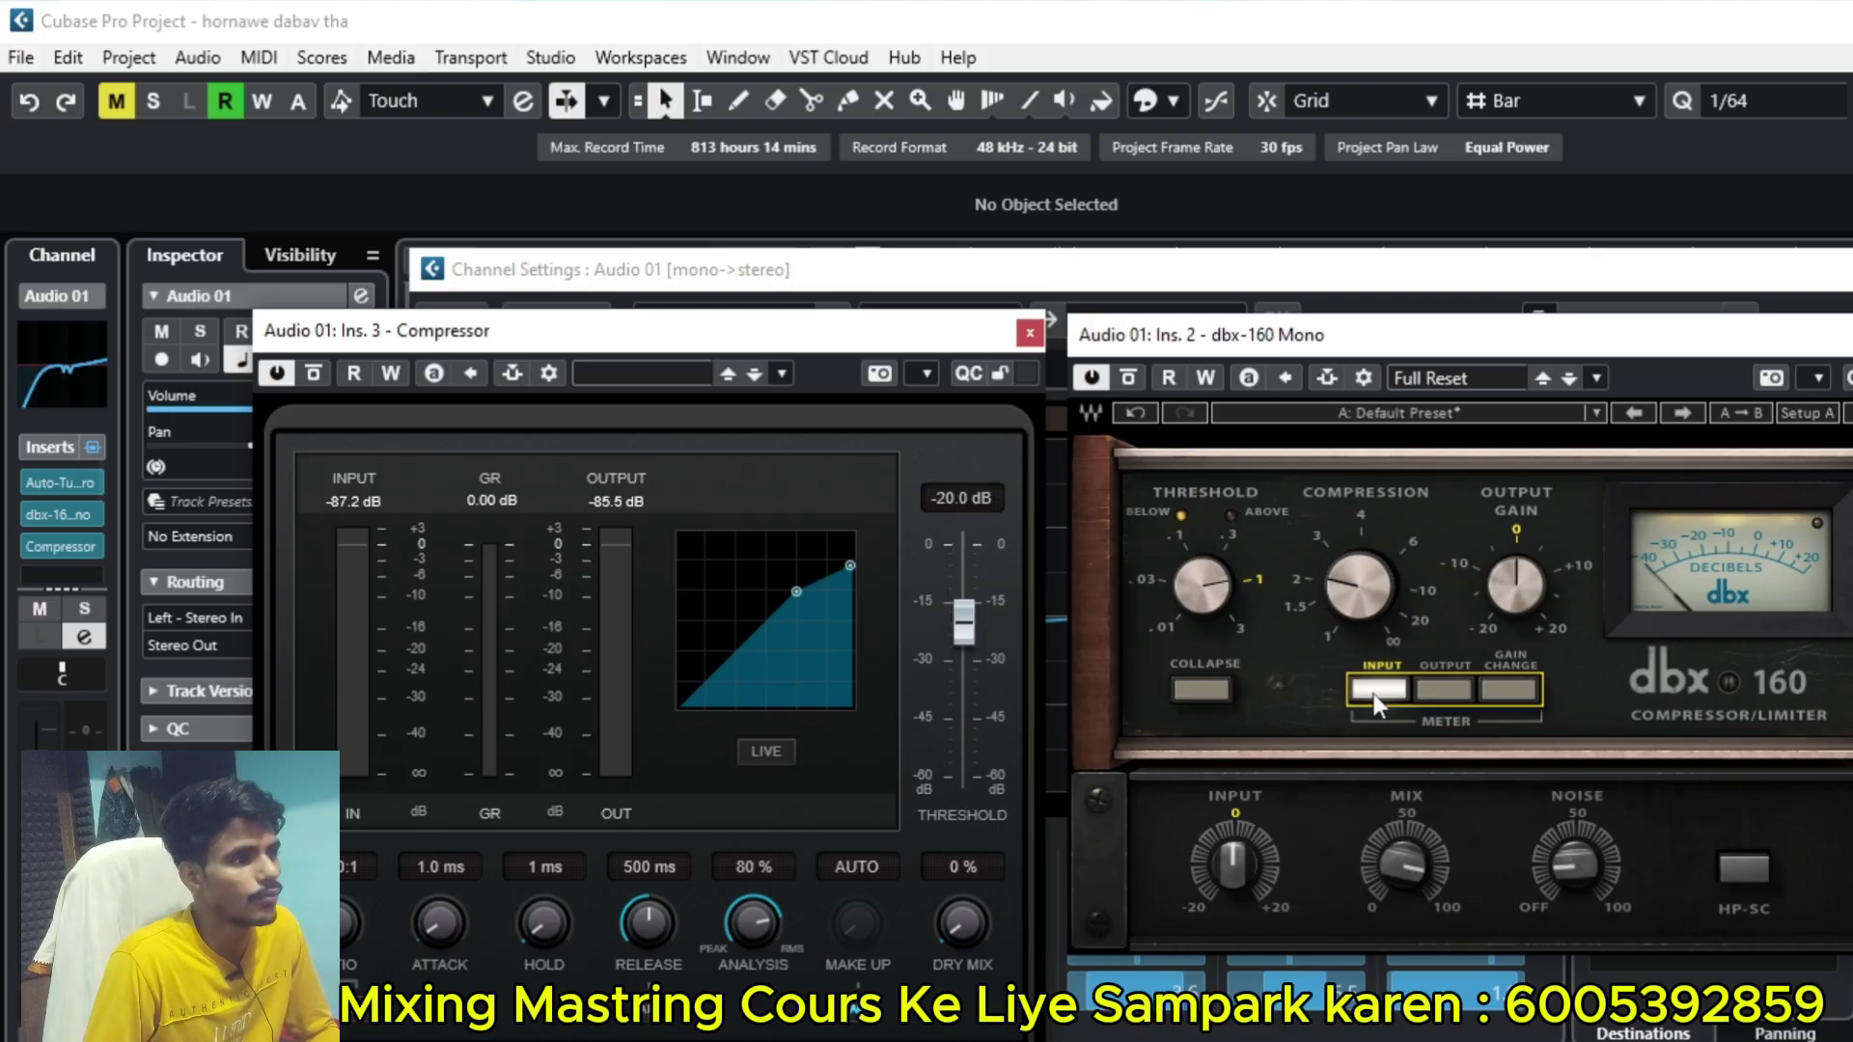
{"action": "left_click", "coordinate": [1507, 687]}
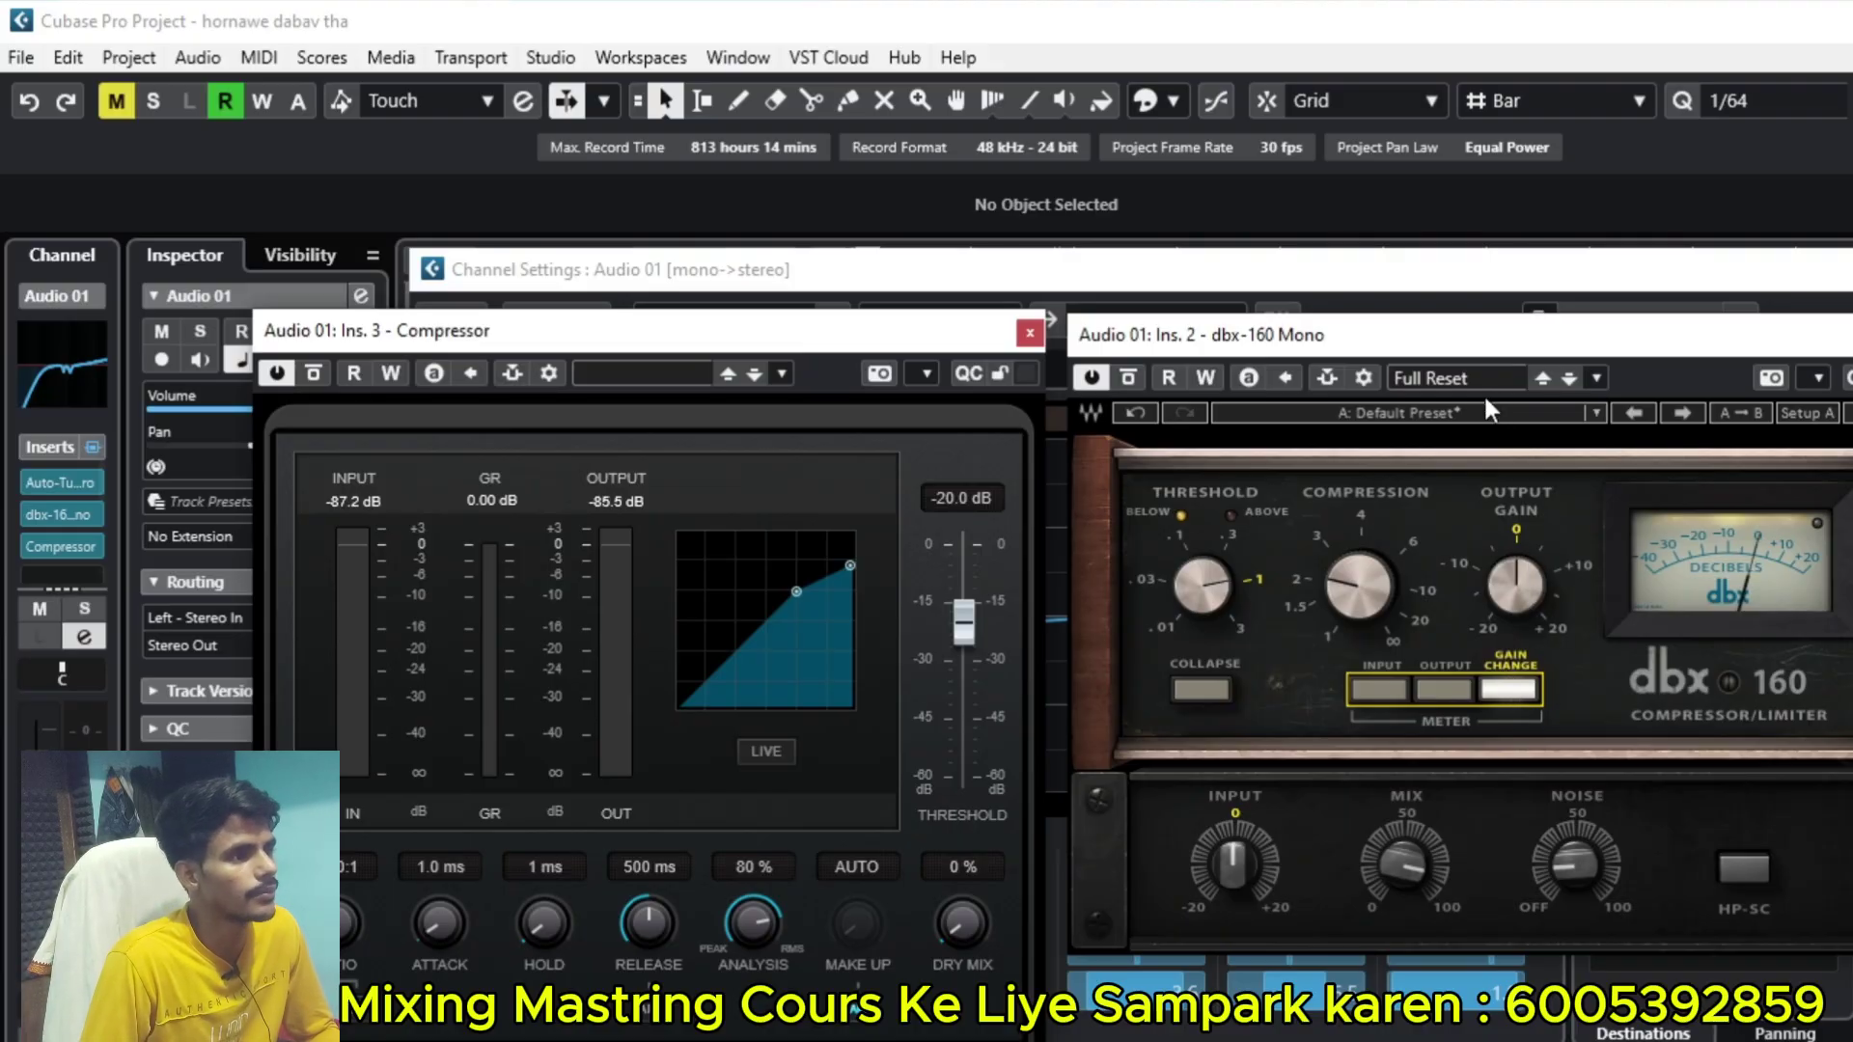
Step: Close the stock Compressor's window and remove it from Audio 01's third insert slot, discarding its changes
{"action": "left_click", "coordinate": [1029, 333]}
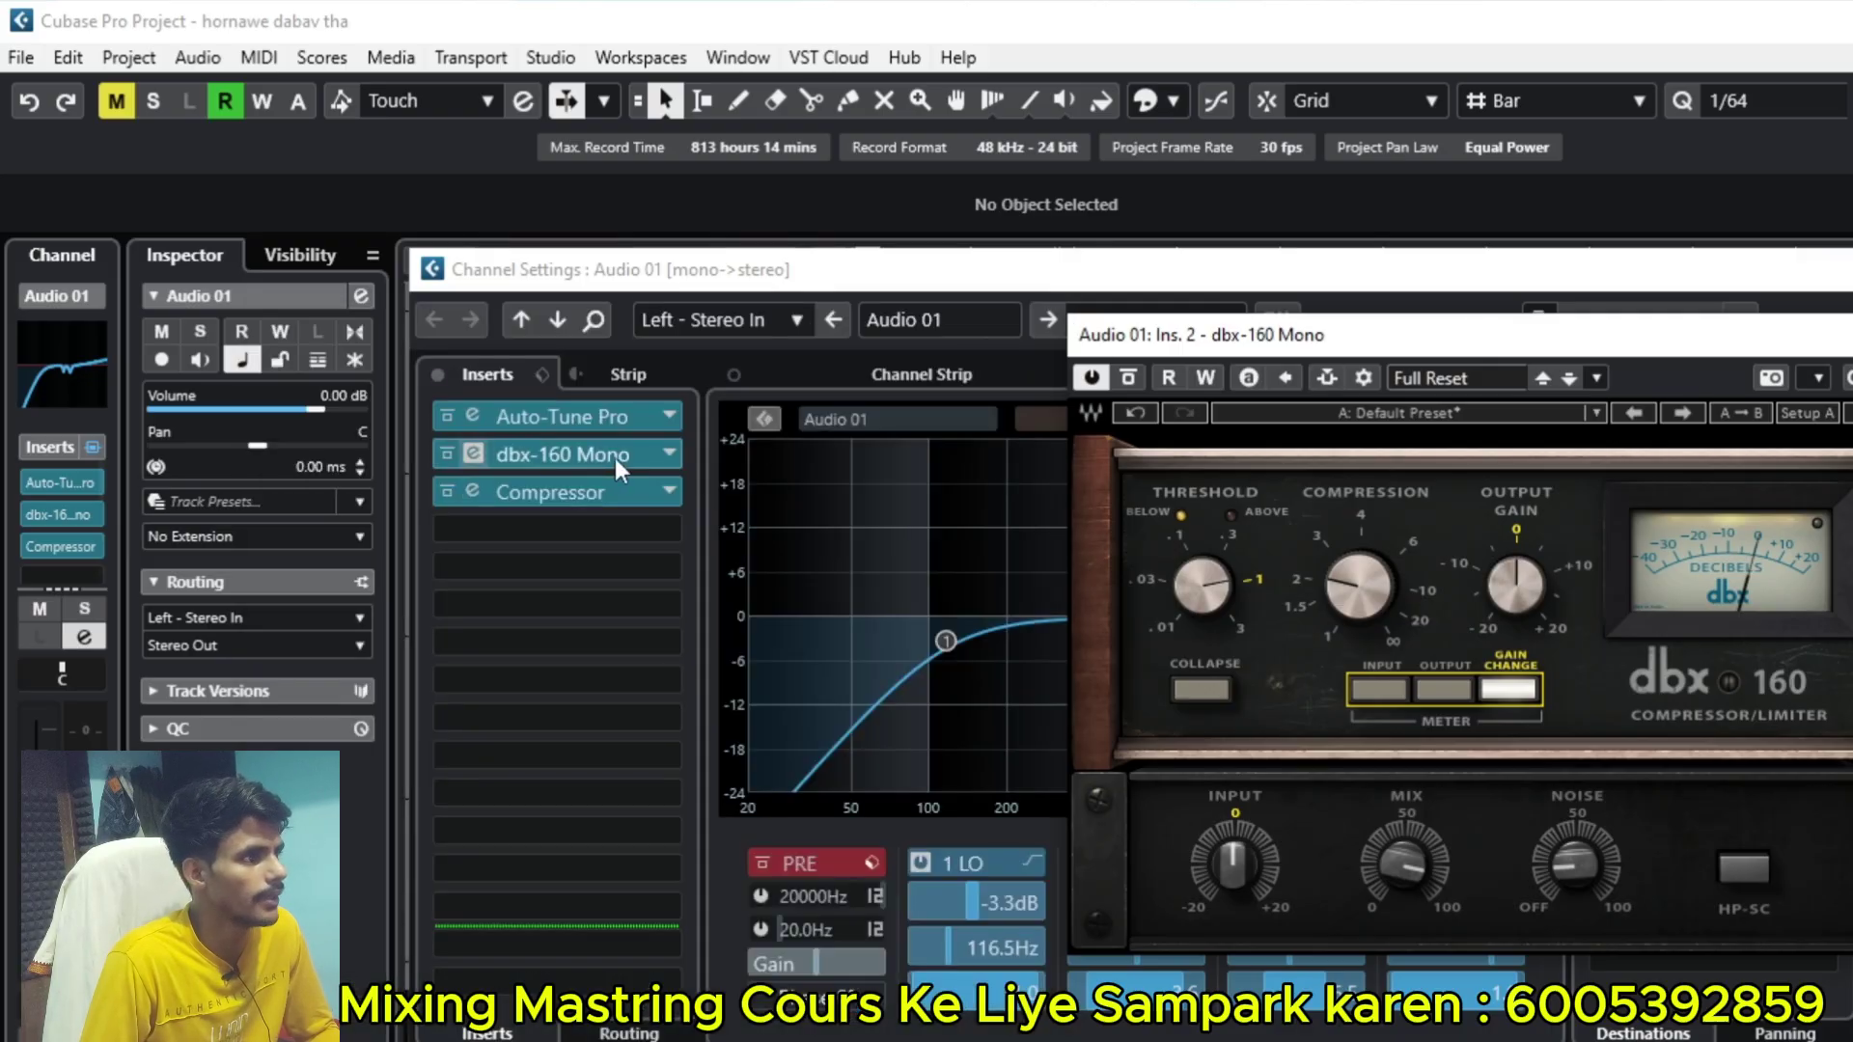
{"action": "left_click", "coordinate": [662, 492]}
{"action": "scroll", "coordinate": [629, 627], "scroll_direction": "up", "scroll_amount": 6}
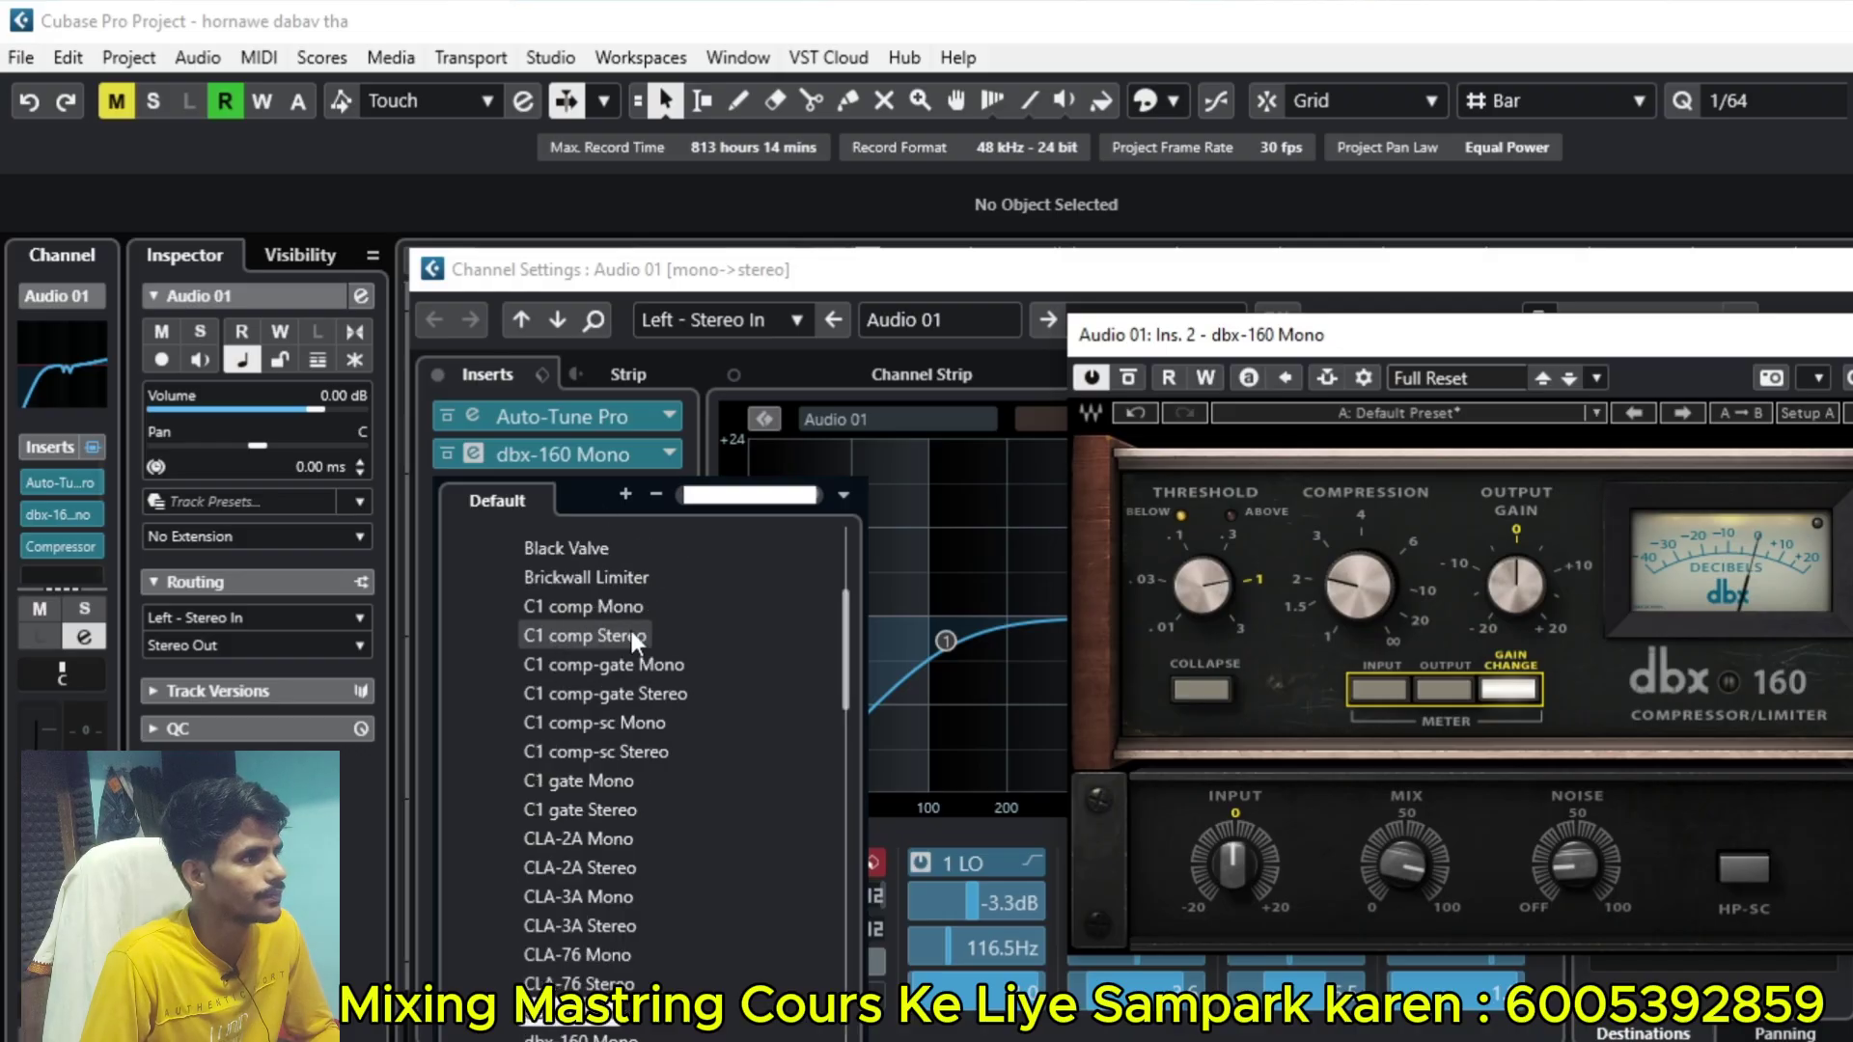
{"action": "left_click", "coordinate": [529, 546]}
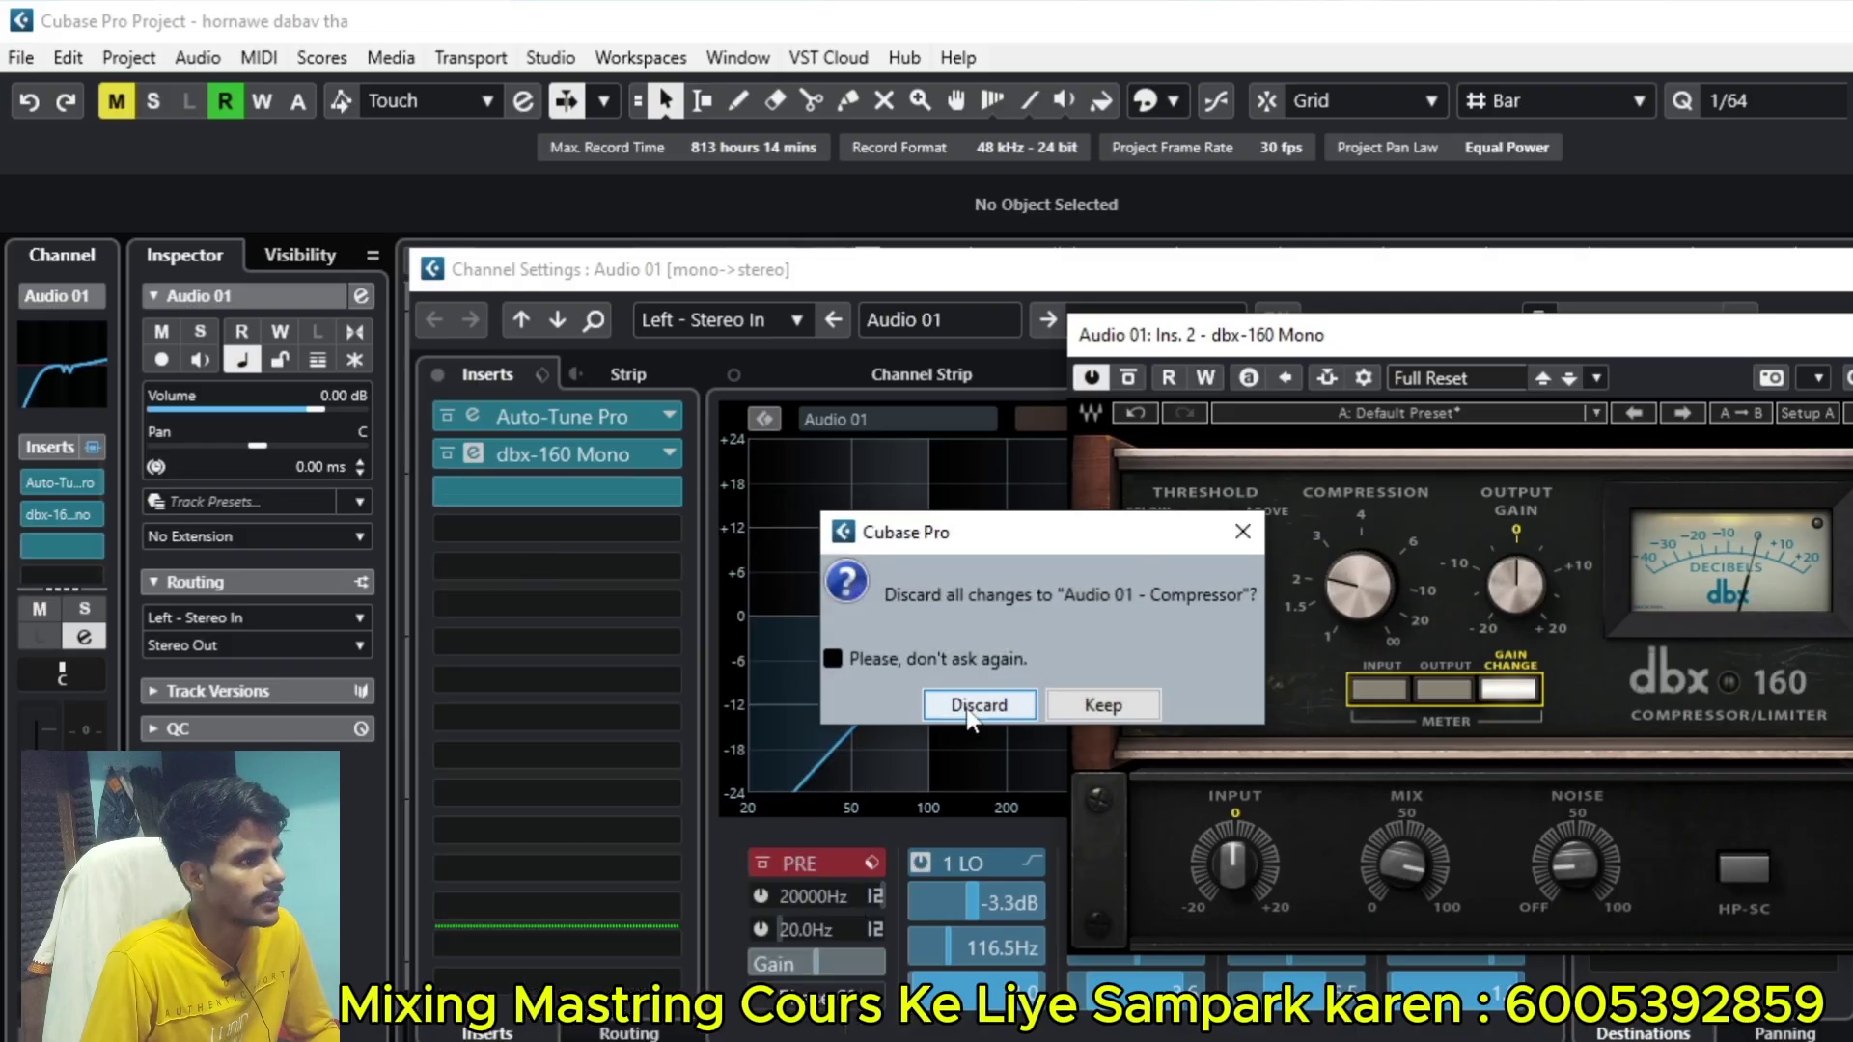
{"action": "left_click", "coordinate": [1009, 705]}
Step: Reposition the dbx-160 window, and reset its noise to Off and its mix to 100%, keeping the input at 0
{"action": "left_click_drag", "start_coordinate": [1392, 356], "coordinate": [992, 323]}
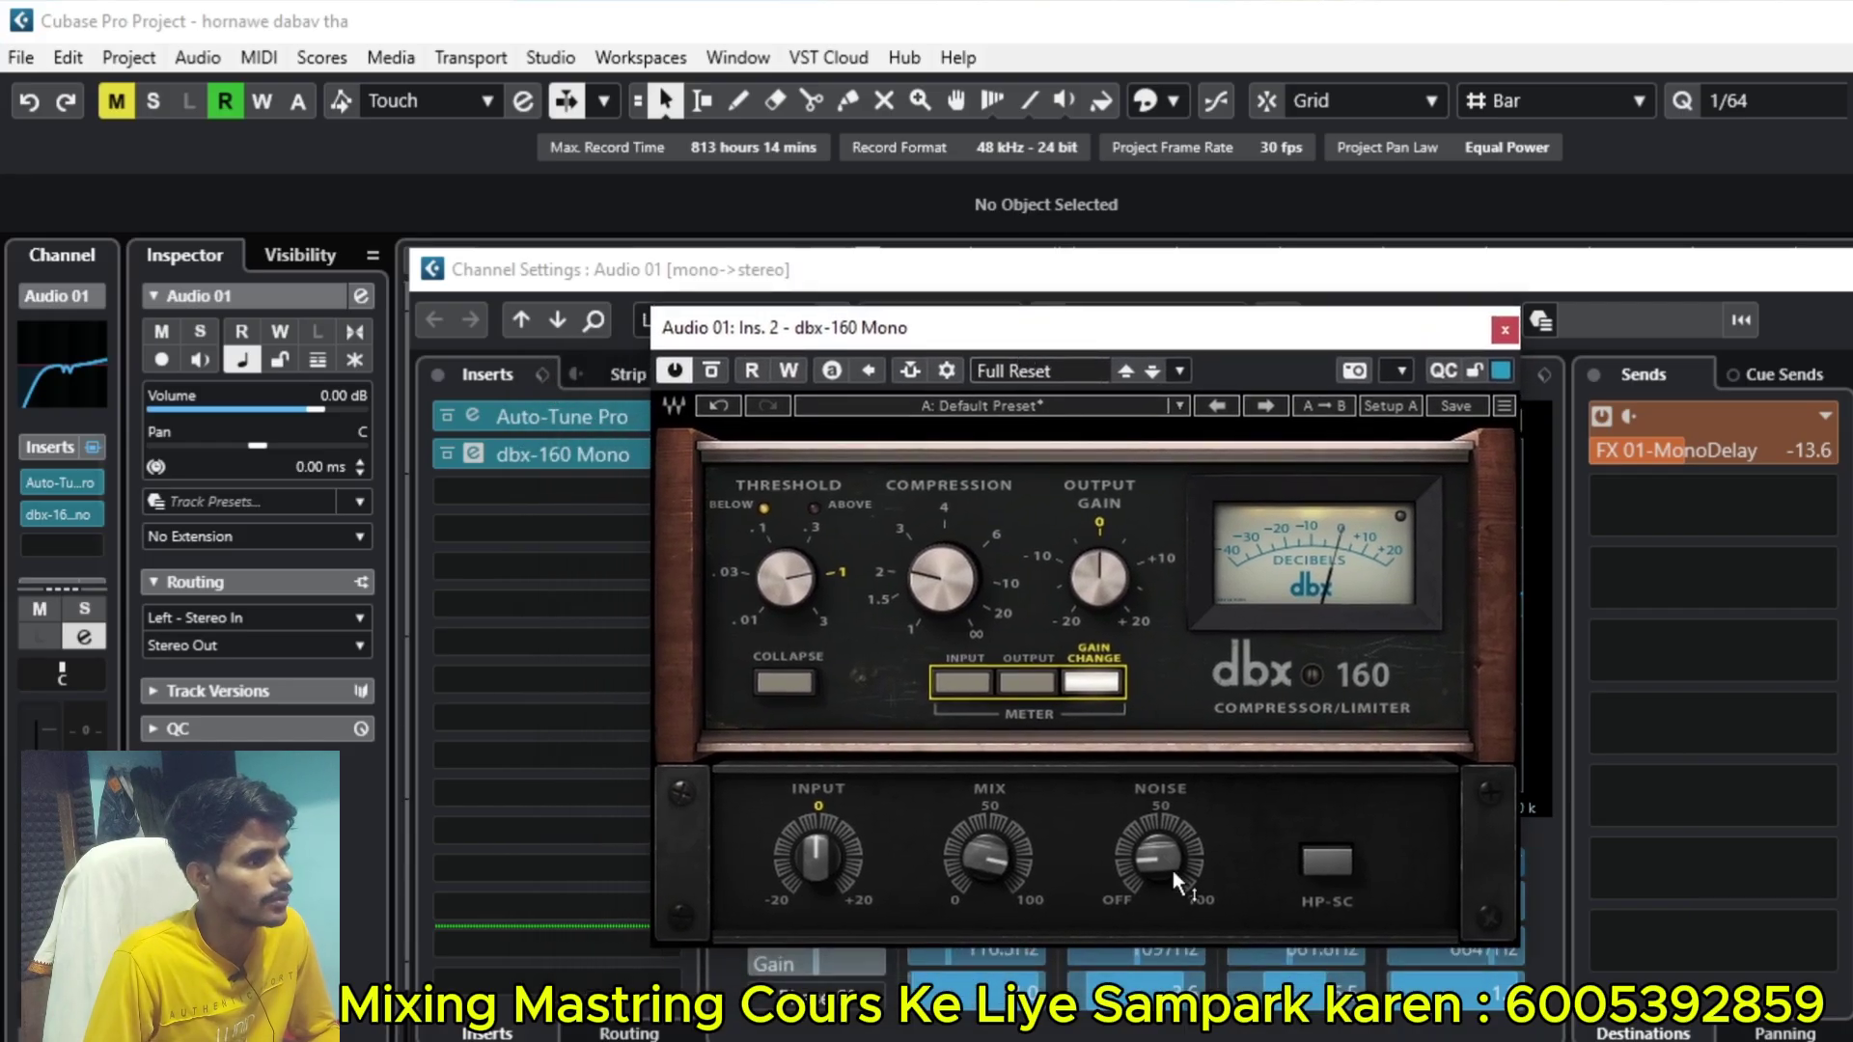
{"action": "left_click_drag", "start_coordinate": [1166, 837], "coordinate": [1170, 874]}
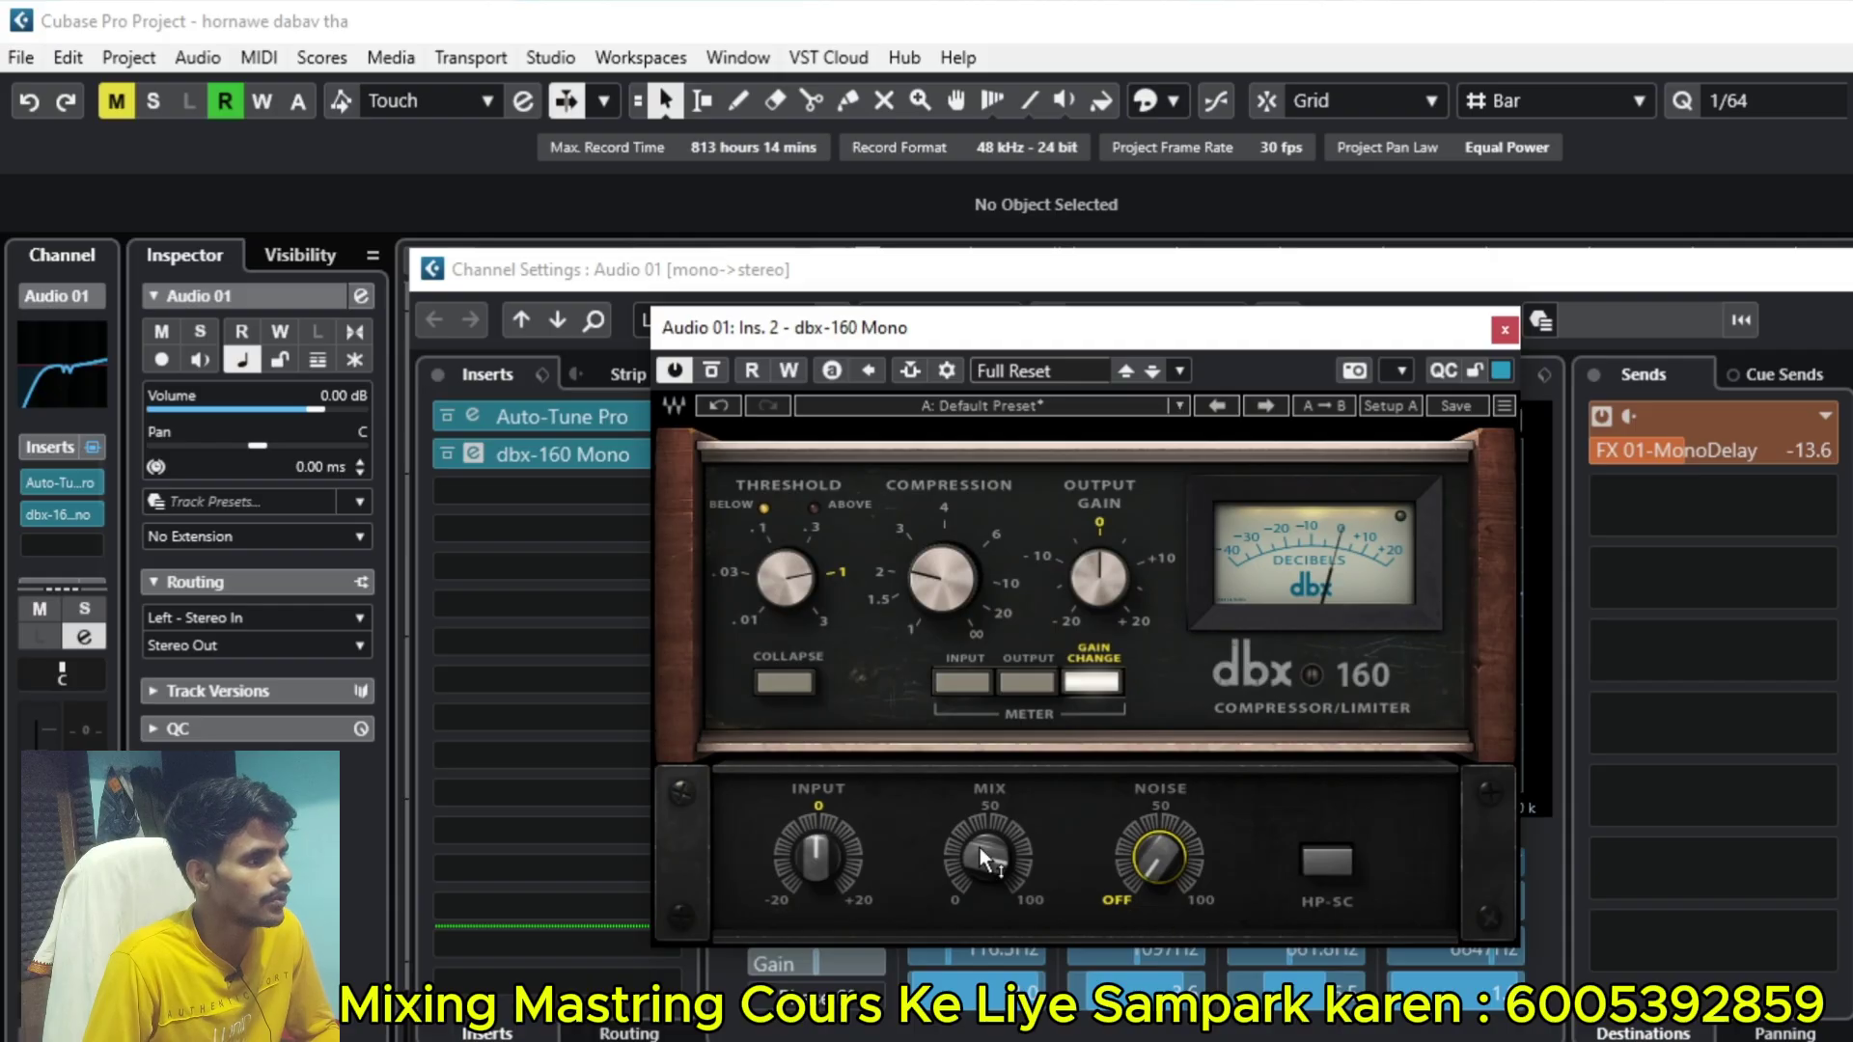
{"action": "left_click_drag", "start_coordinate": [986, 857], "coordinate": [988, 838]}
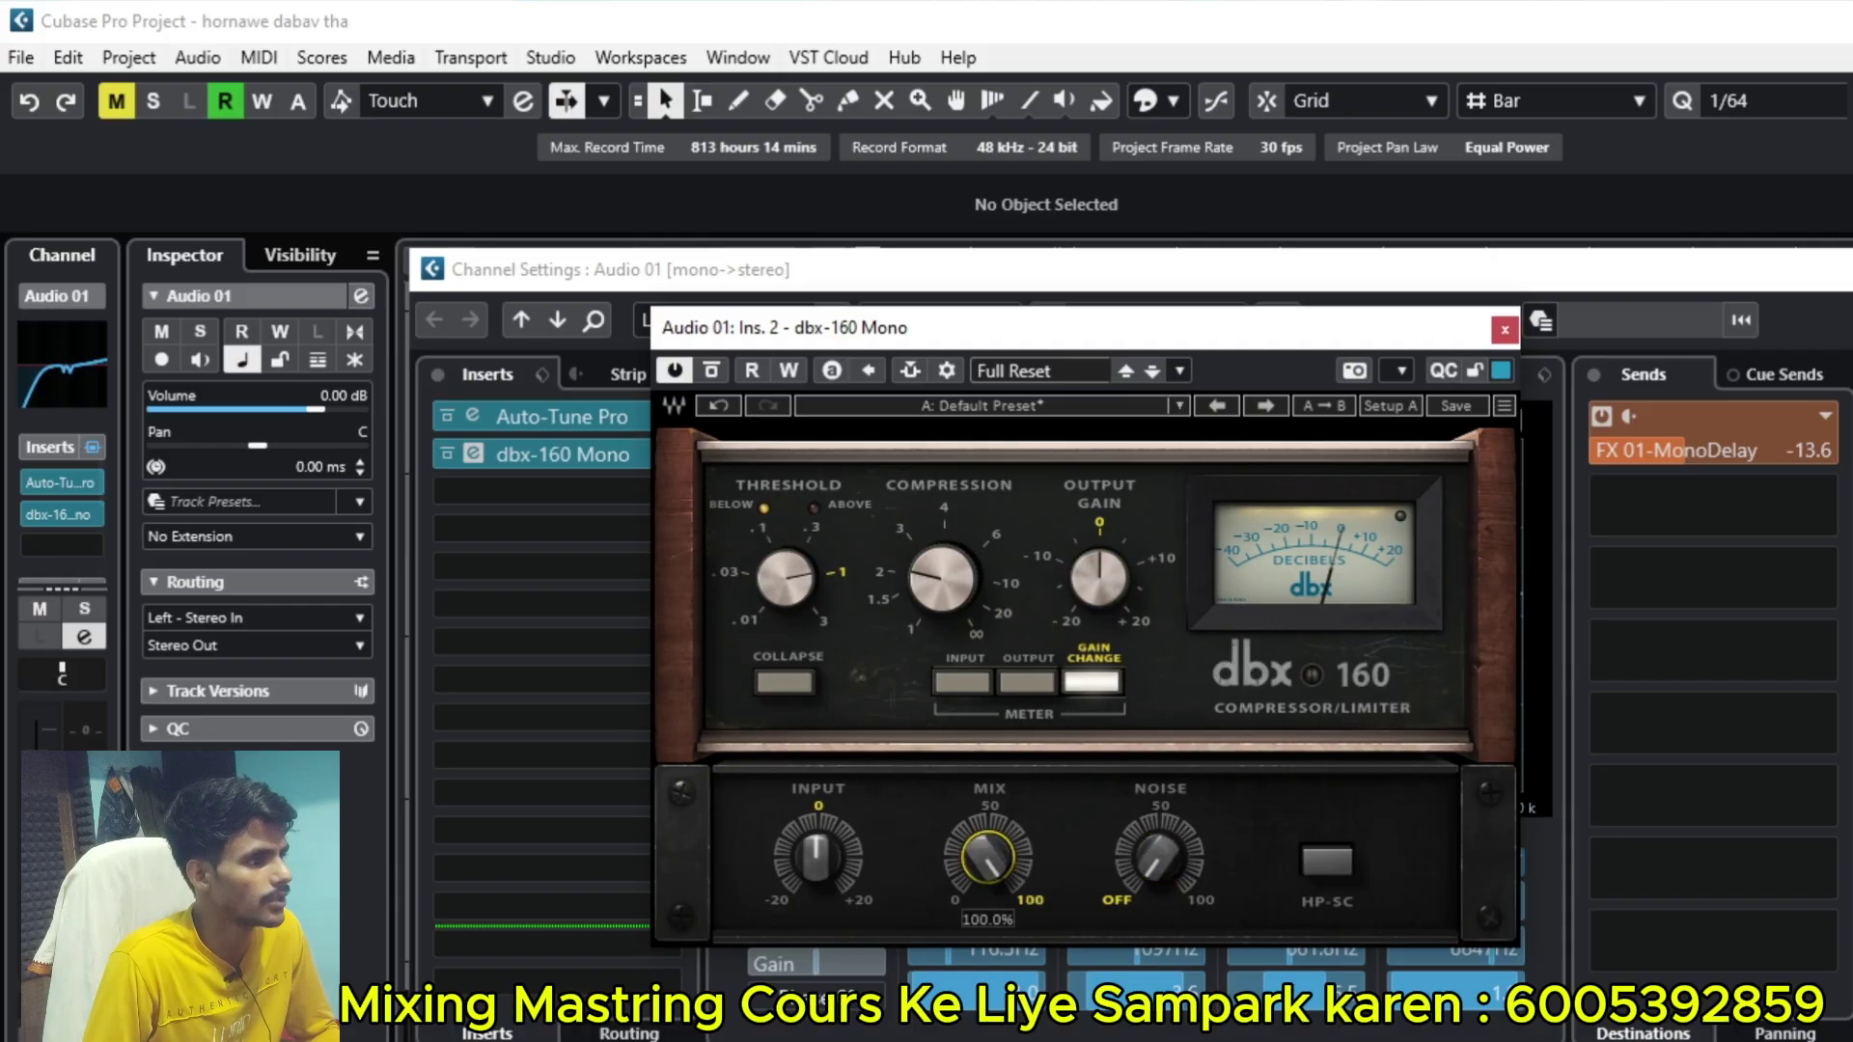
{"action": "left_click", "coordinate": [821, 855]}
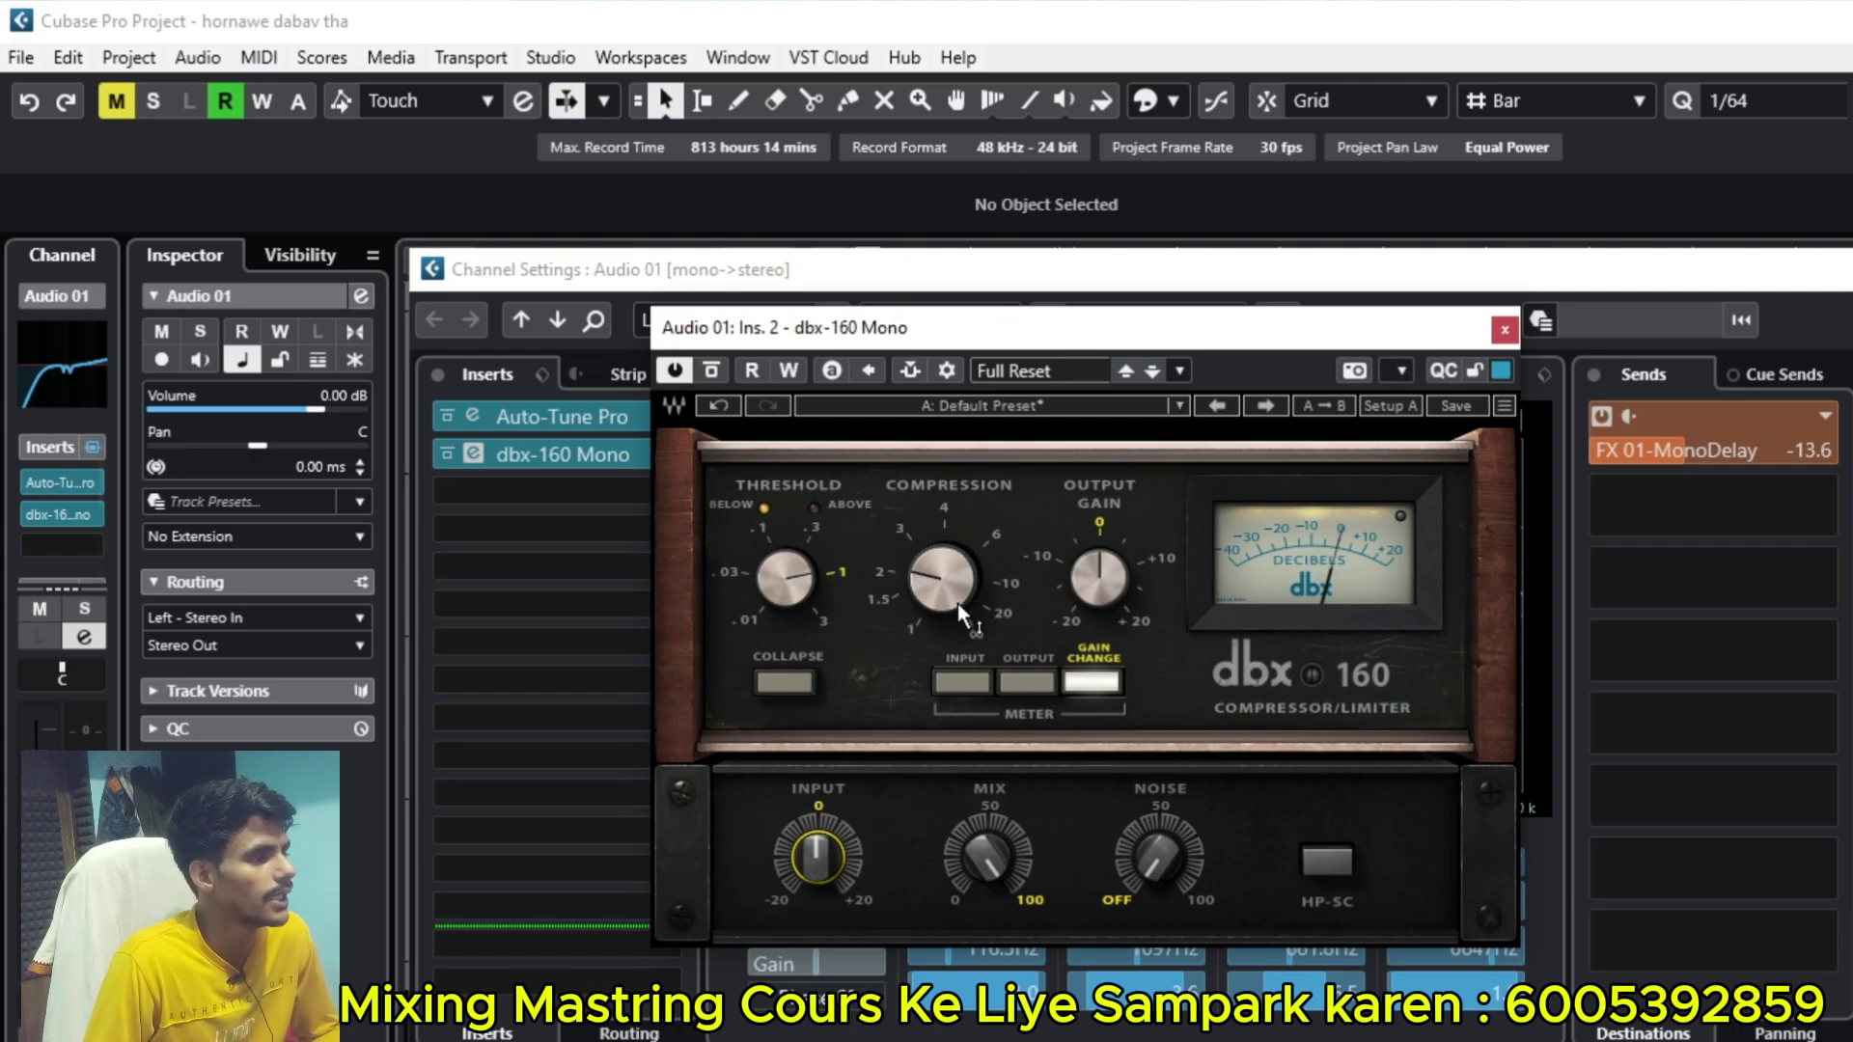
{"action": "left_click", "coordinate": [950, 565]}
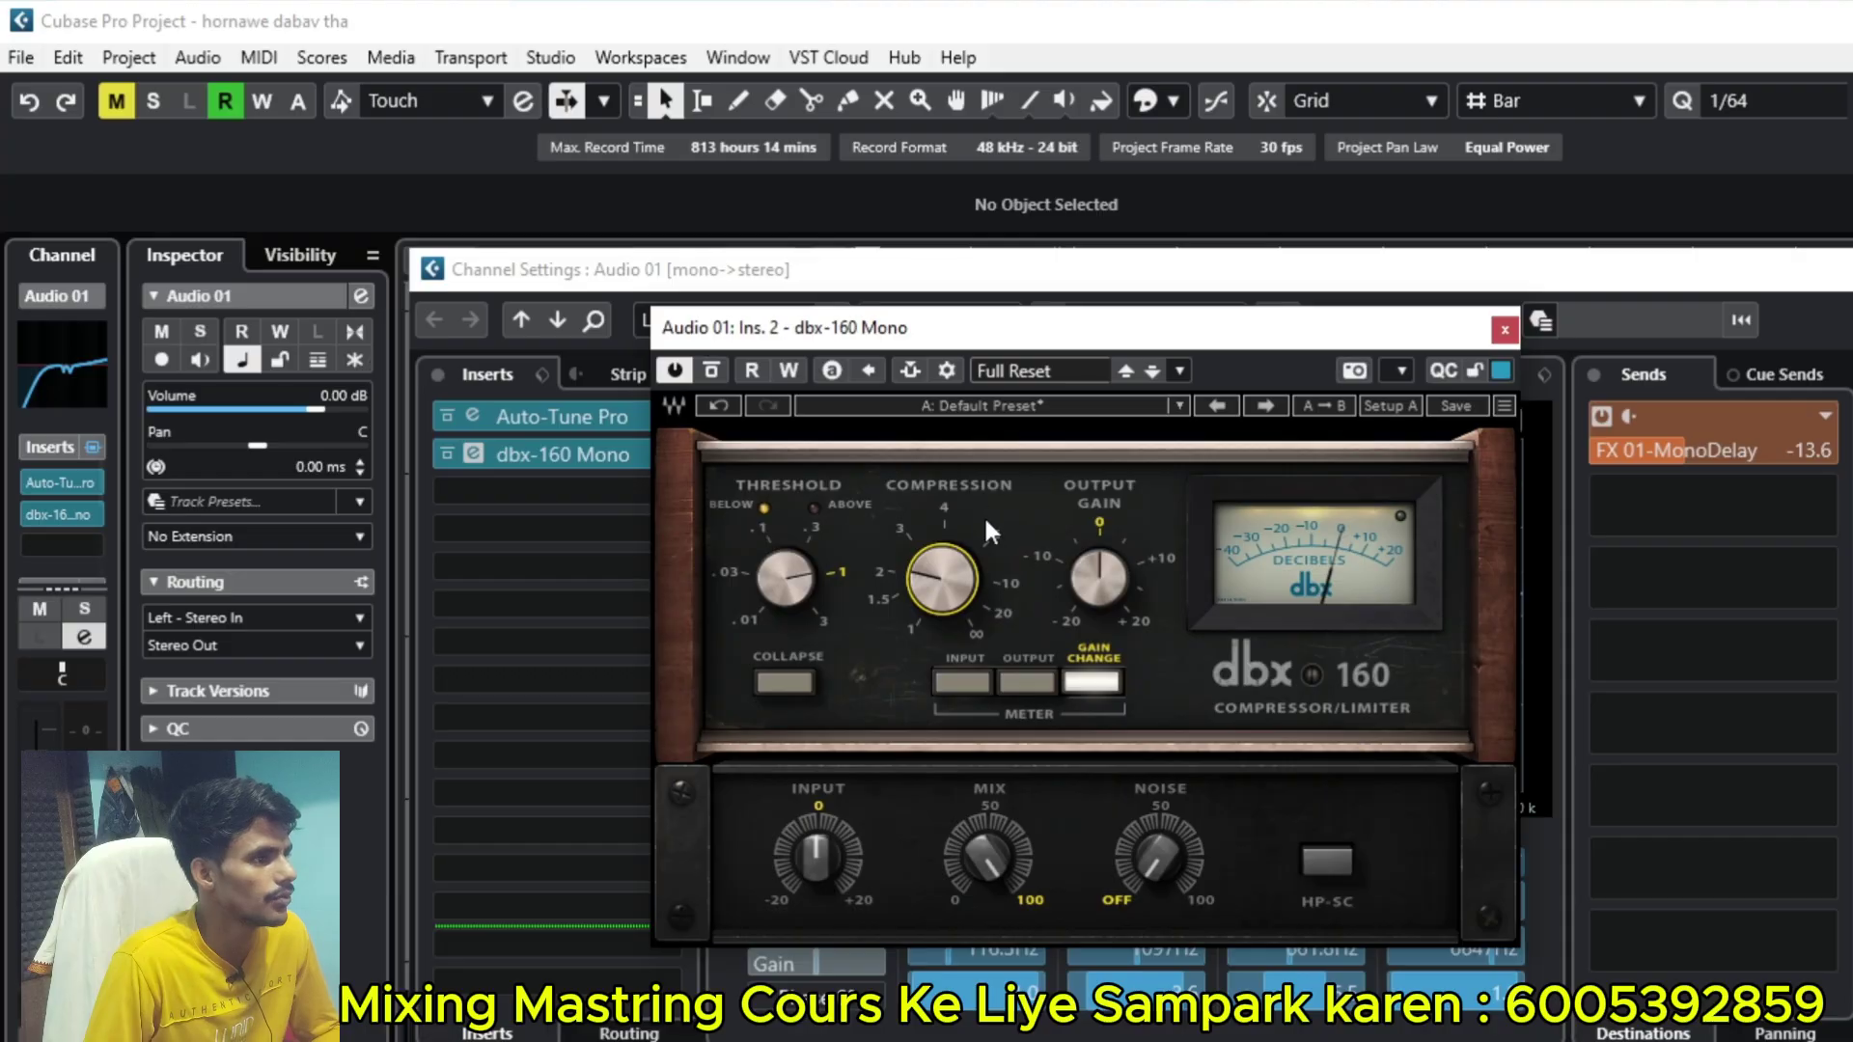
Step: Lower the dbx-160's threshold to between 0.1 and 0.3, and compare Audio 01 with the compressor bypassed and active
{"action": "mouse_move", "coordinate": [923, 579]}
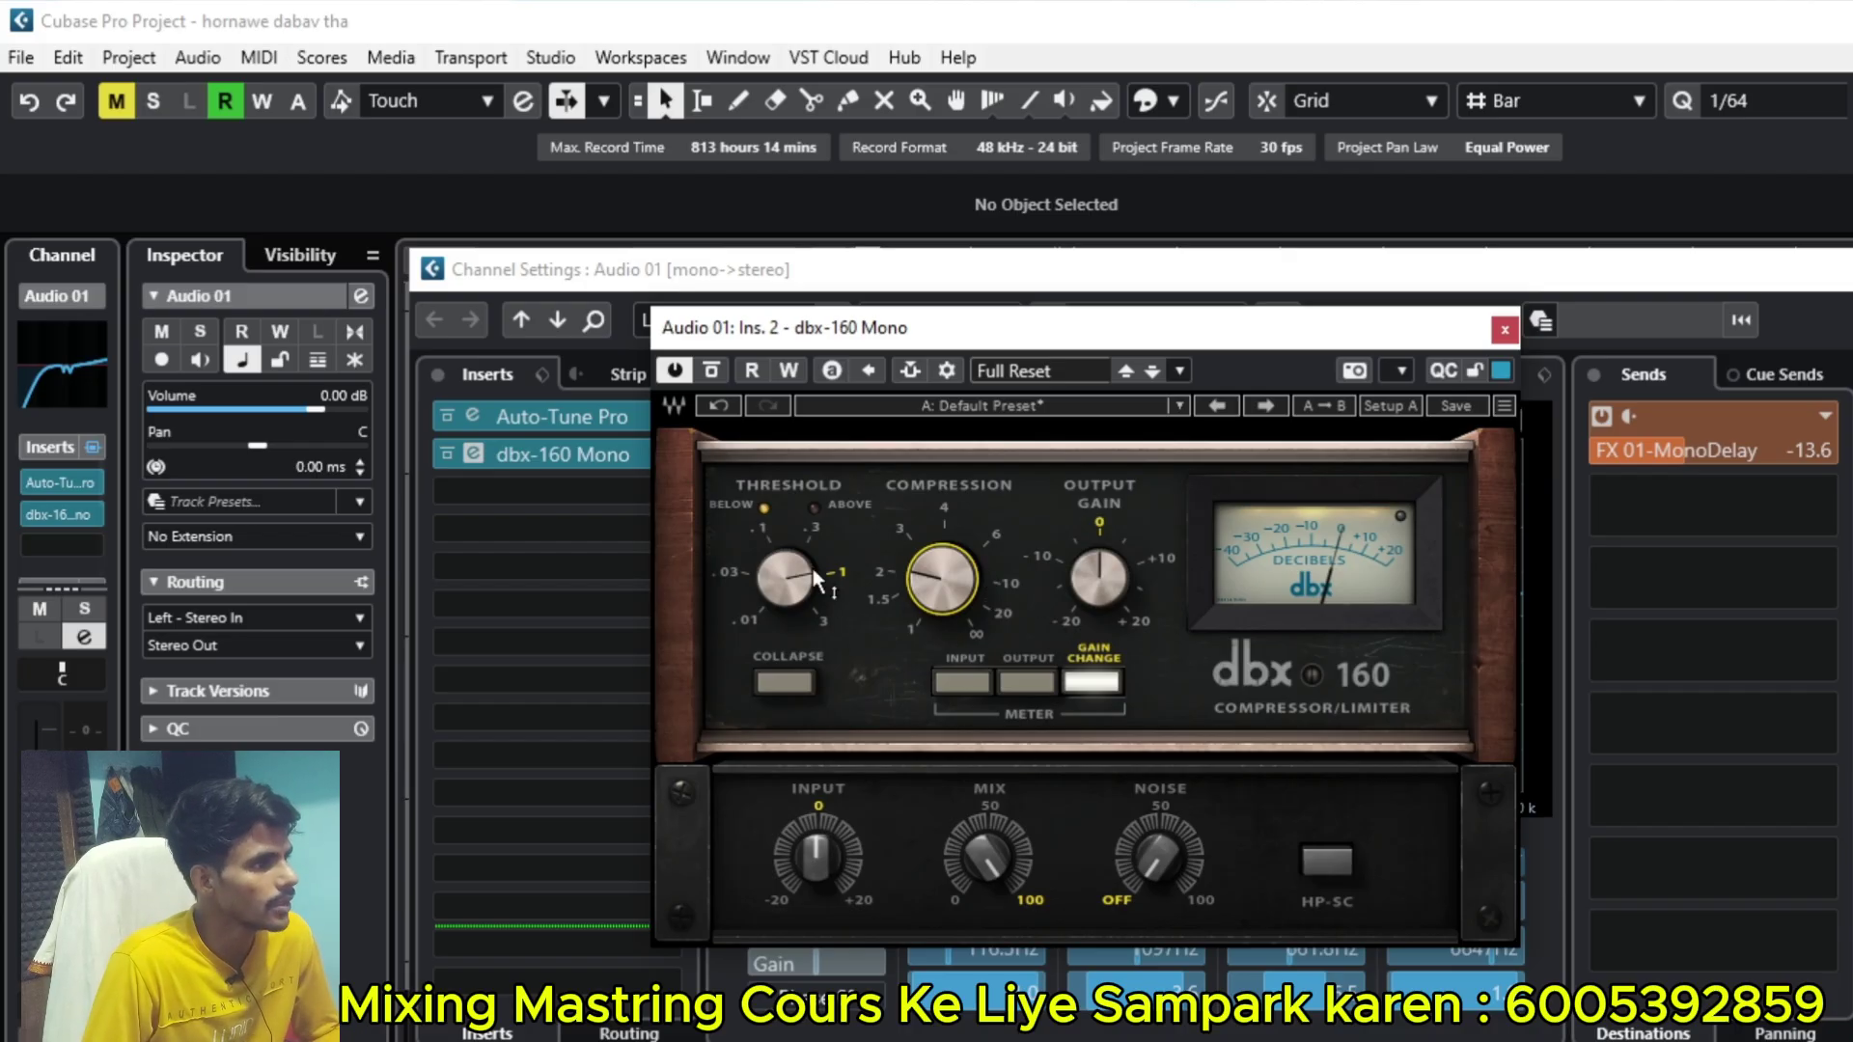
{"action": "mouse_move", "coordinate": [811, 575]}
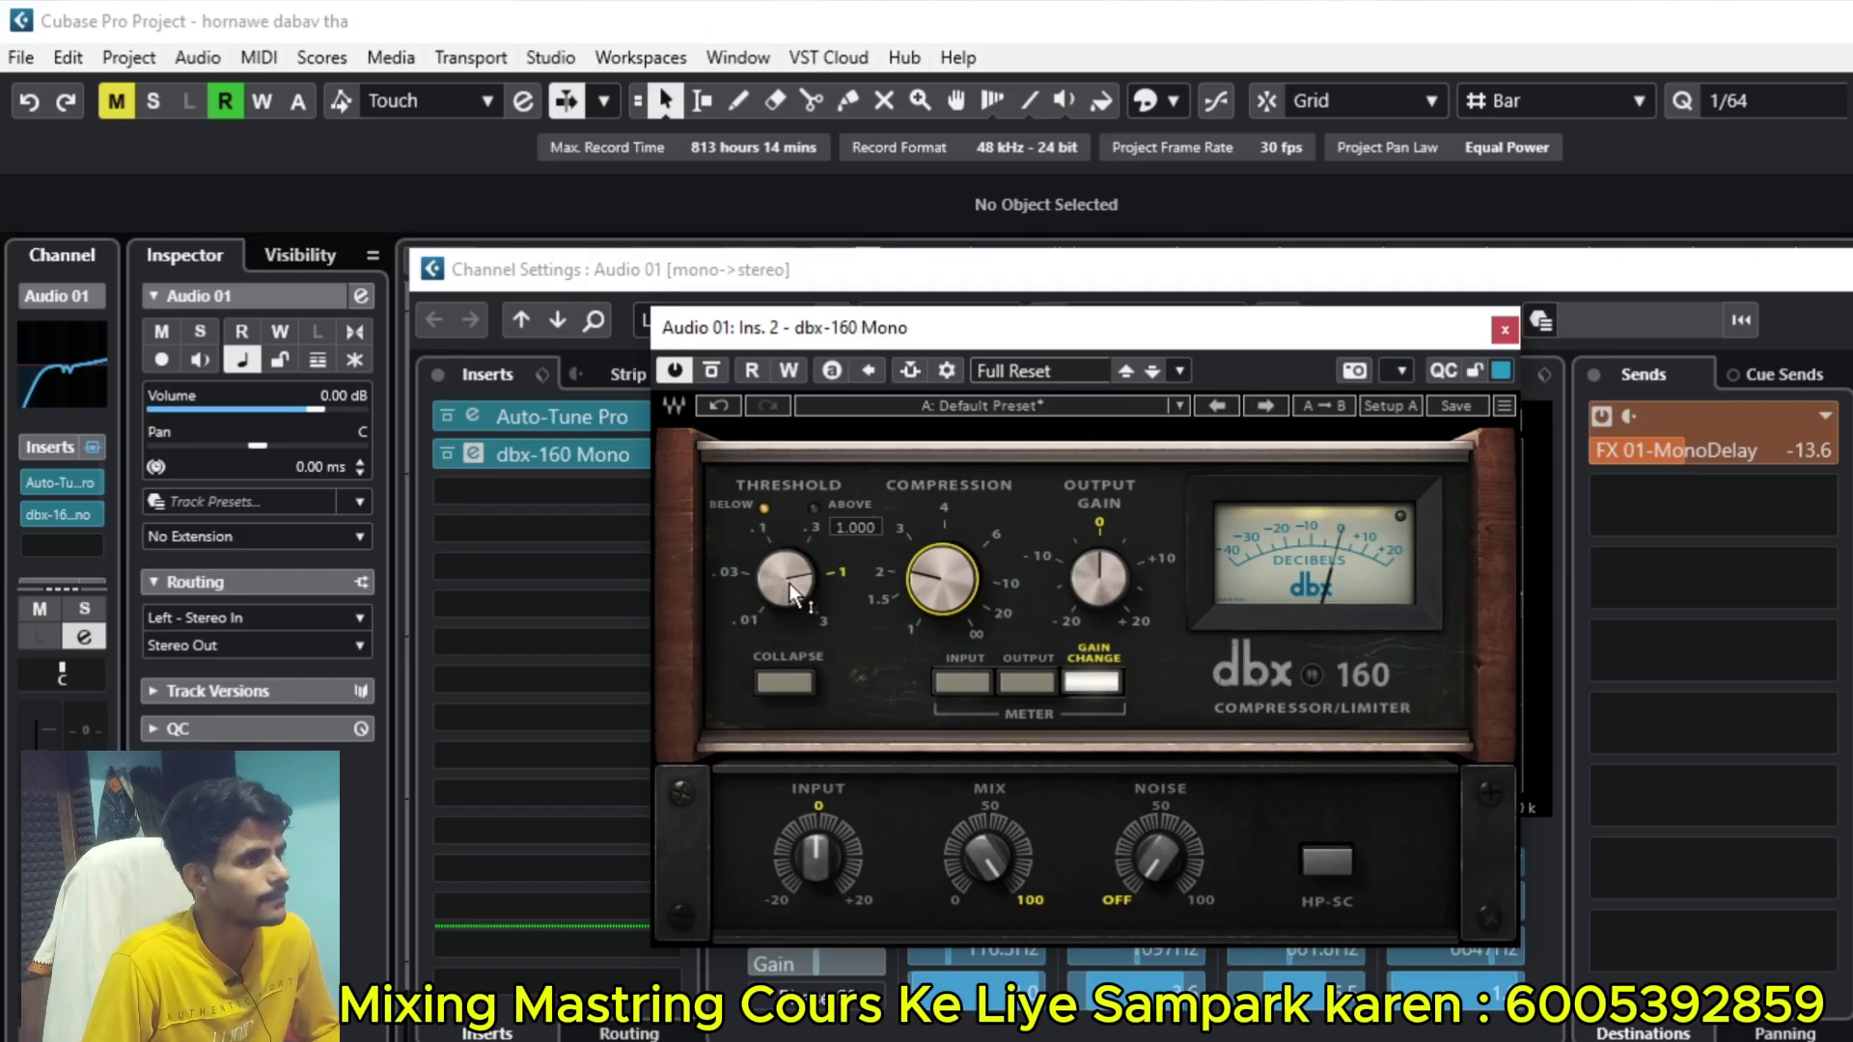
{"action": "left_click_drag", "start_coordinate": [793, 575], "coordinate": [794, 655]}
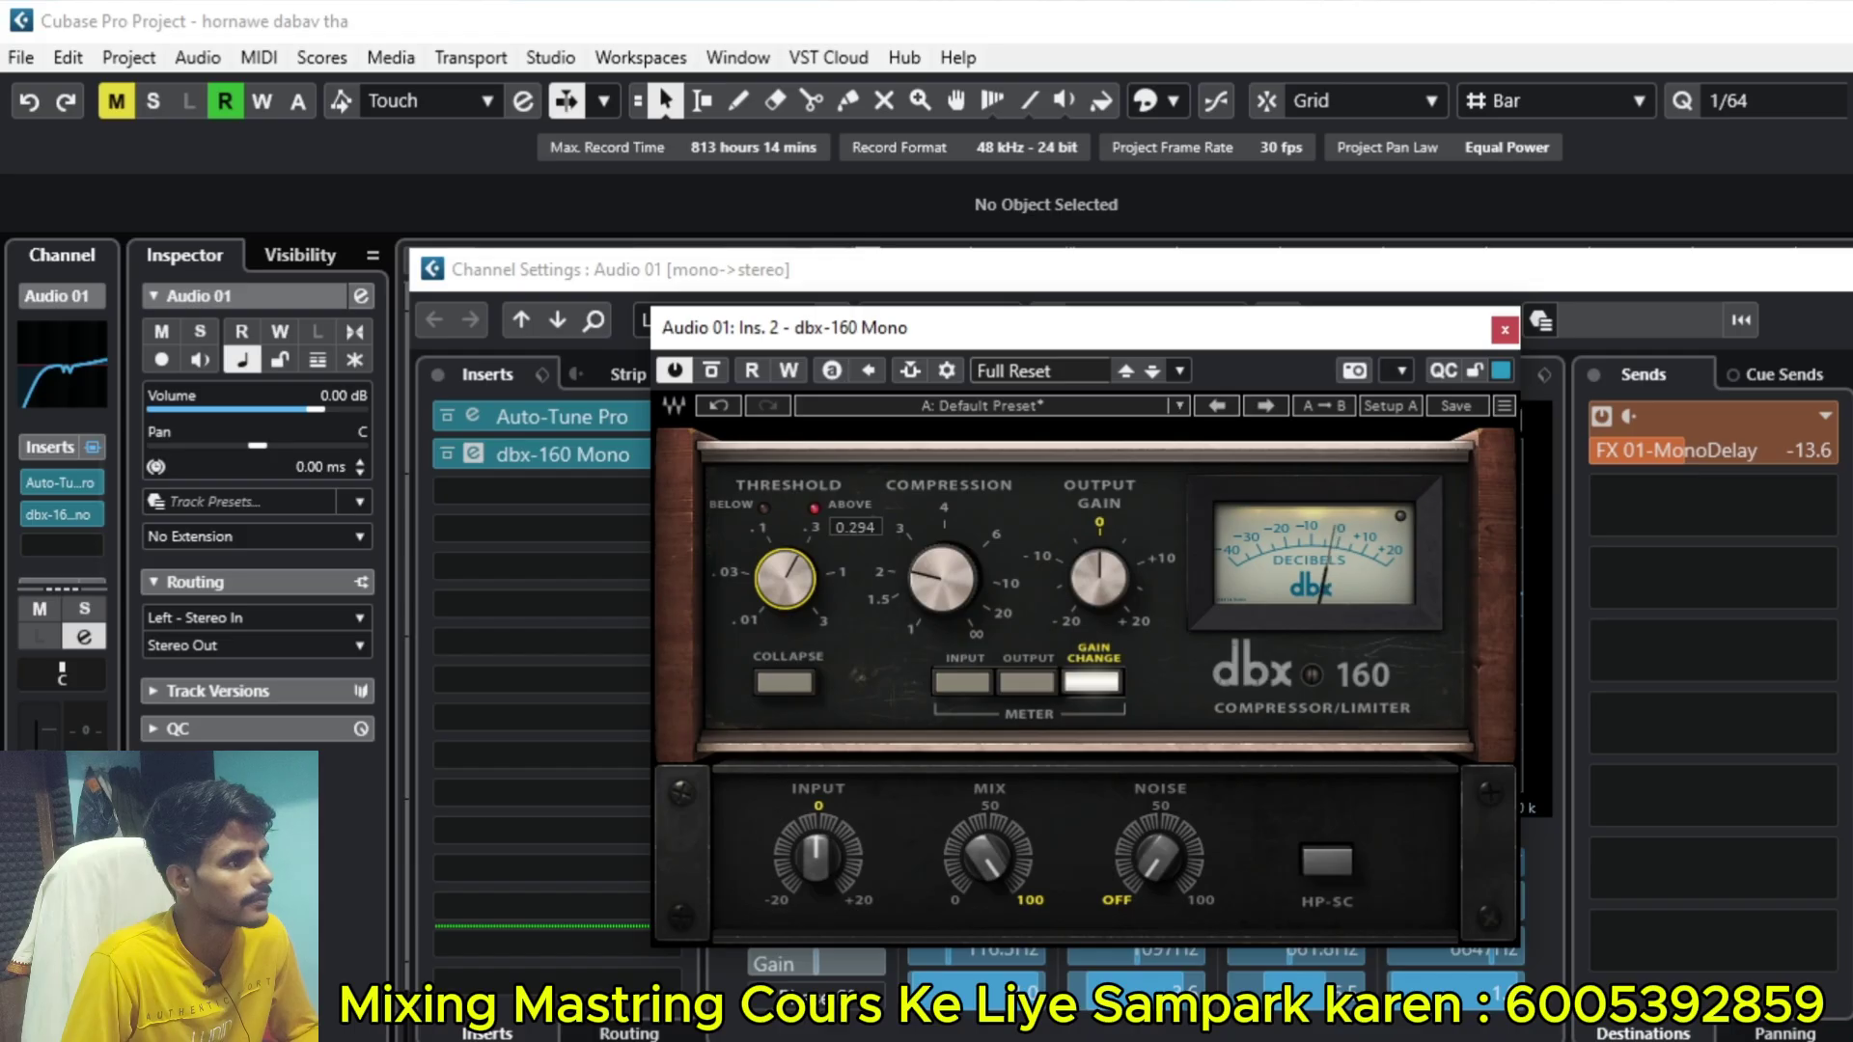
{"action": "left_click_drag", "start_coordinate": [793, 576], "coordinate": [785, 572]}
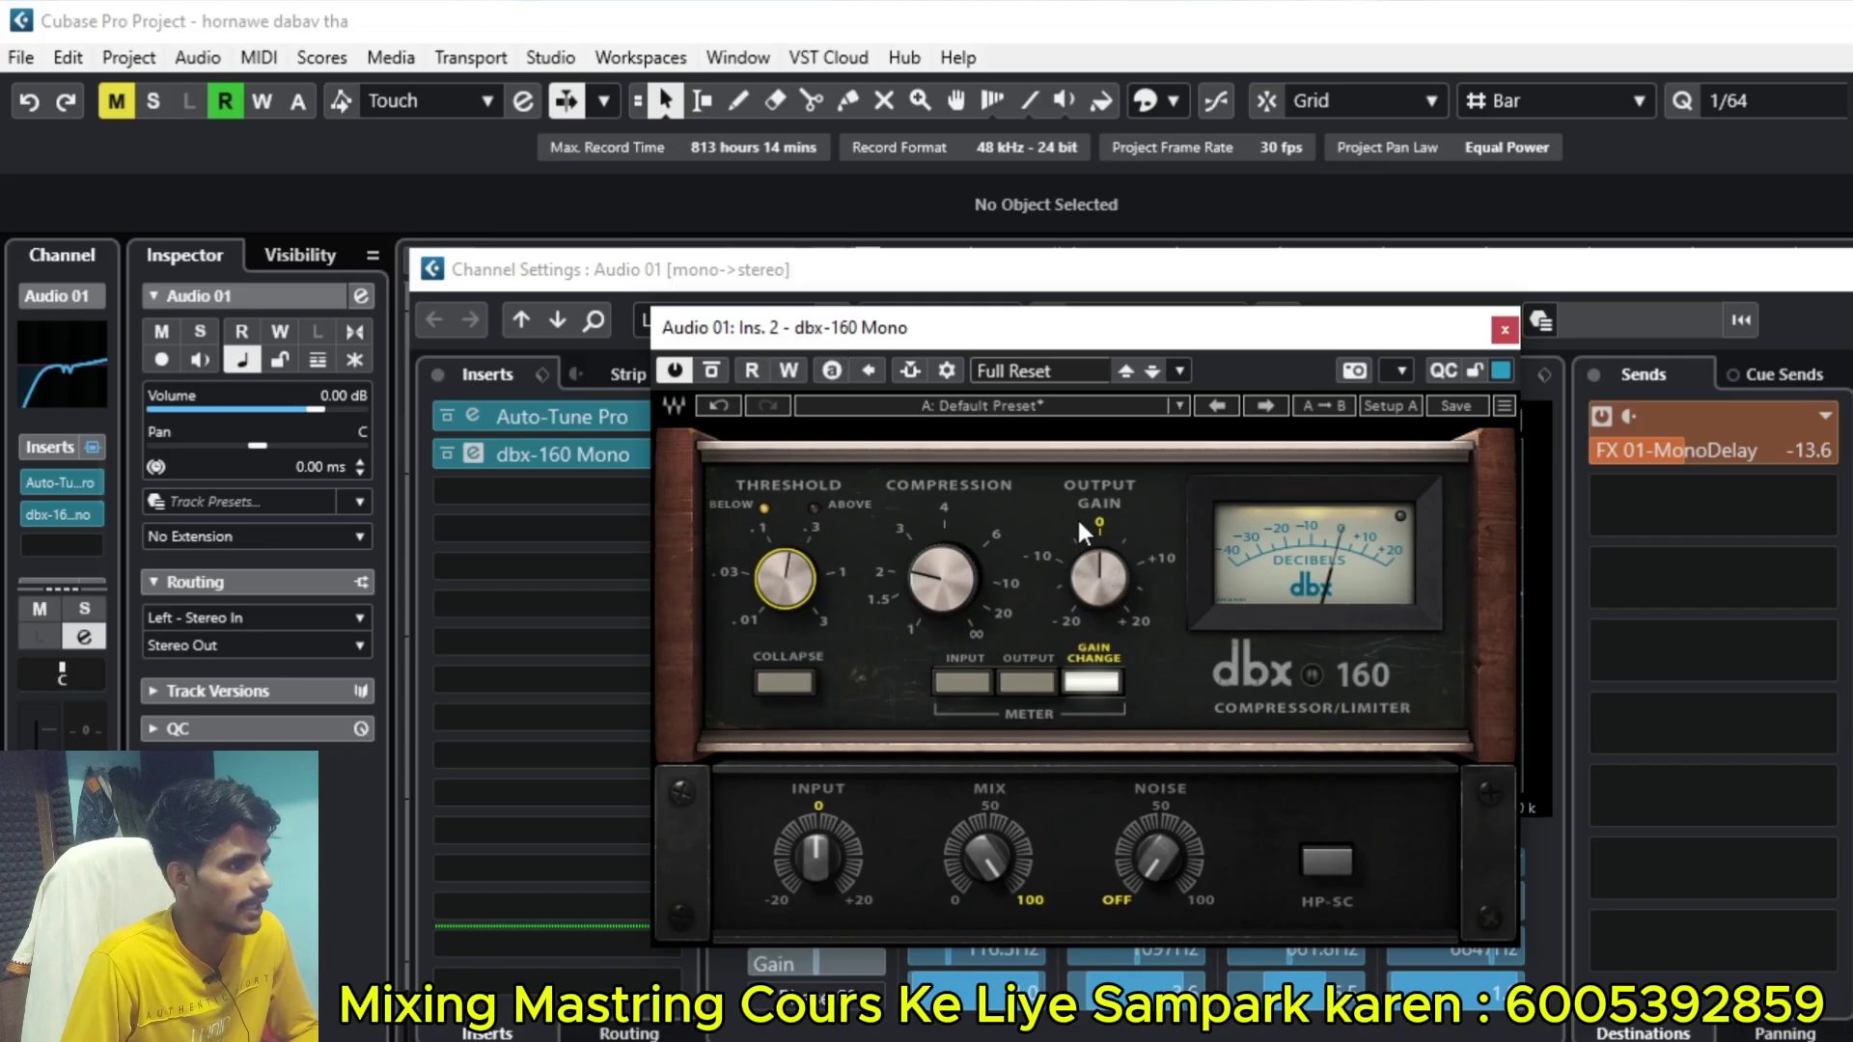
{"action": "left_click", "coordinate": [712, 372]}
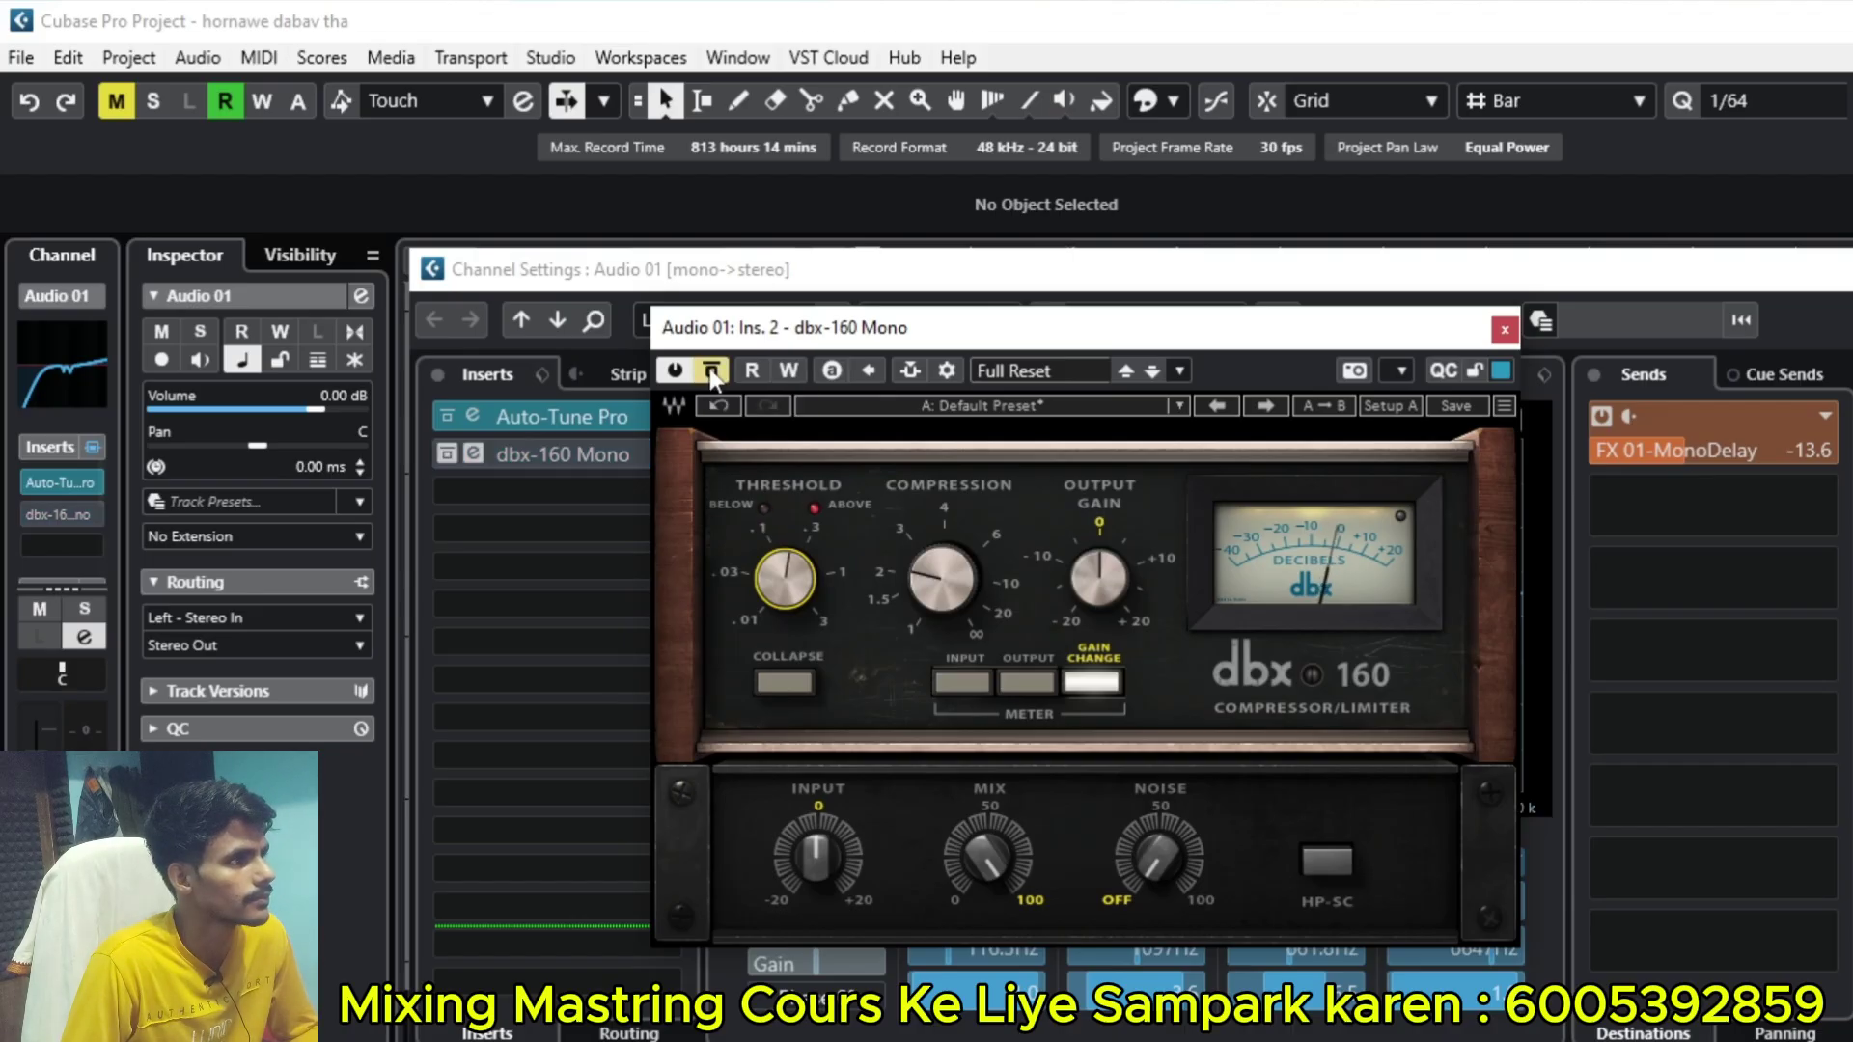
{"action": "left_click", "coordinate": [710, 370]}
Step: Try a raised output gain between 0 and +10 on the dbx-160, toggling its bypass to compare levels
{"action": "left_click_drag", "start_coordinate": [1097, 582], "coordinate": [1098, 535]}
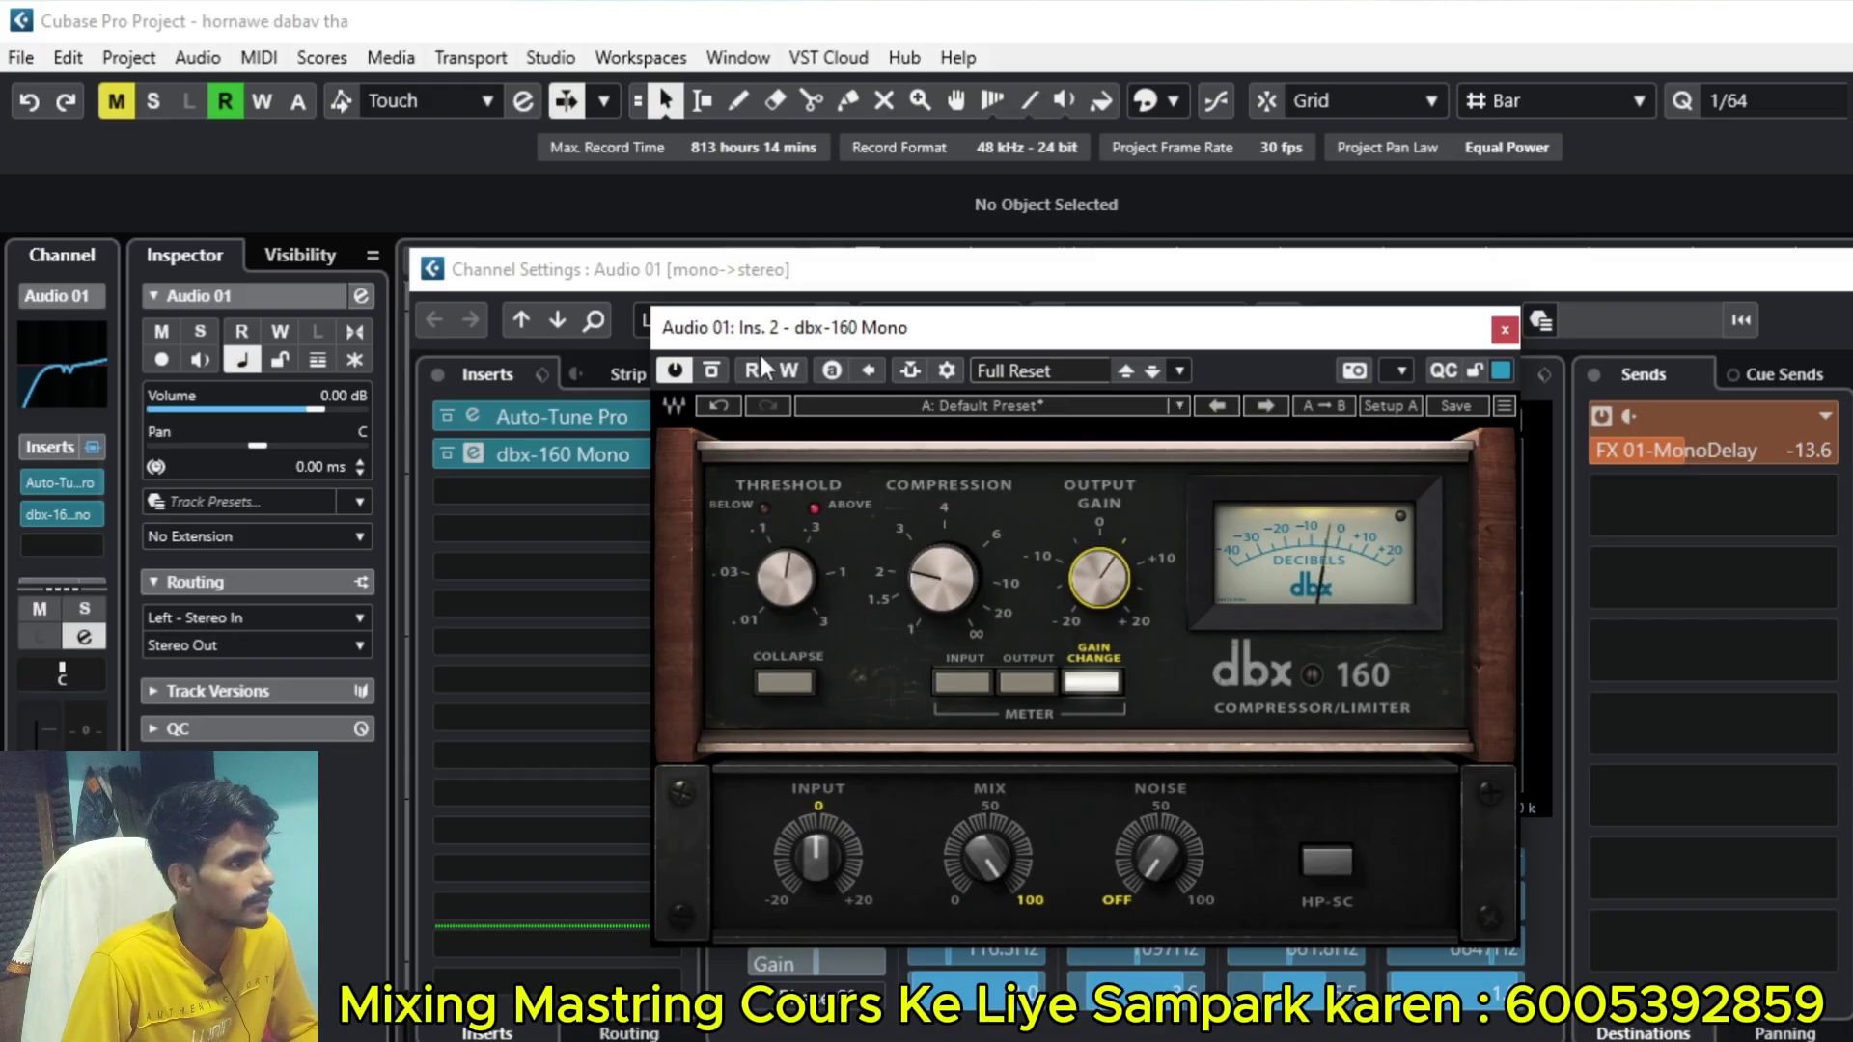
{"action": "left_click", "coordinate": [714, 372]}
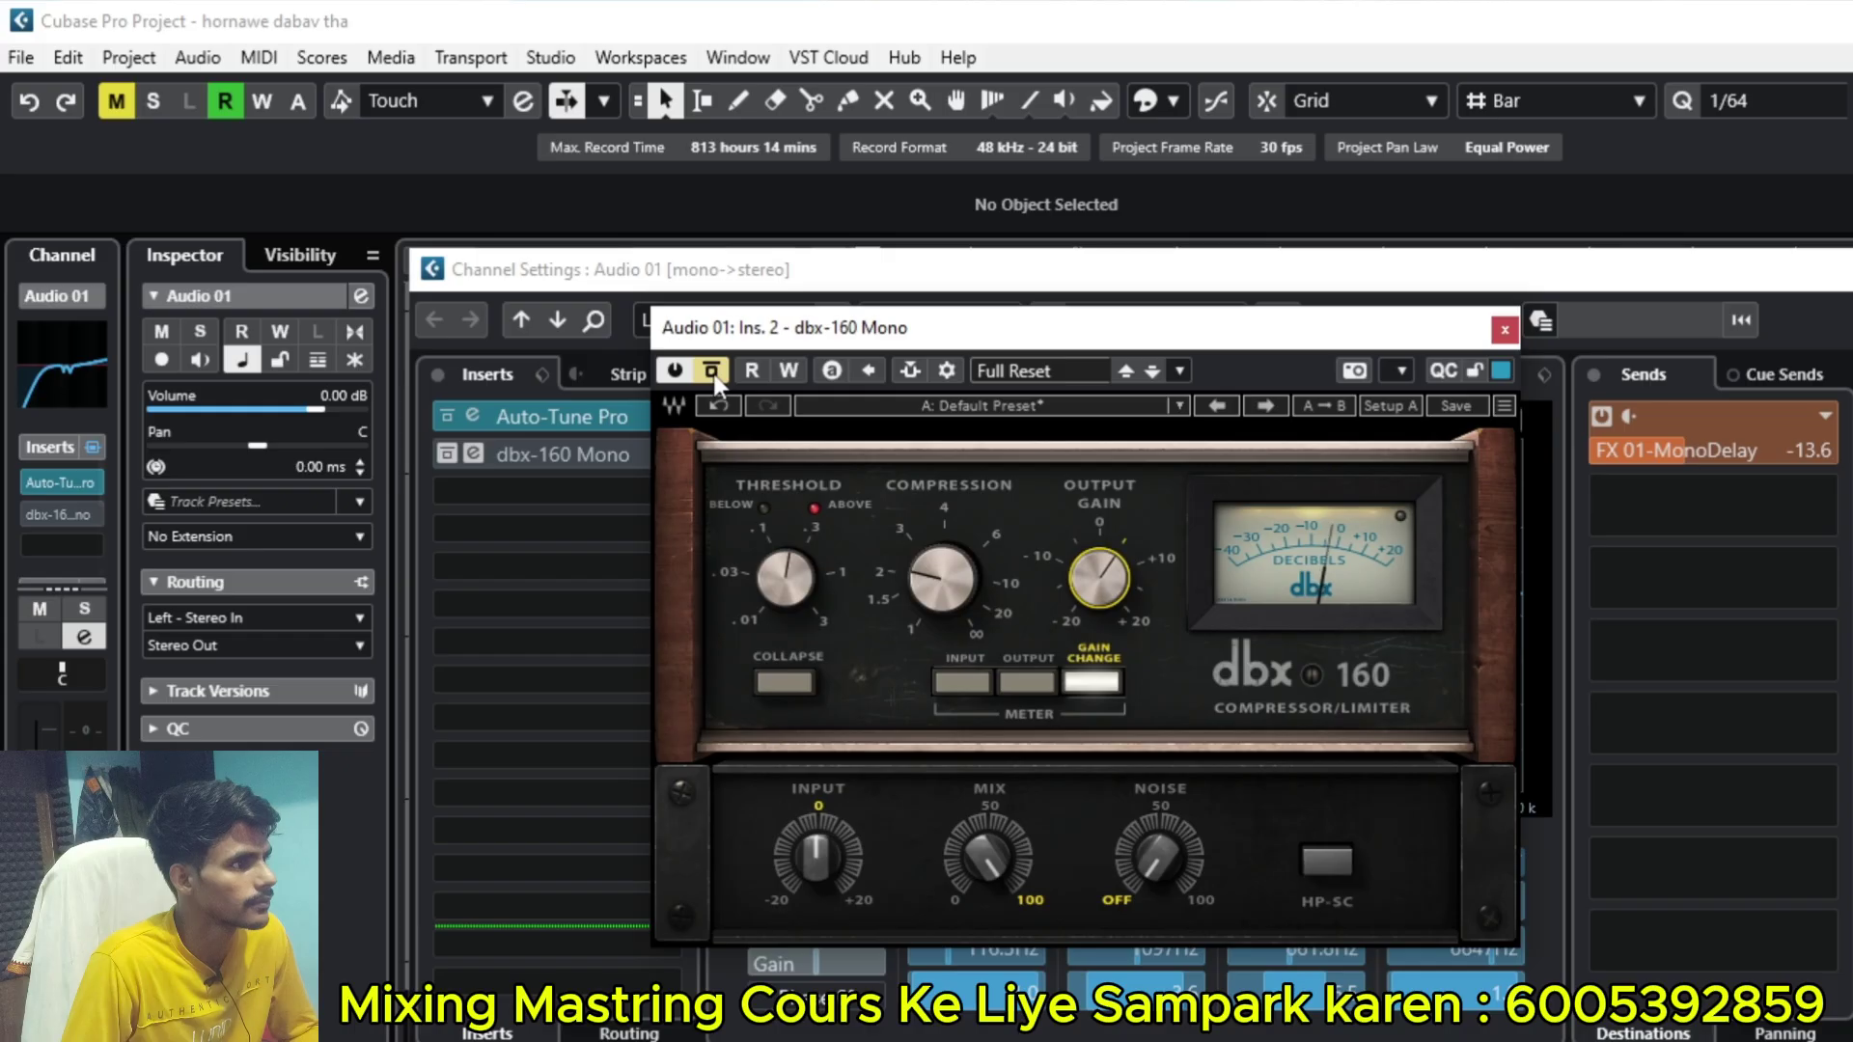
{"action": "left_click", "coordinate": [715, 373]}
{"action": "left_click", "coordinate": [713, 371]}
{"action": "left_click", "coordinate": [713, 372]}
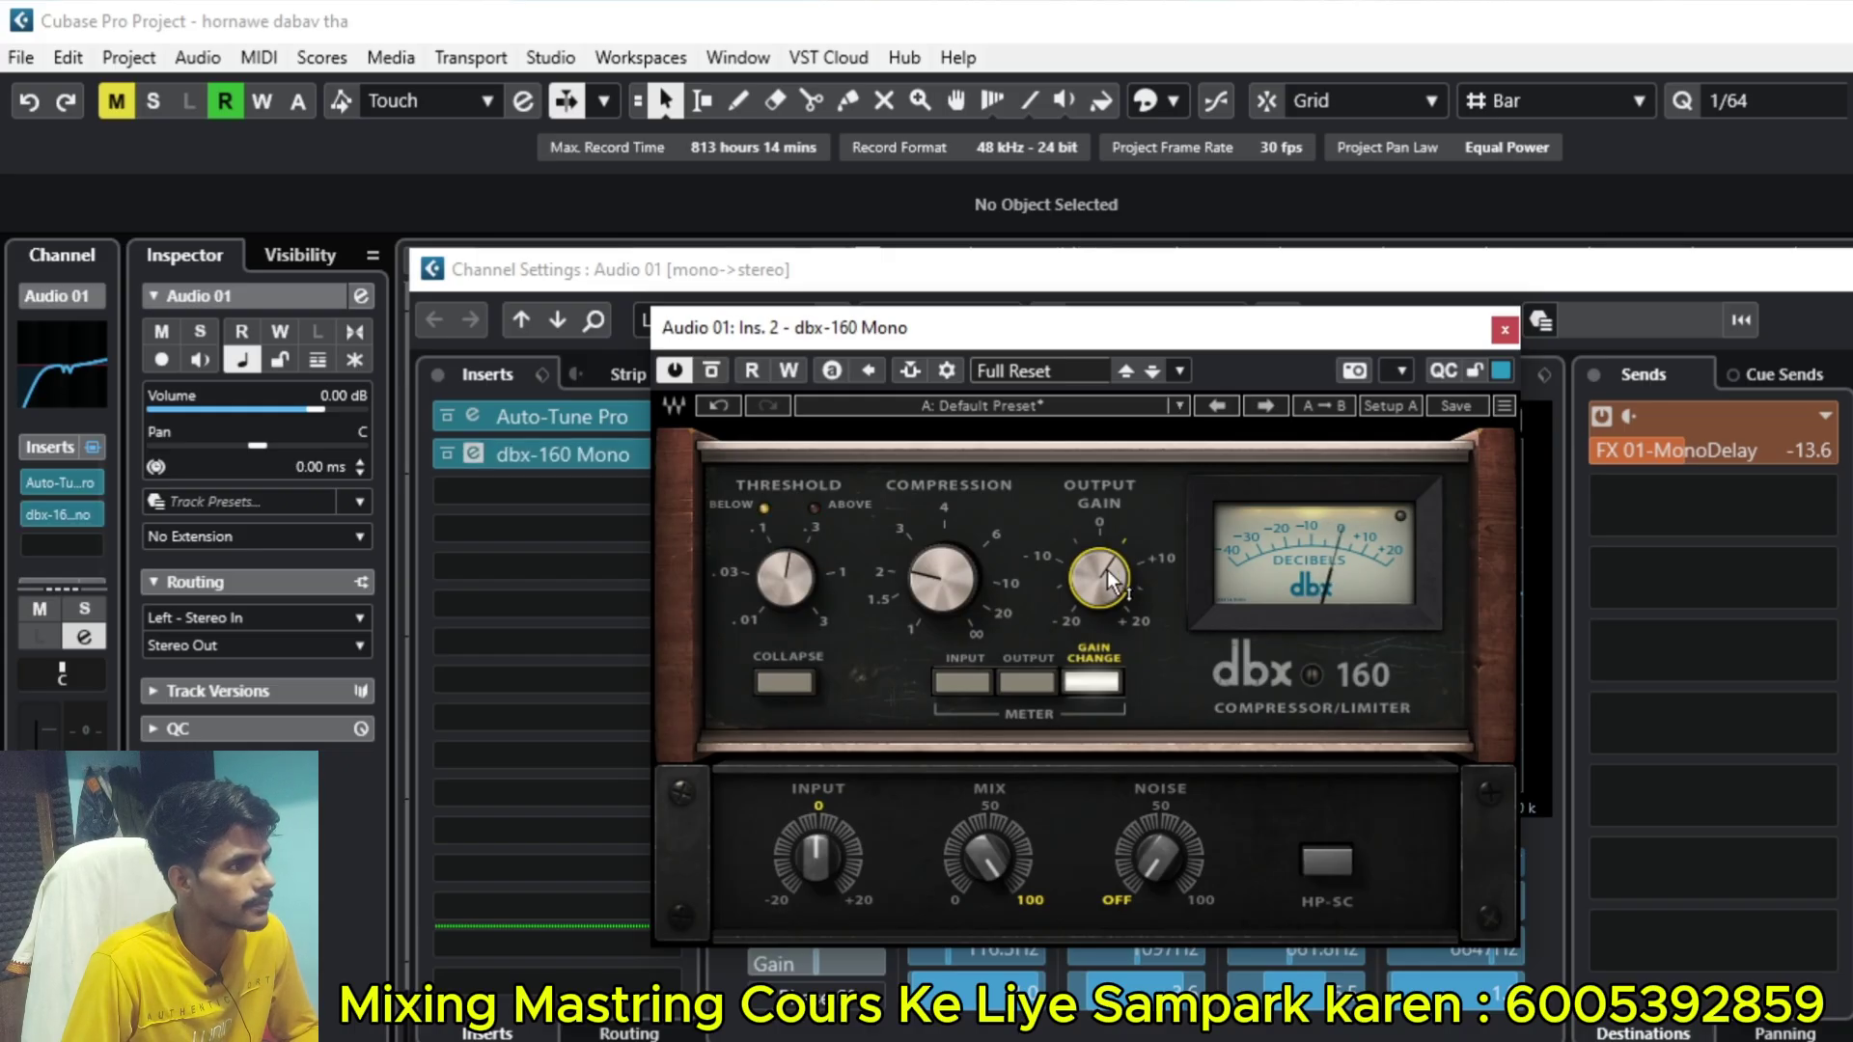
{"action": "mouse_move", "coordinate": [1101, 577]}
{"action": "left_click_drag", "start_coordinate": [1100, 577], "coordinate": [1085, 604]}
Step: Compare the vocal's loudness repeatedly with the dbx-160 bypassed and active at the raised output gain
{"action": "left_click", "coordinate": [711, 373]}
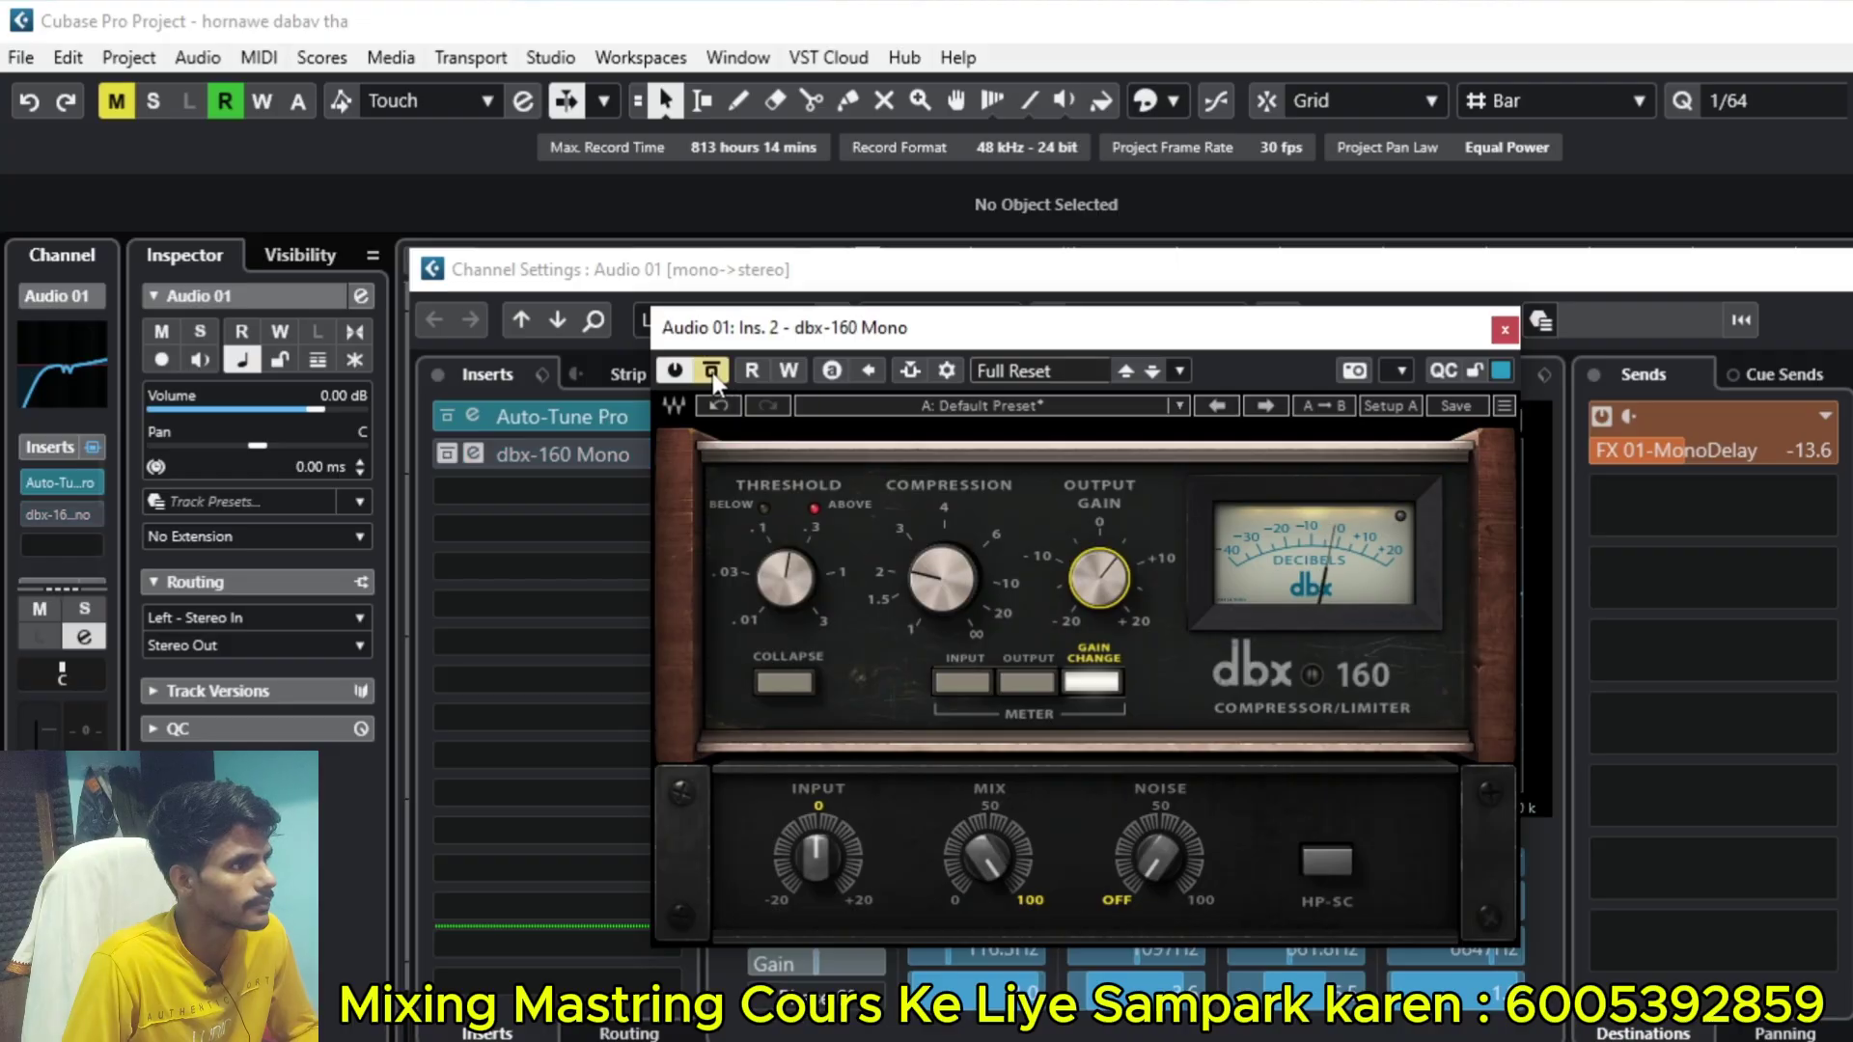
{"action": "left_click", "coordinate": [712, 373]}
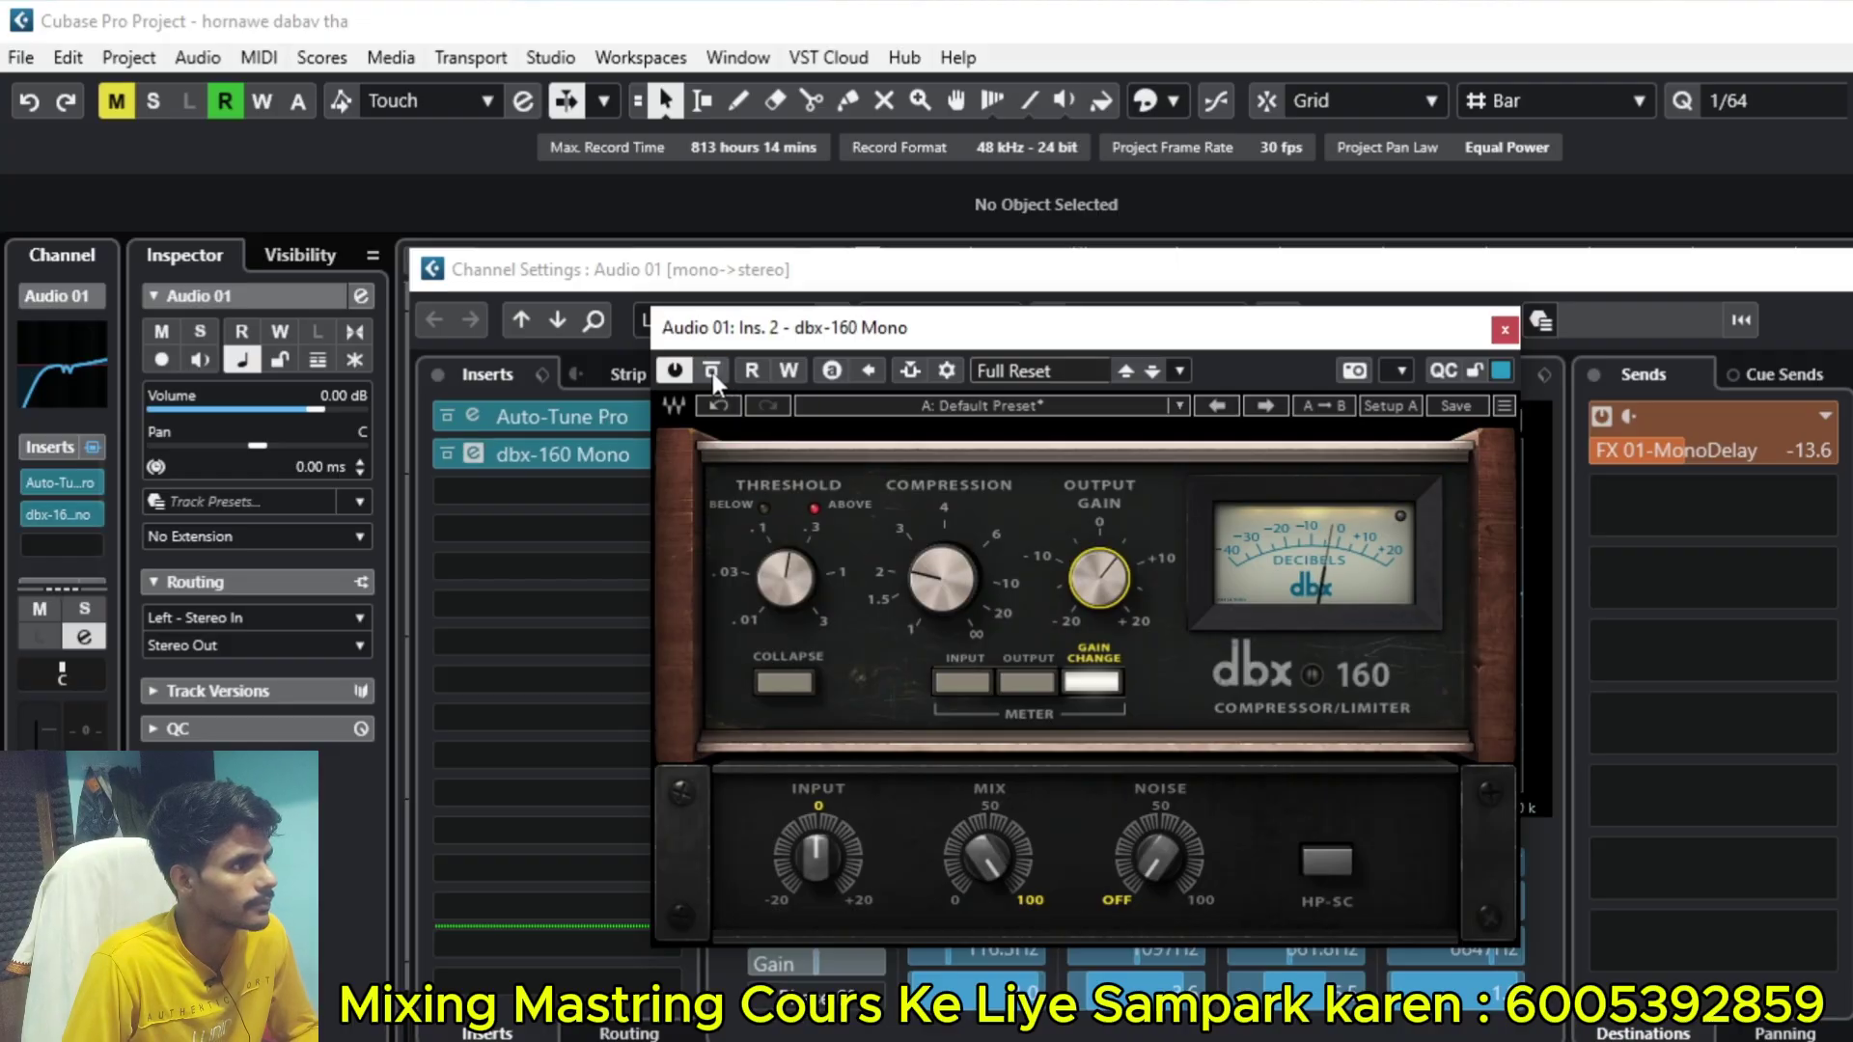
{"action": "left_click", "coordinate": [712, 372]}
{"action": "left_click", "coordinate": [712, 373]}
{"action": "left_click", "coordinate": [713, 373]}
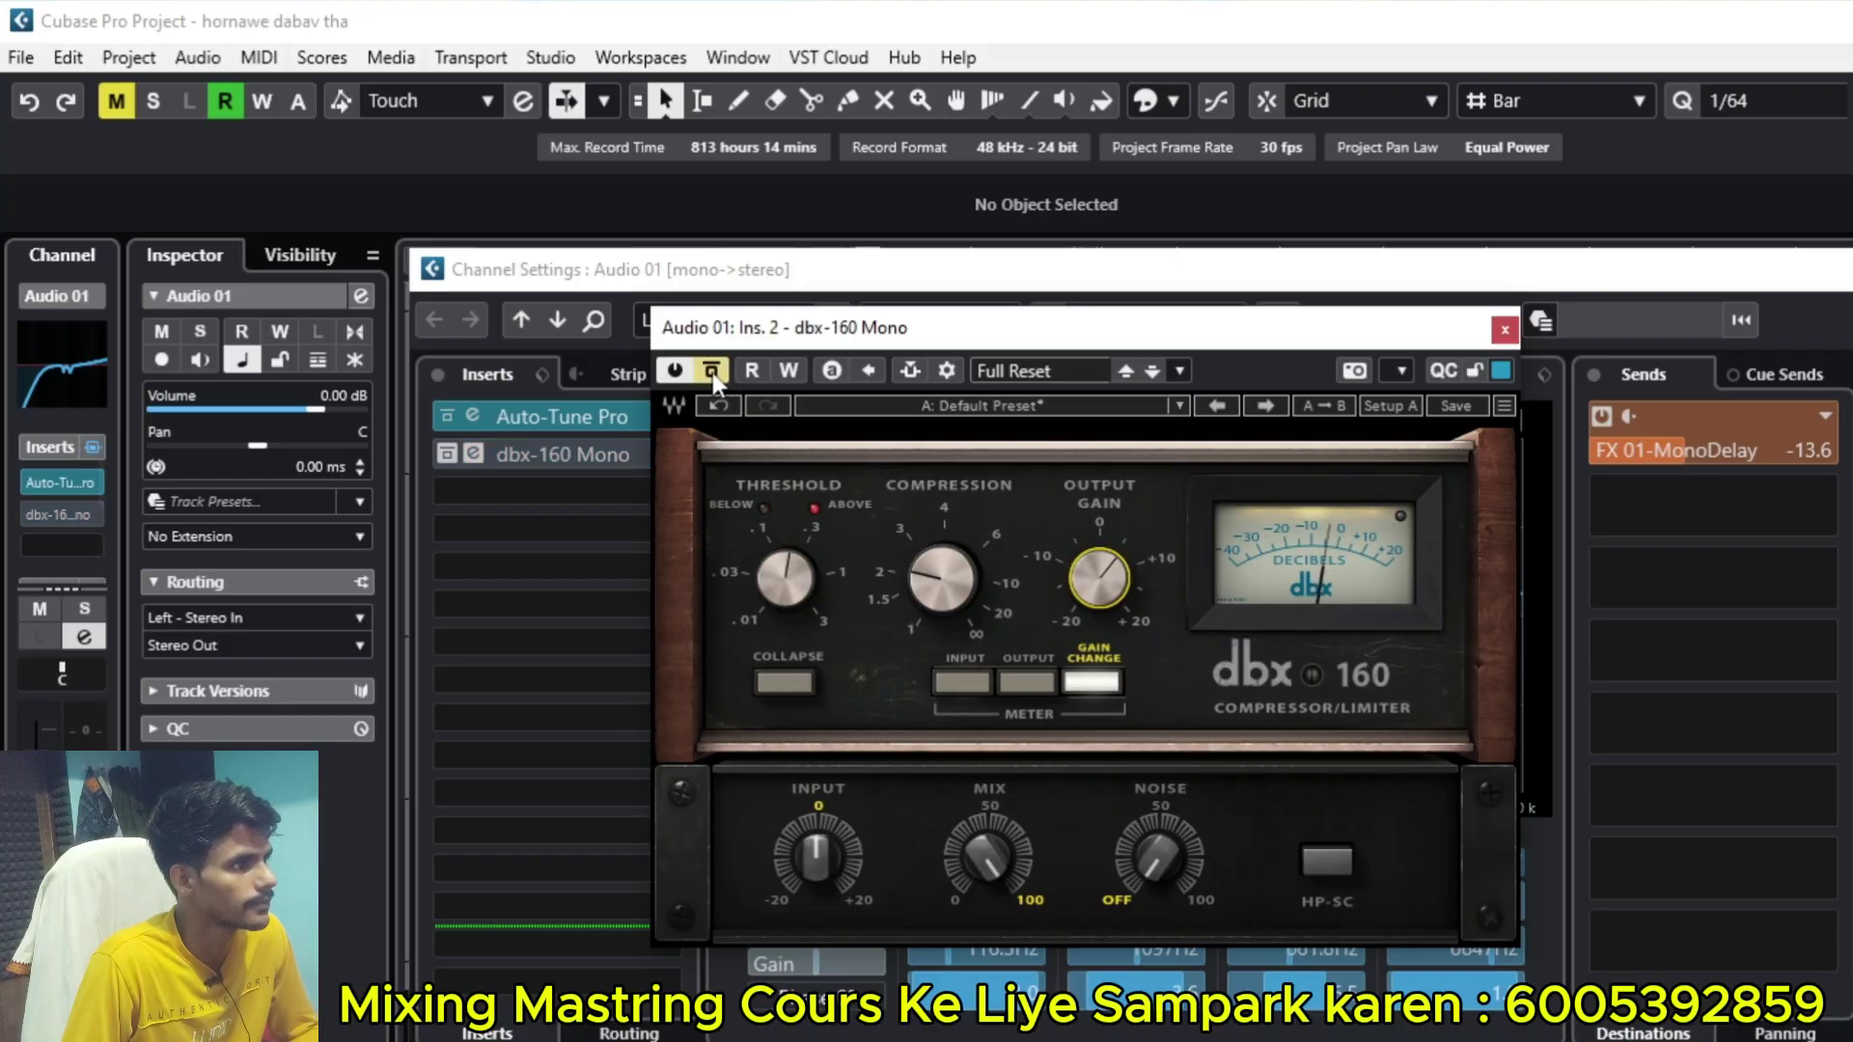
{"action": "left_click", "coordinate": [712, 373]}
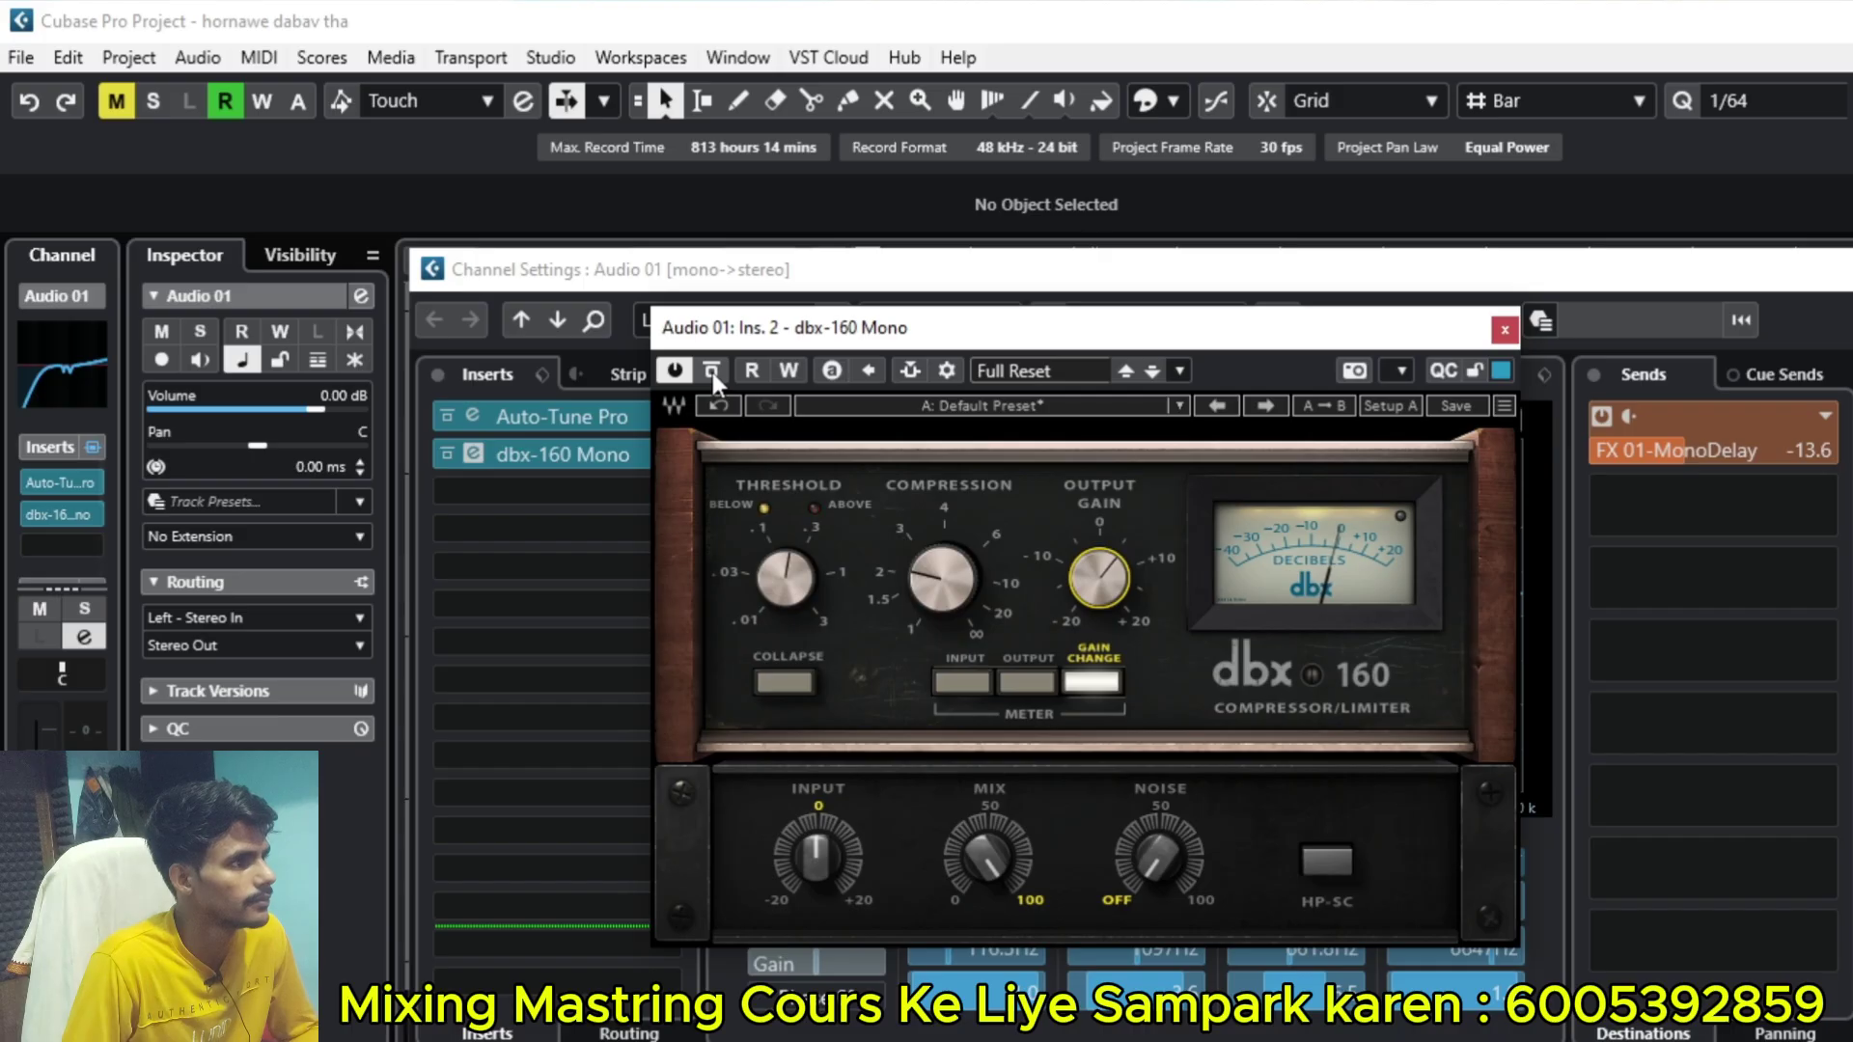
{"action": "left_click", "coordinate": [712, 373]}
{"action": "left_click", "coordinate": [712, 373]}
{"action": "left_click", "coordinate": [712, 373]}
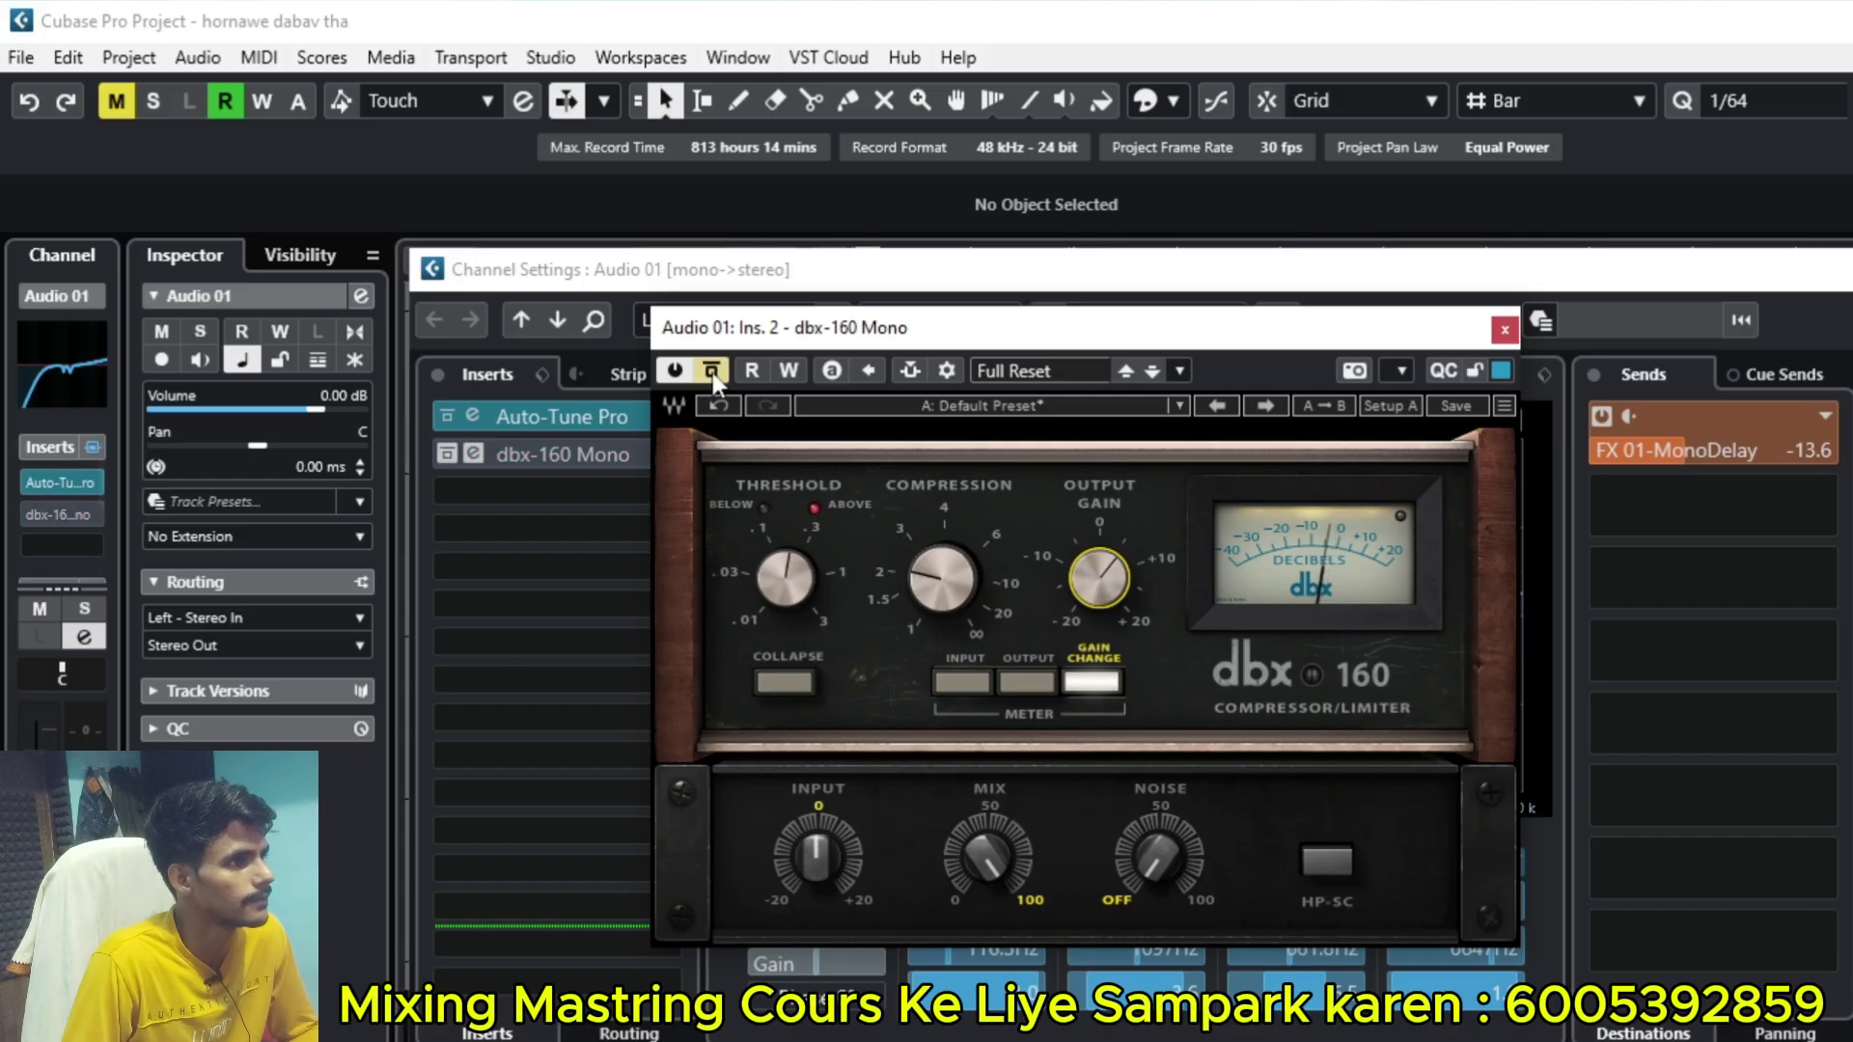
{"action": "left_click", "coordinate": [713, 373]}
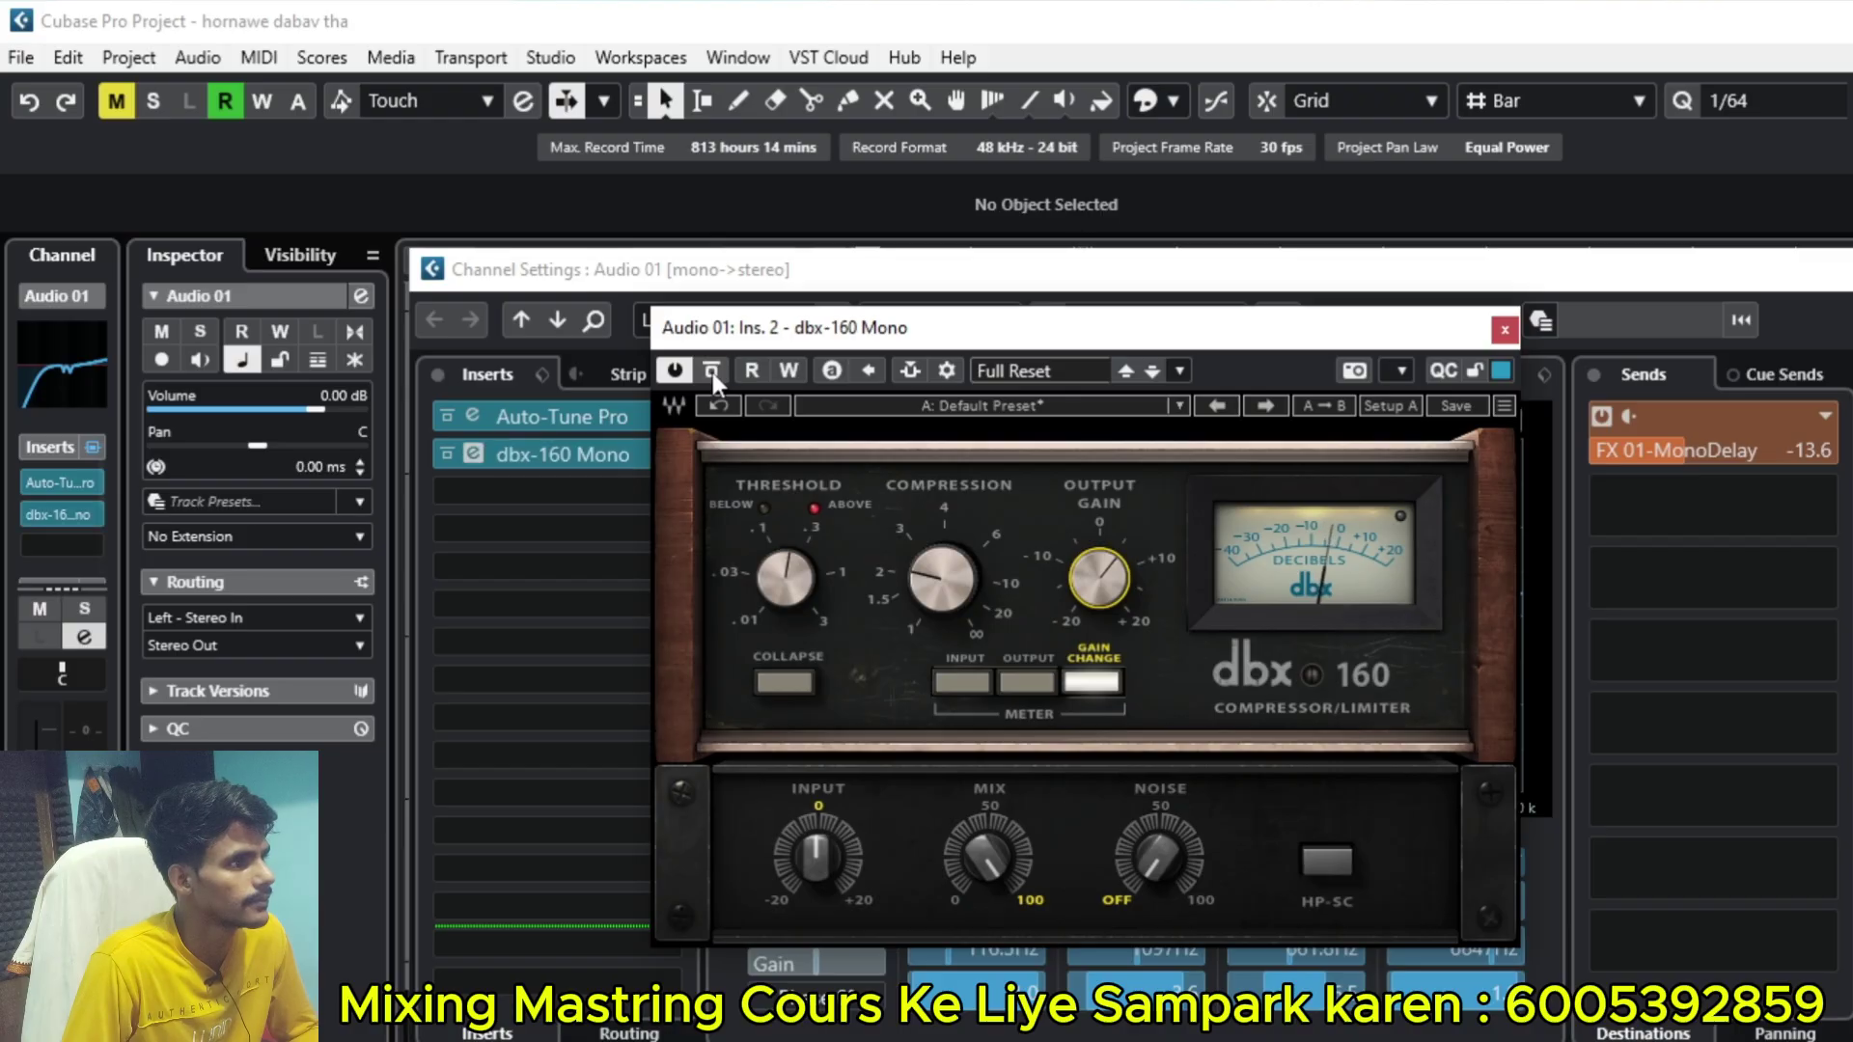
{"action": "left_click", "coordinate": [712, 372]}
{"action": "left_click", "coordinate": [712, 373]}
{"action": "left_click", "coordinate": [712, 372]}
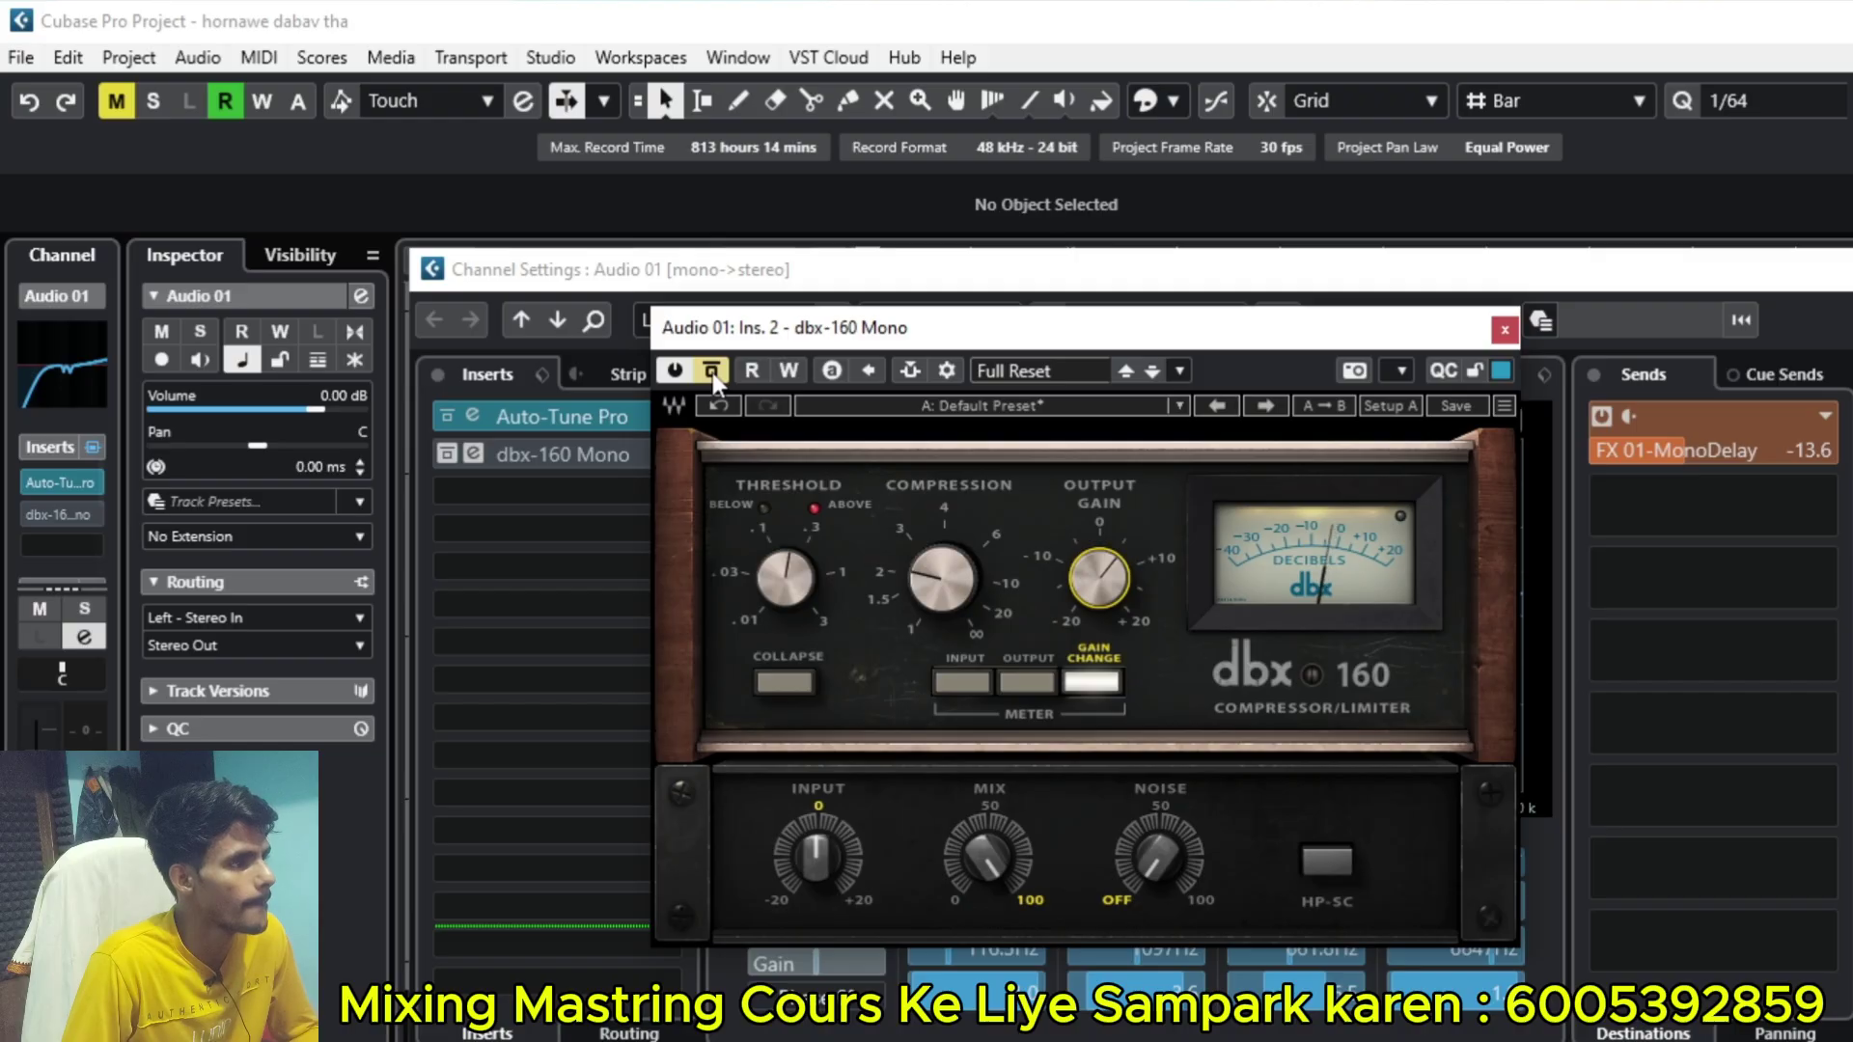
{"action": "left_click", "coordinate": [713, 372]}
{"action": "left_click", "coordinate": [713, 372]}
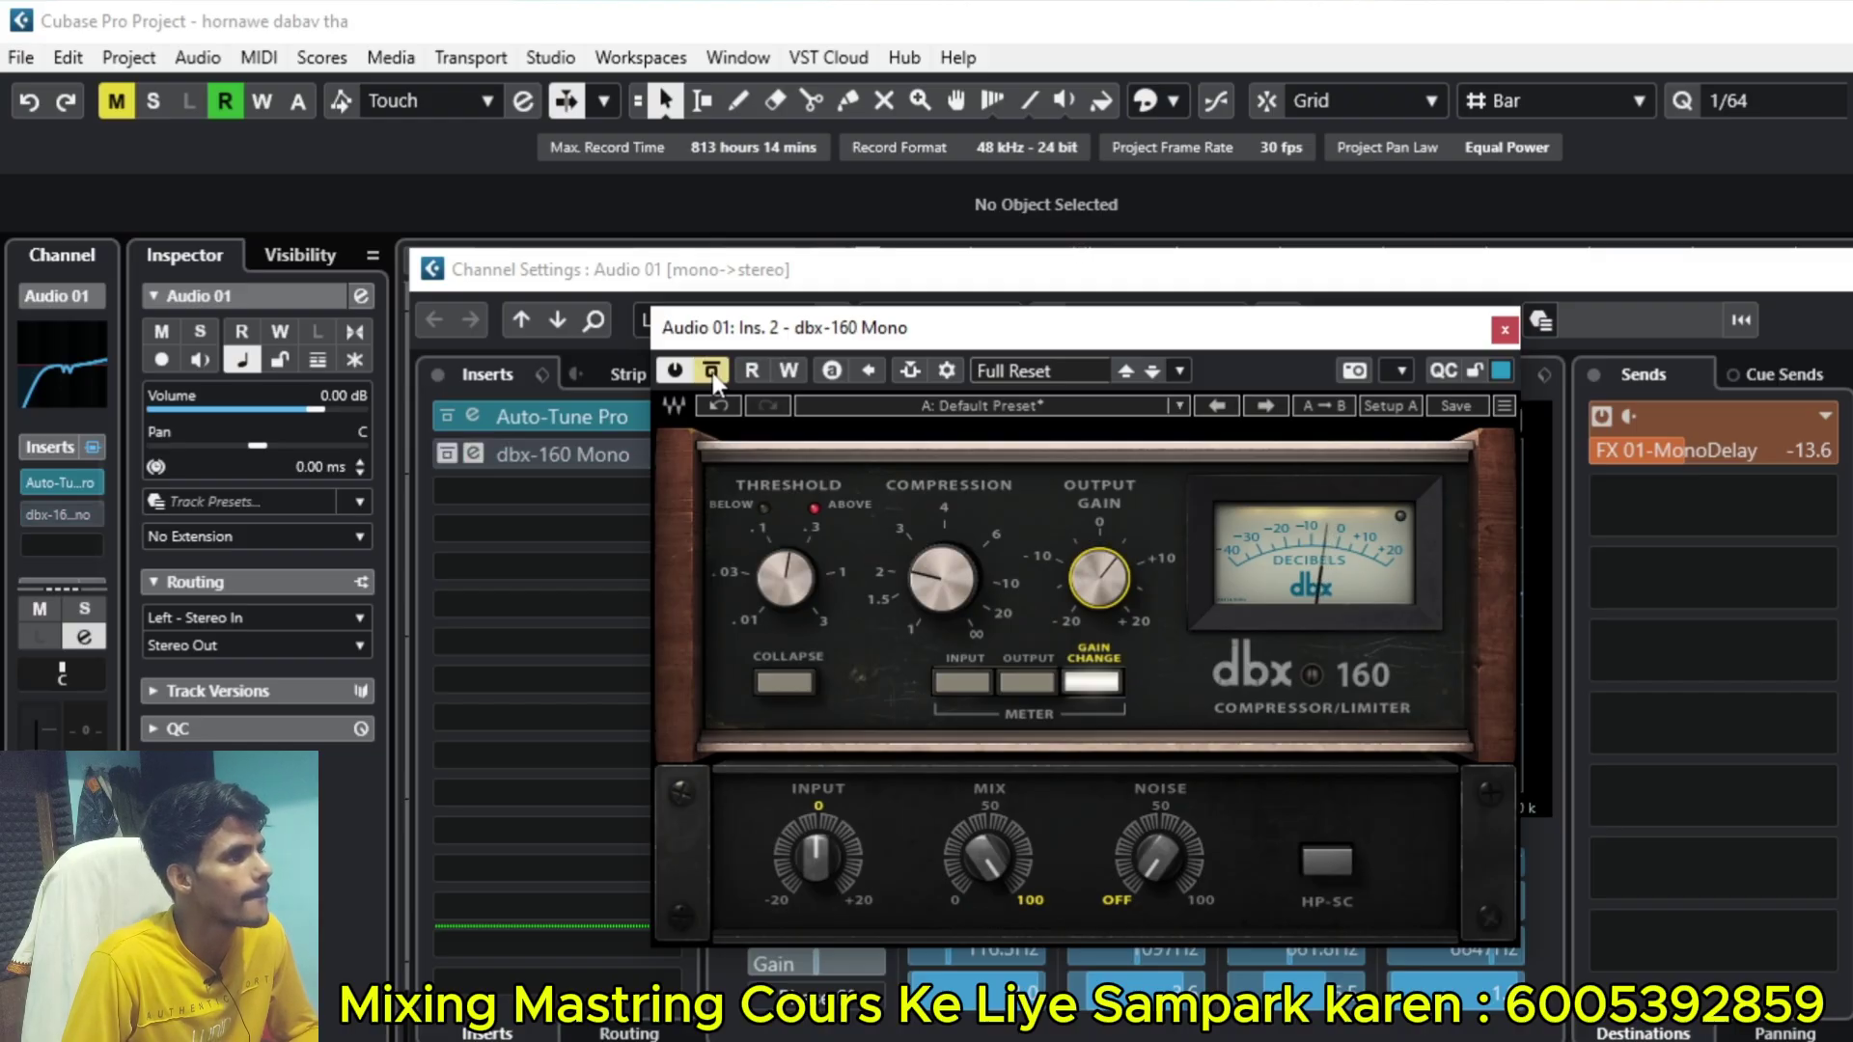
Step: Try reducing the dbx-160's output gain to just above 0, and compare the bypassed and processed vocal
{"action": "mouse_move", "coordinate": [1096, 567]}
{"action": "left_mouse_down"}
{"action": "mouse_move", "coordinate": [1090, 546]}
{"action": "mouse_move", "coordinate": [1090, 571]}
{"action": "left_mouse_up"}
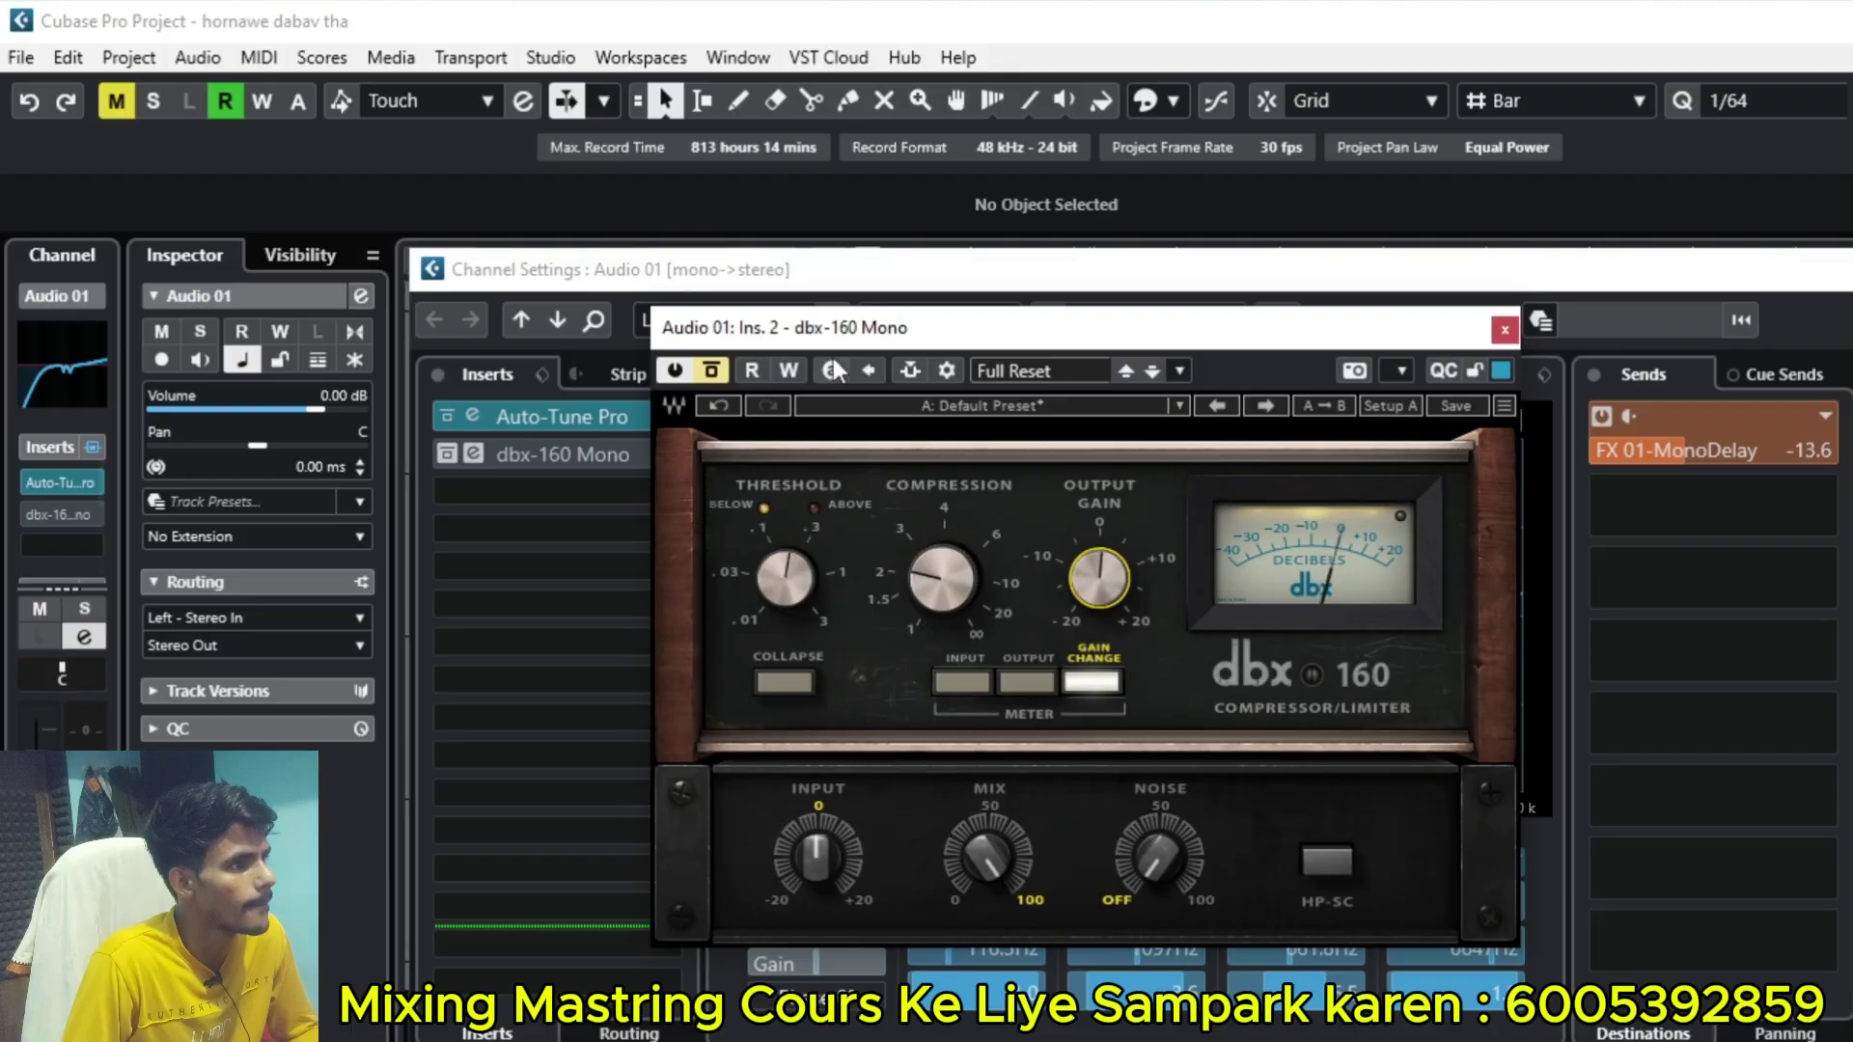
{"action": "left_click", "coordinate": [703, 372]}
{"action": "left_click", "coordinate": [709, 372]}
{"action": "left_click", "coordinate": [710, 372]}
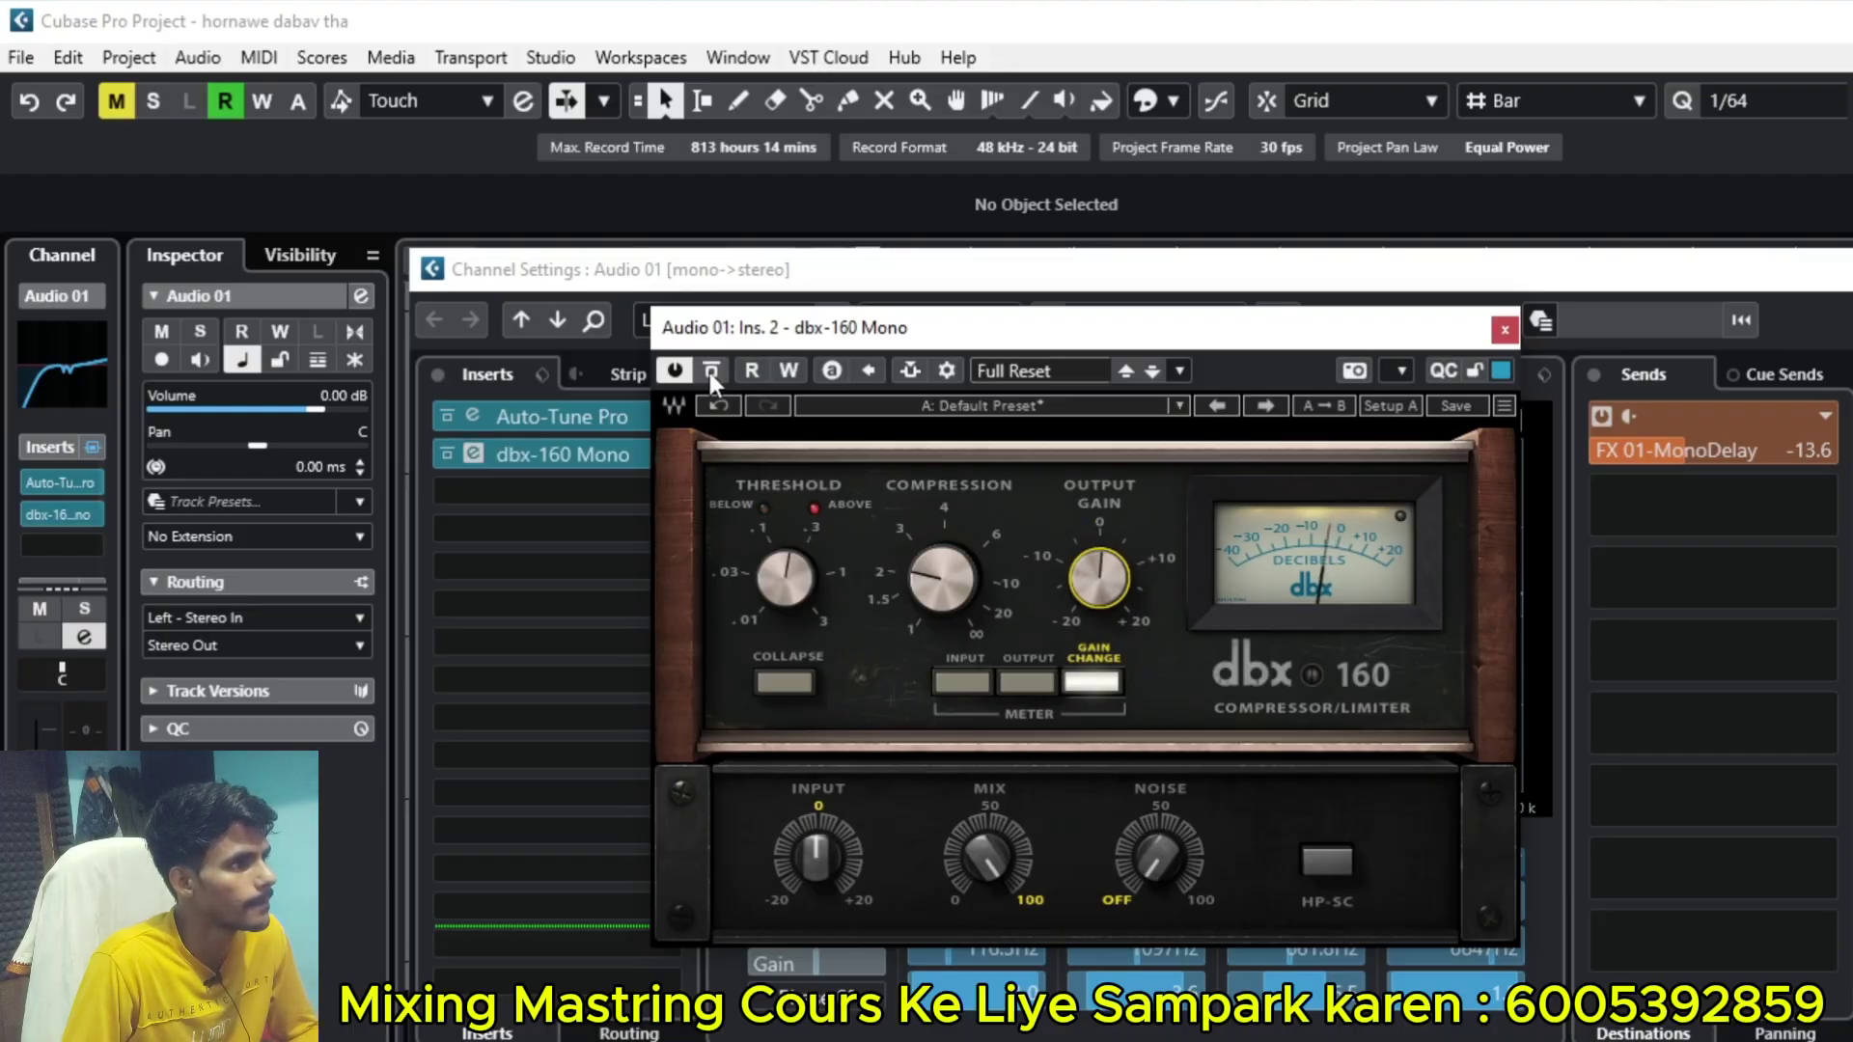
{"action": "left_click", "coordinate": [710, 373]}
{"action": "left_click", "coordinate": [709, 373]}
{"action": "left_click", "coordinate": [709, 372]}
Step: Try an output gain of 1.6 on the dbx-160 and compare the vocal level with the compressor bypassed and active
{"action": "left_click_drag", "start_coordinate": [1098, 577], "coordinate": [1098, 569]}
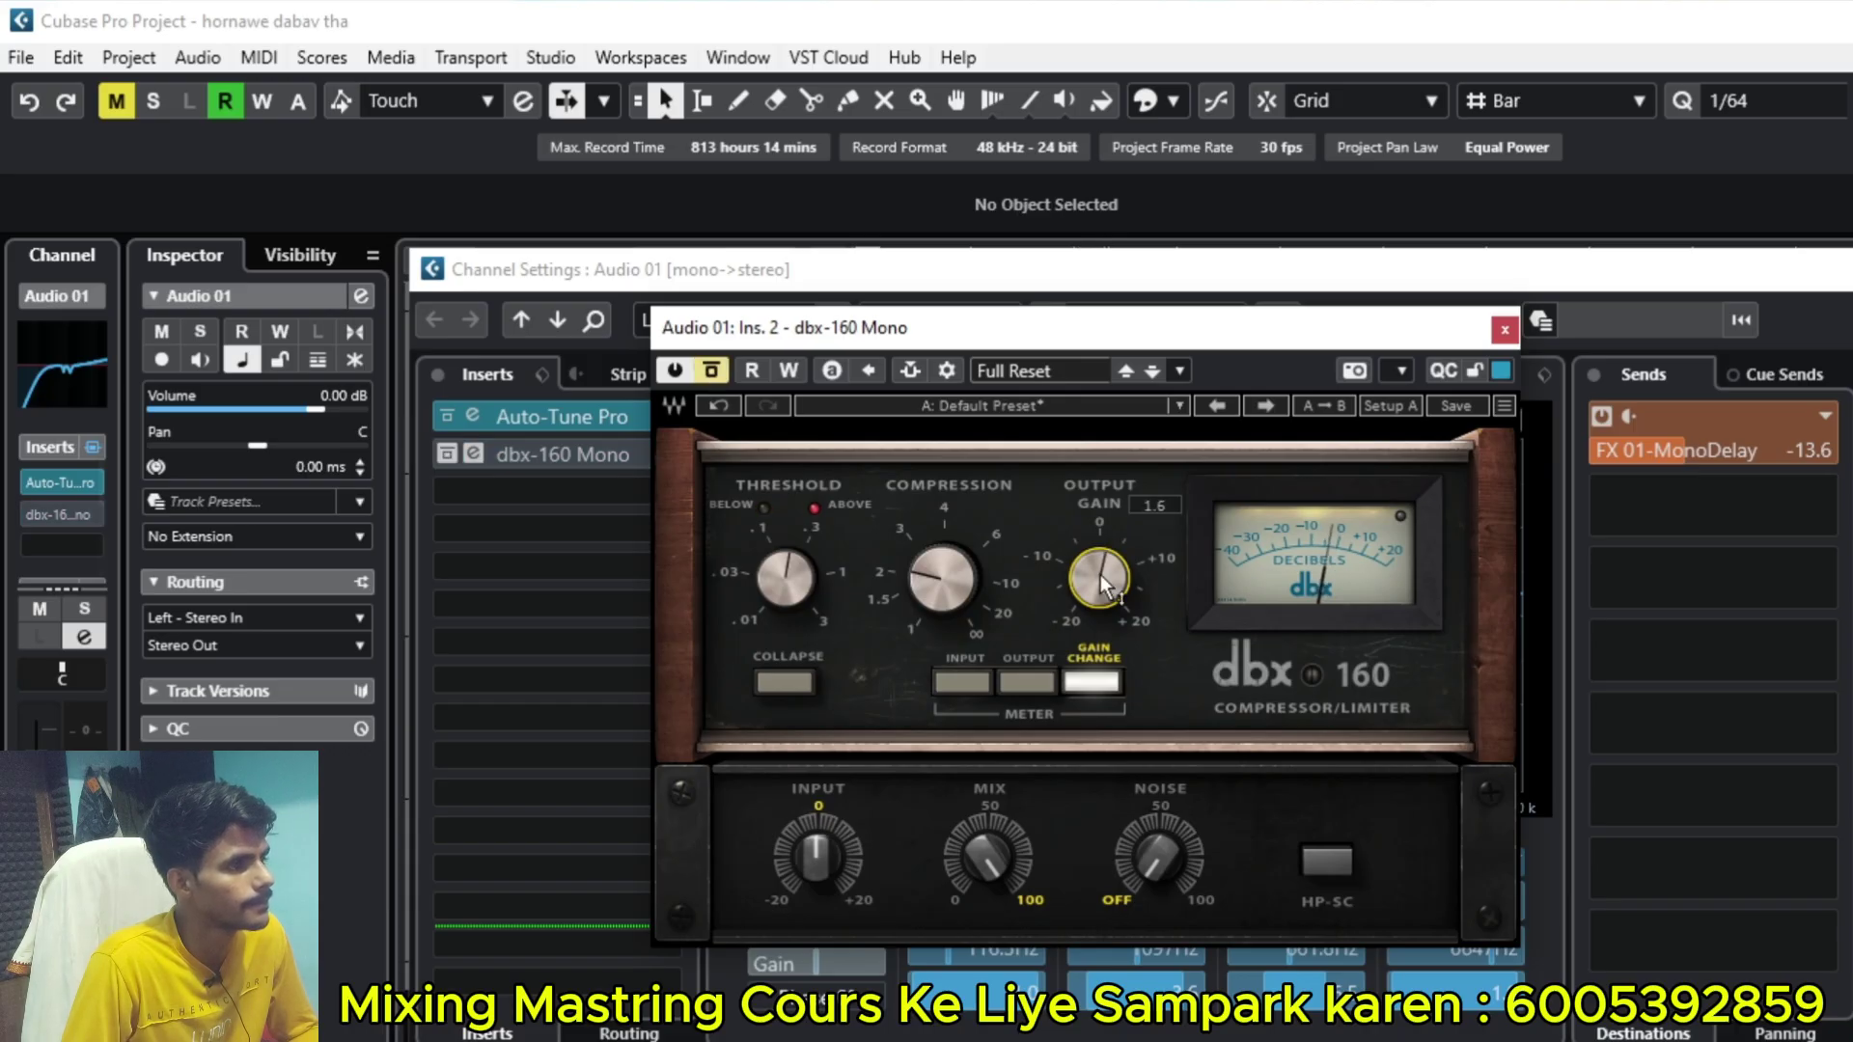
{"action": "left_click", "coordinate": [710, 374]}
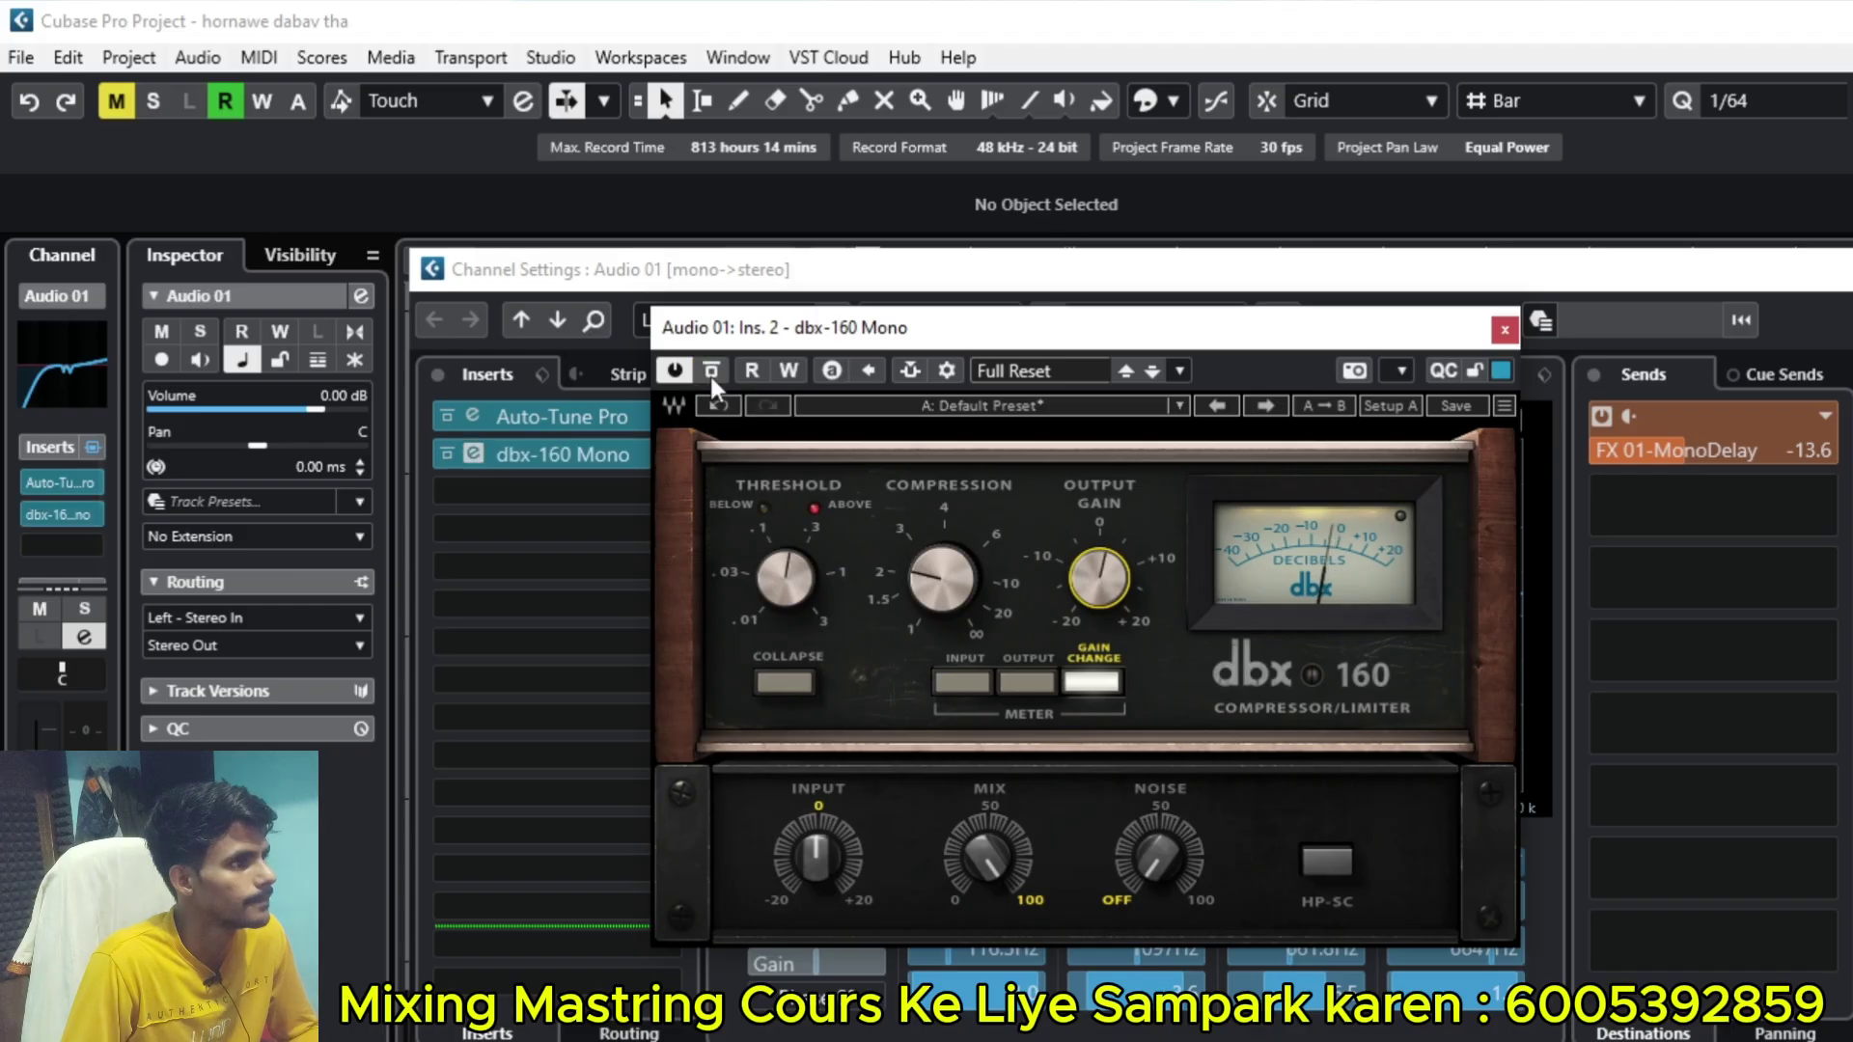
{"action": "left_click", "coordinate": [711, 376]}
{"action": "left_click", "coordinate": [710, 376]}
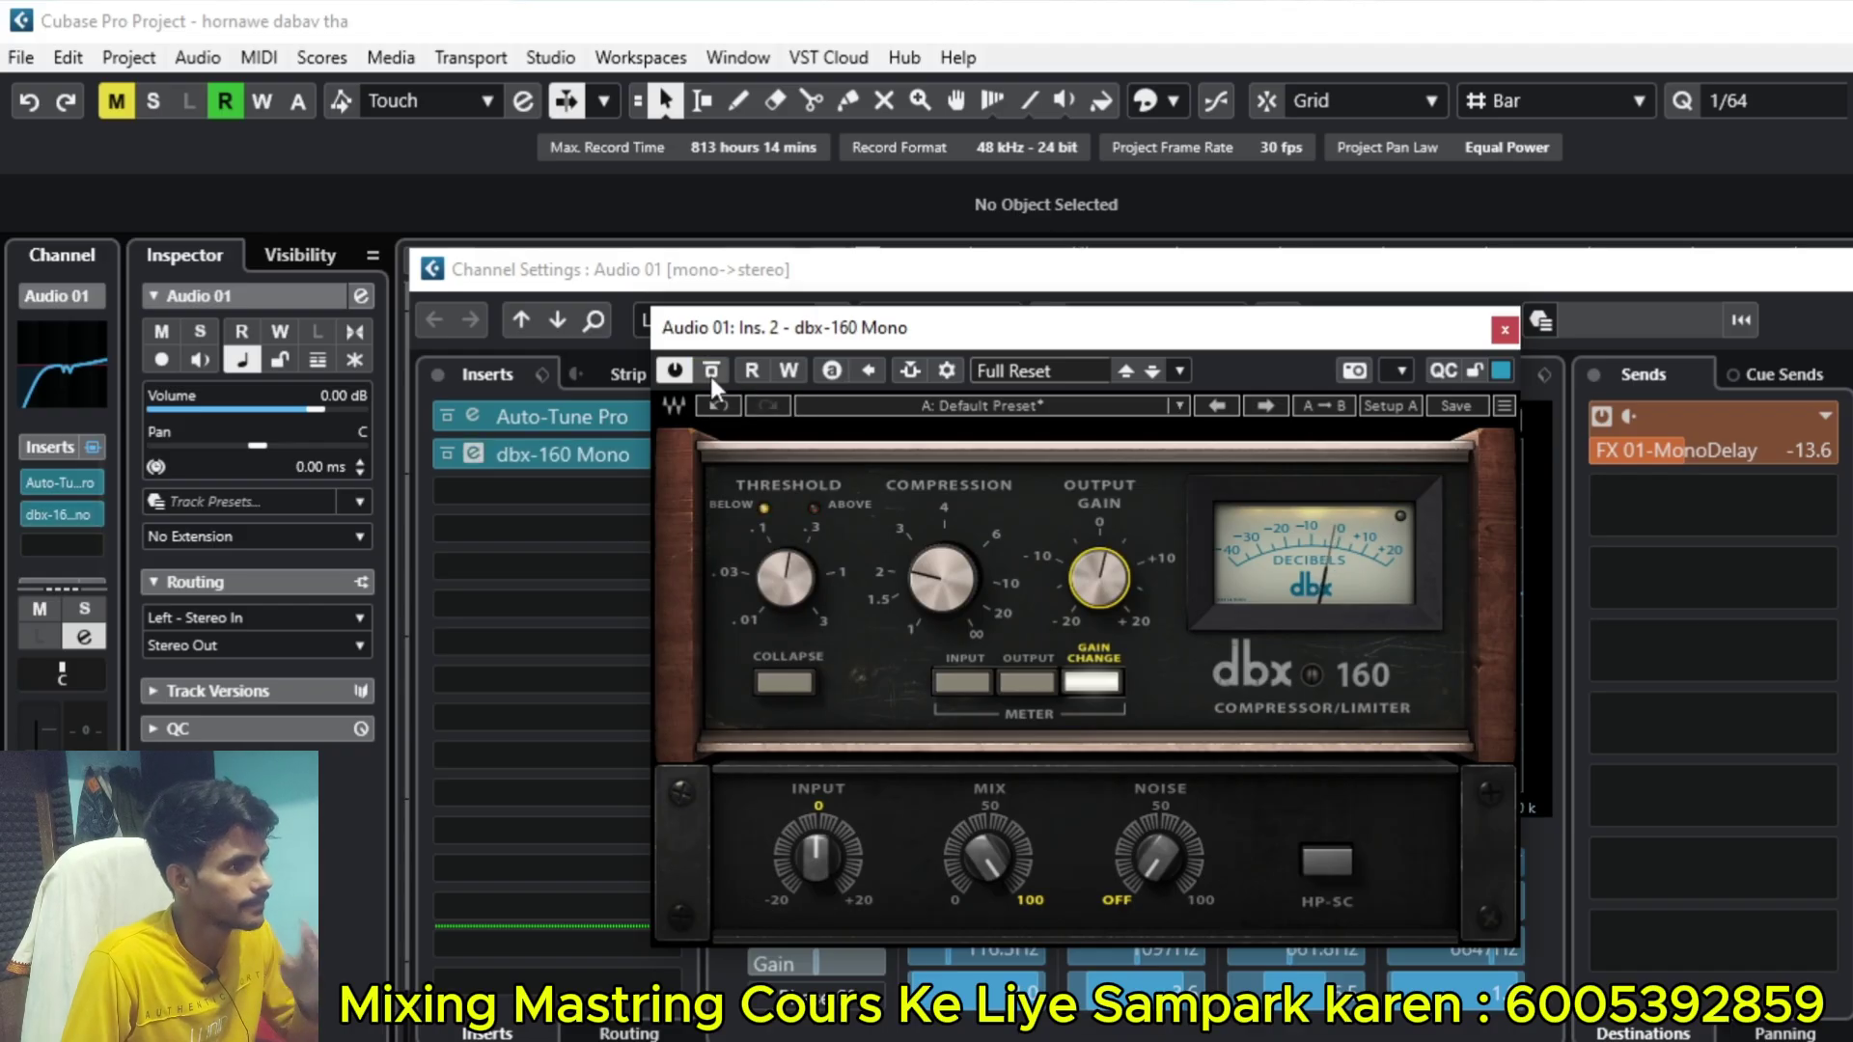
{"action": "left_click", "coordinate": [711, 377]}
{"action": "left_click", "coordinate": [710, 376]}
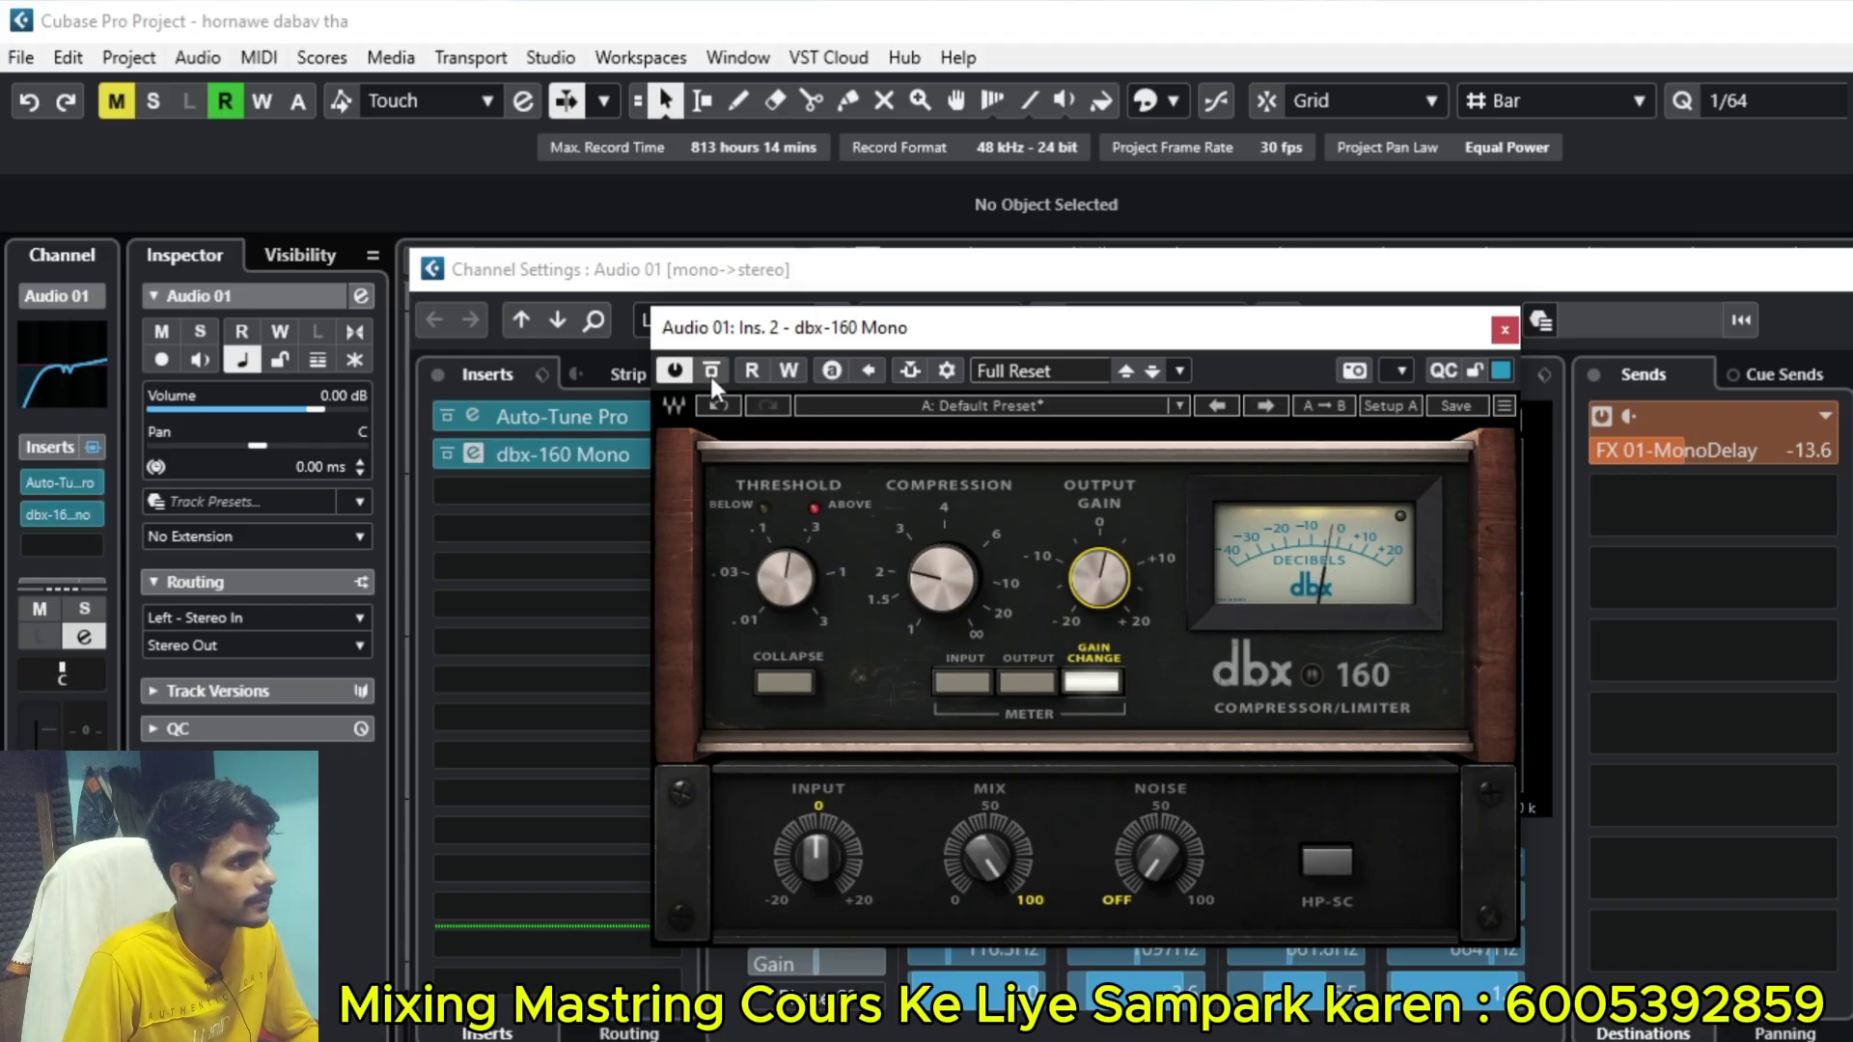
{"action": "left_click", "coordinate": [713, 376]}
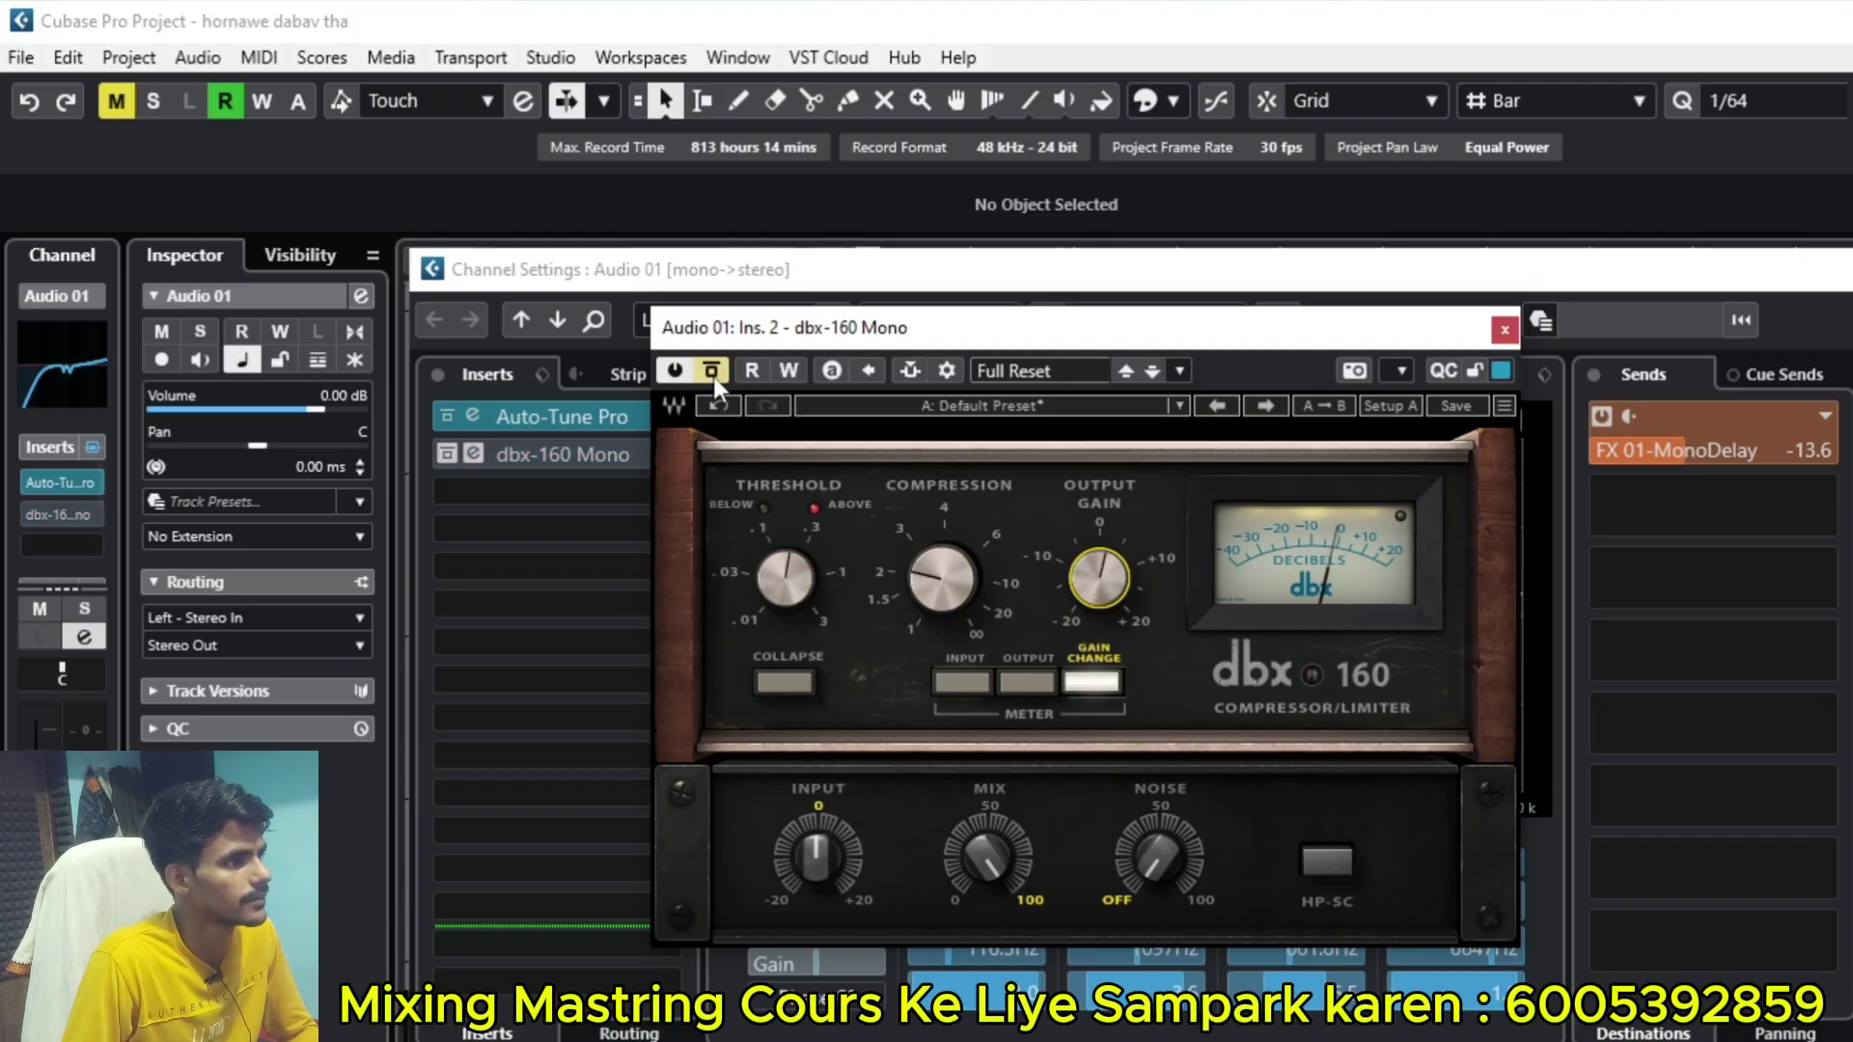
{"action": "left_click", "coordinate": [713, 375]}
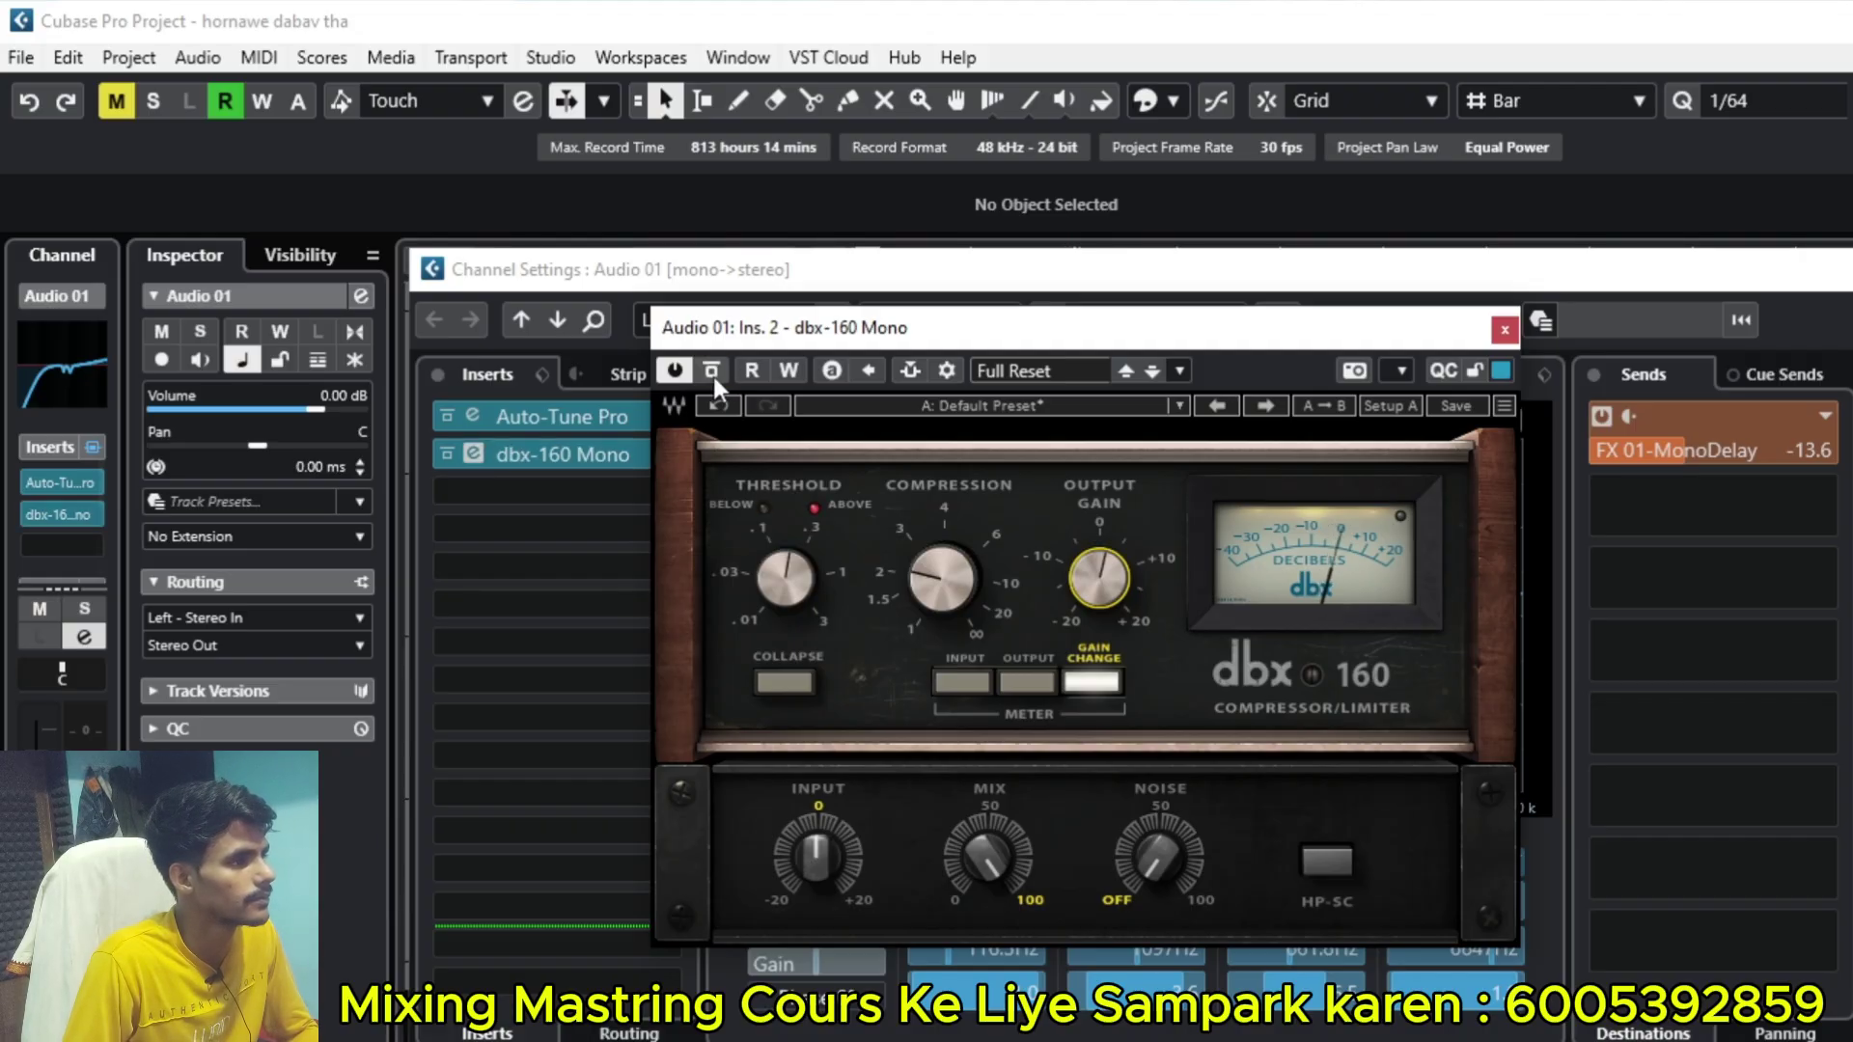
{"action": "left_click", "coordinate": [712, 375]}
{"action": "left_click", "coordinate": [712, 374]}
{"action": "left_click", "coordinate": [712, 374]}
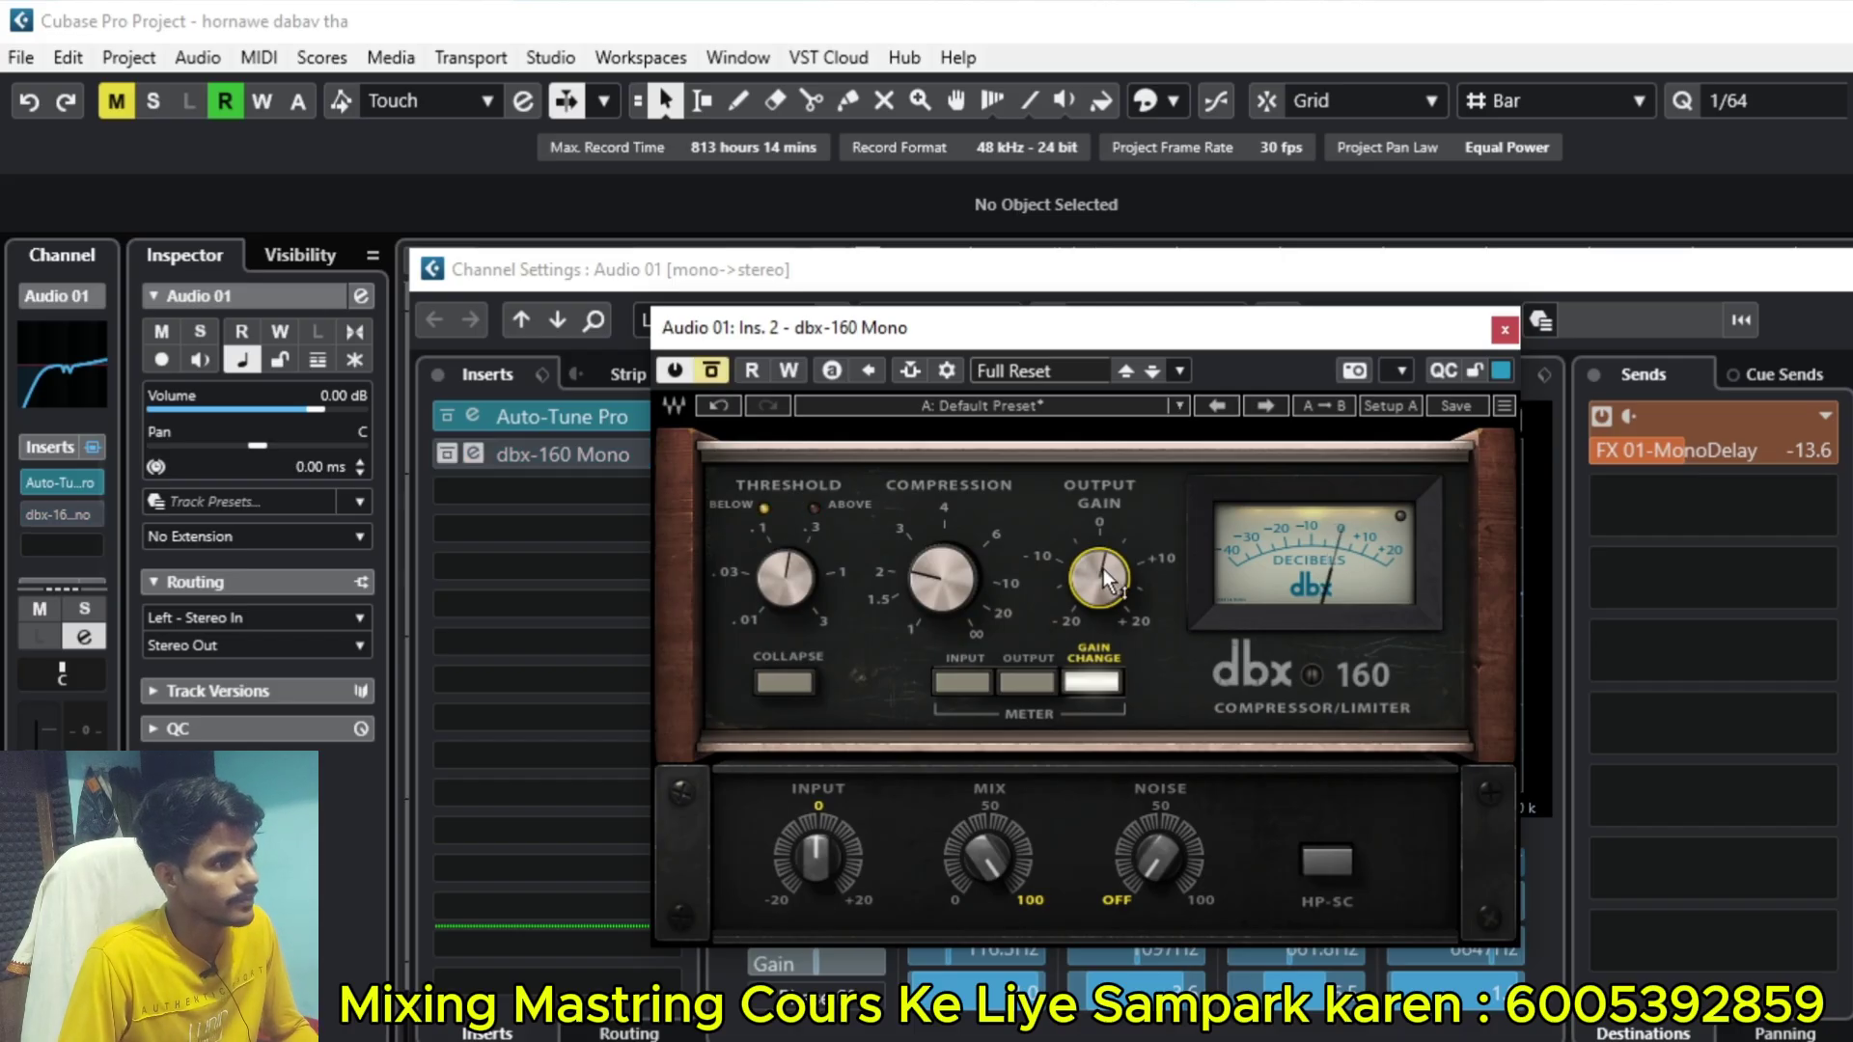
Step: Enter a slightly lower output gain on the dbx-160 and recheck it against the bypassed vocal, leaving the compressor active
{"action": "mouse_move", "coordinate": [1107, 579]}
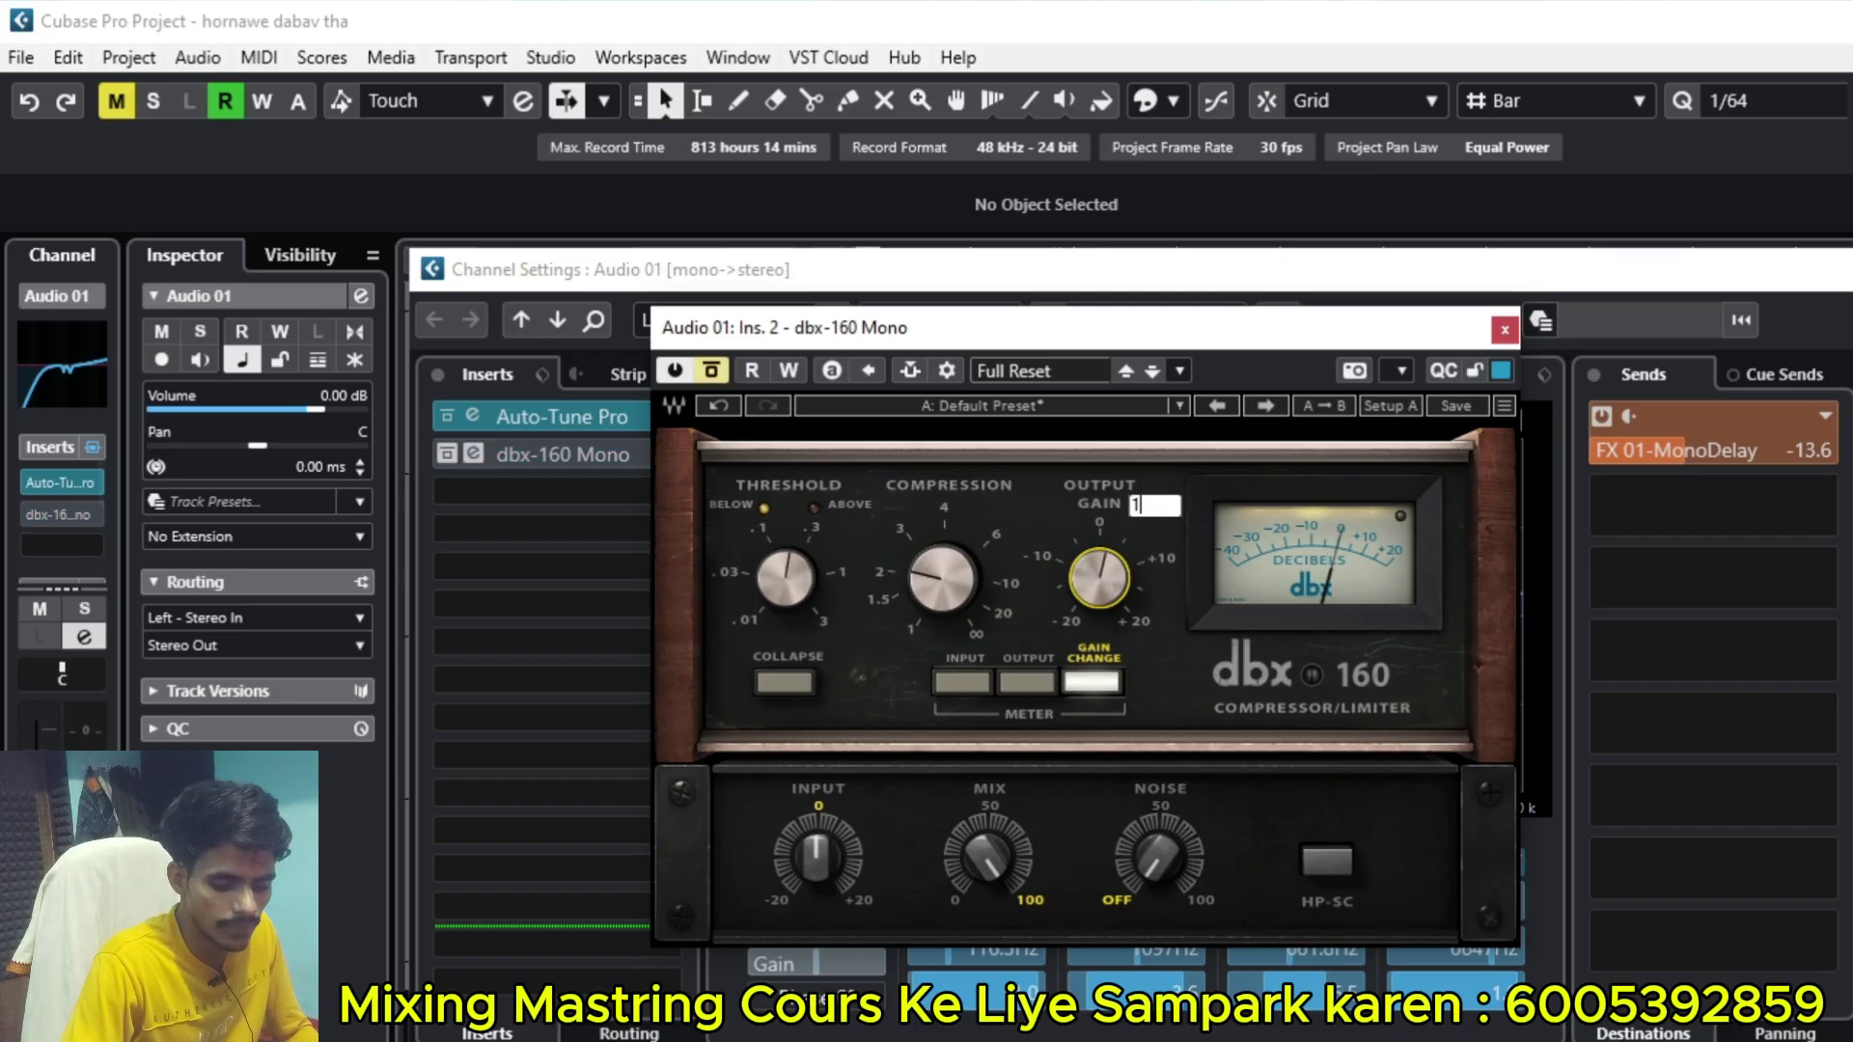
{"action": "scroll", "coordinate": [1107, 580], "scroll_direction": "down", "scroll_amount": 1}
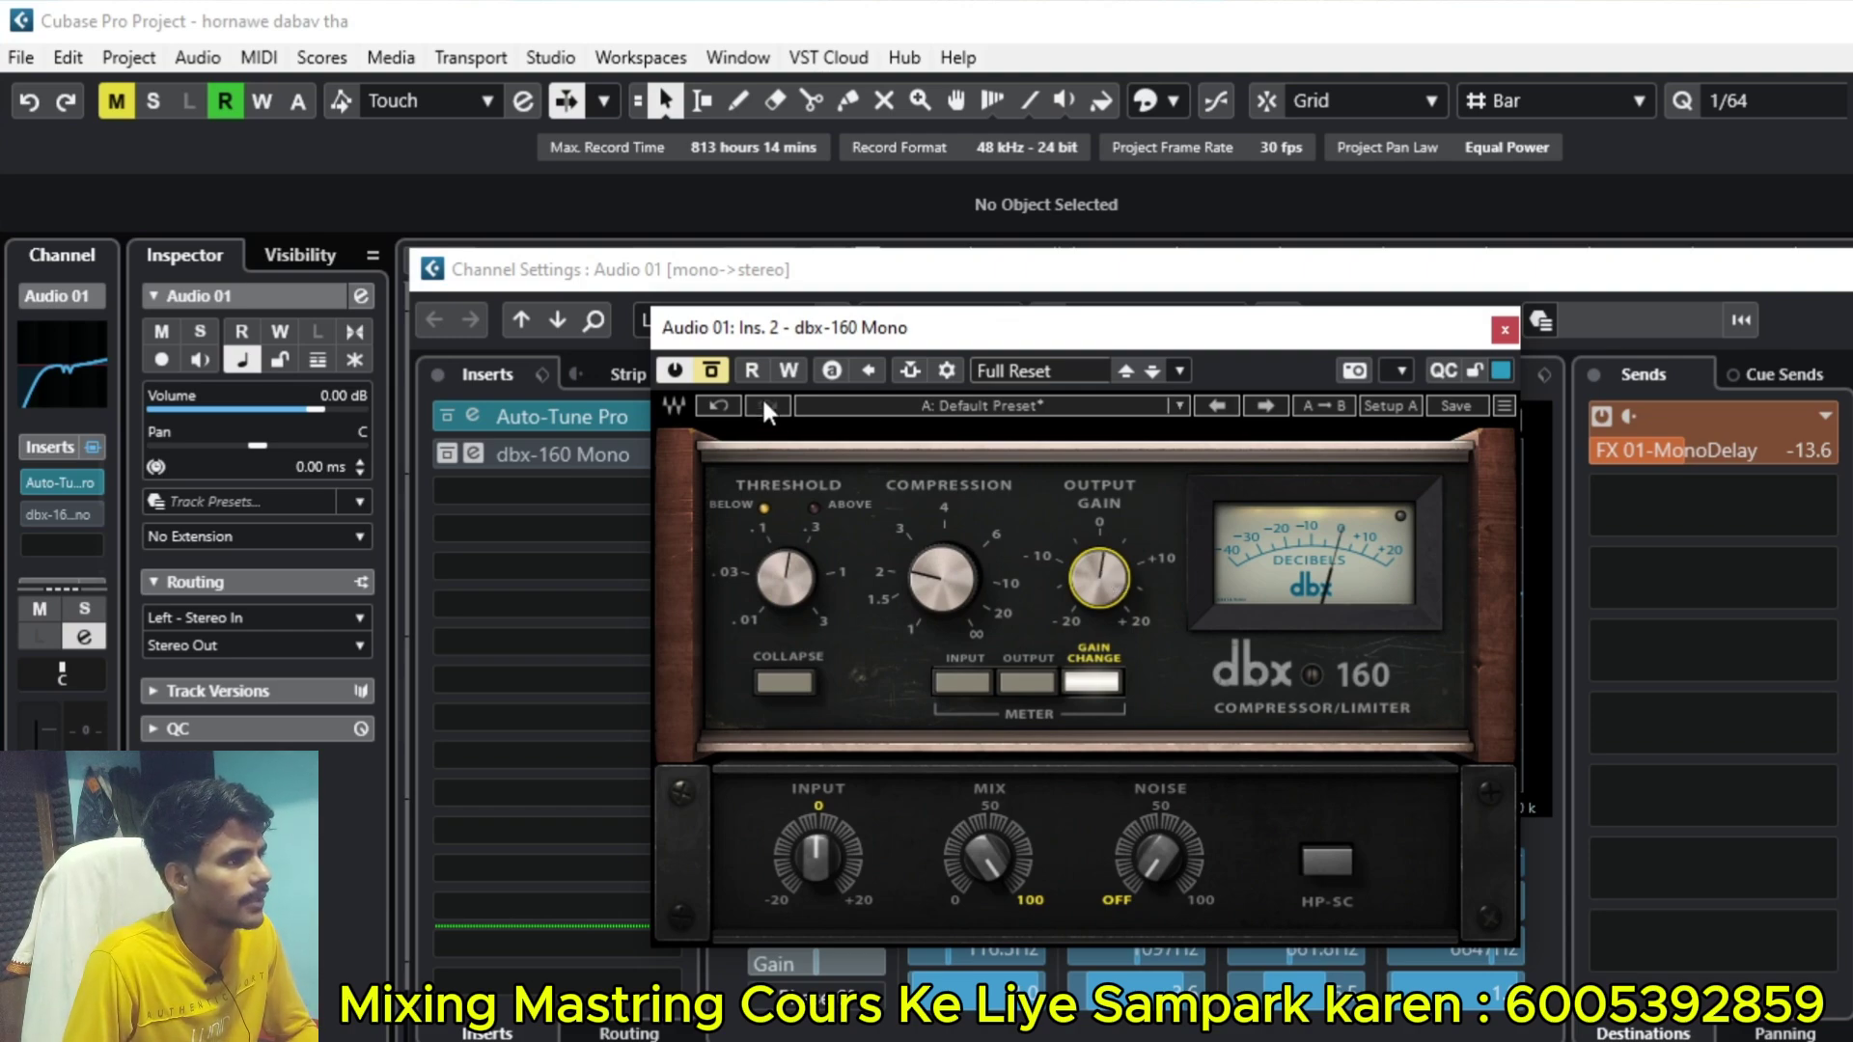
{"action": "left_click", "coordinate": [713, 373]}
{"action": "left_click", "coordinate": [712, 373]}
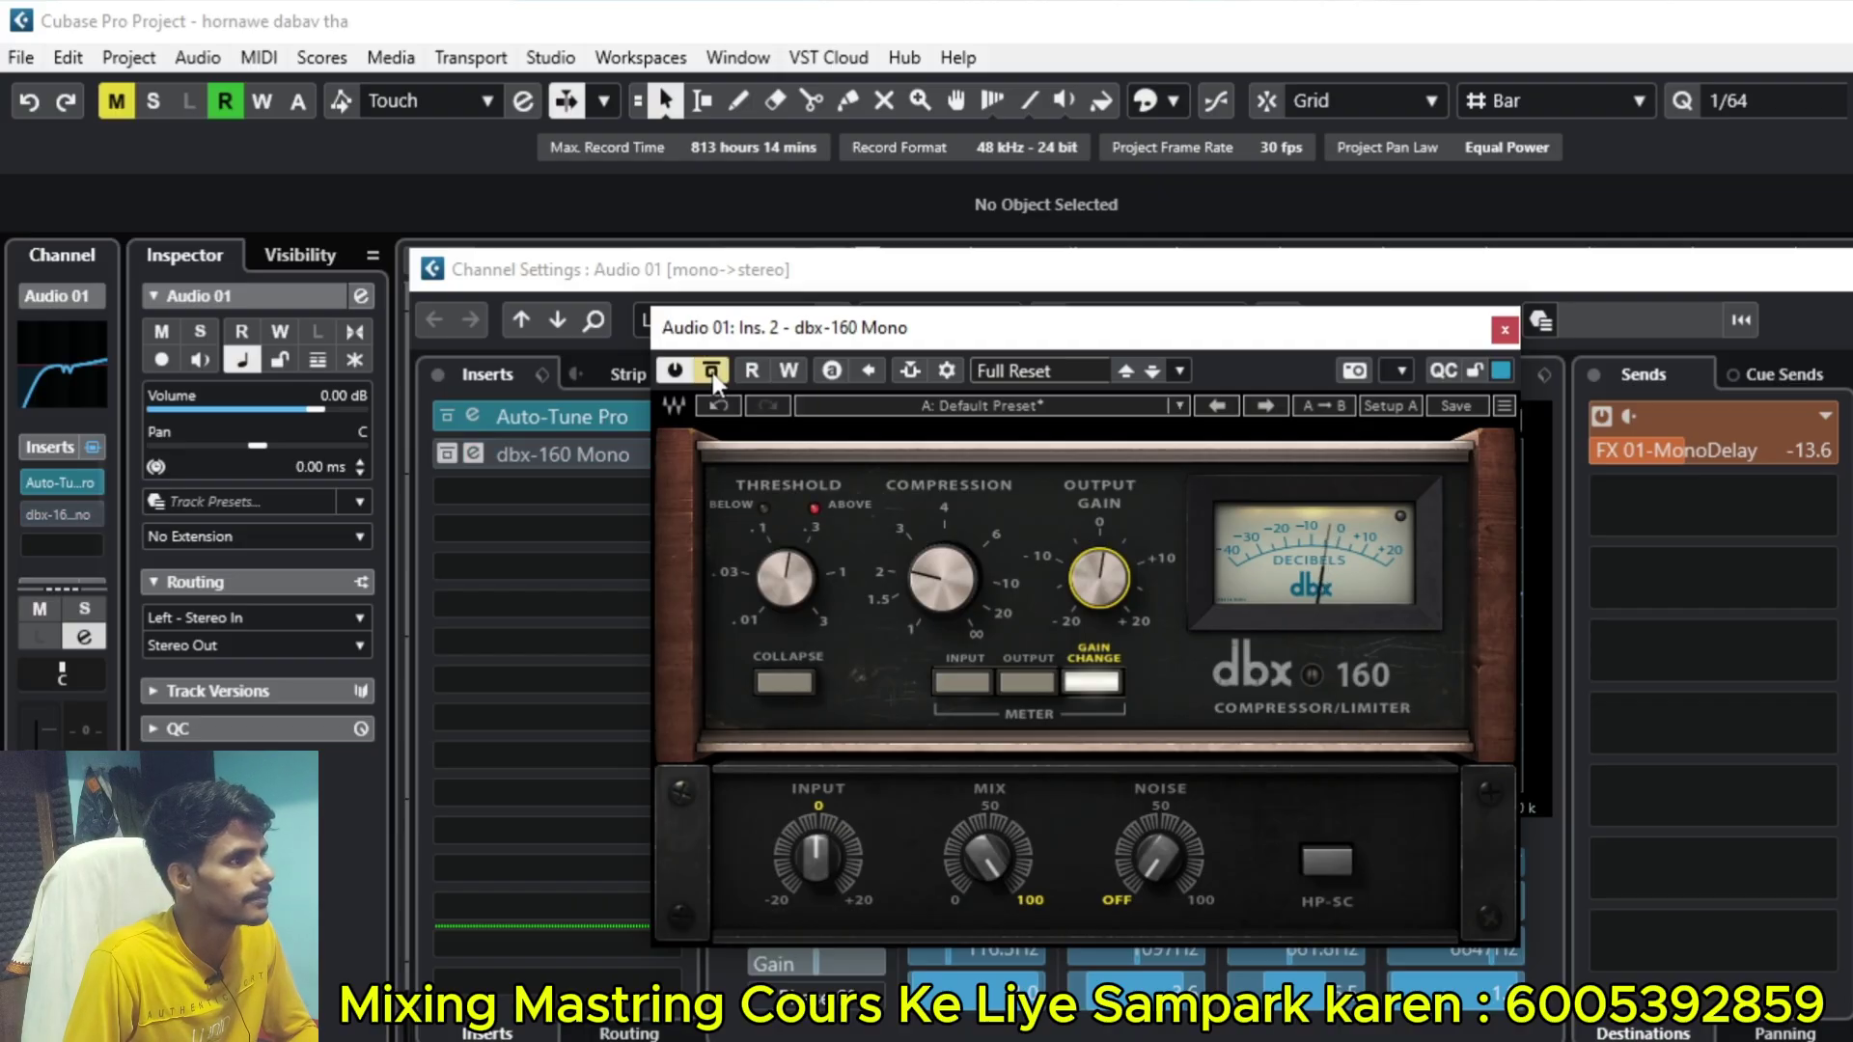
{"action": "left_click", "coordinate": [712, 372]}
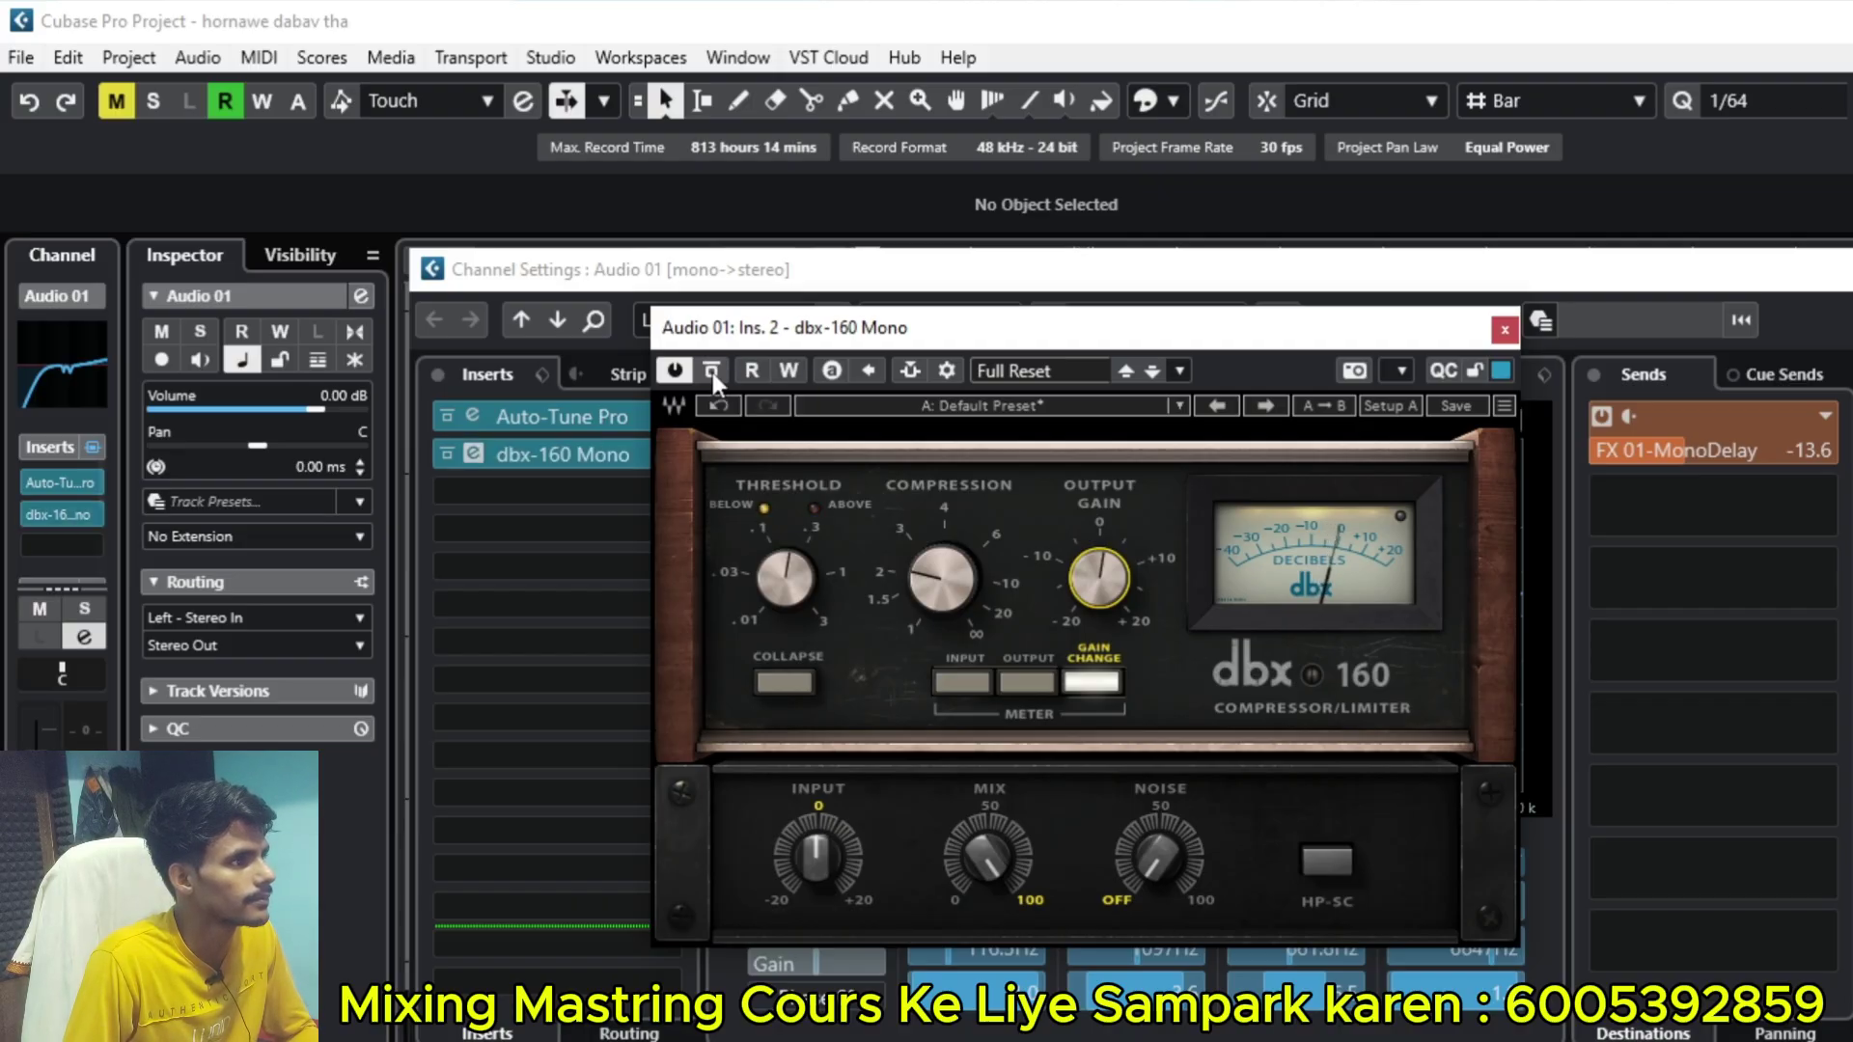
{"action": "left_click", "coordinate": [713, 373]}
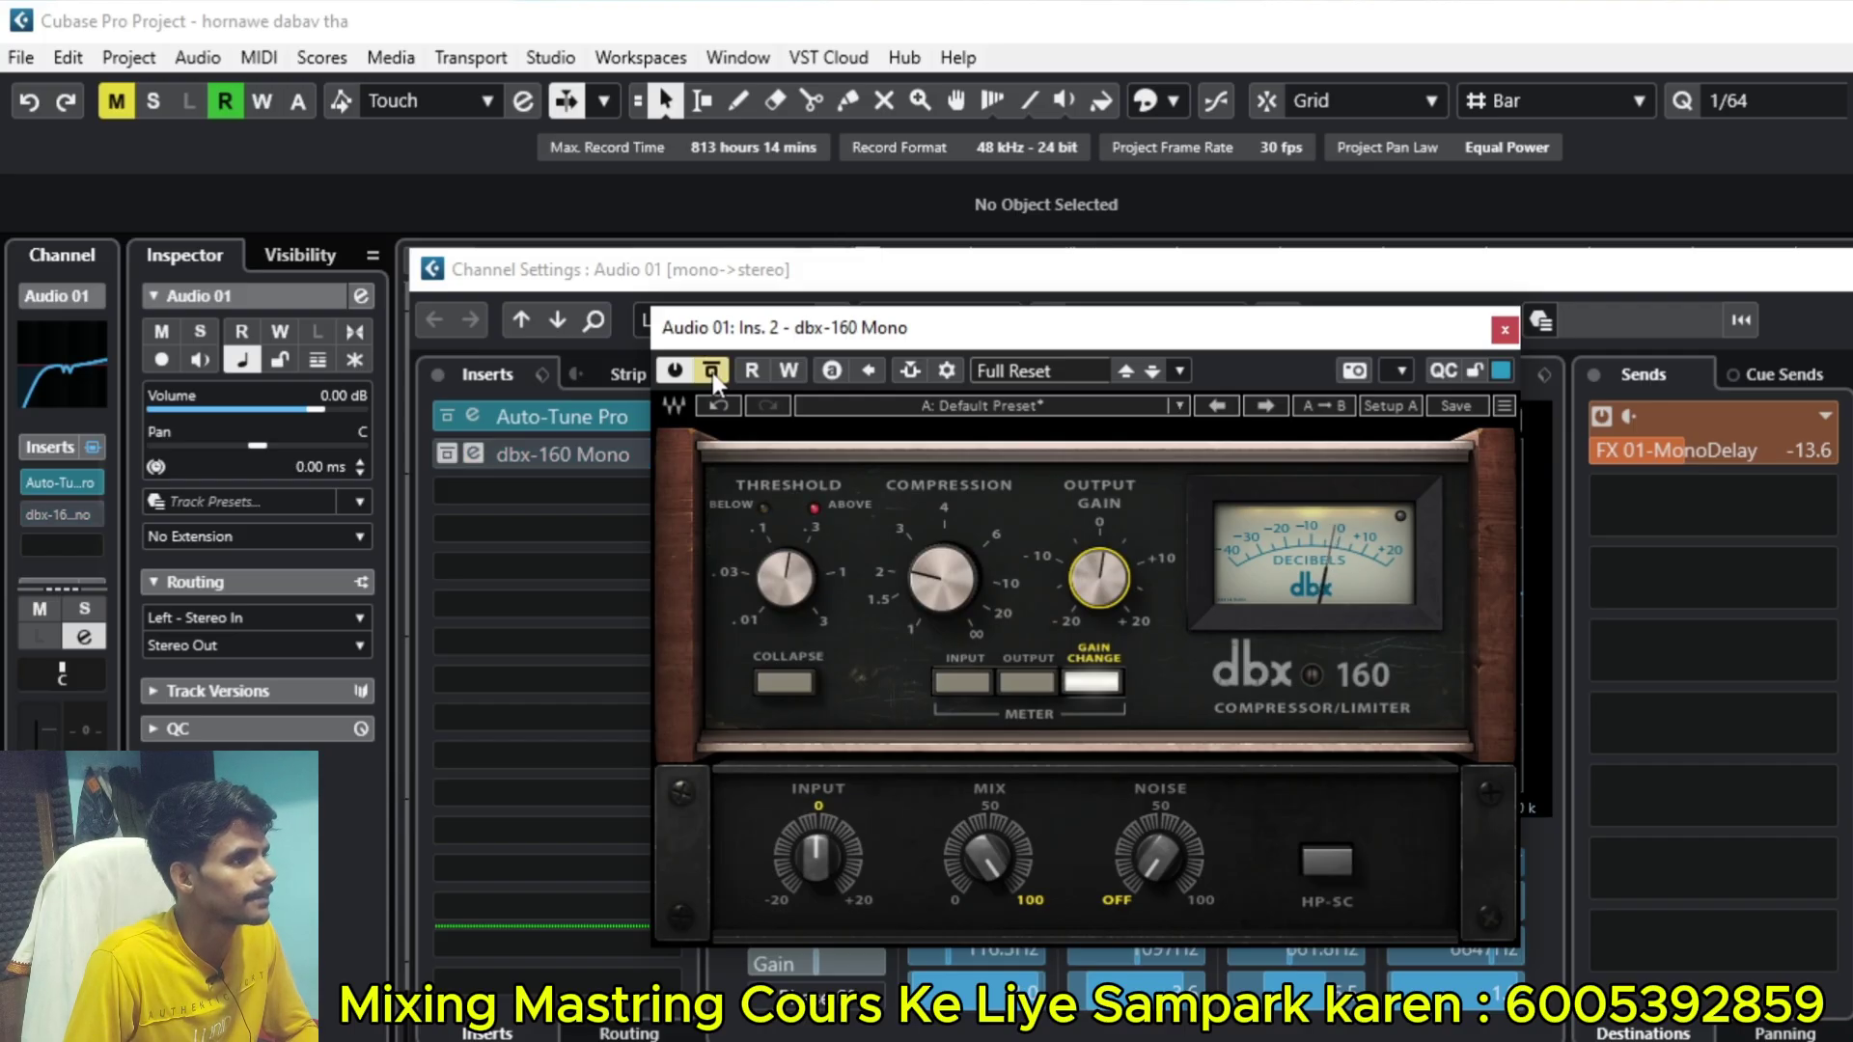
{"action": "left_click", "coordinate": [712, 373]}
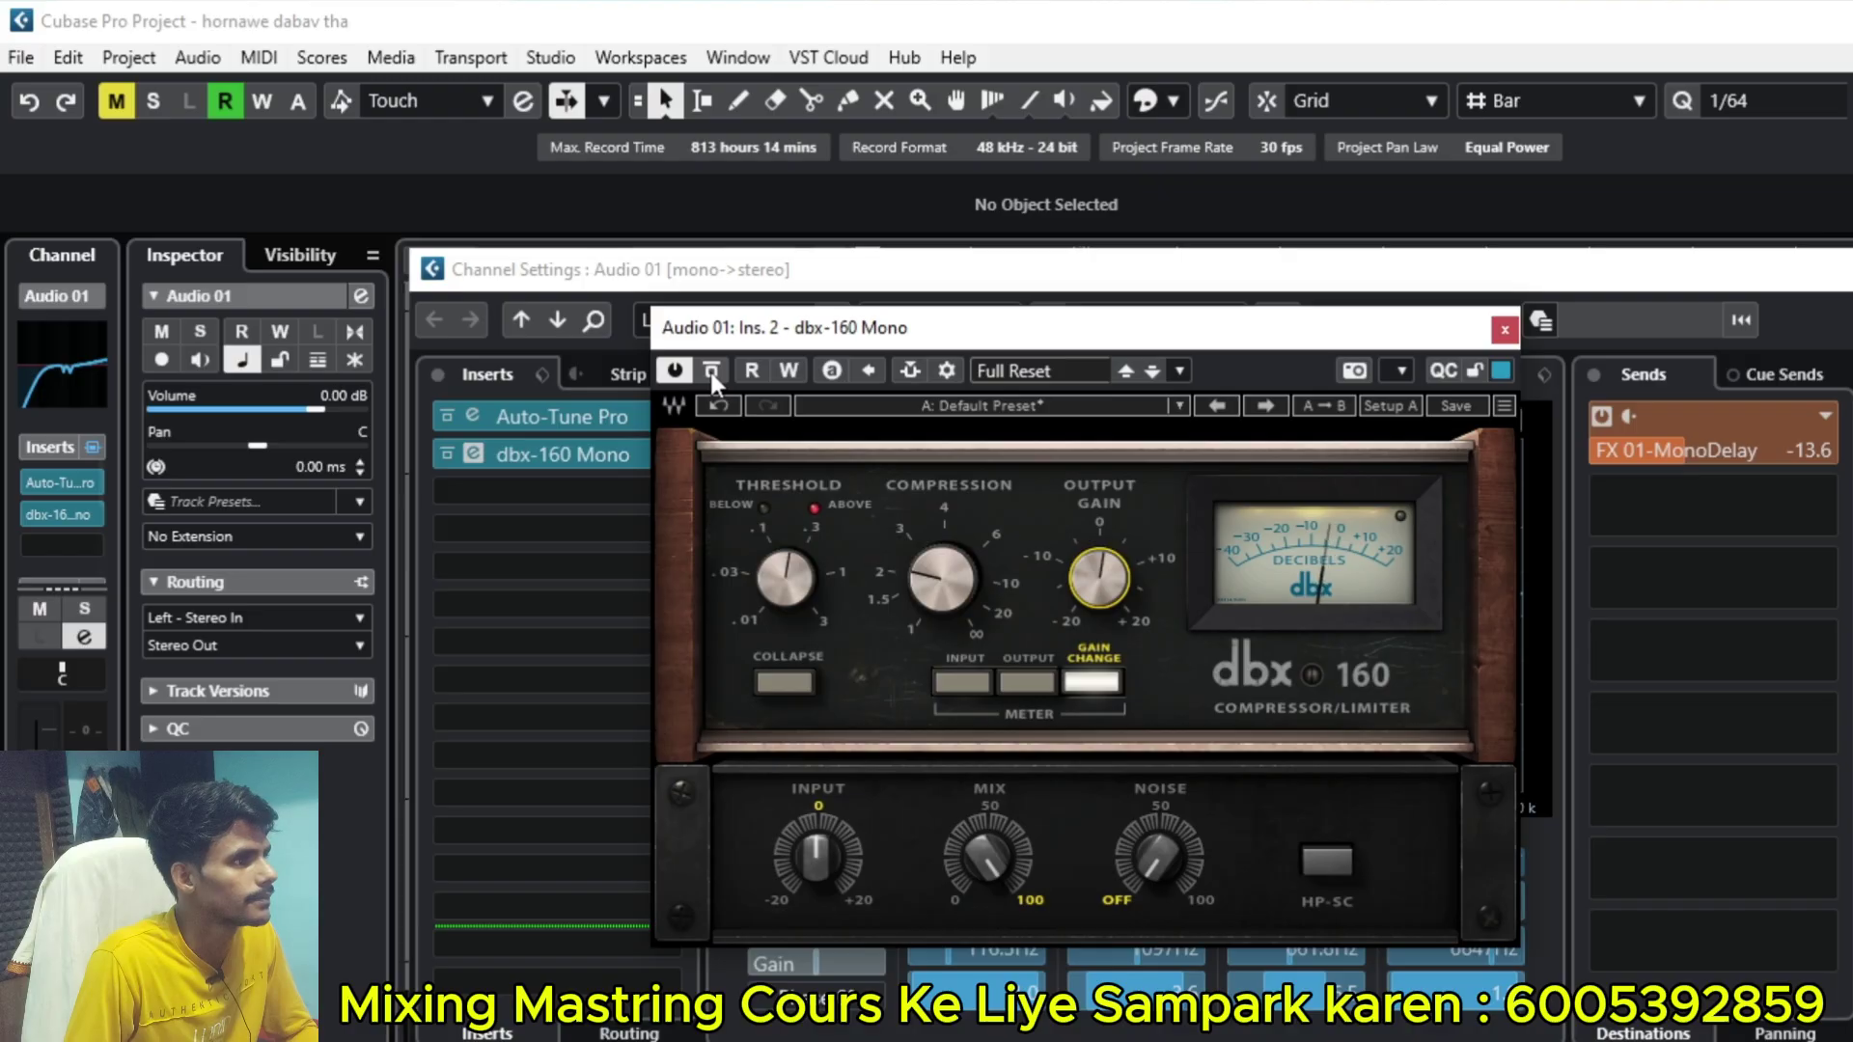
{"action": "left_click", "coordinate": [710, 371]}
{"action": "left_click", "coordinate": [710, 373]}
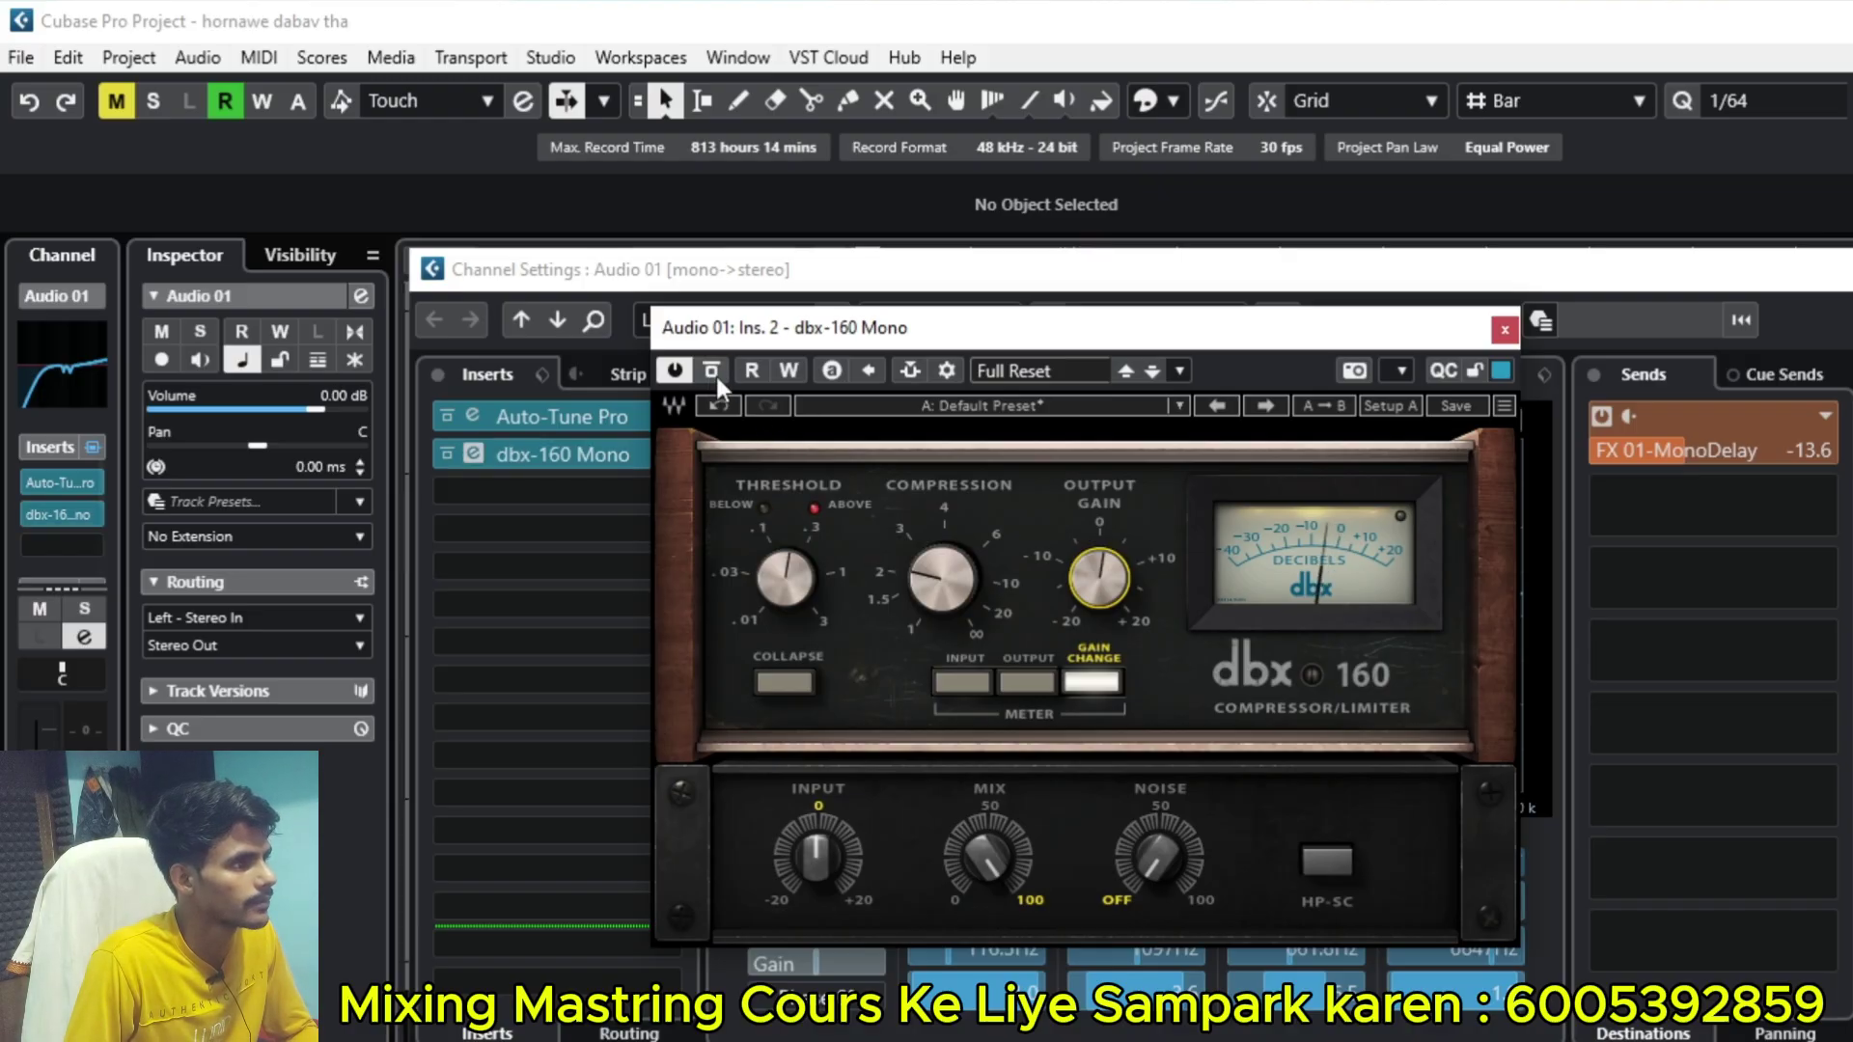
{"action": "left_click", "coordinate": [716, 375]}
{"action": "left_click", "coordinate": [716, 374]}
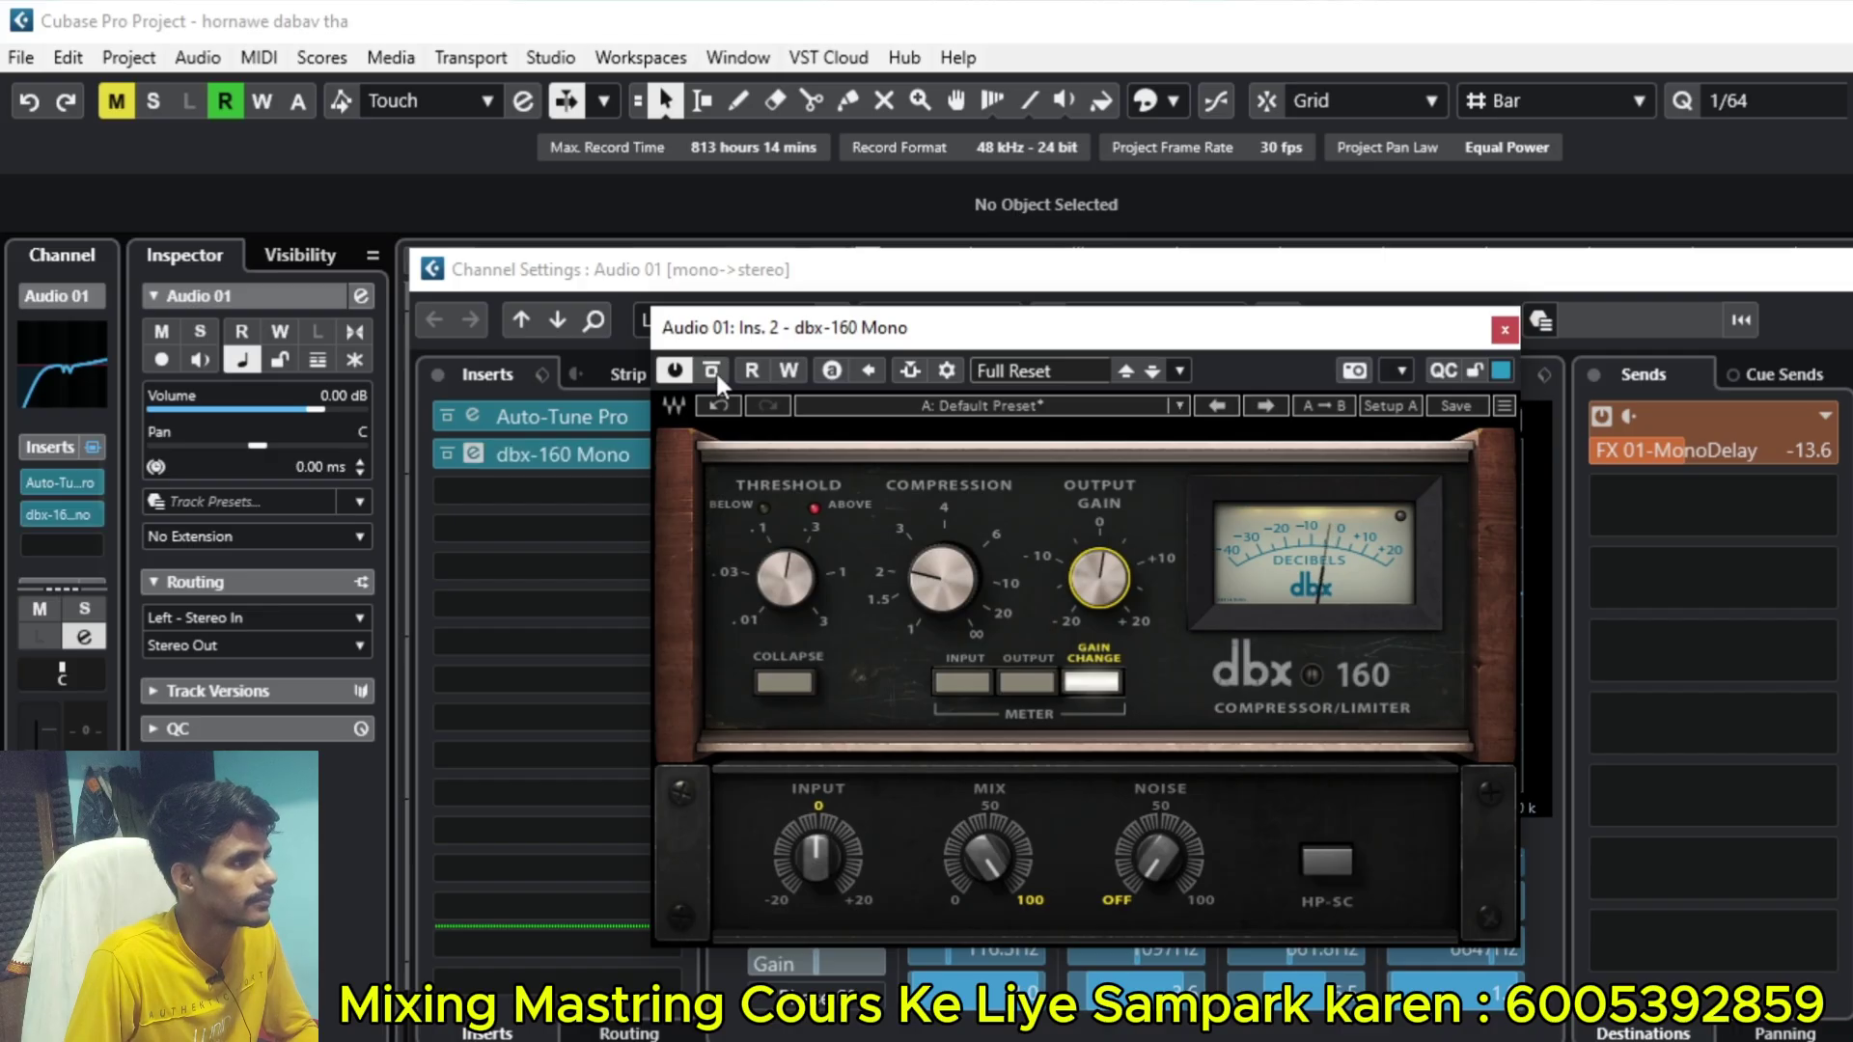
{"action": "left_click", "coordinate": [716, 370]}
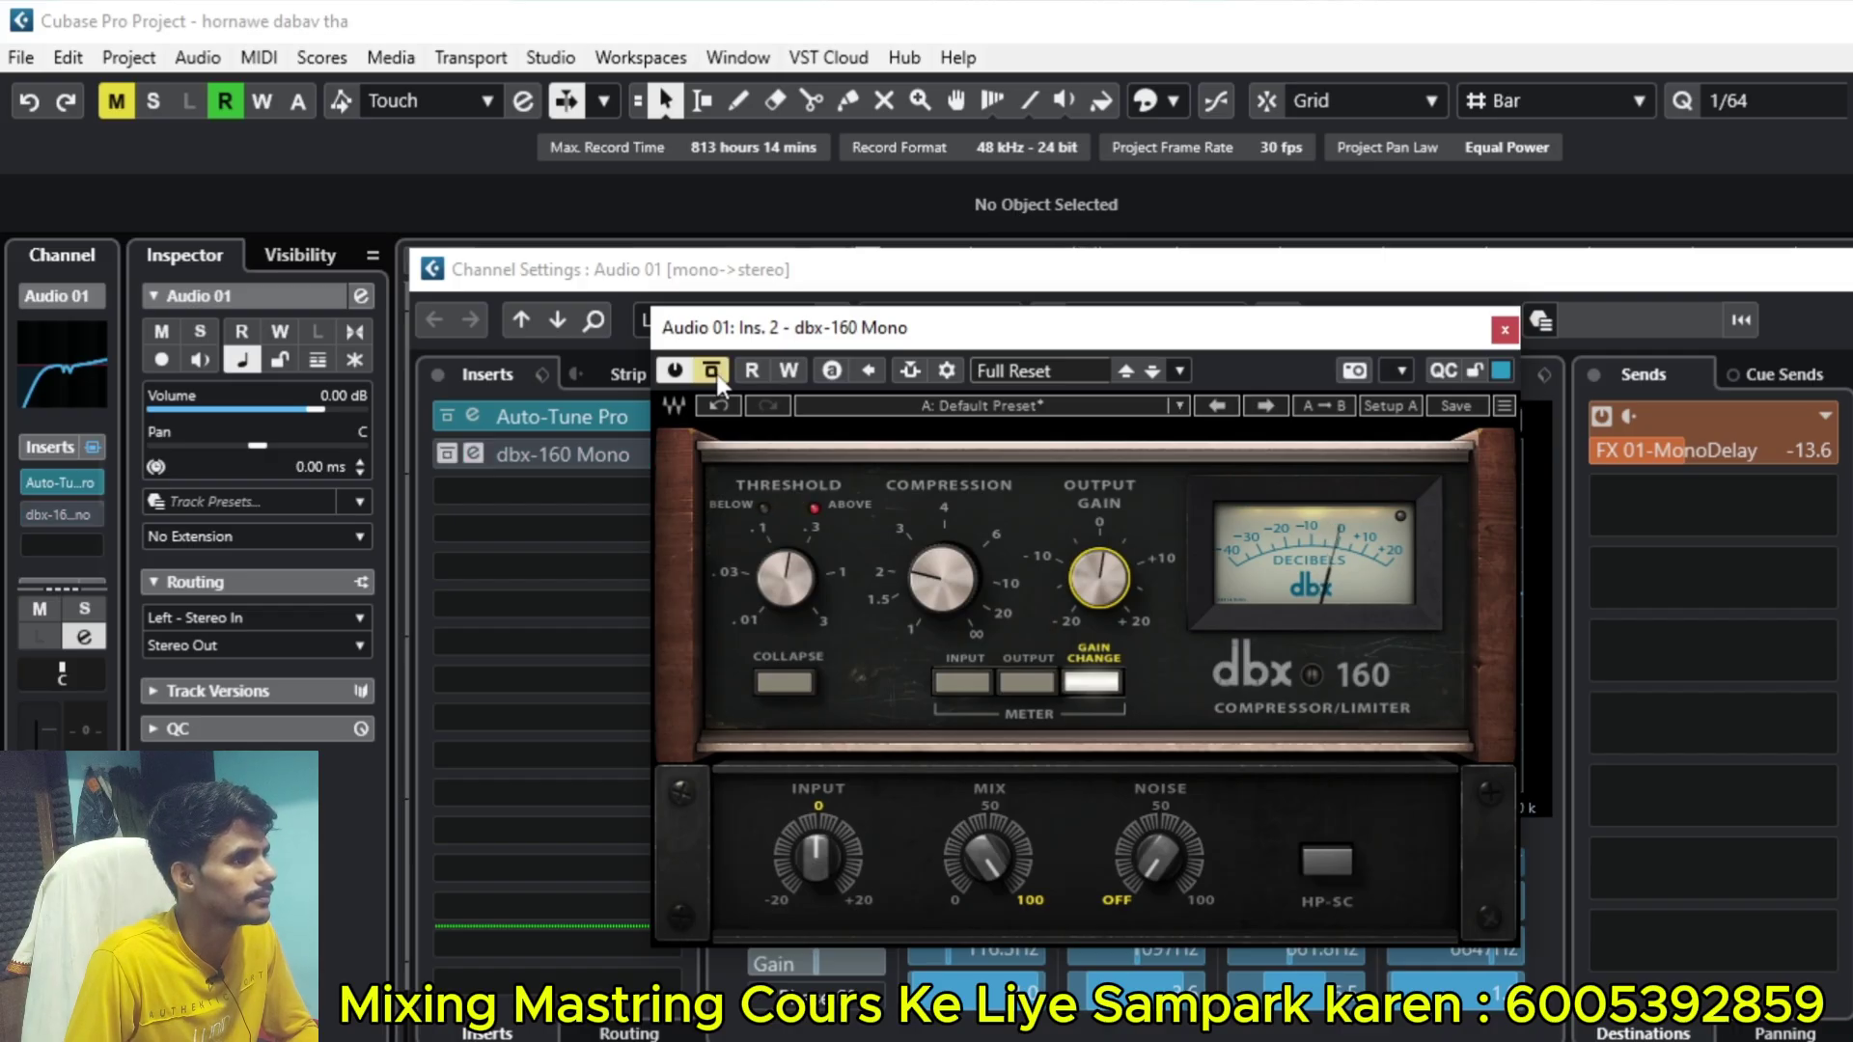
{"action": "left_click", "coordinate": [716, 373]}
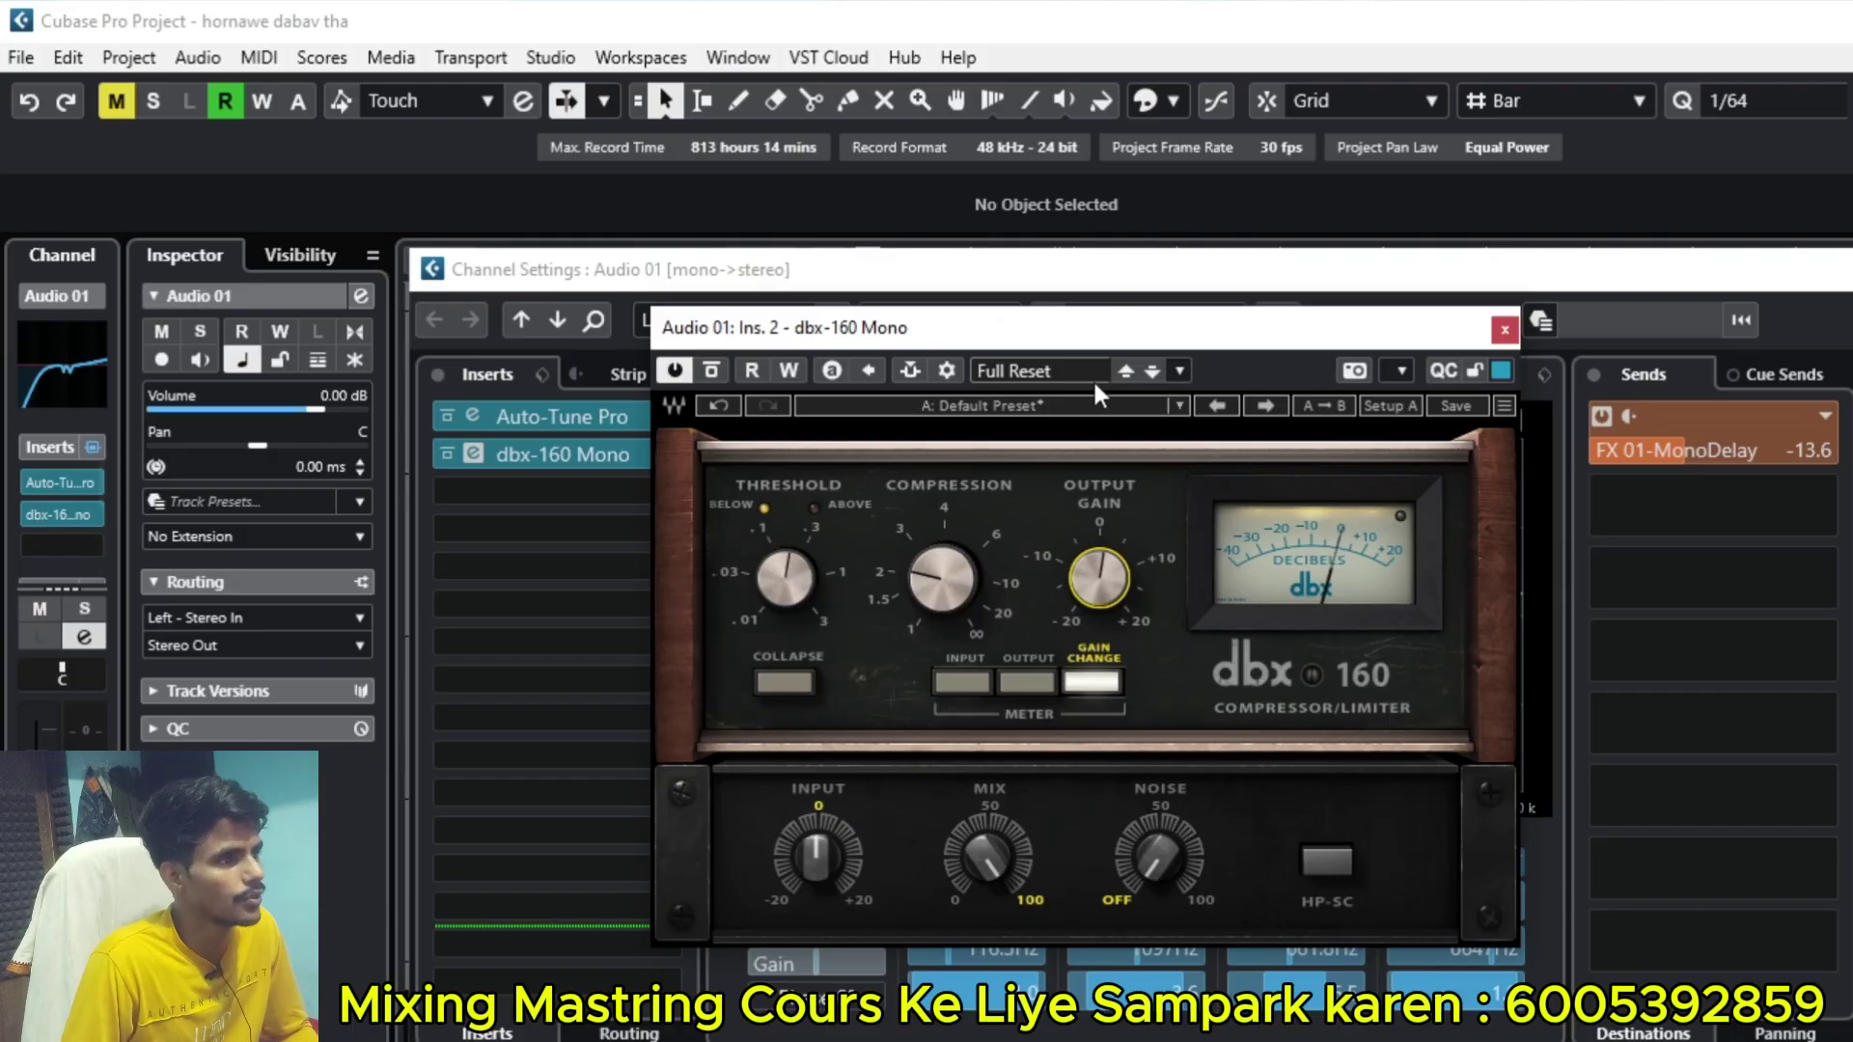
Step: Set the dbx-160's output gain to 1 and compare the vocal with the compressor bypassed and active
{"action": "left_click_drag", "start_coordinate": [963, 335], "coordinate": [960, 325]}
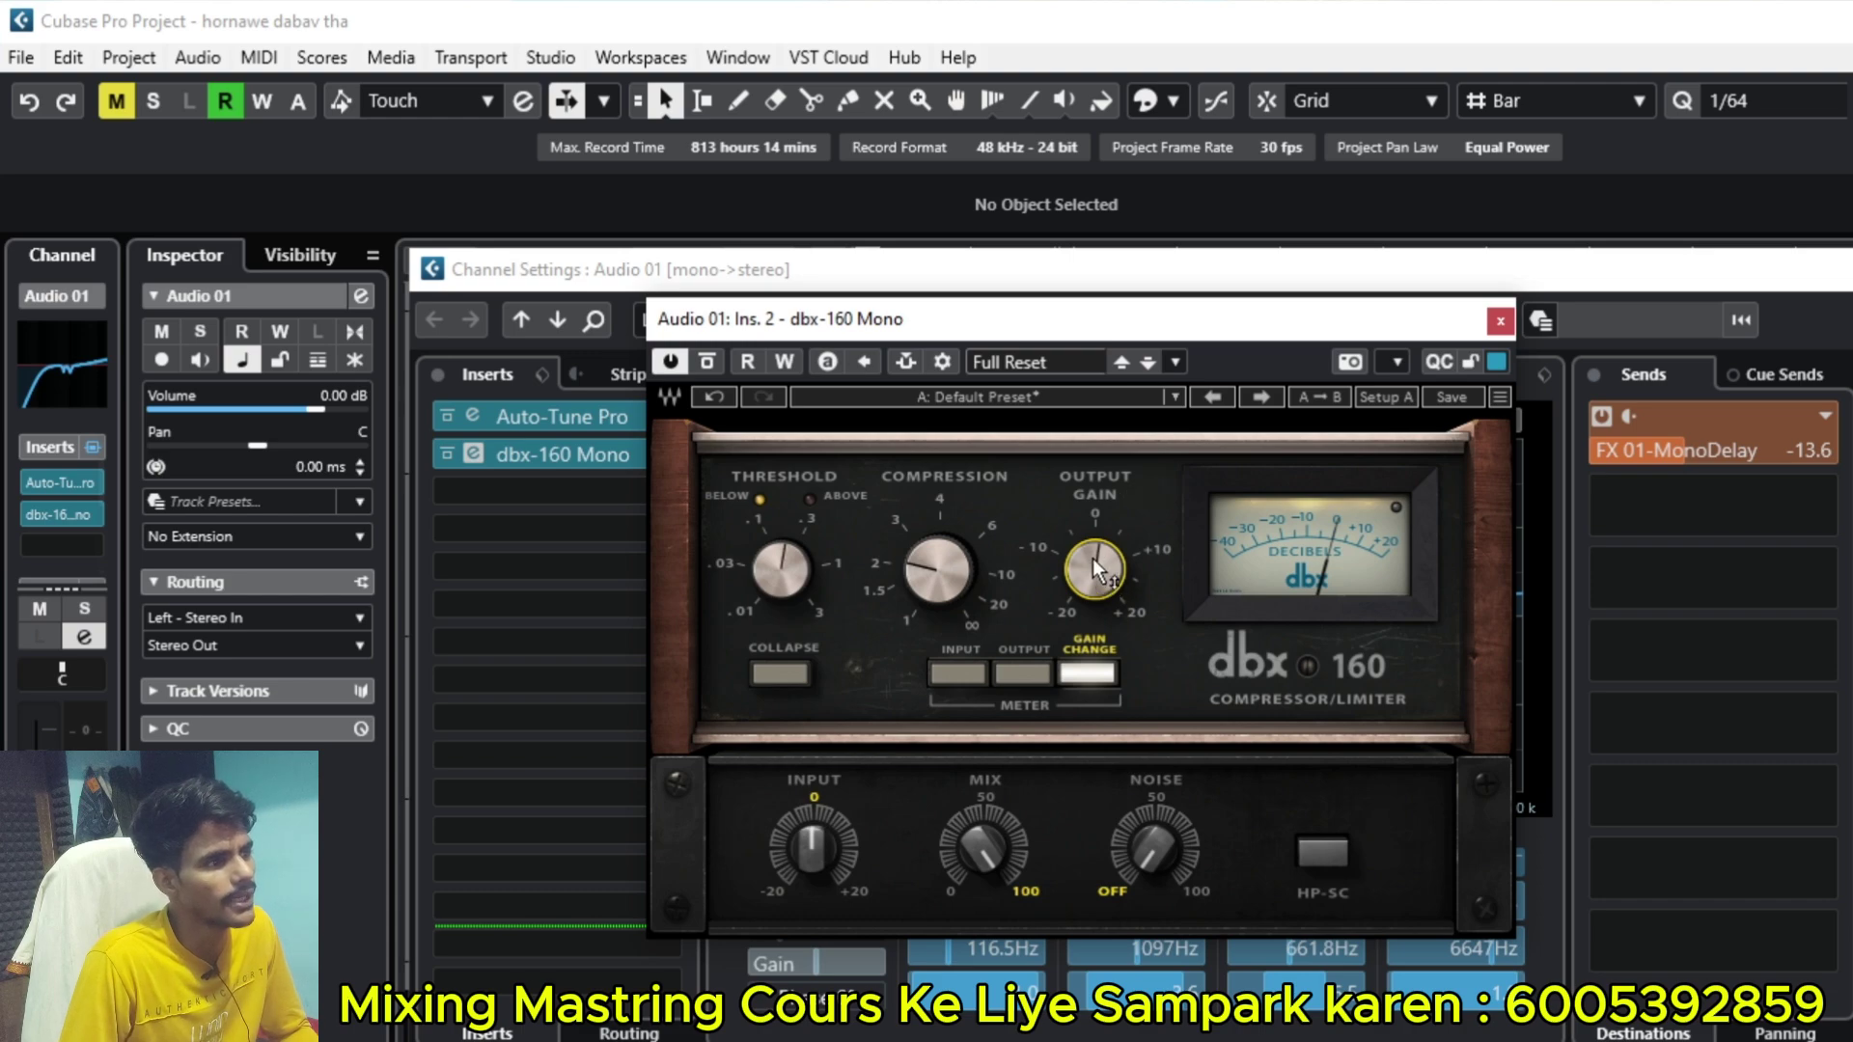
{"action": "left_click", "coordinate": [1149, 496]}
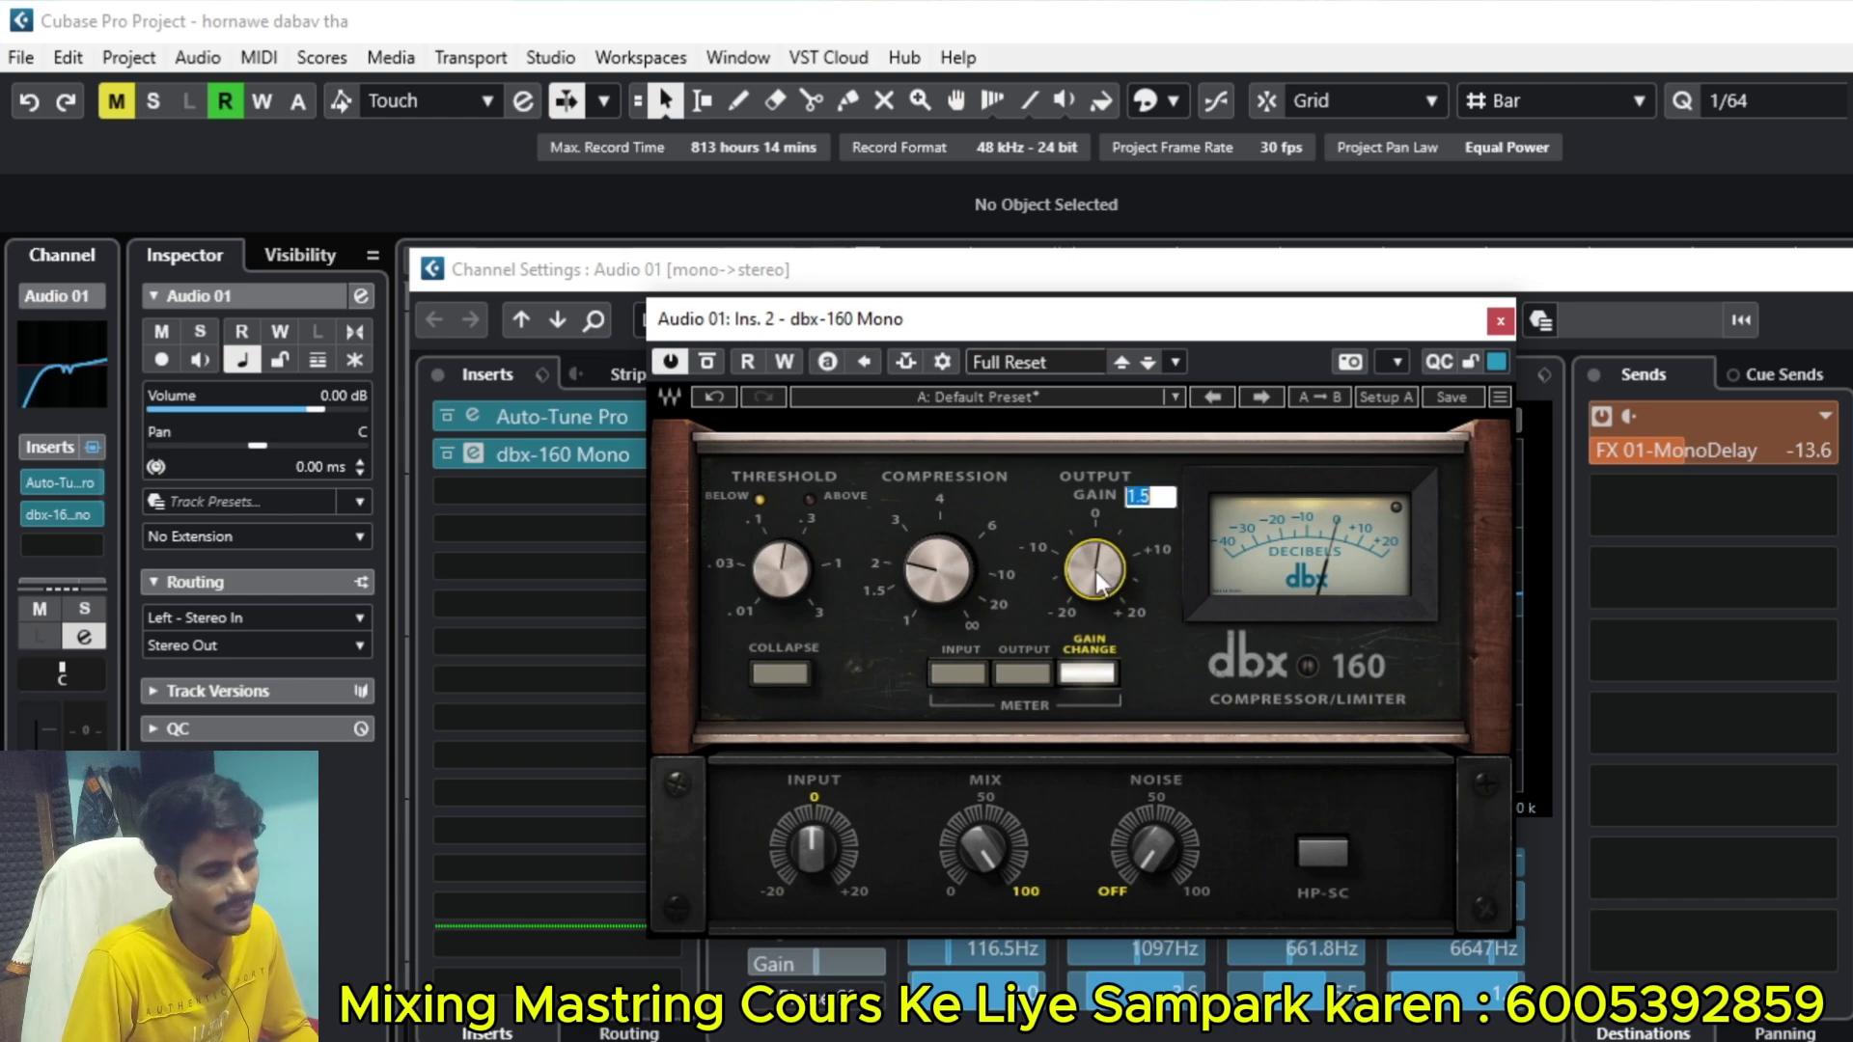
{"action": "type", "text": "1"}
{"action": "key", "text": "Return"}
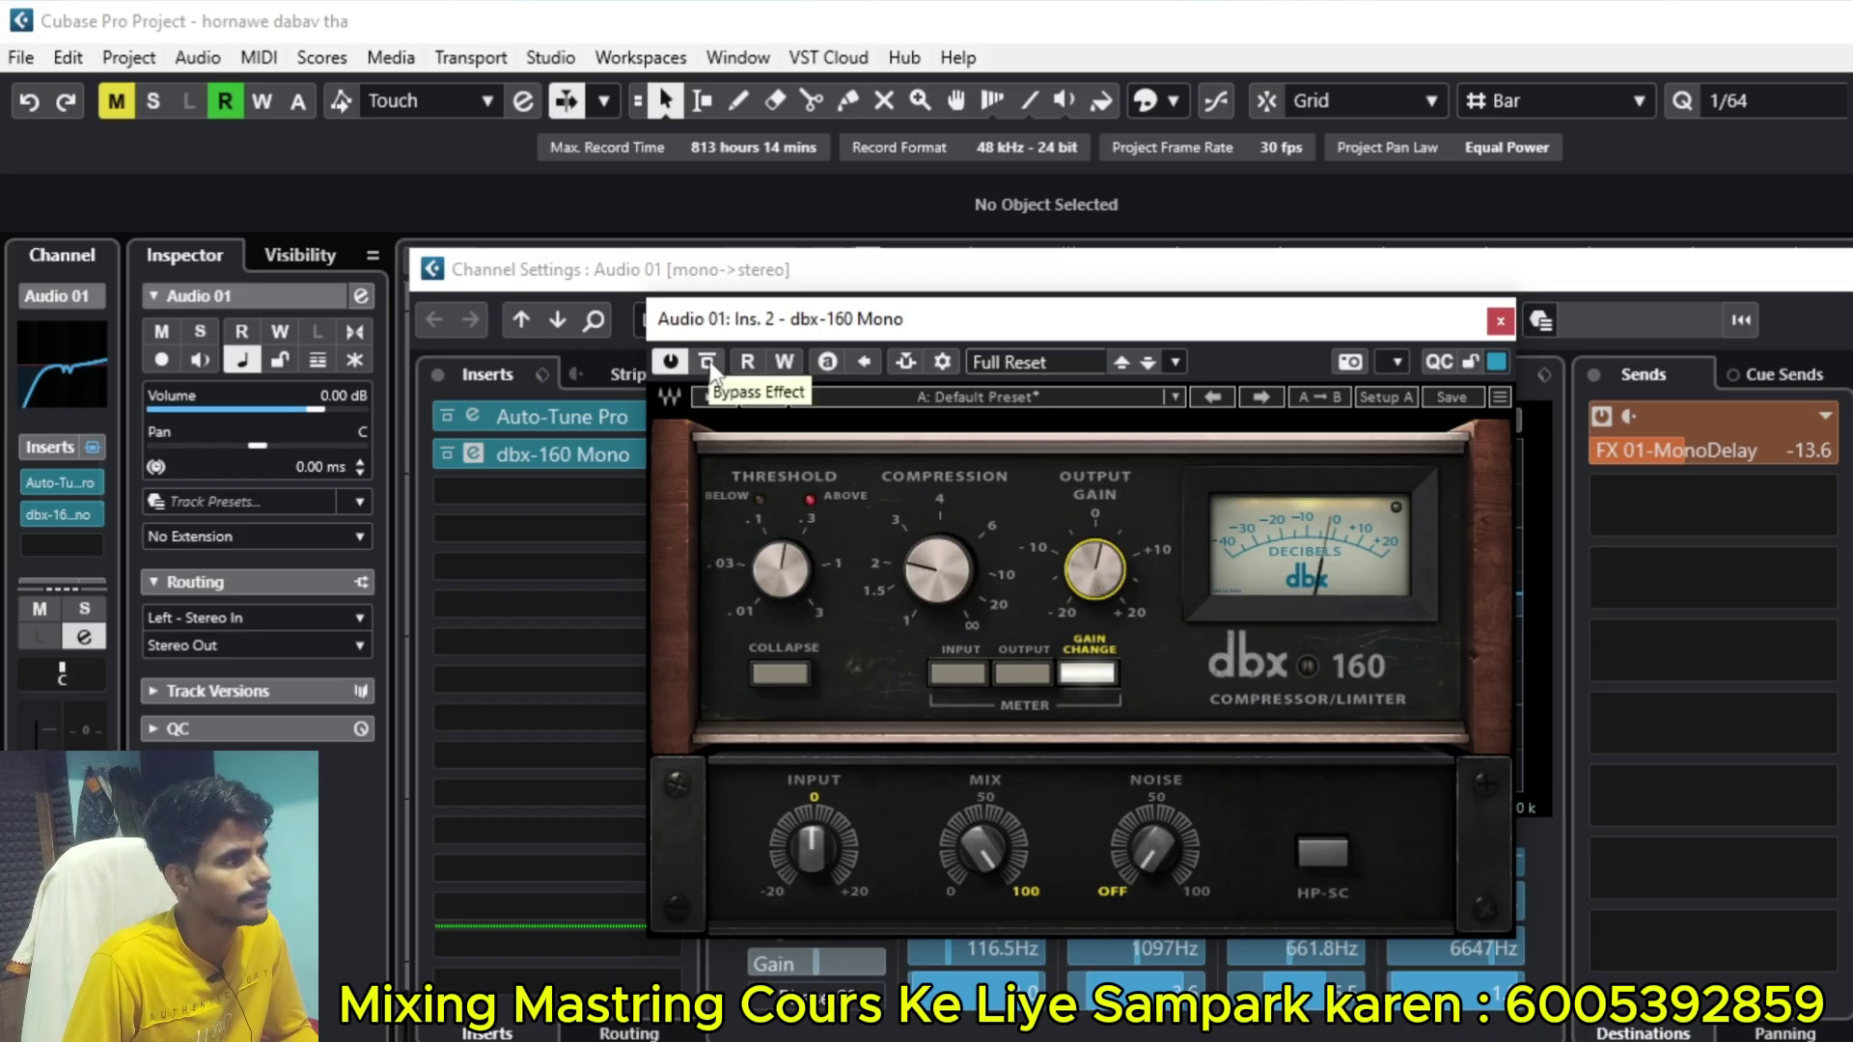
{"action": "left_click", "coordinate": [708, 361]}
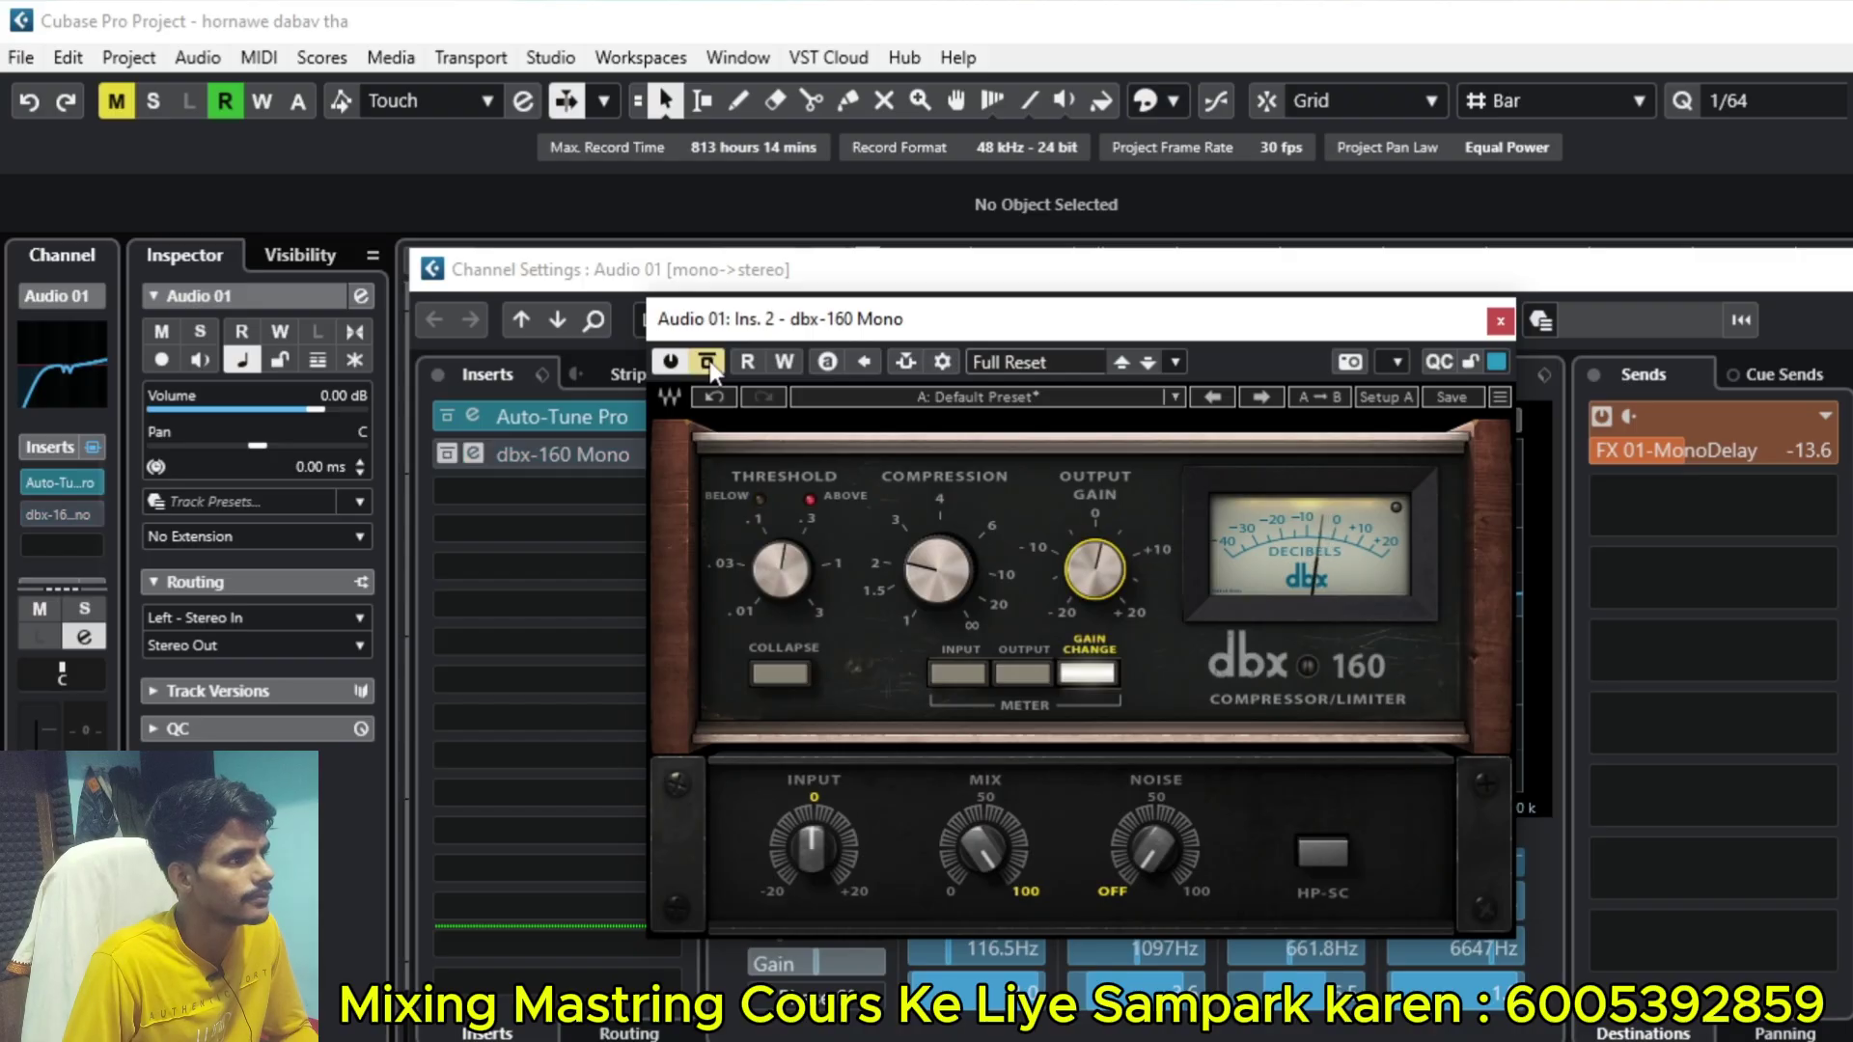
{"action": "left_click", "coordinate": [709, 361]}
{"action": "left_click", "coordinate": [707, 362]}
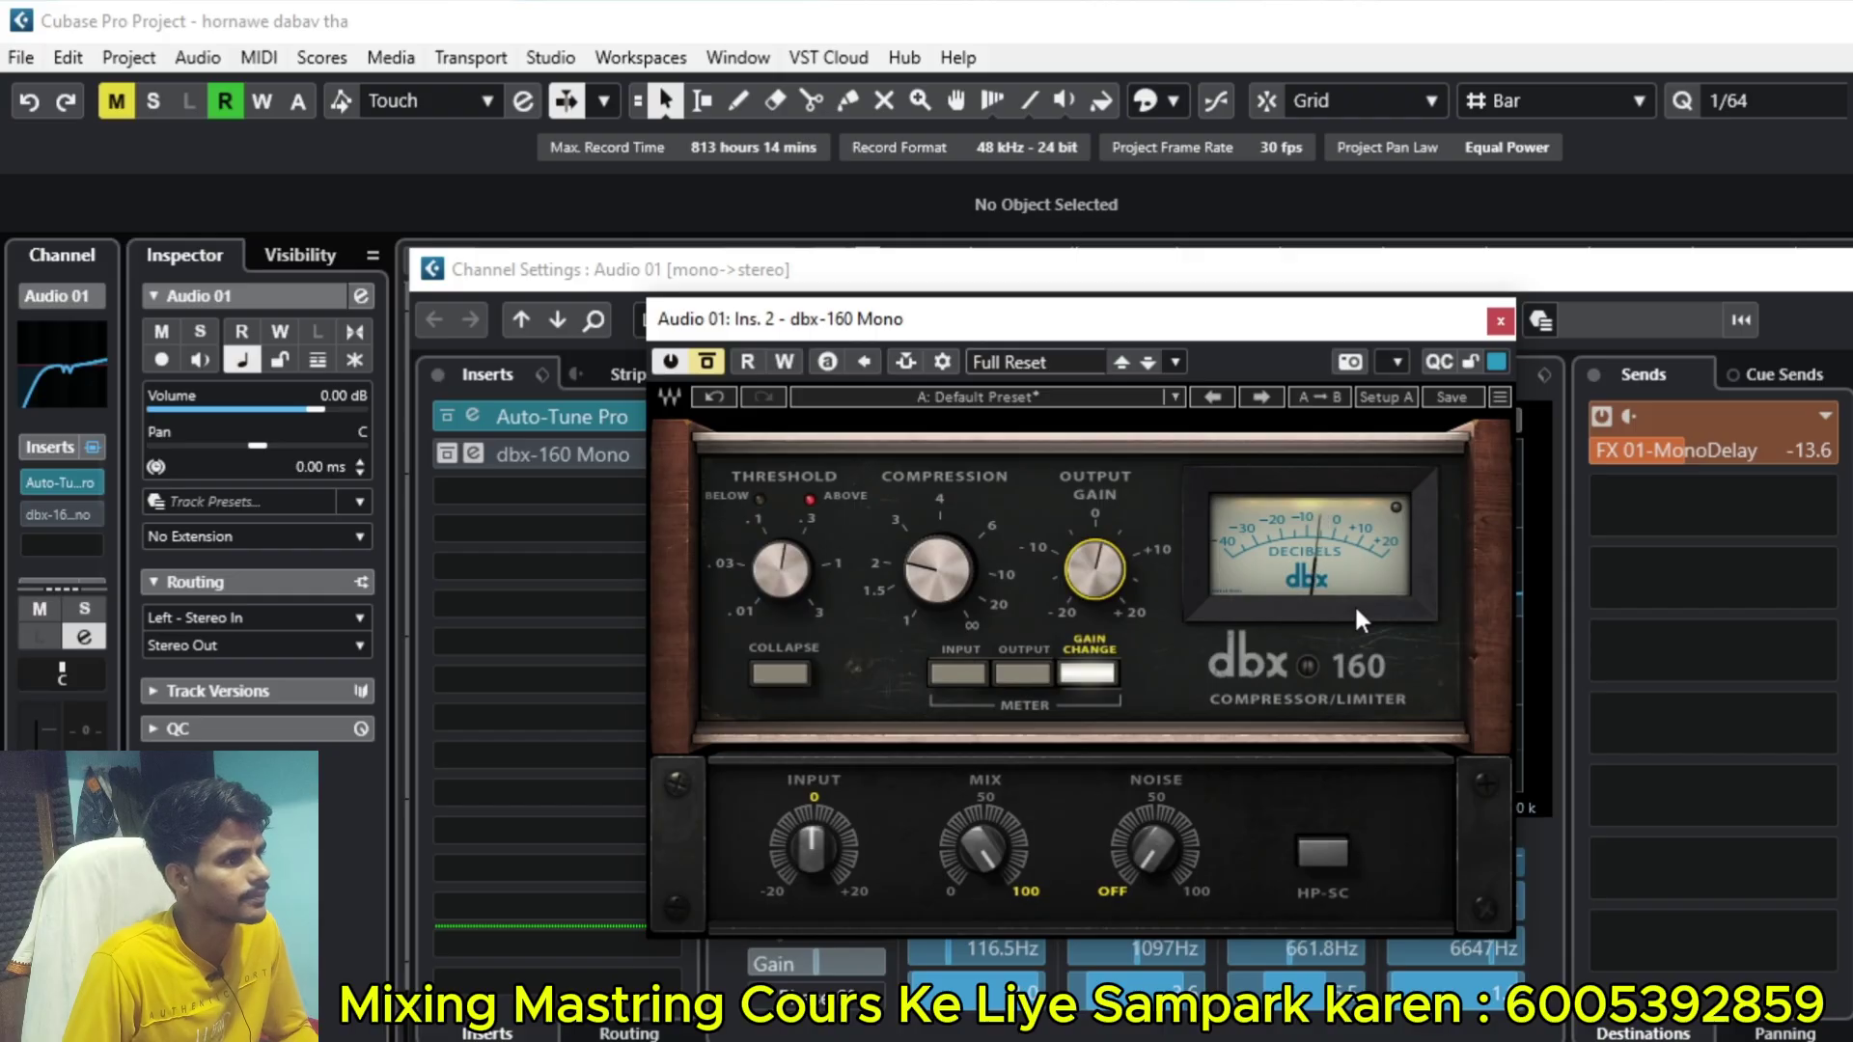
Step: Reactivate the dbx-160 insert on Audio 01 and raise the track's volume to 6.02 dB
{"action": "left_click_drag", "start_coordinate": [1419, 322], "coordinate": [1052, 355]}
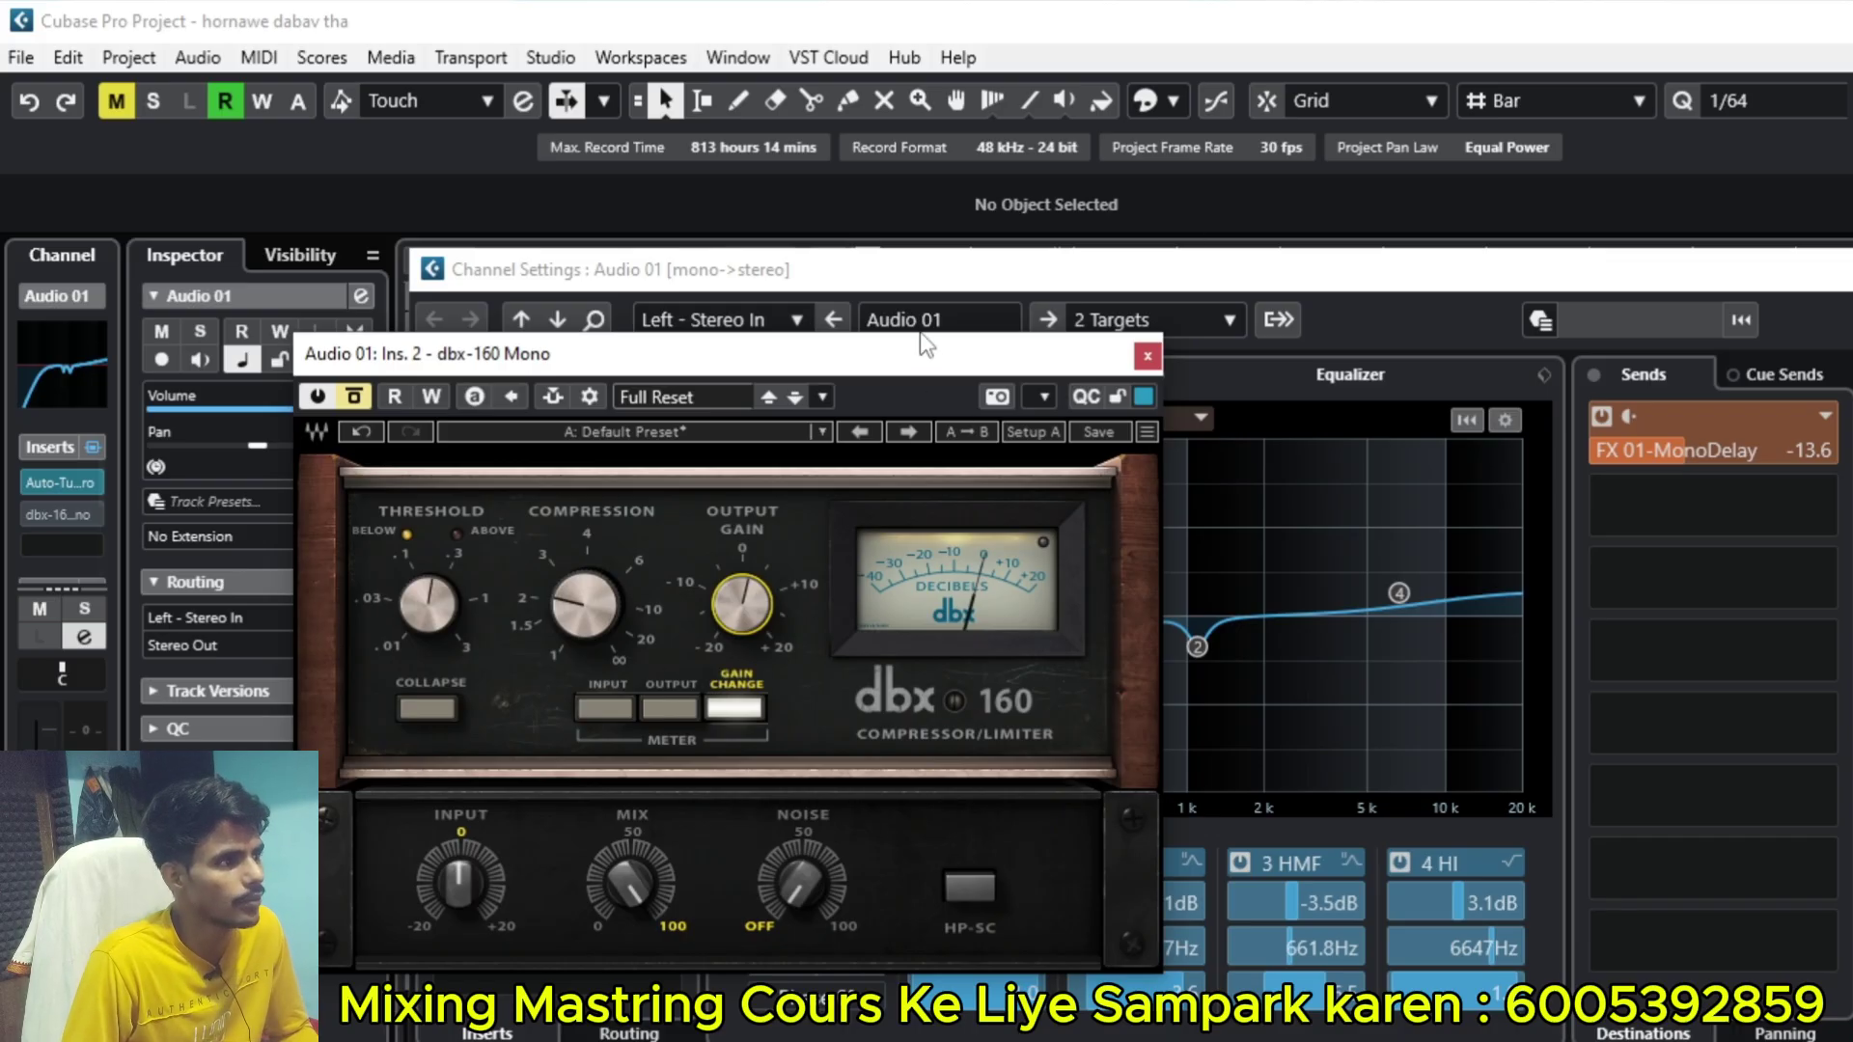
{"action": "left_click_drag", "start_coordinate": [927, 345], "coordinate": [1039, 715]}
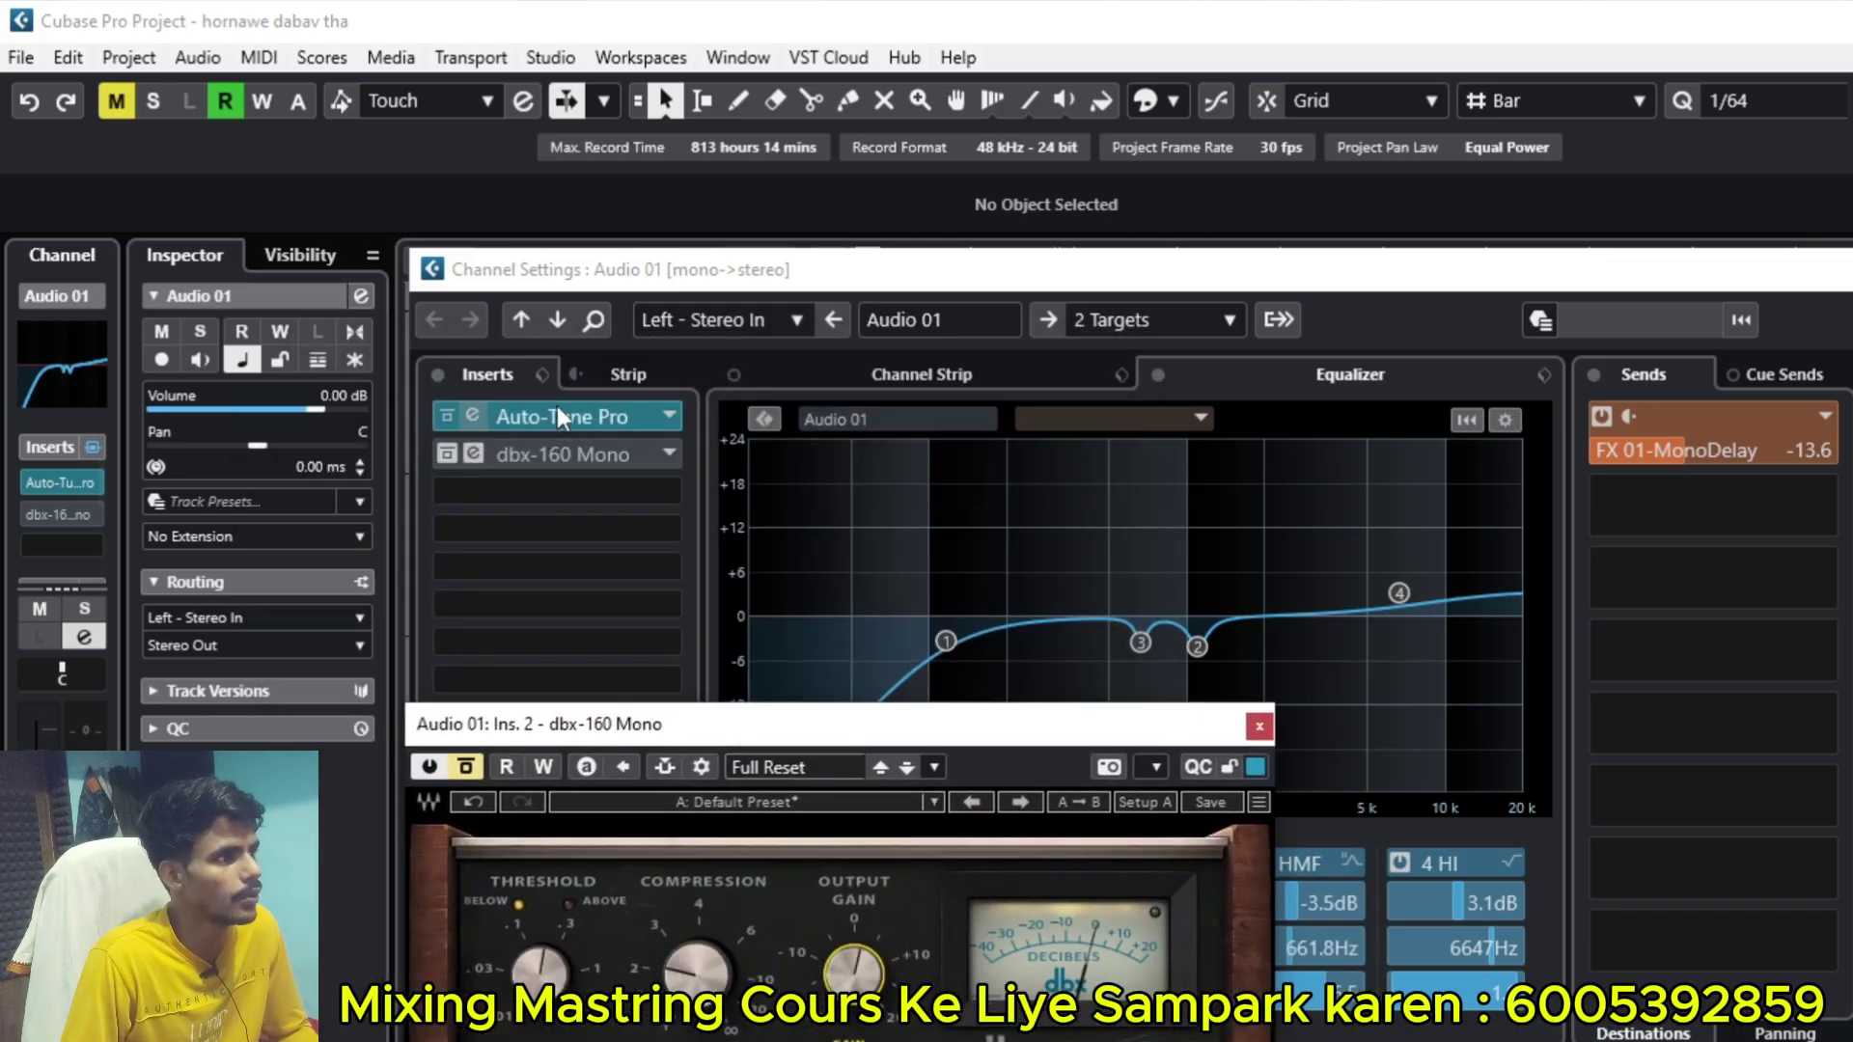
{"action": "left_click", "coordinate": [569, 454], "text": "shift"}
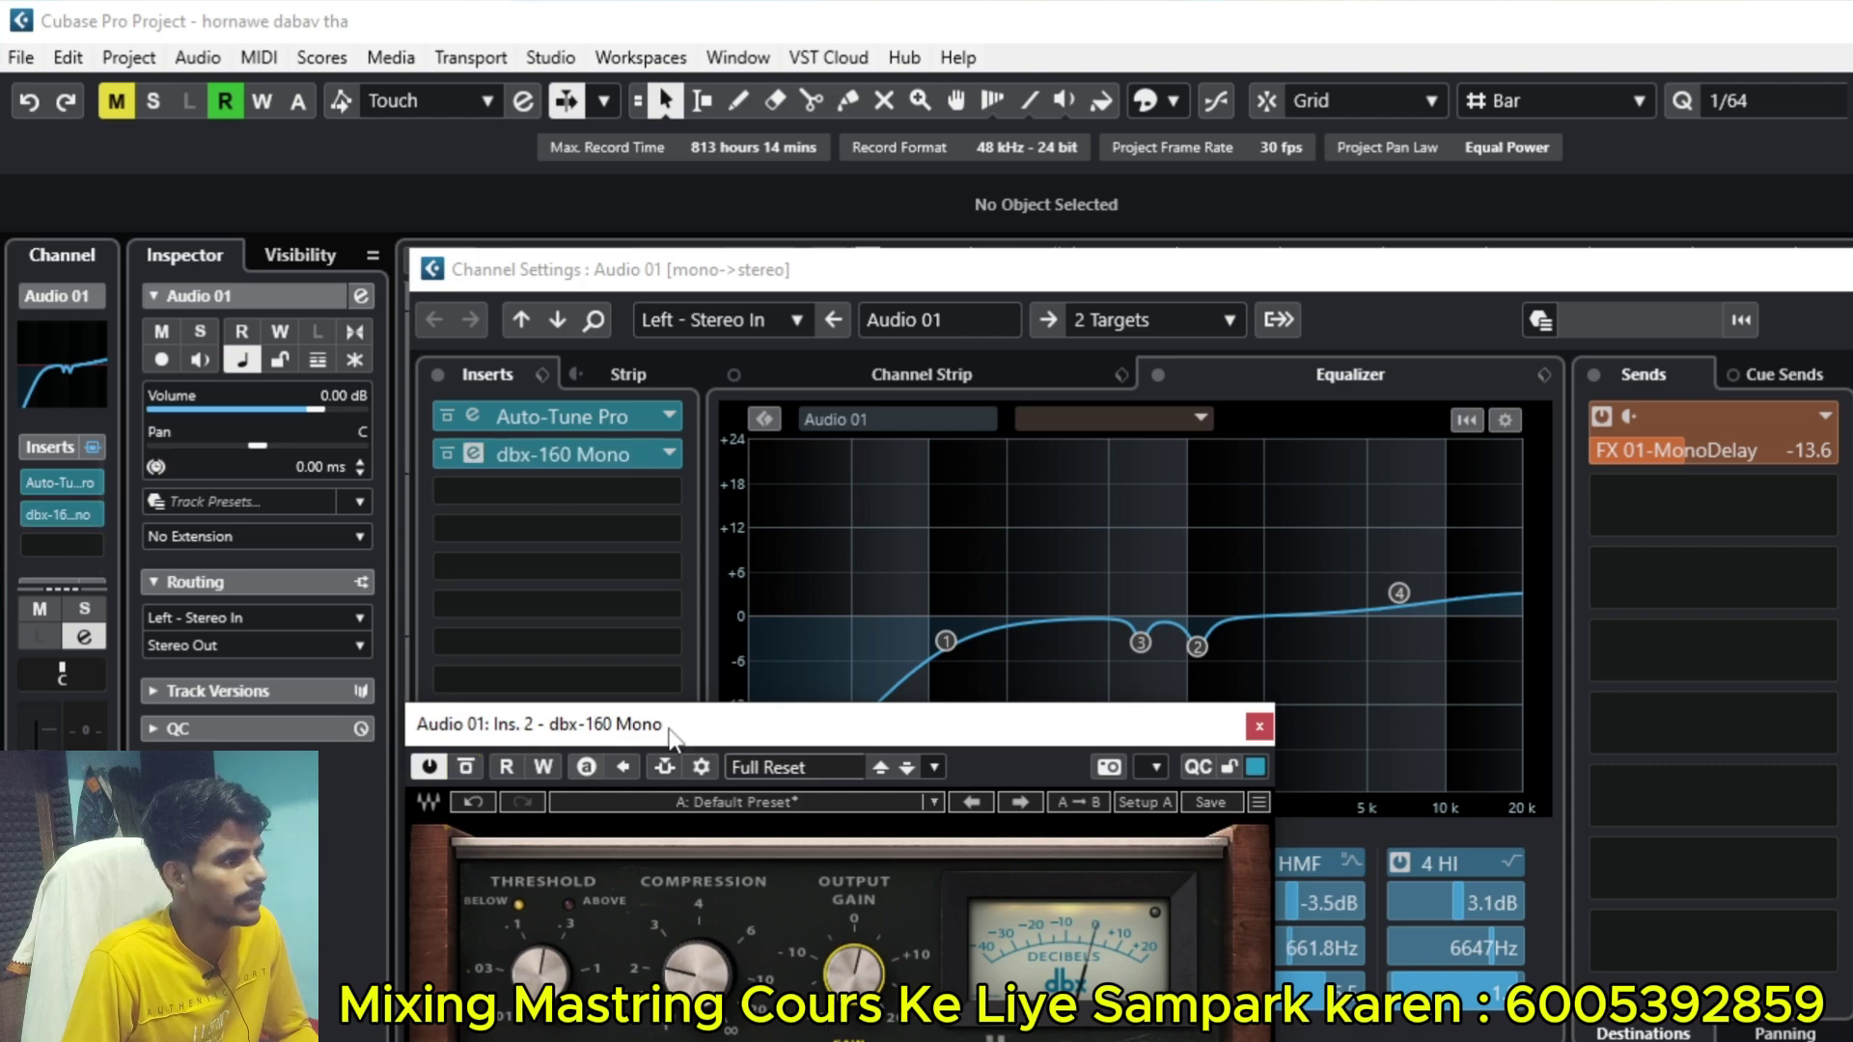
{"action": "left_click_drag", "start_coordinate": [752, 726], "coordinate": [666, 447]}
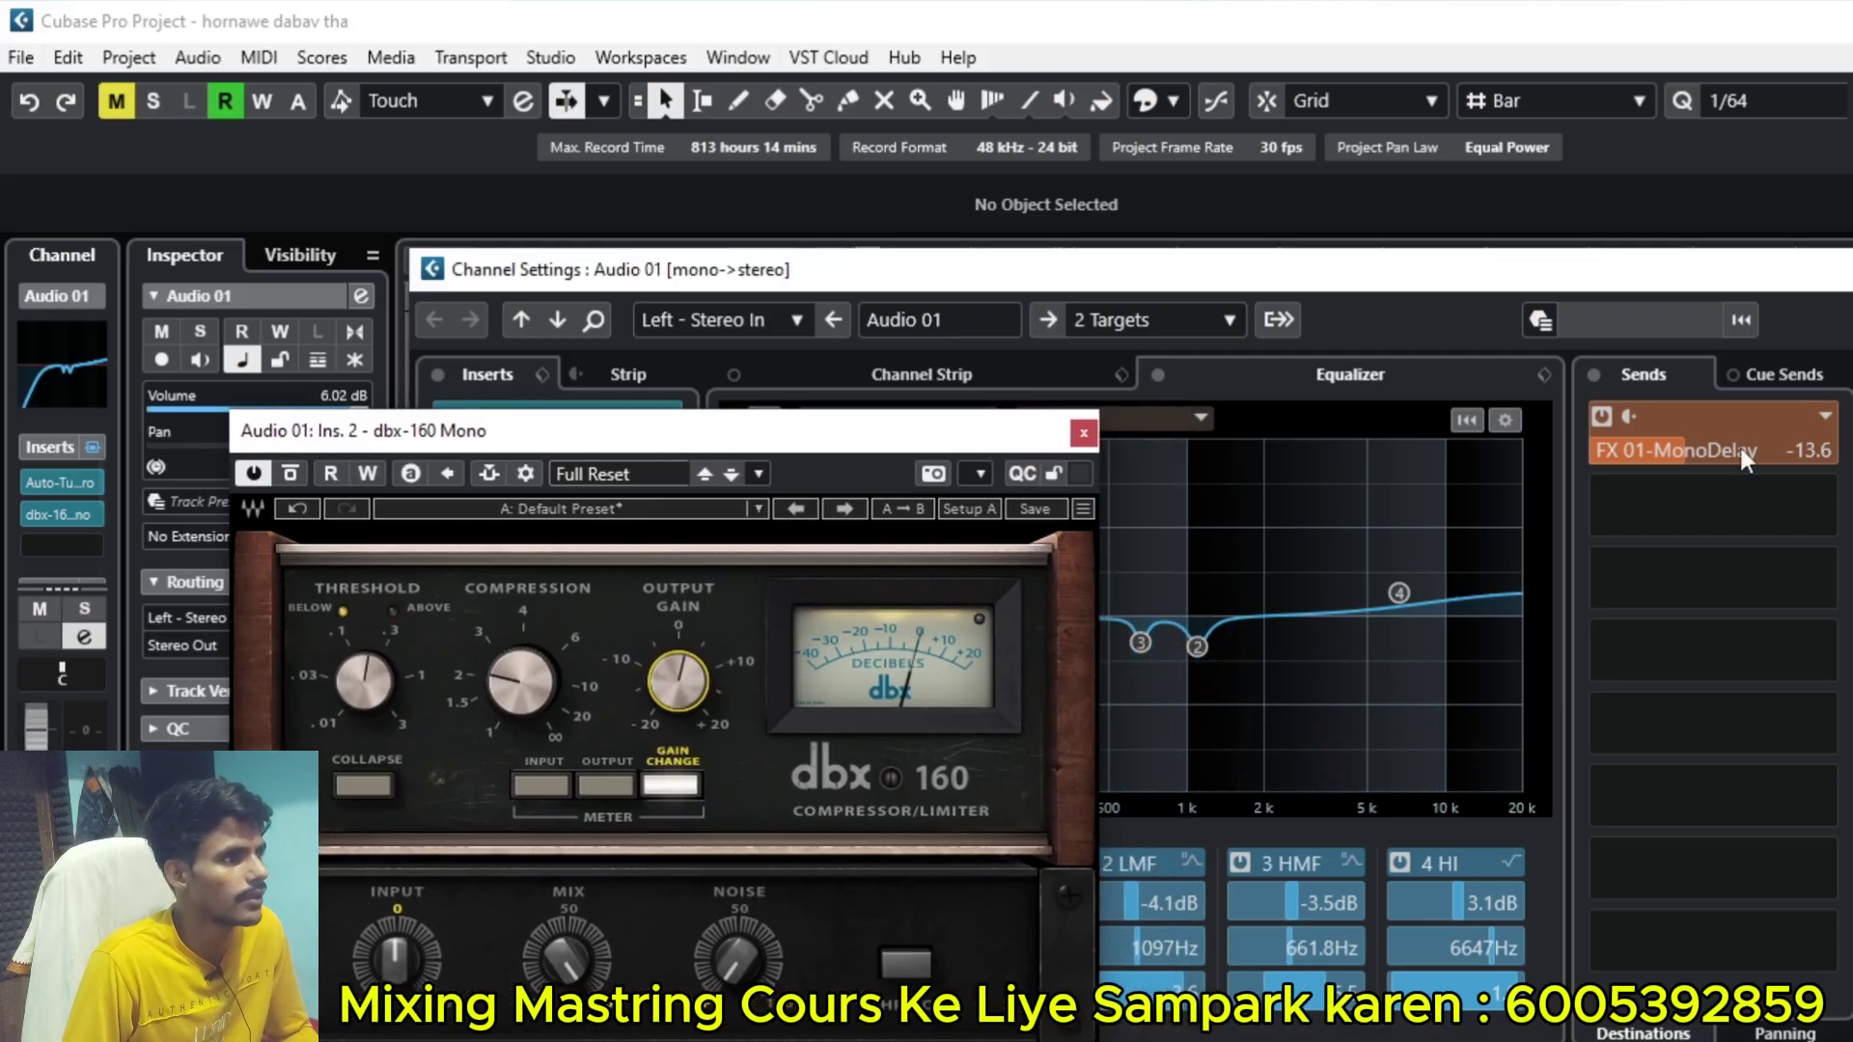
{"action": "left_click_drag", "start_coordinate": [693, 431], "coordinate": [1090, 283]}
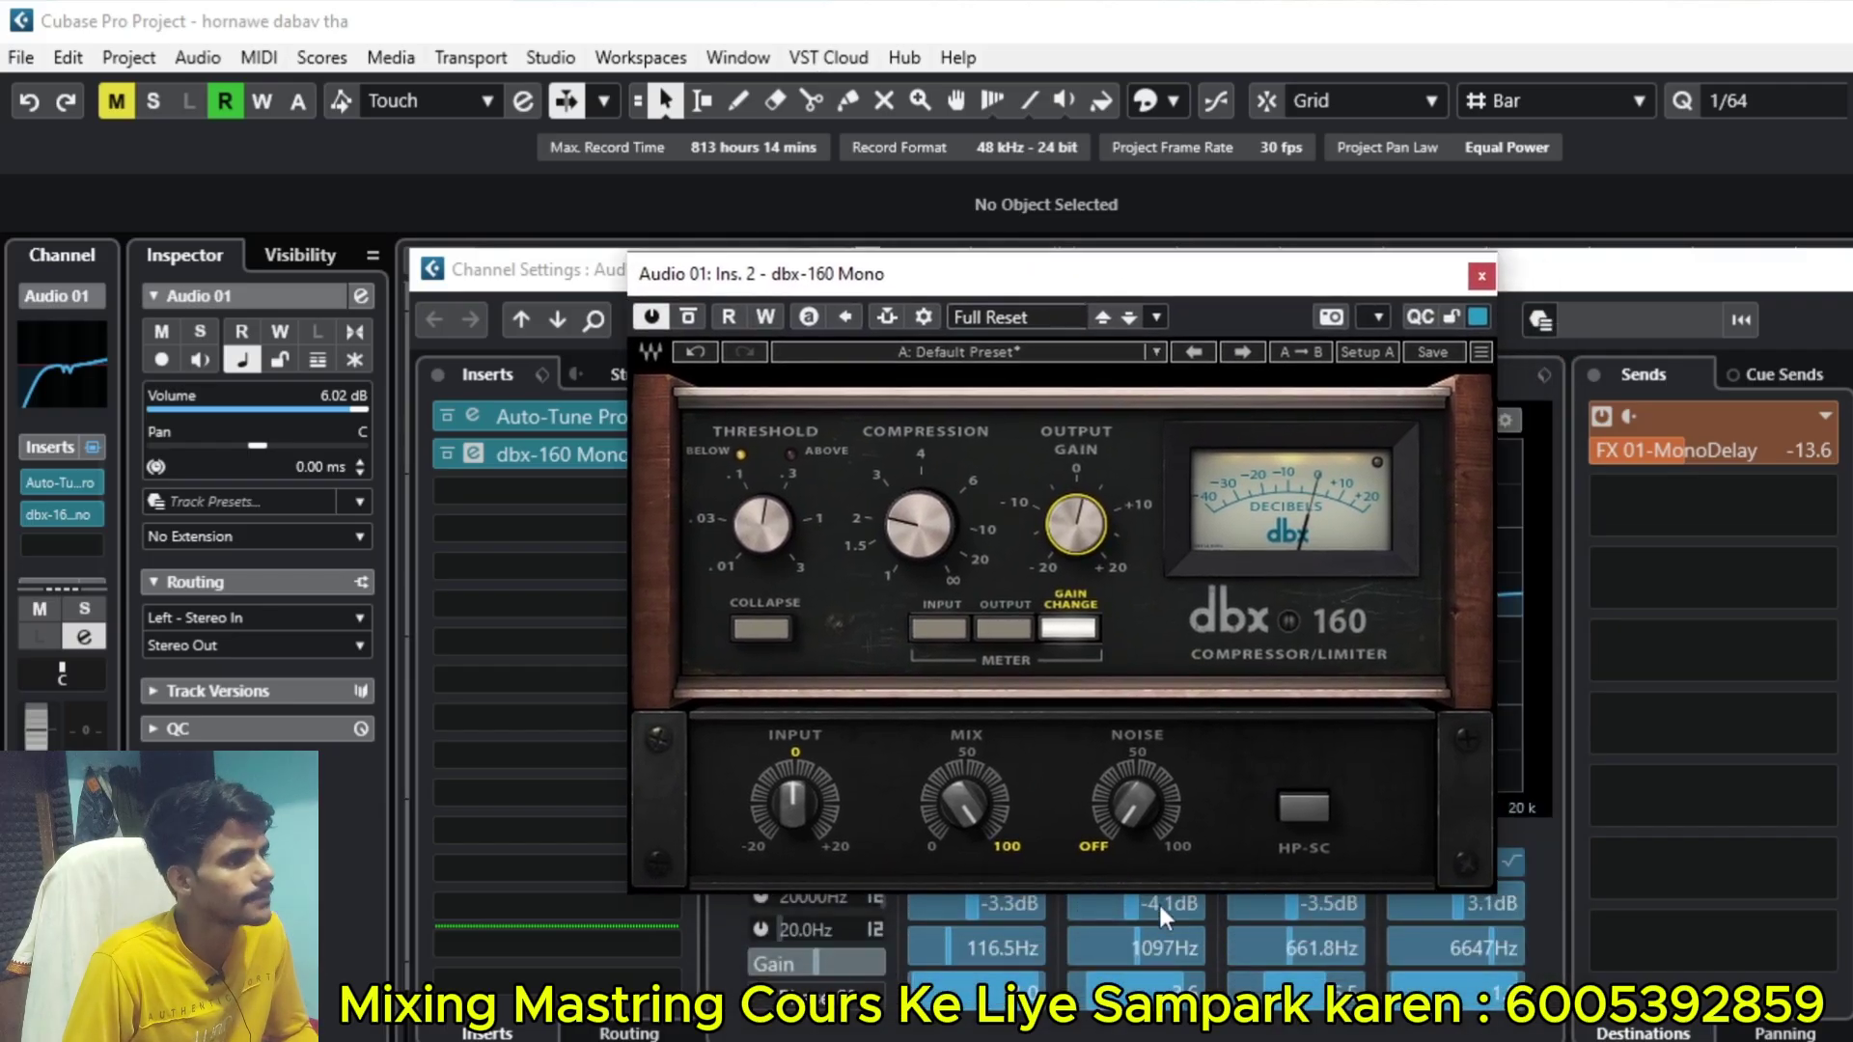
Step: Raise the dbx-160's noise amount, try 35, and settle it at 30
{"action": "left_click_drag", "start_coordinate": [1128, 818], "coordinate": [1127, 791]}
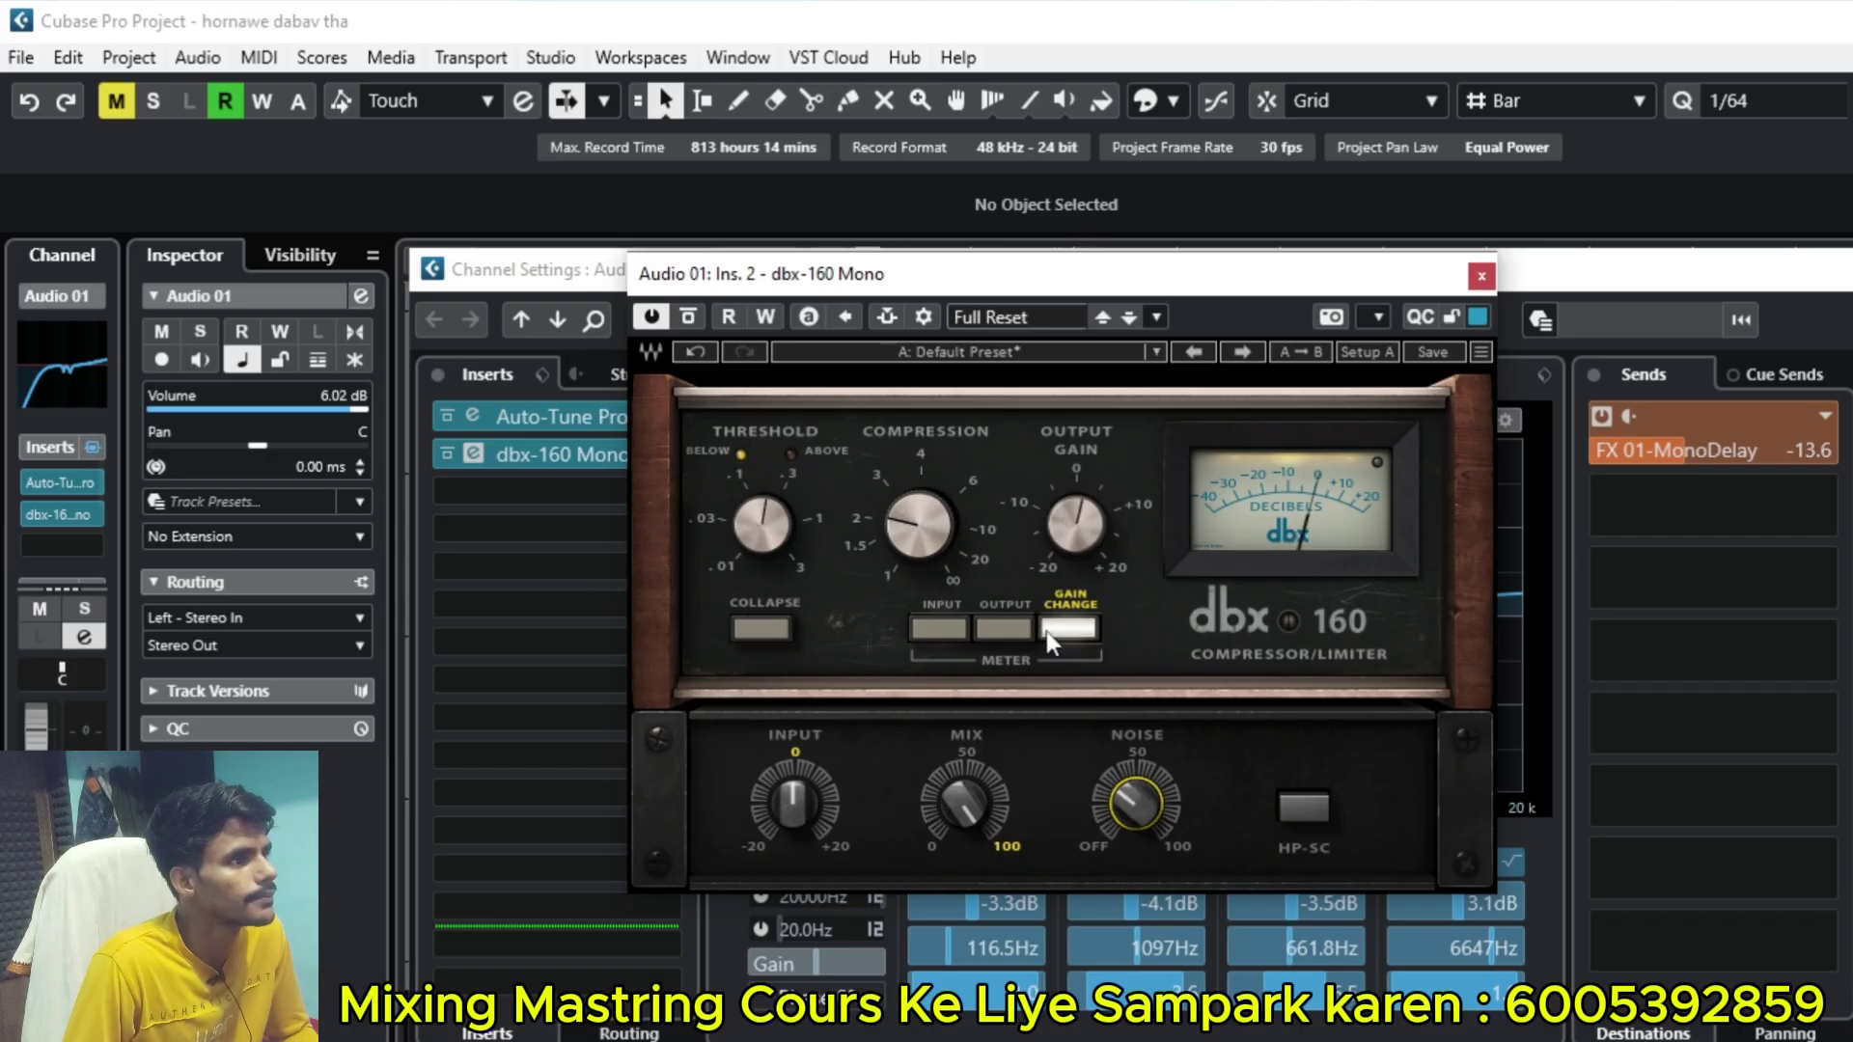
{"action": "left_click_drag", "start_coordinate": [1135, 803], "coordinate": [1135, 784]}
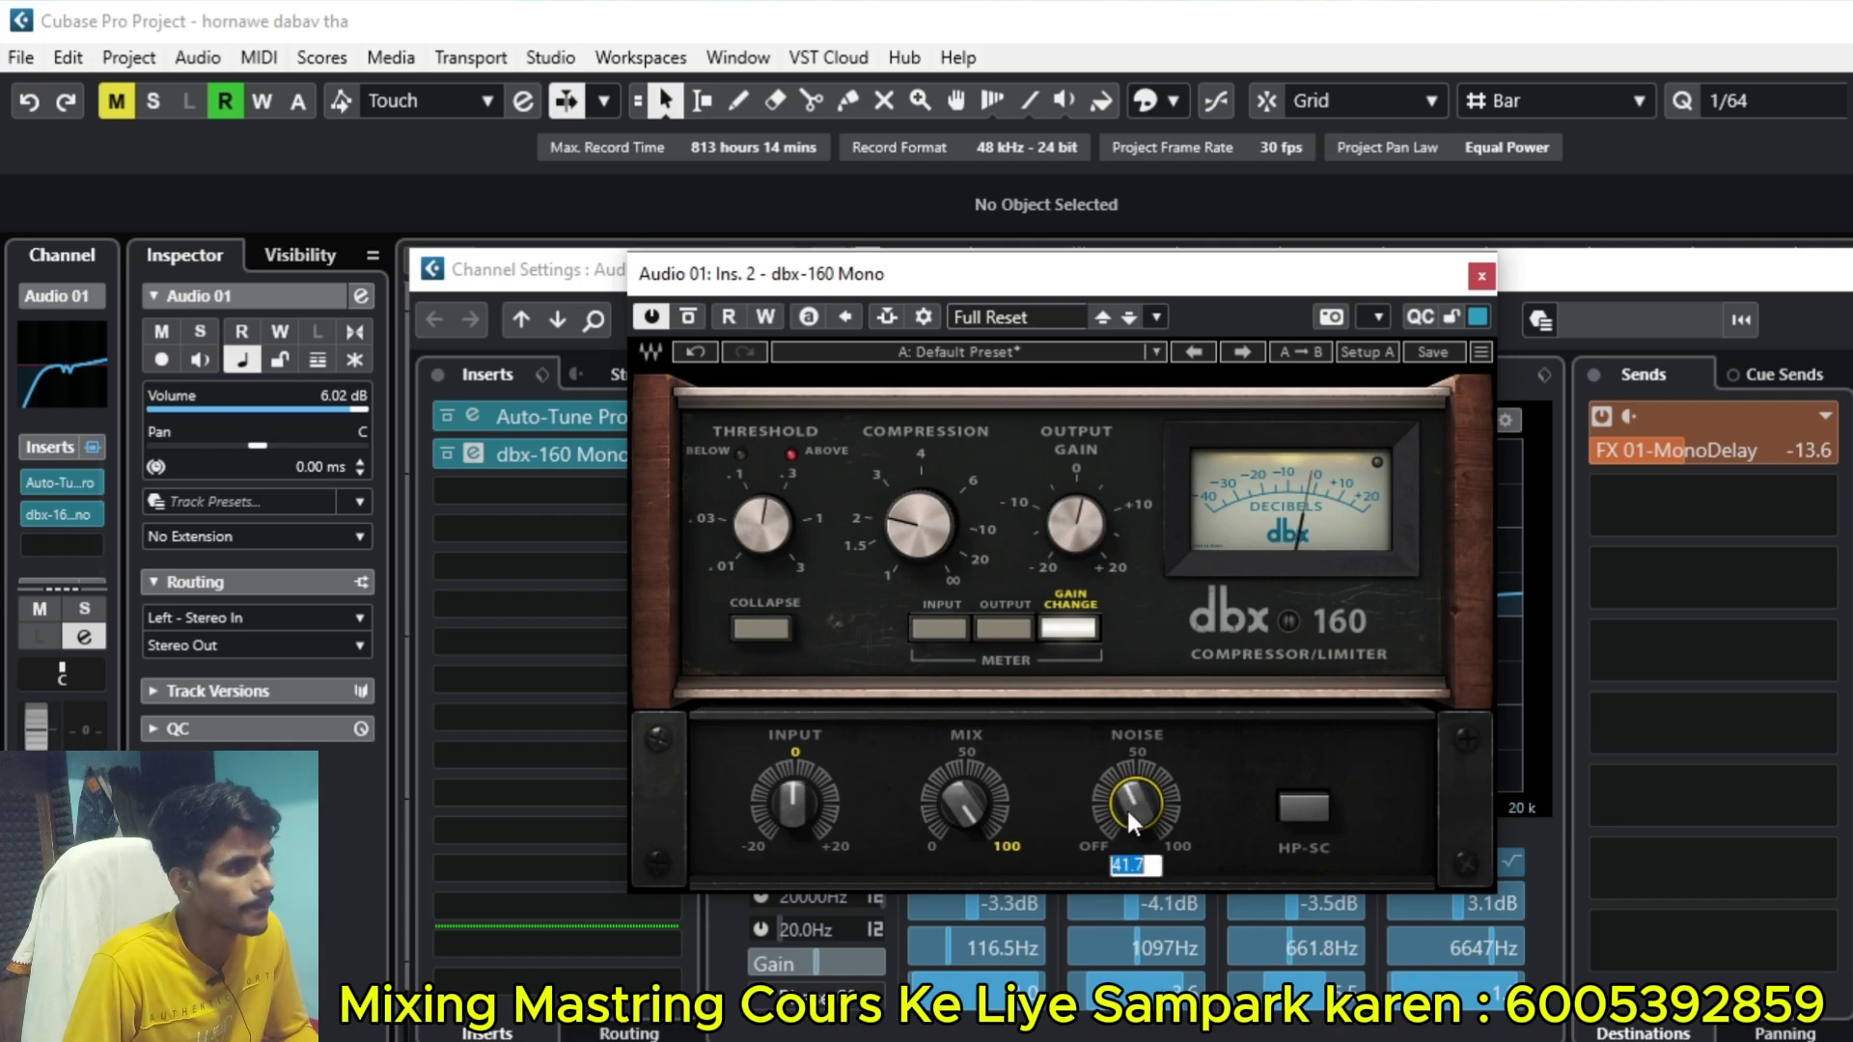
{"action": "type", "text": "35"}
{"action": "key", "text": "Return"}
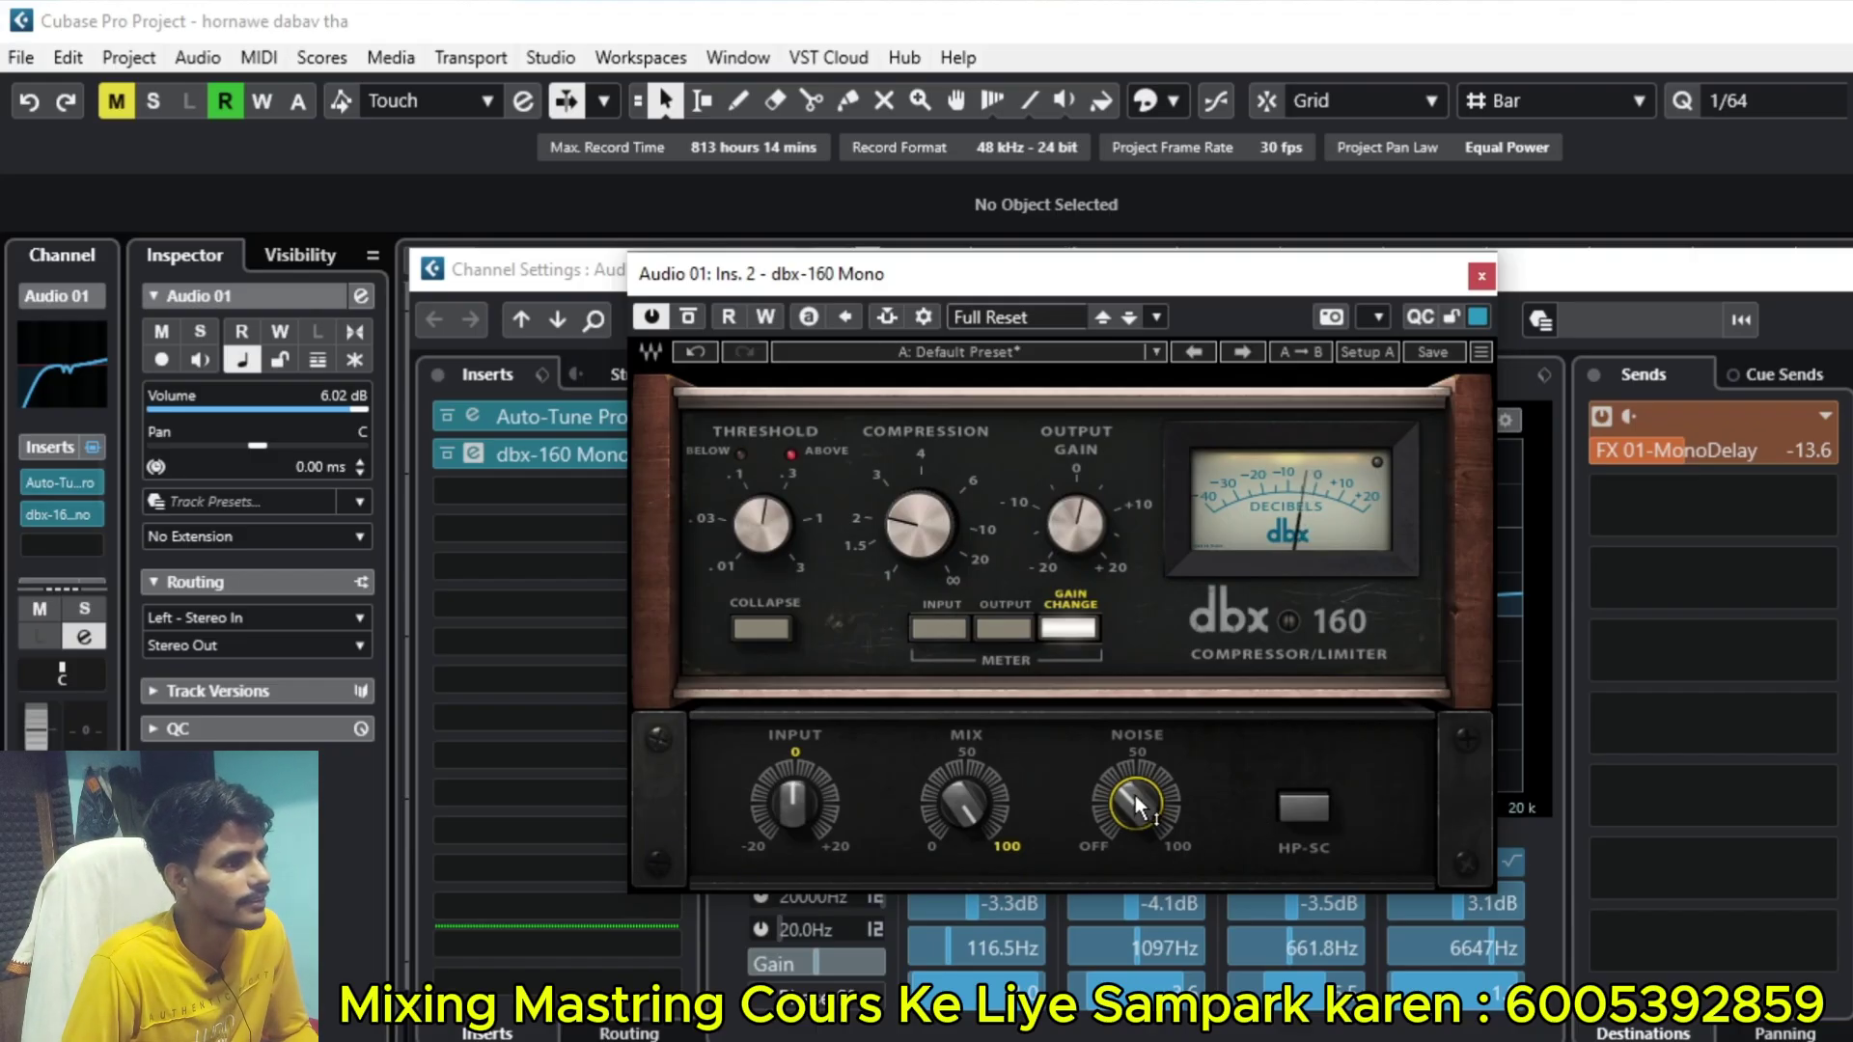
{"action": "mouse_move", "coordinate": [1135, 795]}
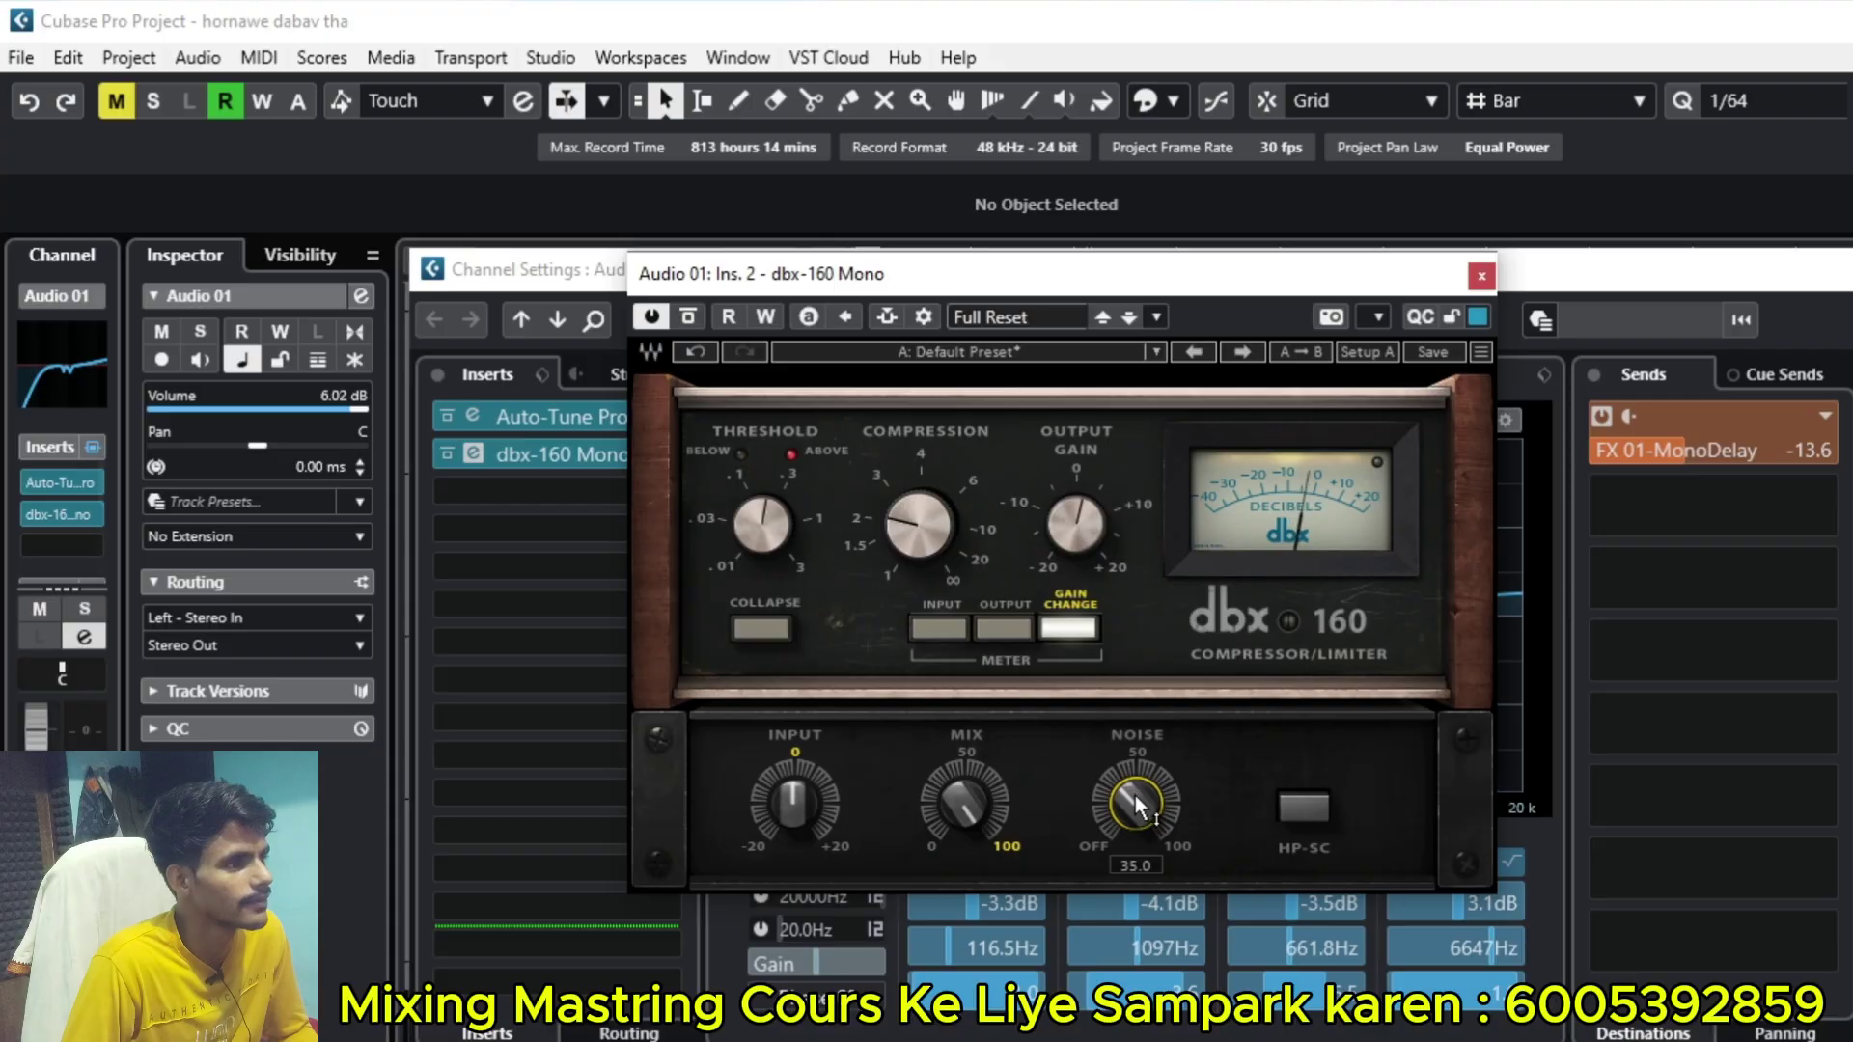
{"action": "left_click_drag", "start_coordinate": [1135, 795], "coordinate": [1135, 808]}
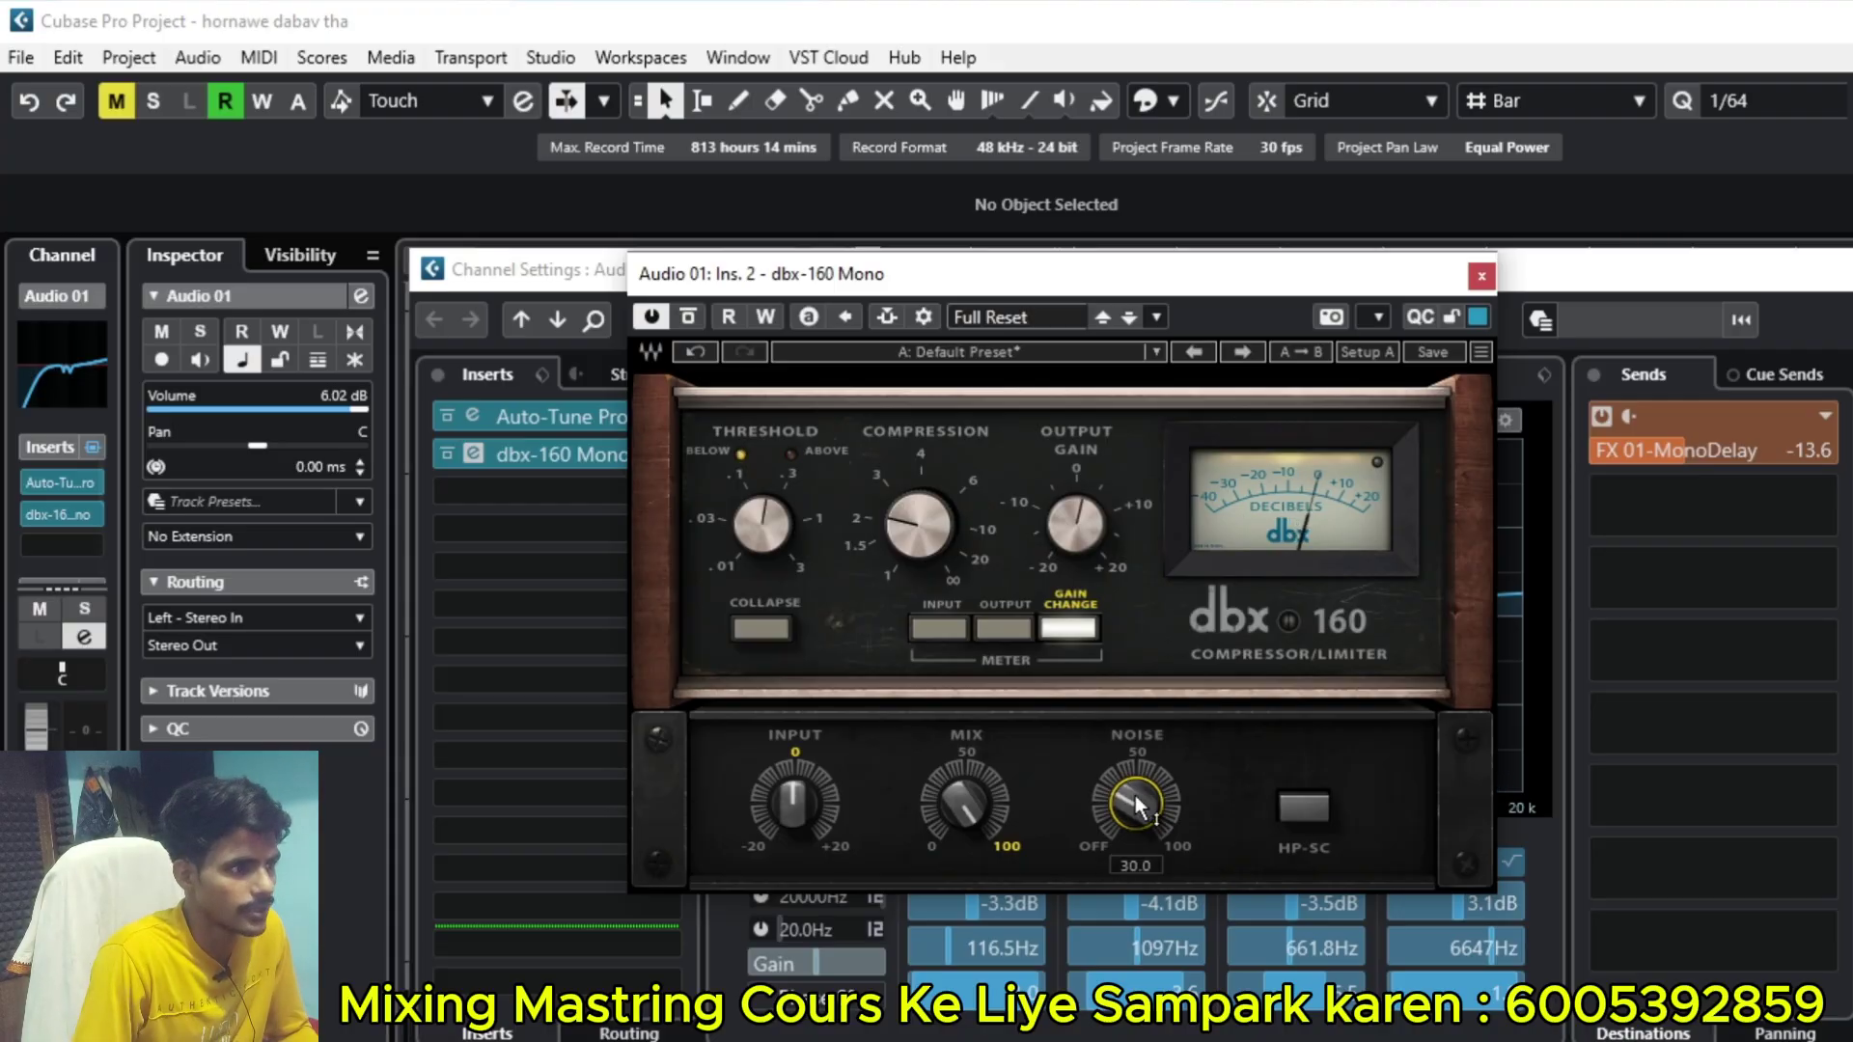
Step: Reduce the dbx-160's mix to about 91% and try a small adjustment of its input level
{"action": "mouse_move", "coordinate": [969, 797]}
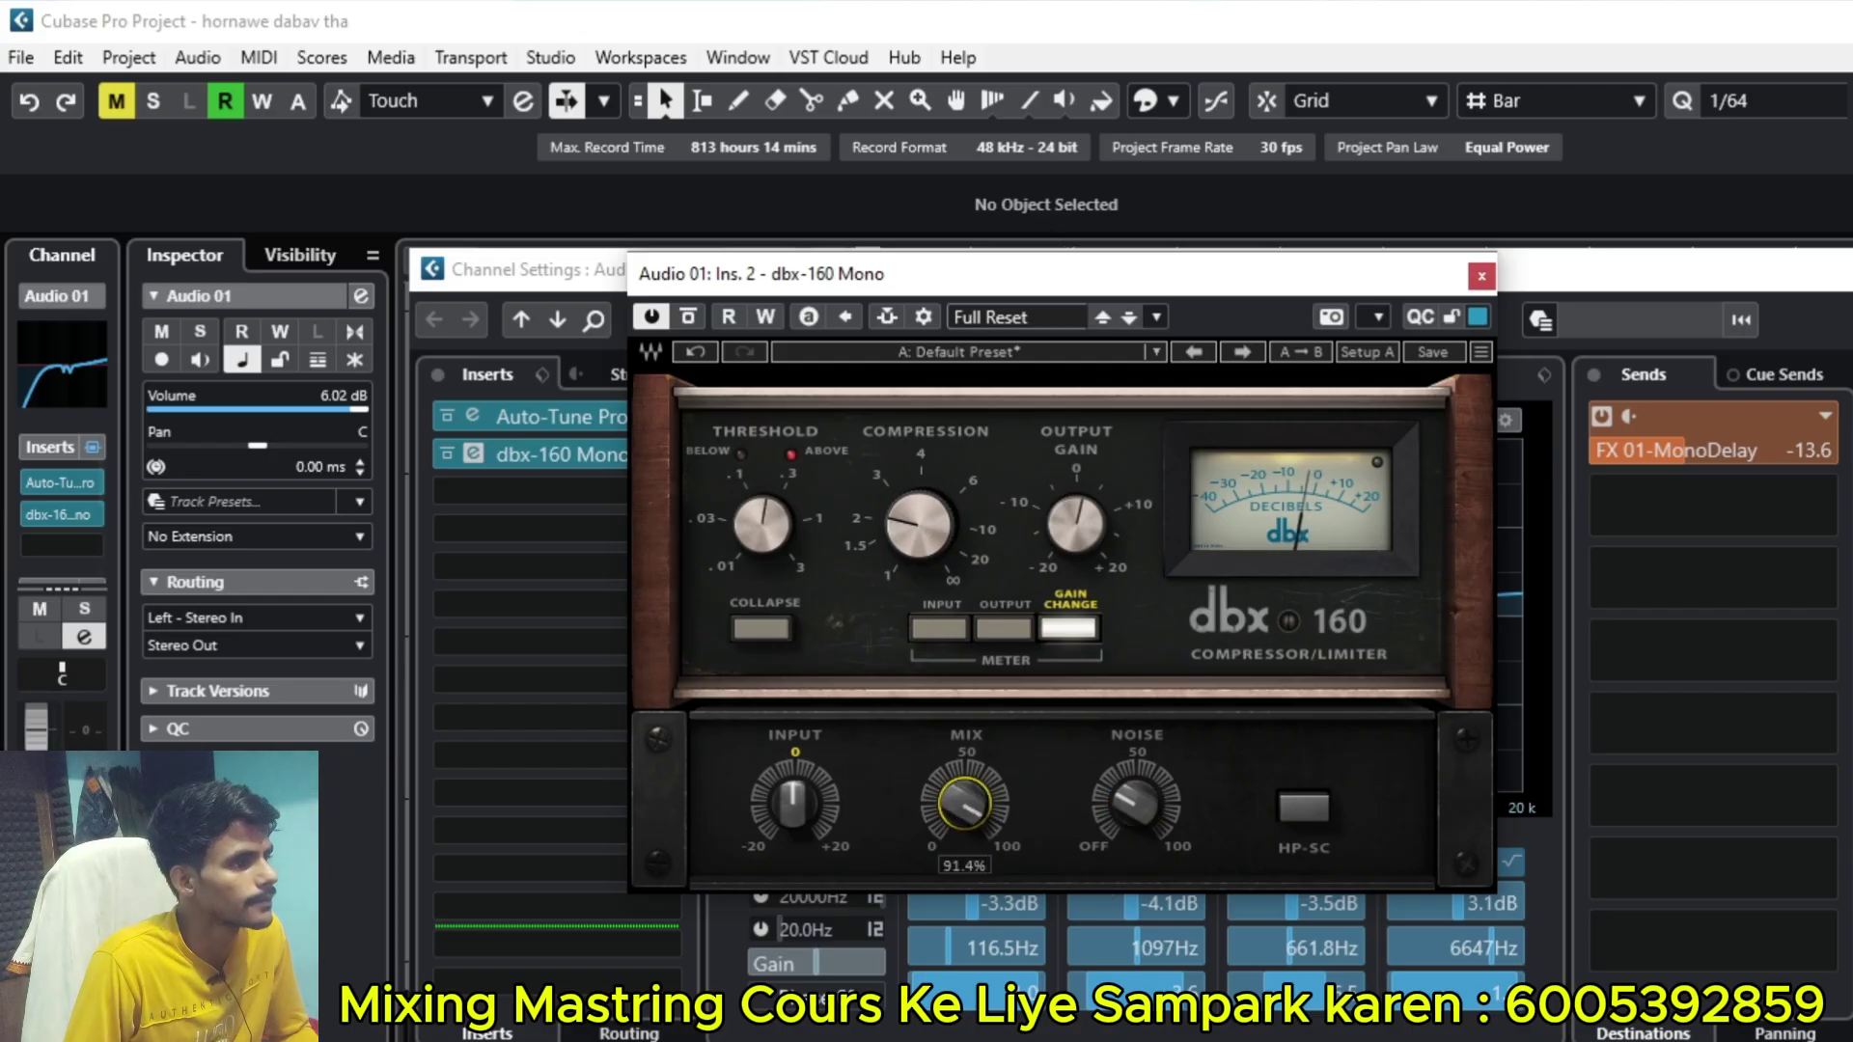
{"action": "left_click_drag", "start_coordinate": [965, 801], "coordinate": [965, 807]}
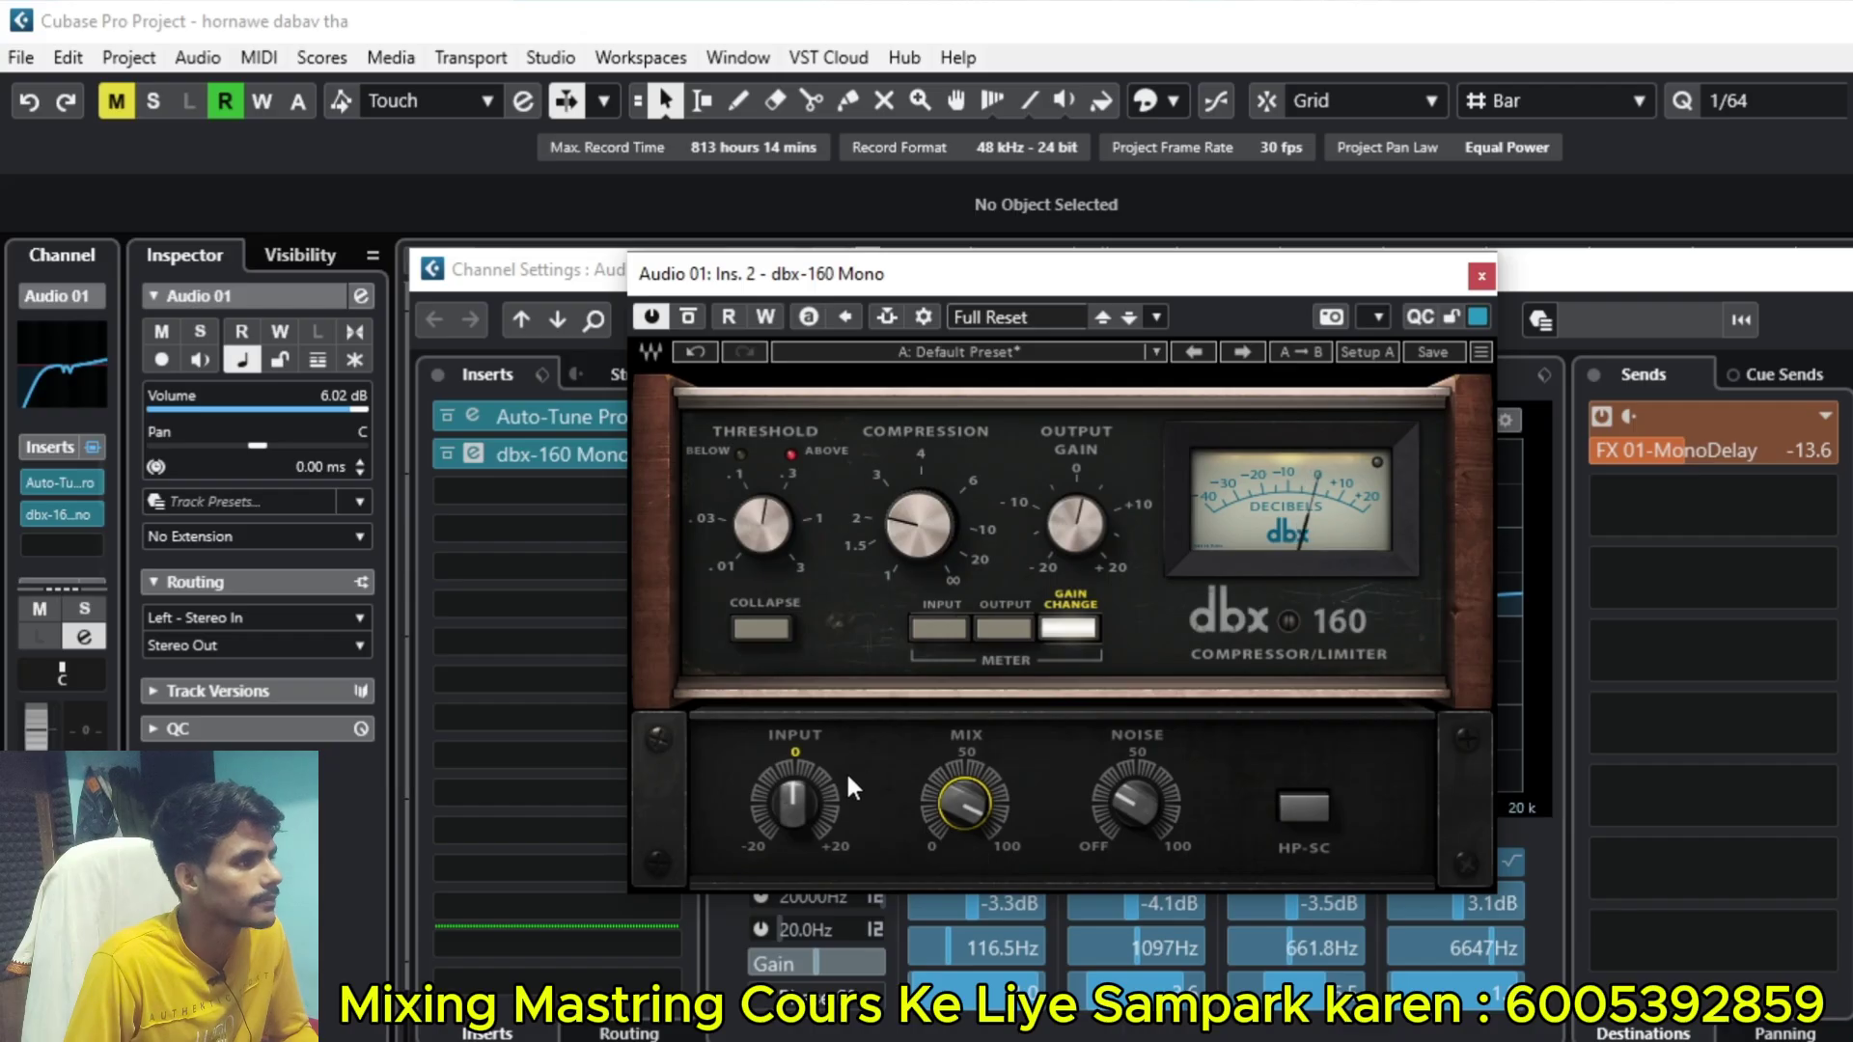
{"action": "left_click_drag", "start_coordinate": [794, 799], "coordinate": [796, 793]}
Step: Compare the compression with the dbx-160's HP-SC sidechain filter on and off, leaving the filter enabled
{"action": "left_click", "coordinate": [1305, 811]}
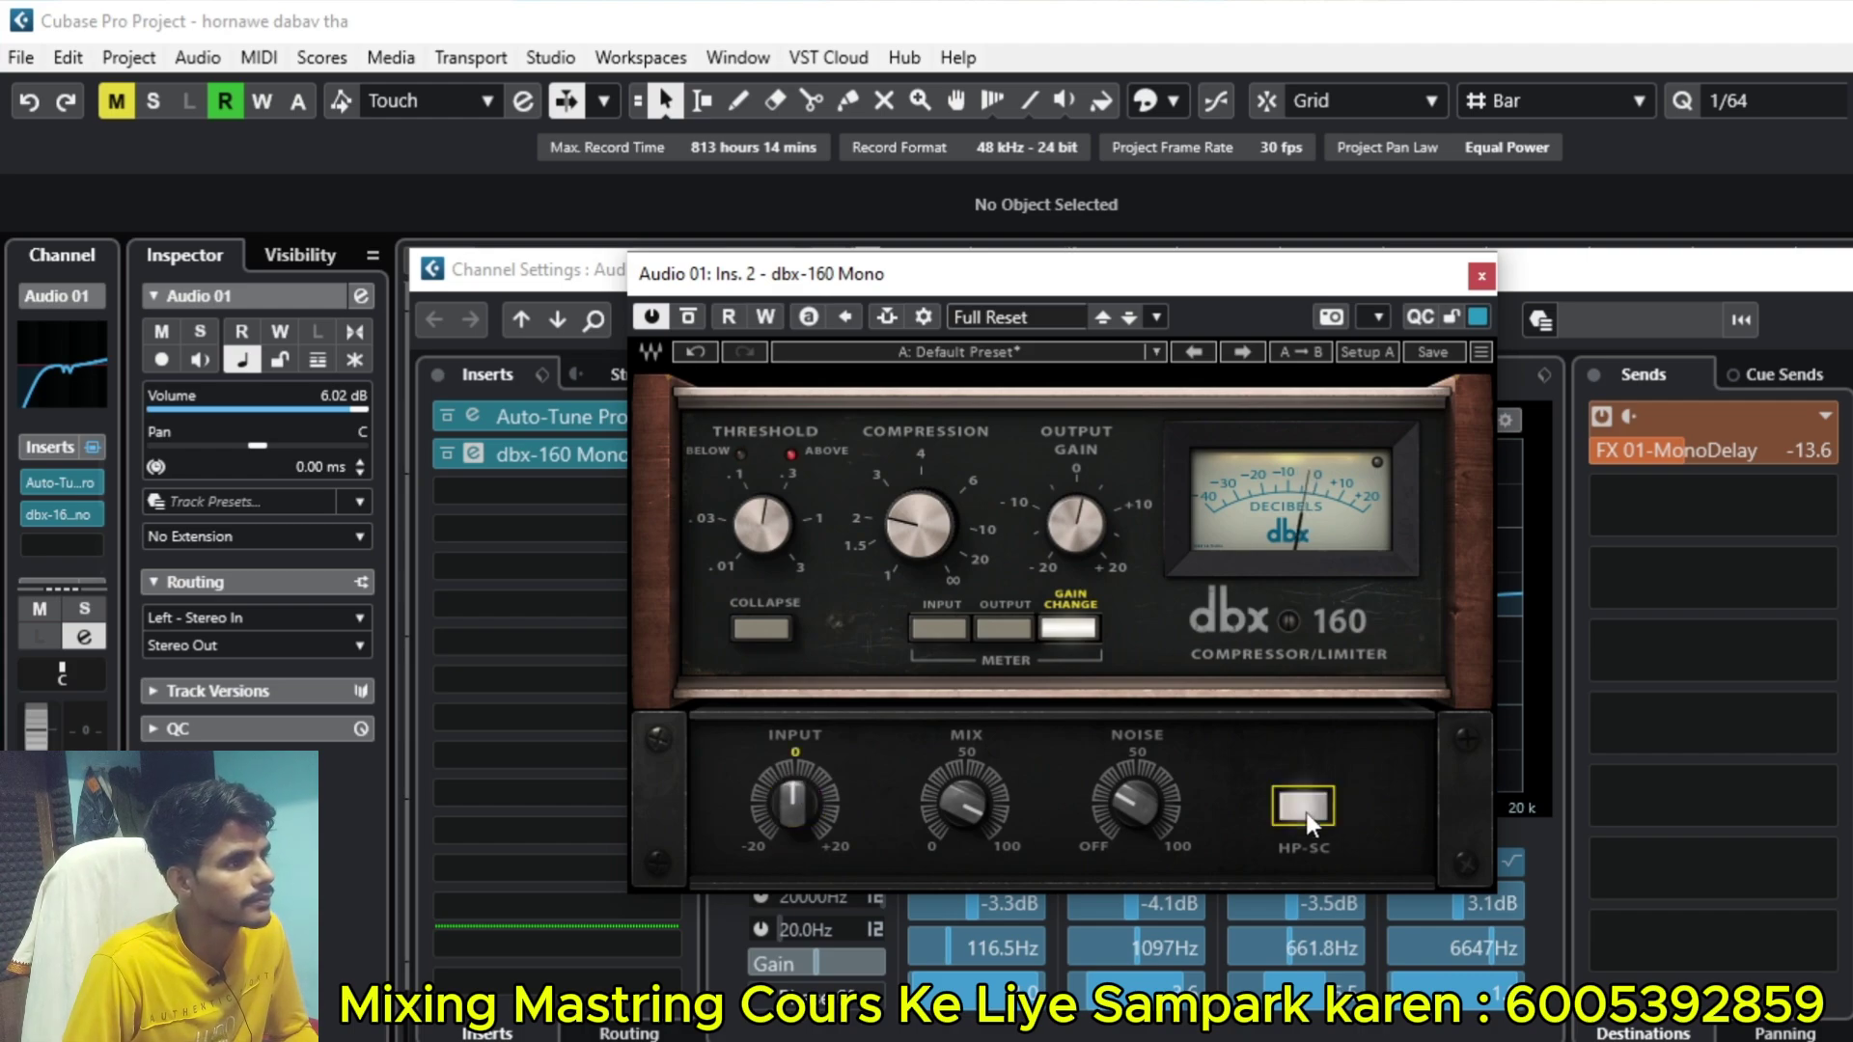
{"action": "left_click", "coordinate": [1306, 813]}
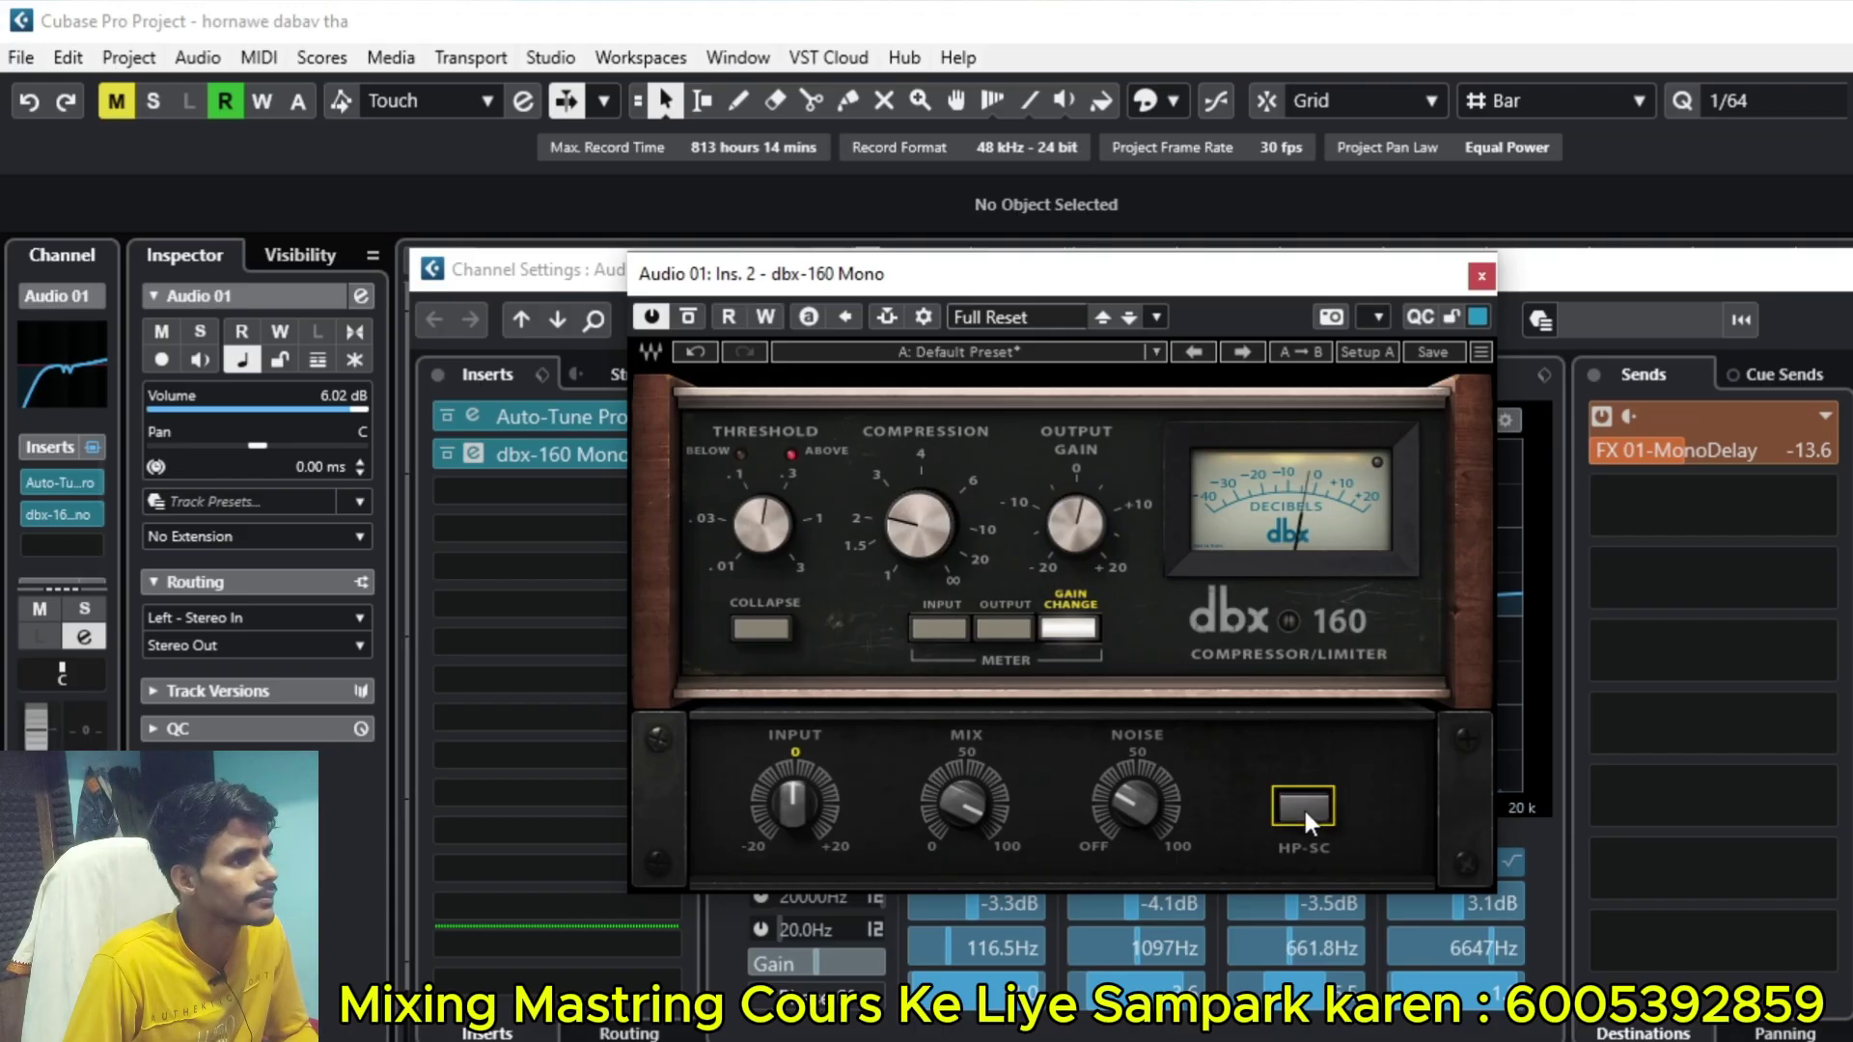
{"action": "left_click", "coordinate": [1305, 811]}
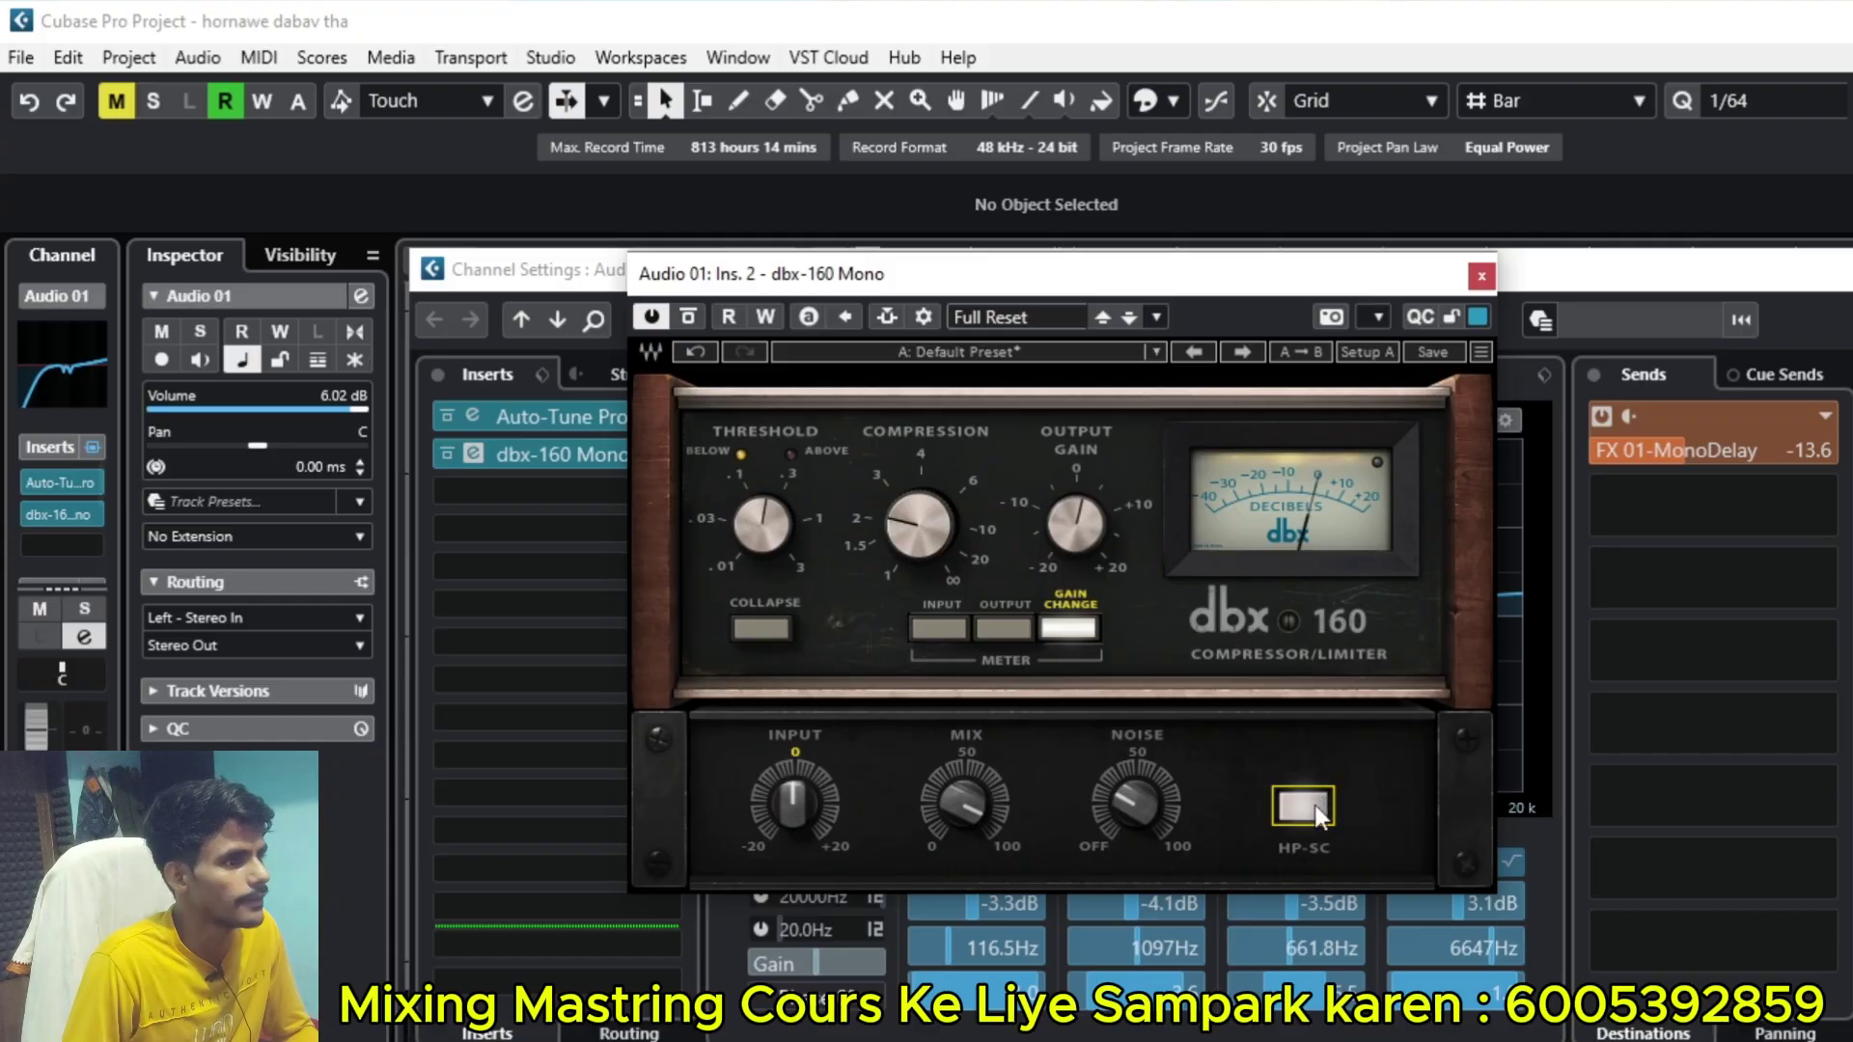
{"action": "left_click", "coordinate": [1309, 803]}
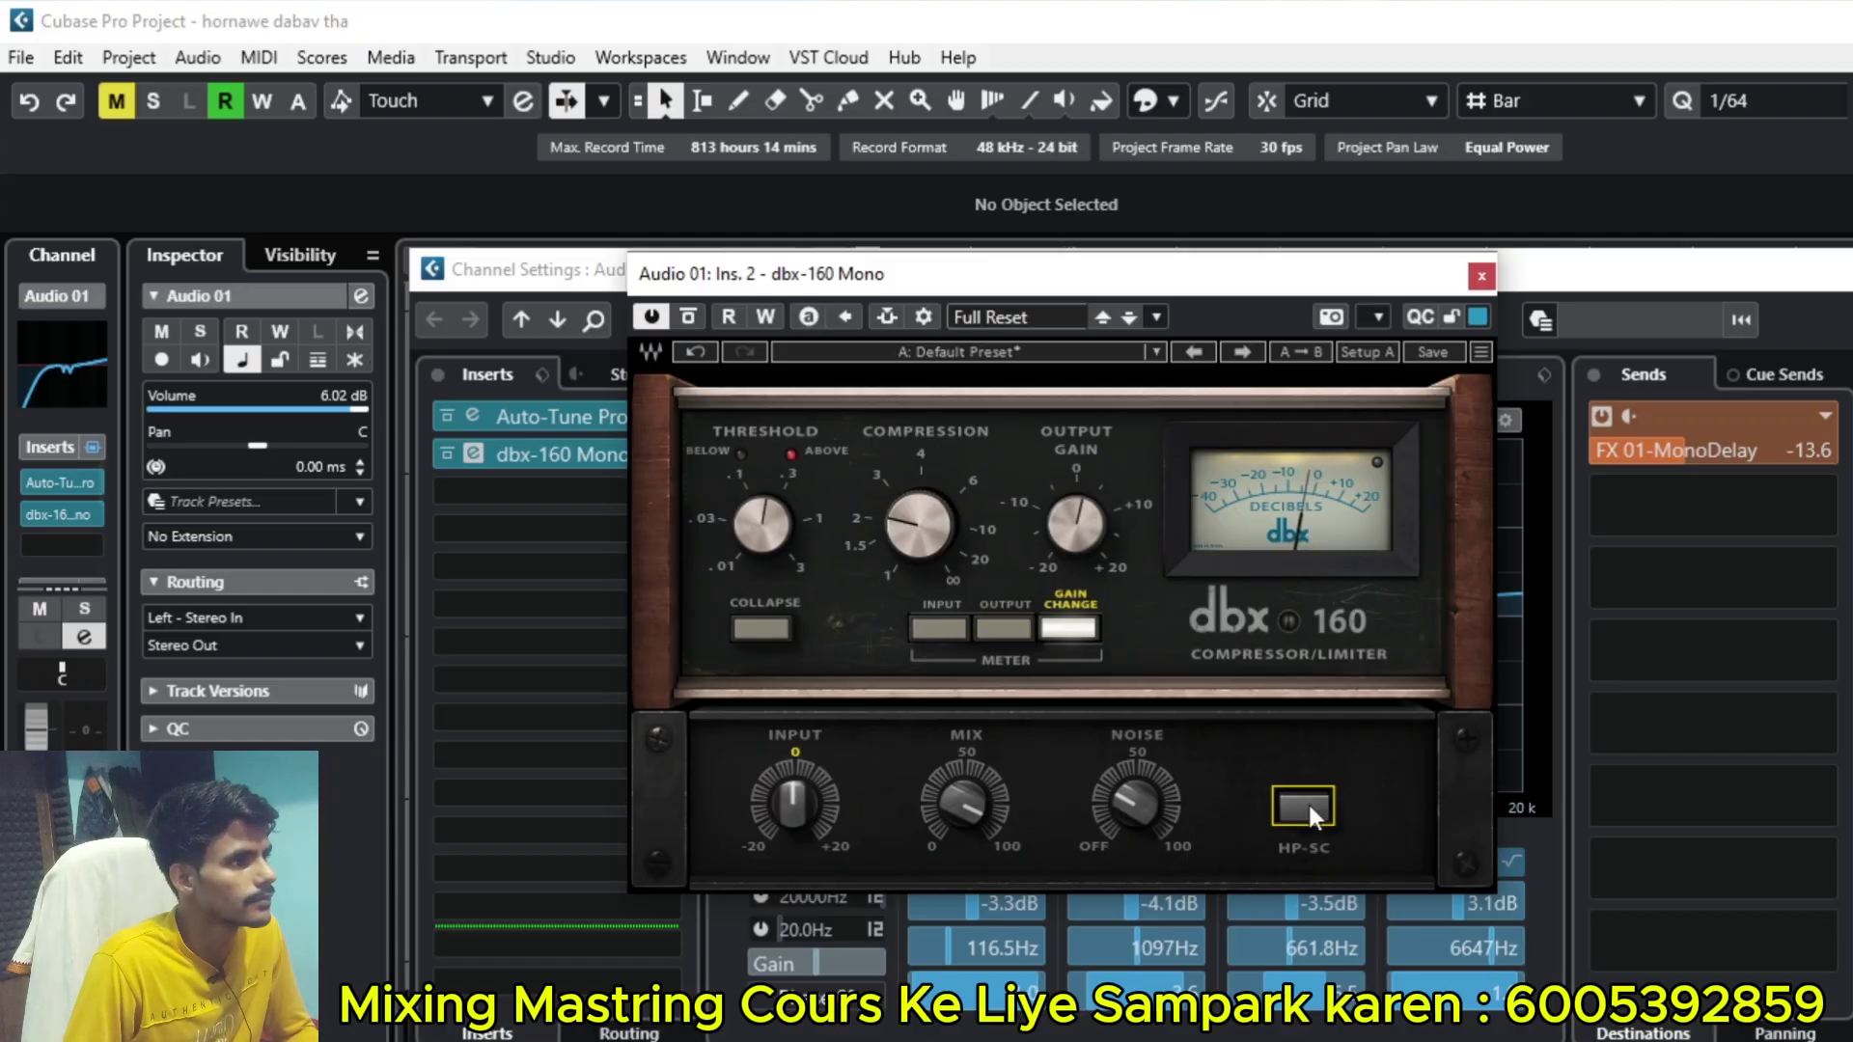
{"action": "left_click", "coordinate": [1307, 805]}
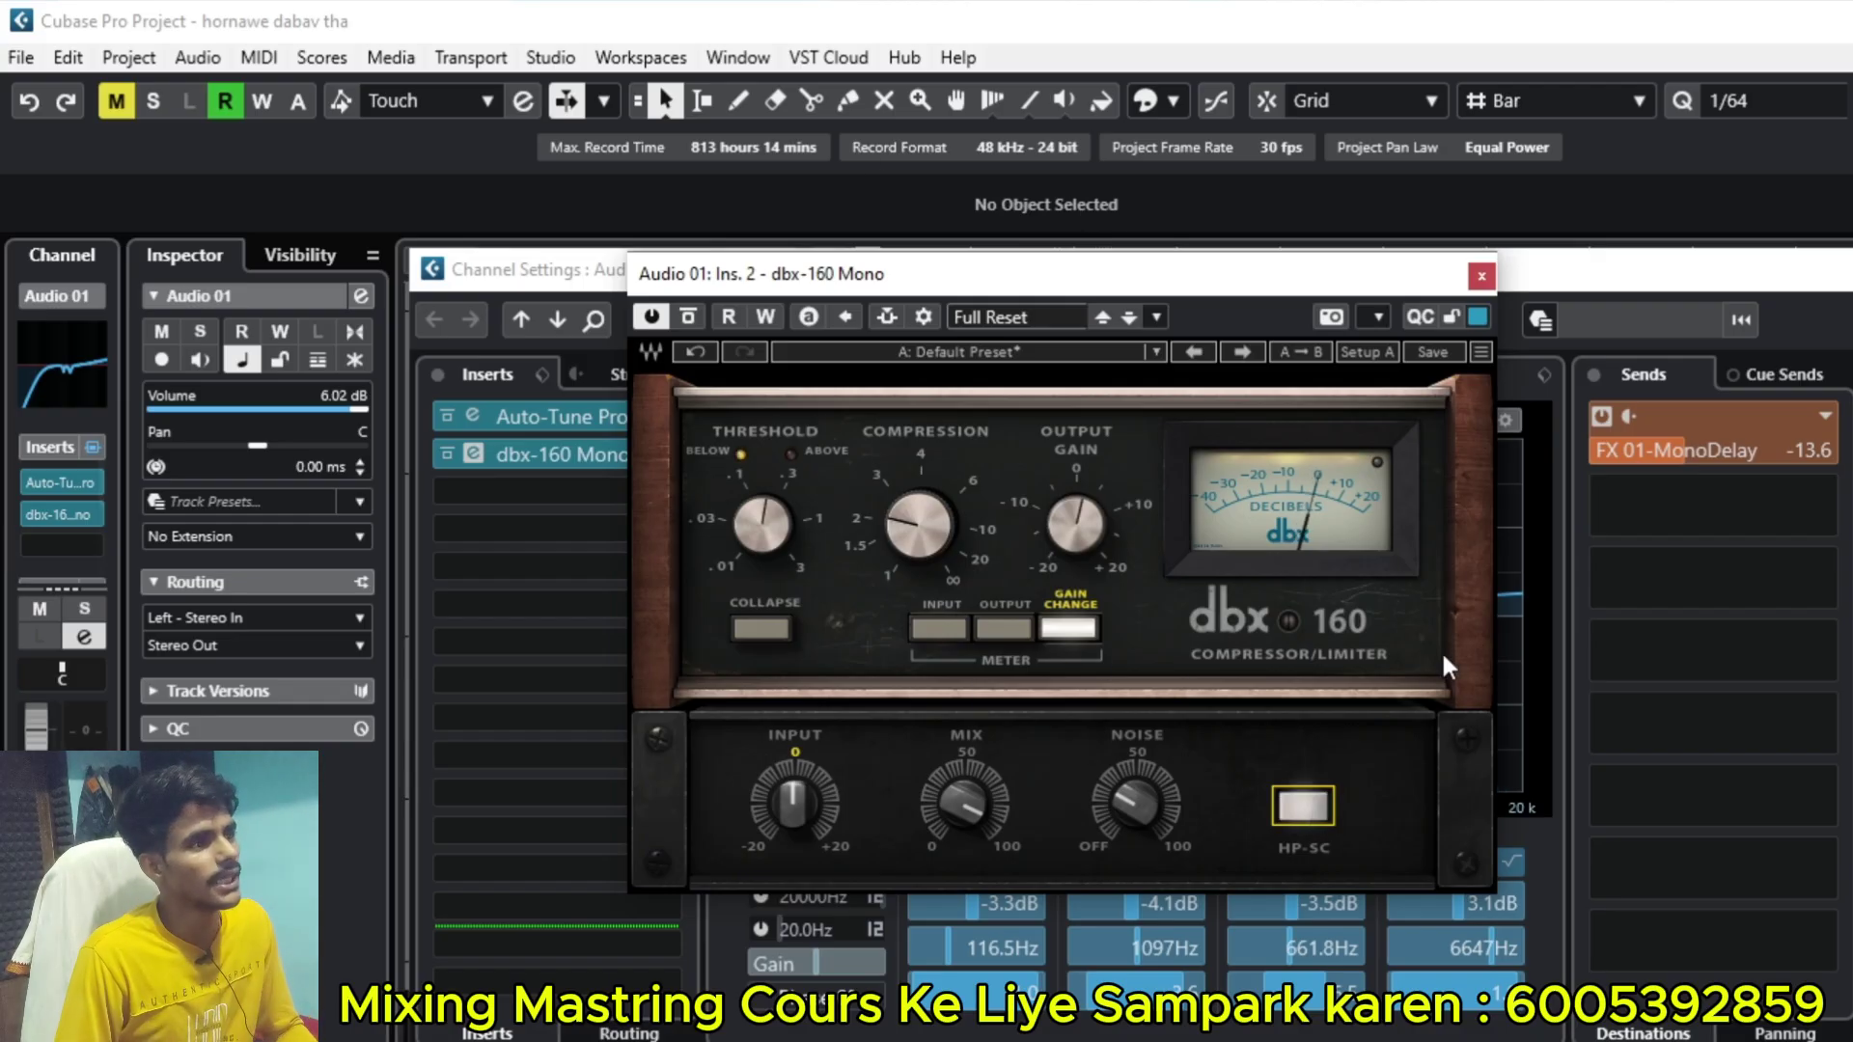
{"action": "mouse_move", "coordinate": [1316, 281]}
{"action": "left_mouse_down"}
{"action": "mouse_move", "coordinate": [1323, 336]}
{"action": "mouse_move", "coordinate": [1312, 304]}
{"action": "left_mouse_up"}
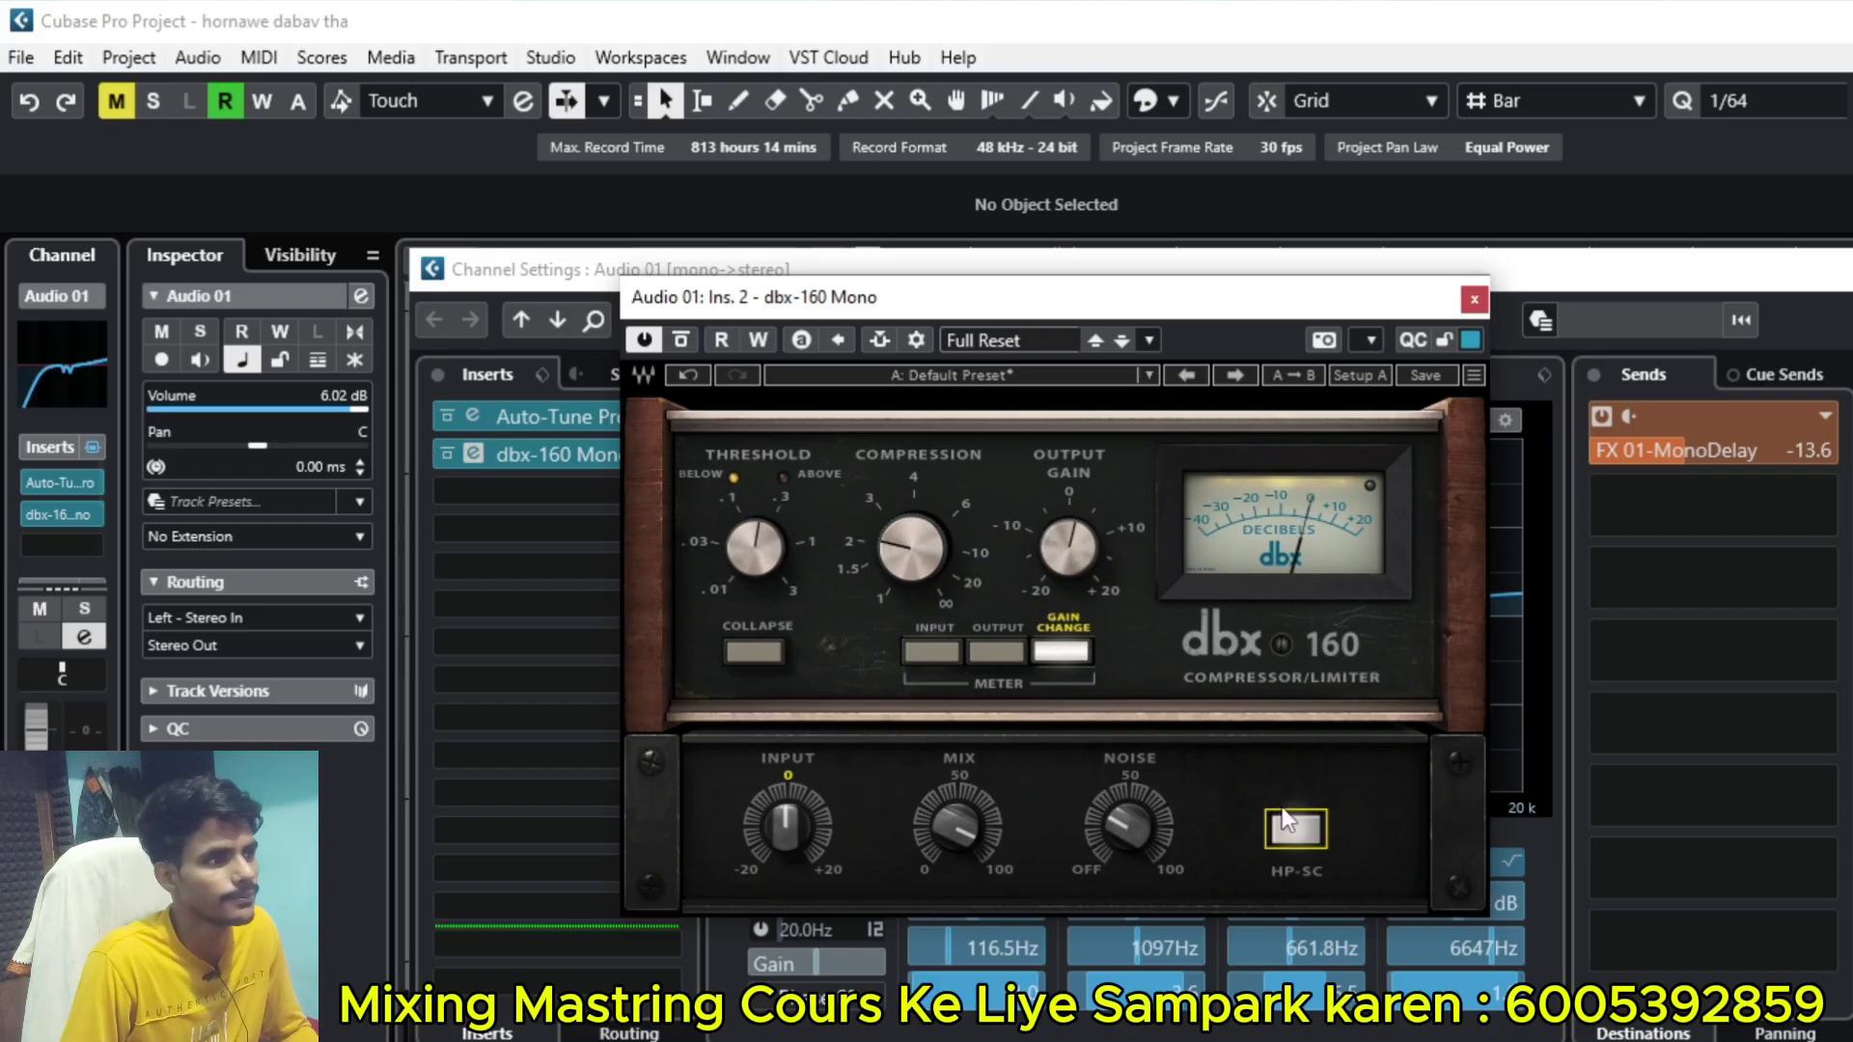
{"action": "left_click", "coordinate": [1286, 841]}
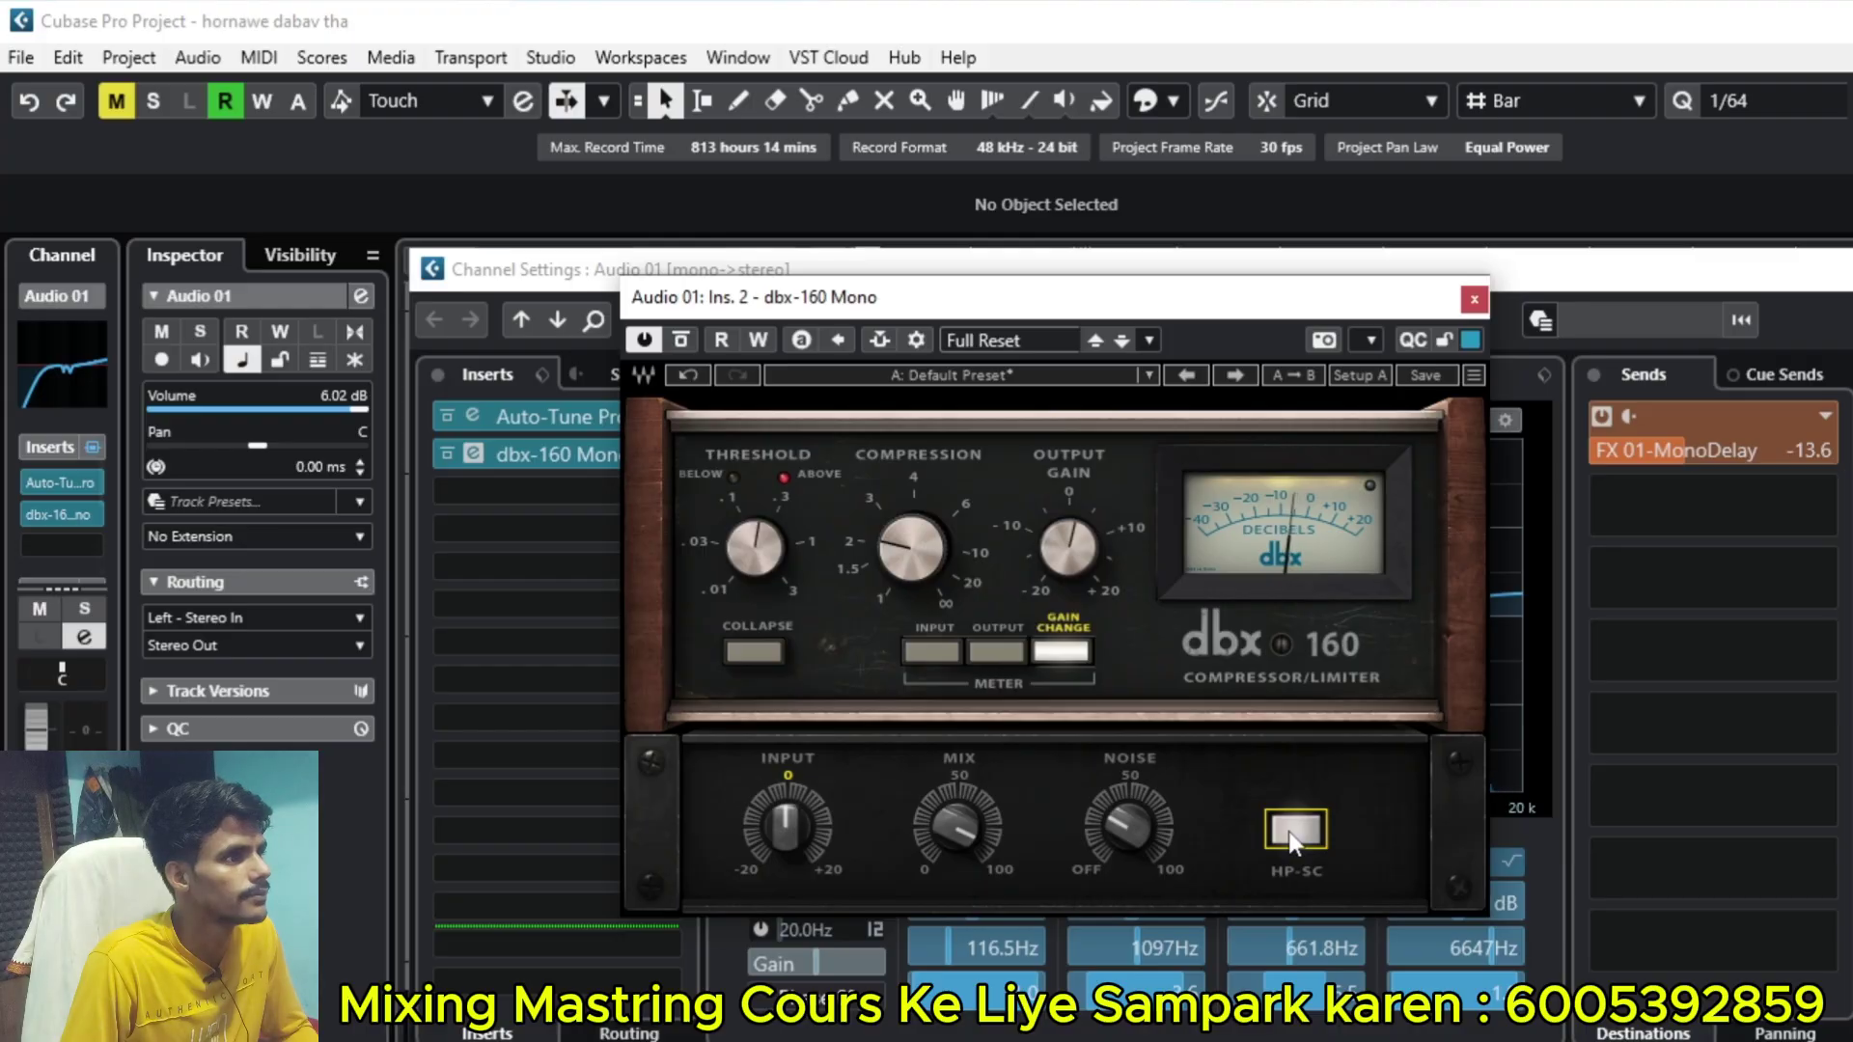
{"action": "left_click", "coordinate": [1290, 841]}
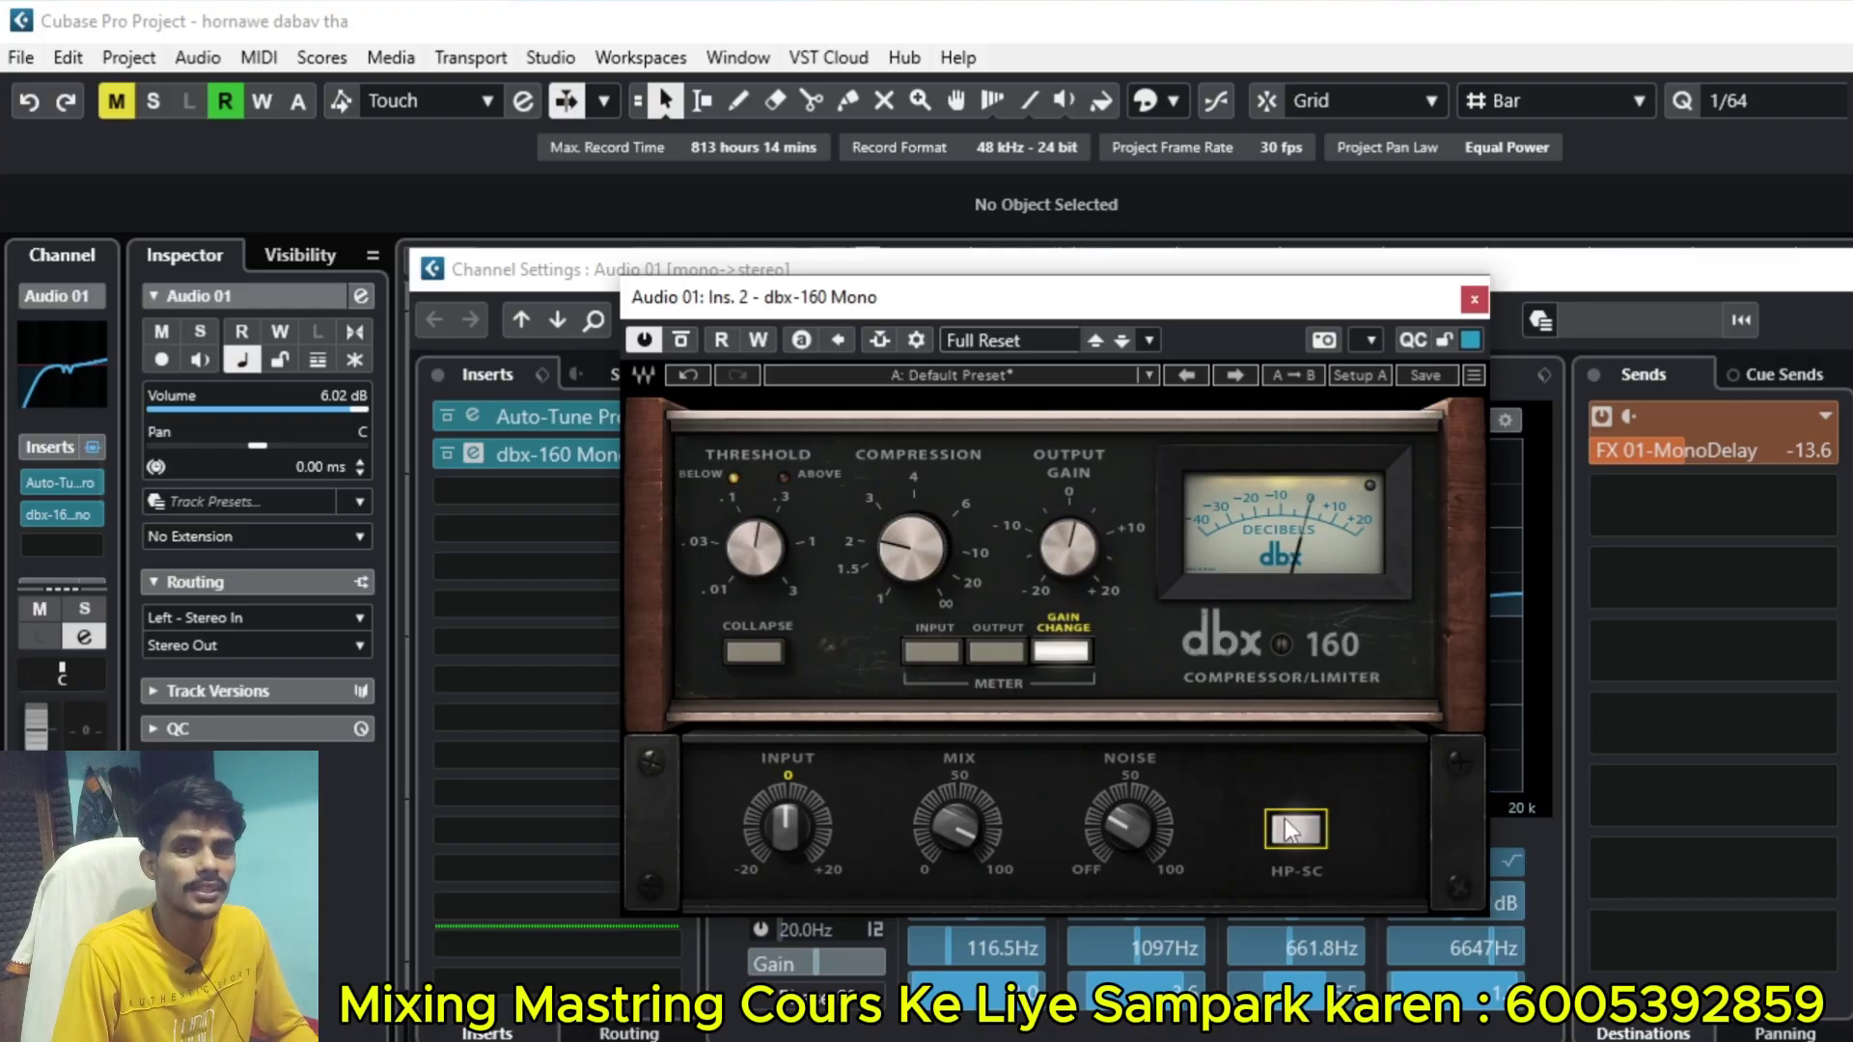
Step: Close the dbx-160 plug-in window and the Audio 01 channel settings to return to the project
{"action": "left_click", "coordinate": [1472, 302]}
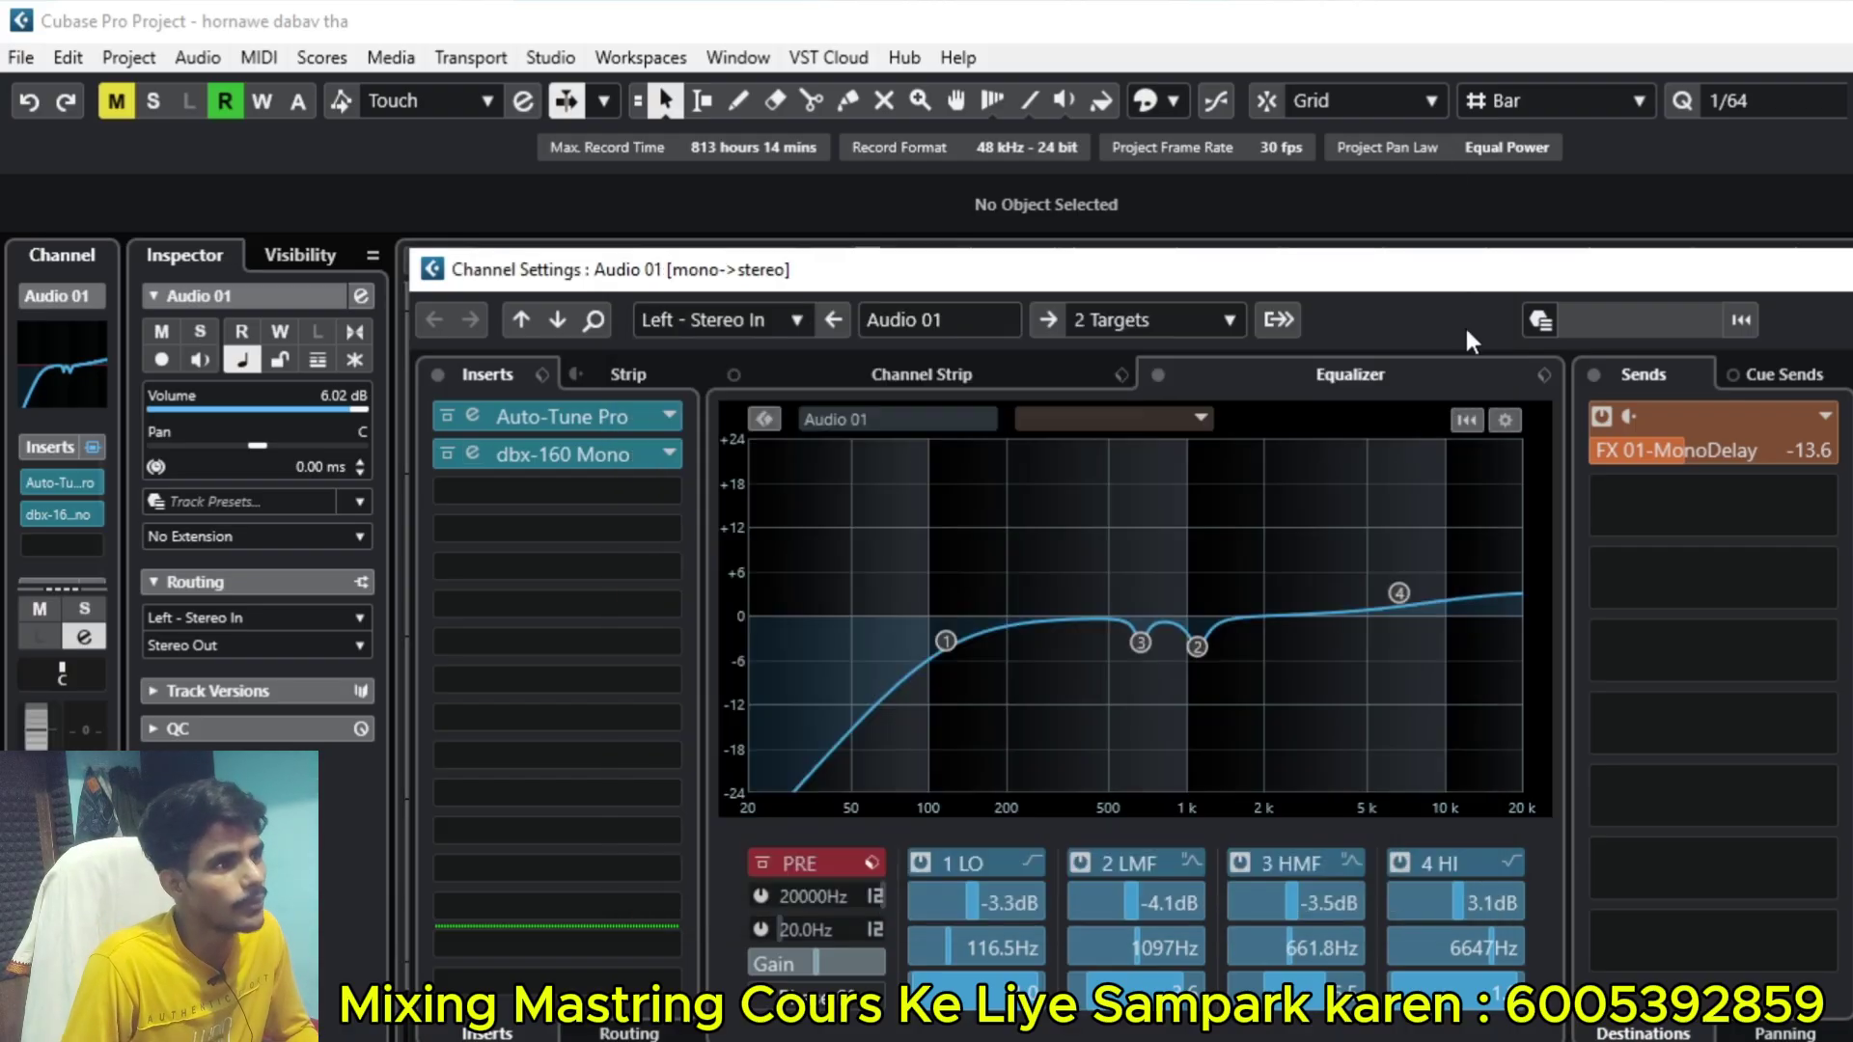
{"action": "key", "text": "e"}
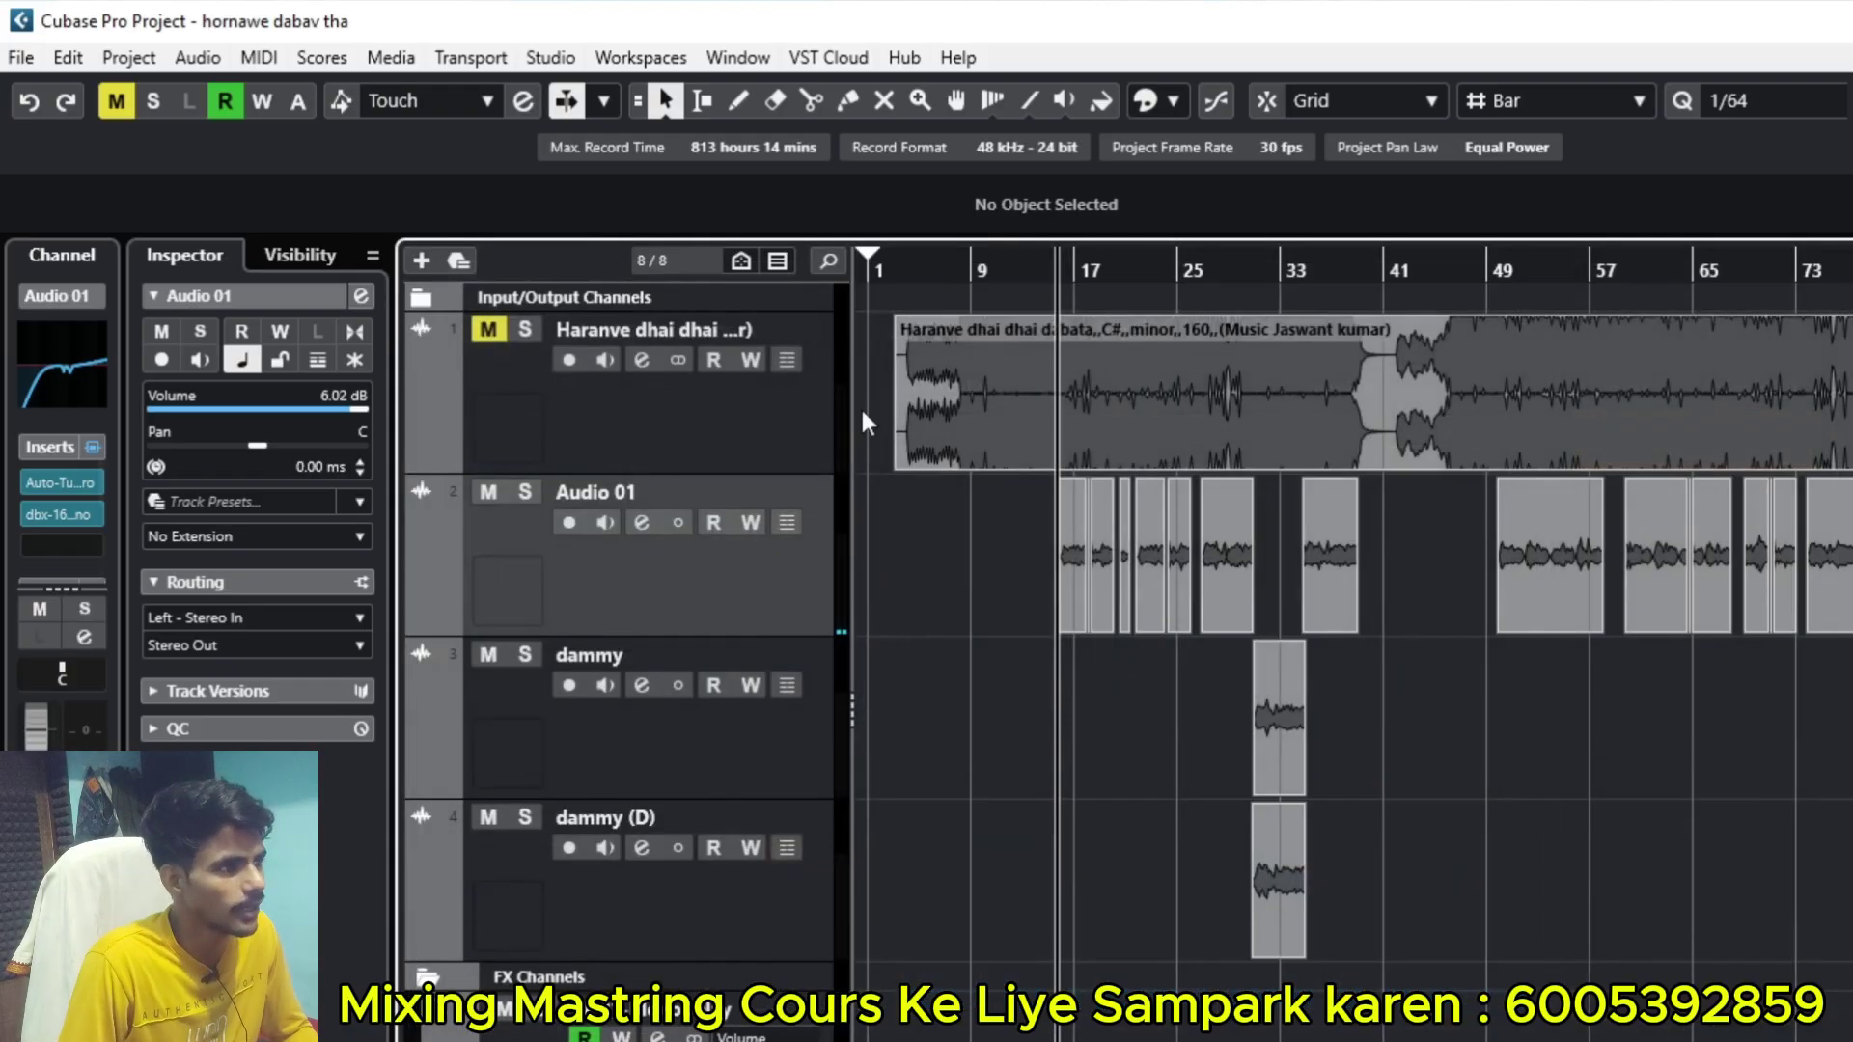
{"action": "key", "text": "g"}
{"action": "key", "text": "g"}
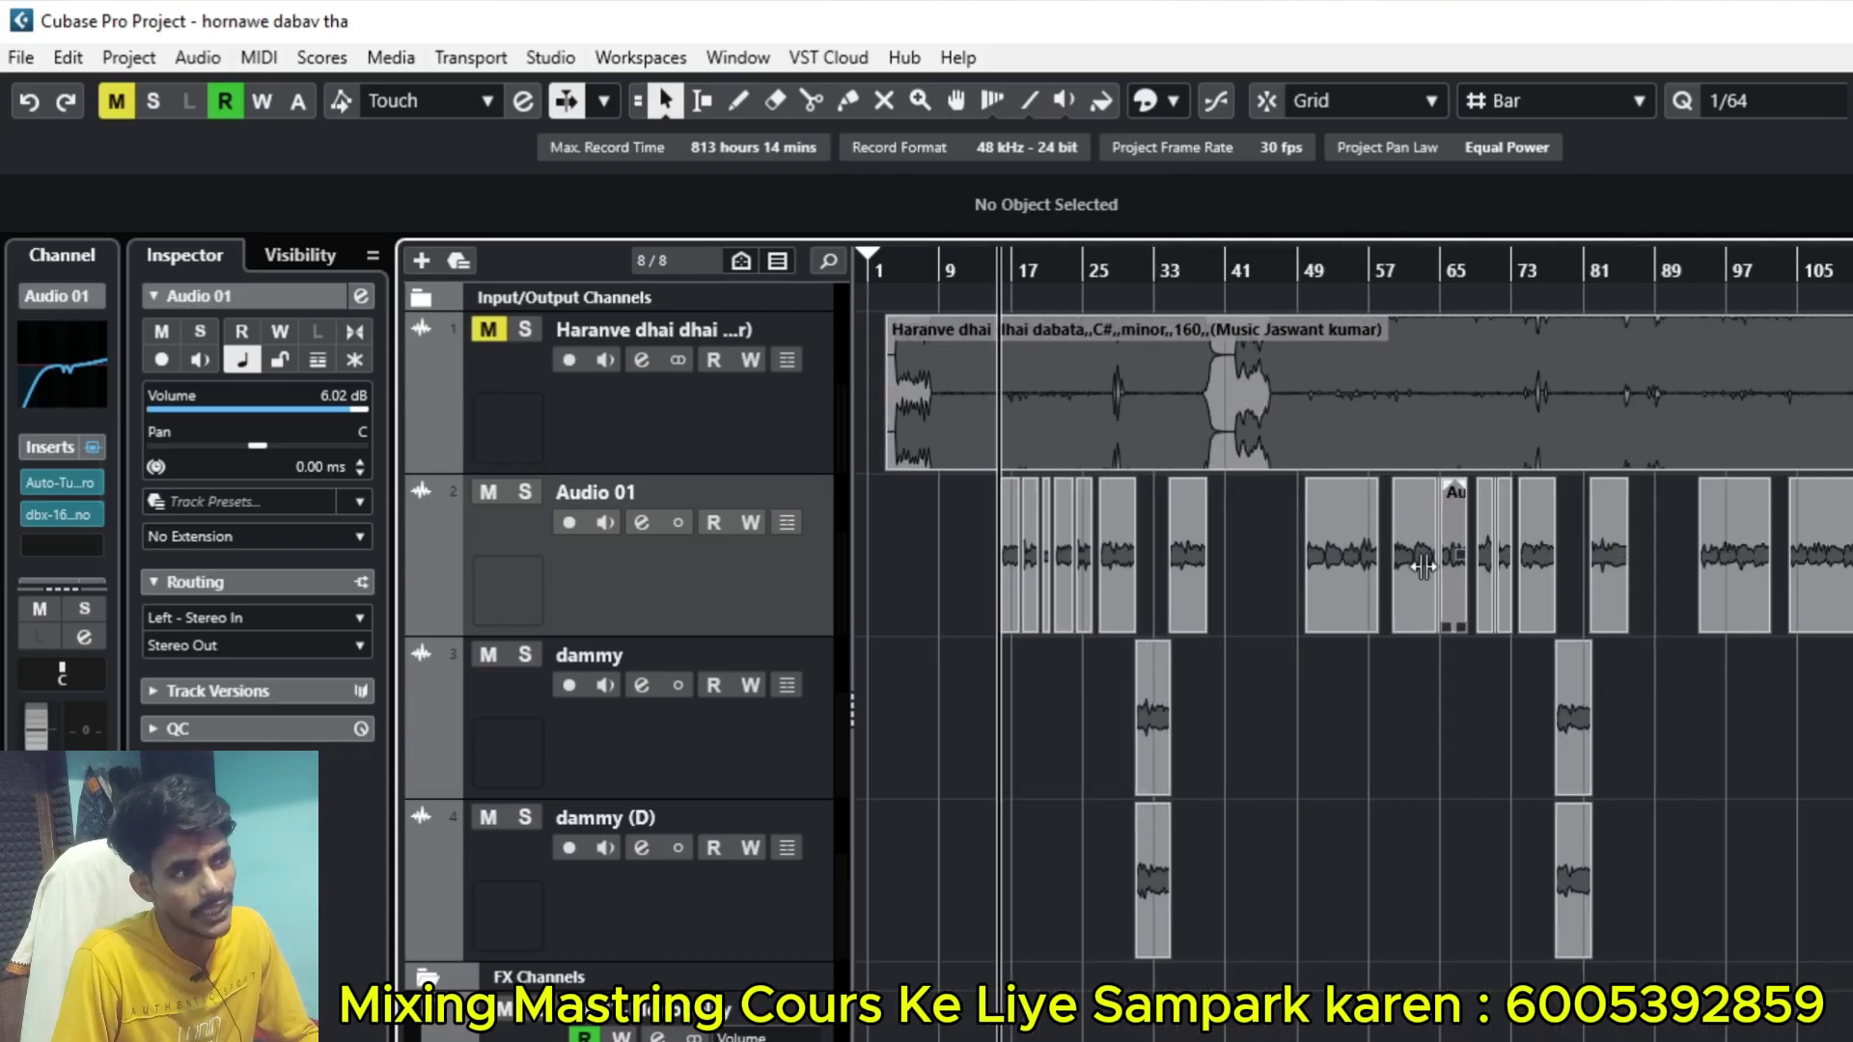
{"action": "key", "text": "h"}
{"action": "key", "text": "h"}
{"action": "key", "text": "h"}
{"action": "key", "text": "h"}
{"action": "key", "text": "g"}
{"action": "key", "text": "g"}
{"action": "key", "text": "g"}
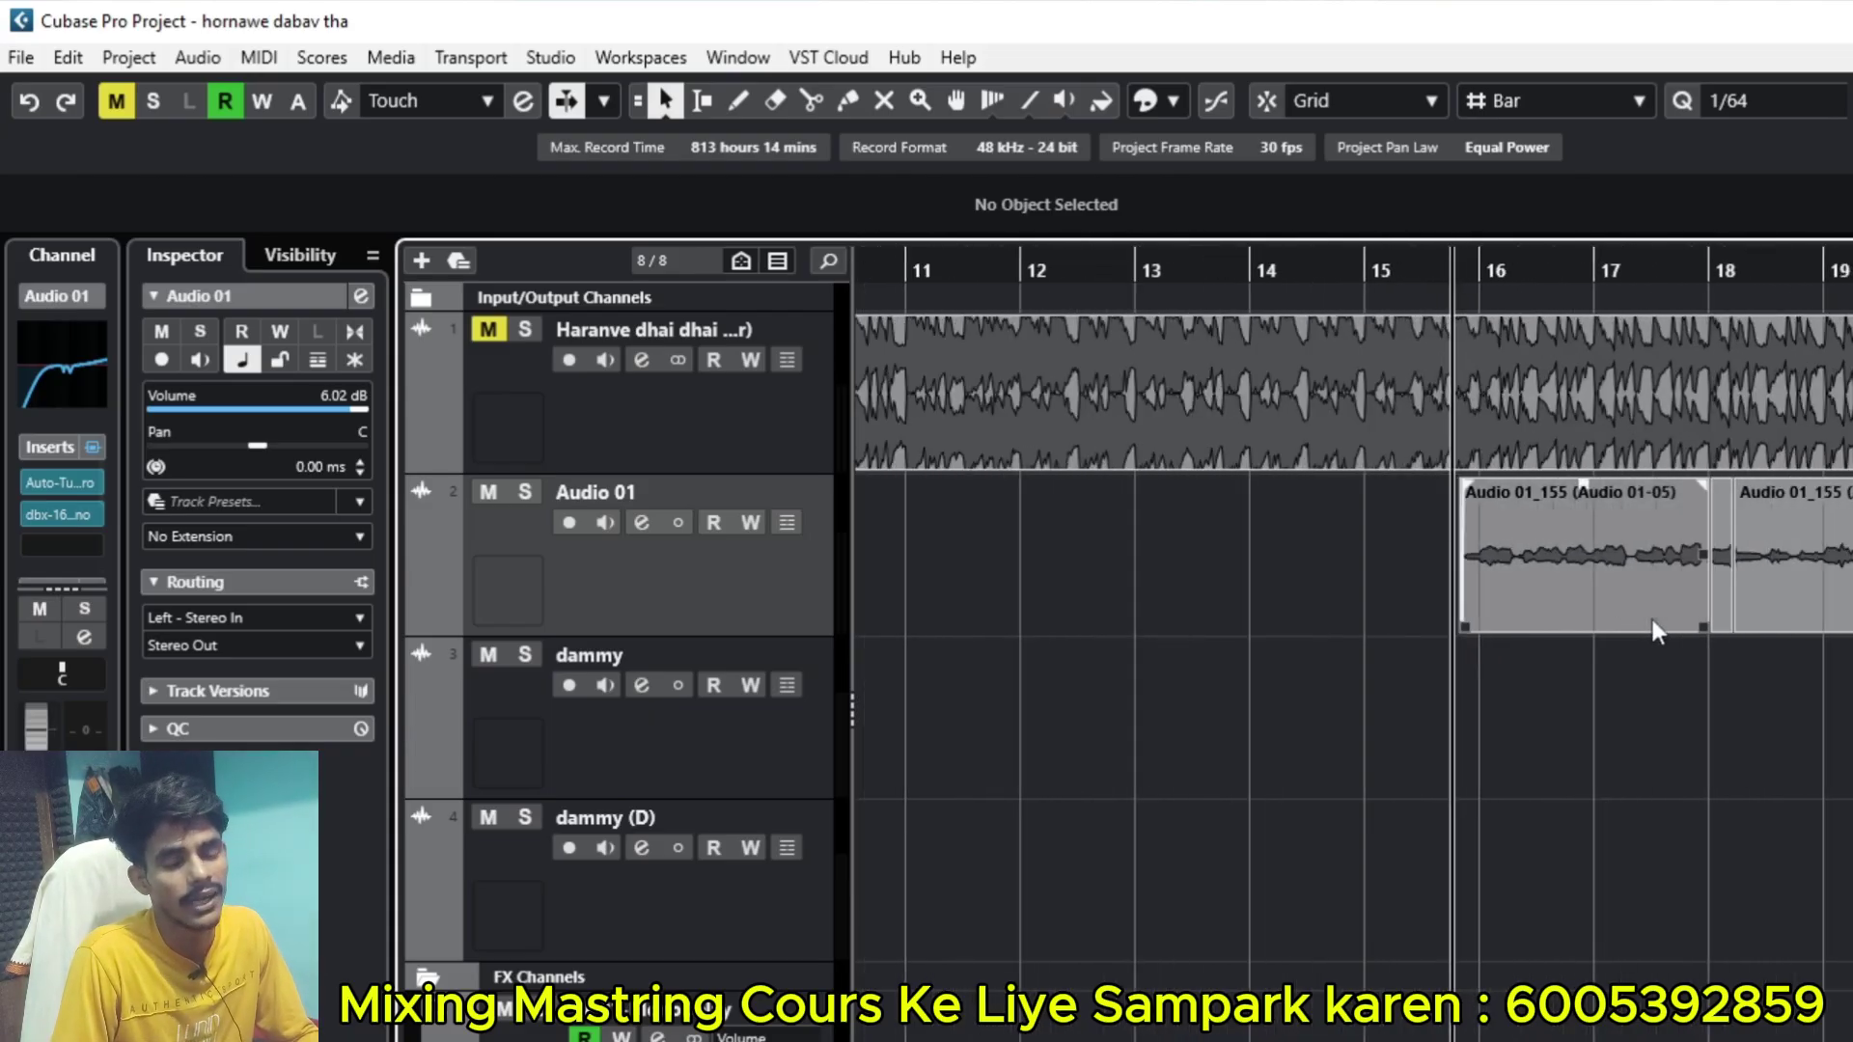
{"action": "key", "text": "g"}
{"action": "key", "text": "g"}
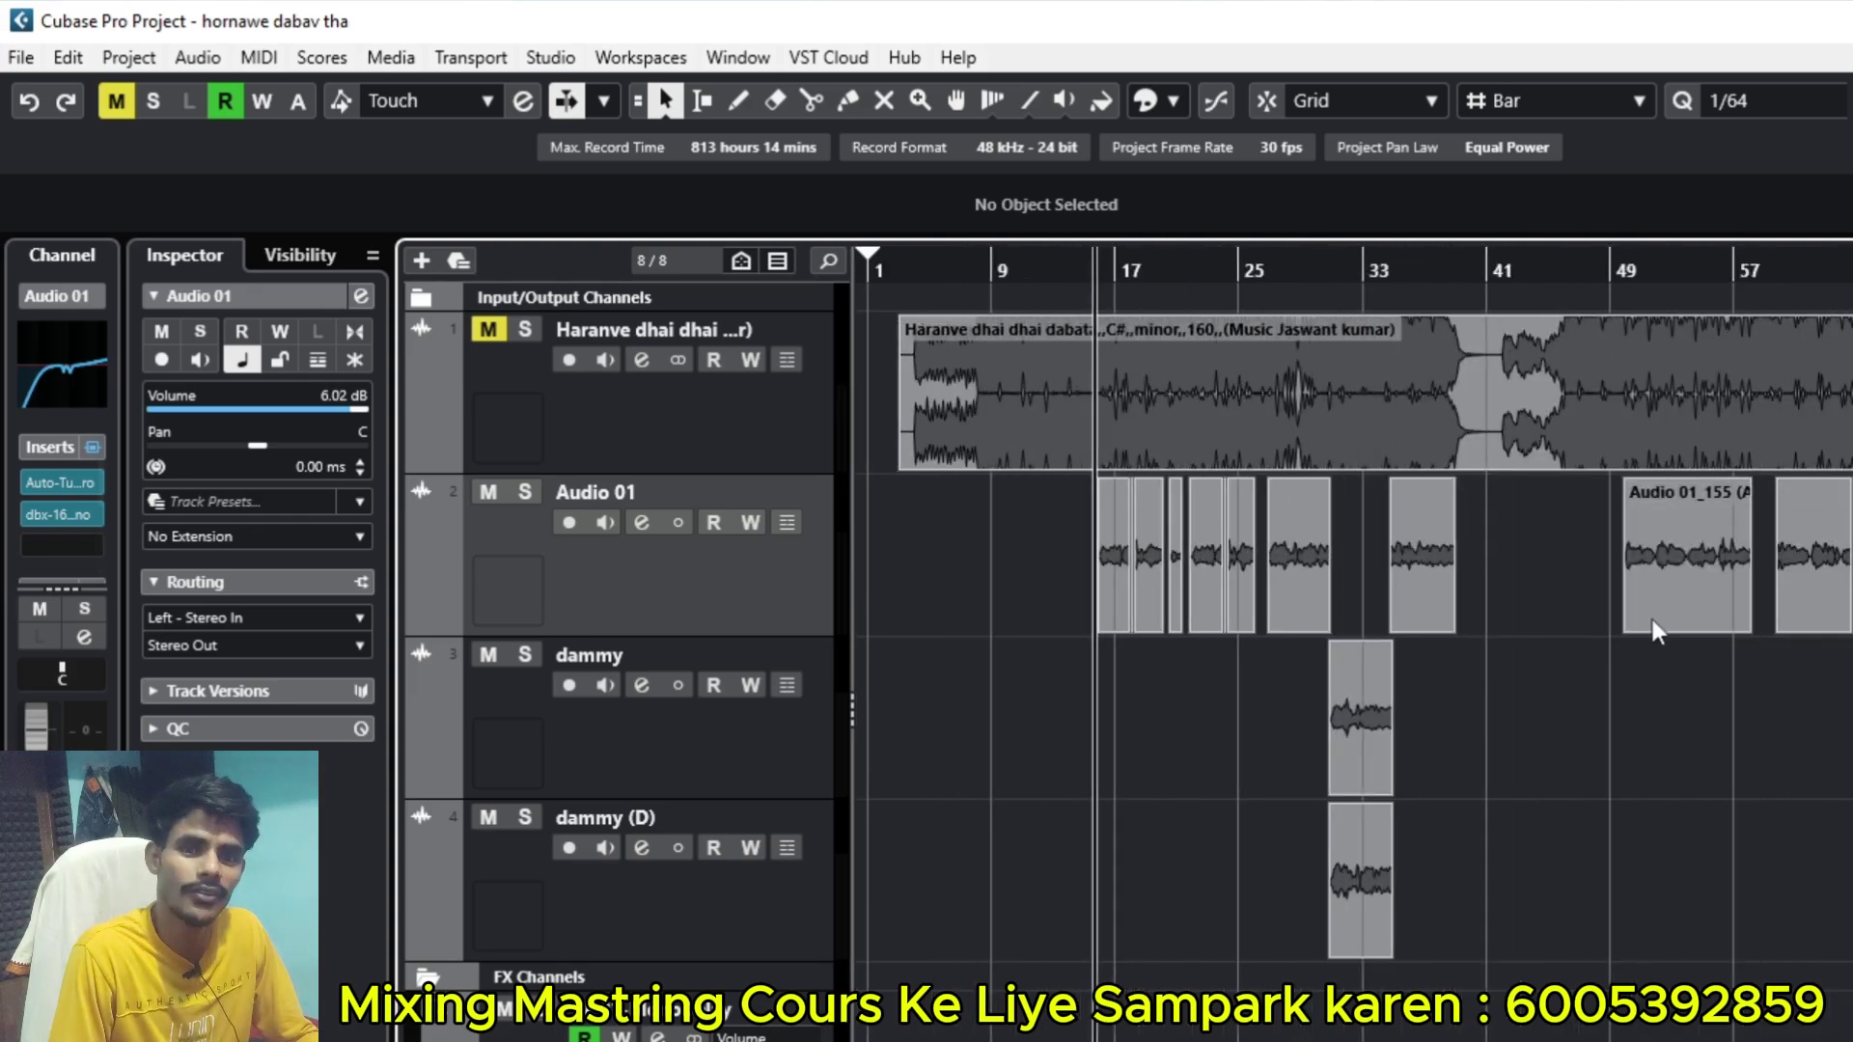
{"action": "key", "text": "h"}
{"action": "key", "text": "h"}
{"action": "key", "text": "g"}
{"action": "key", "text": "g"}
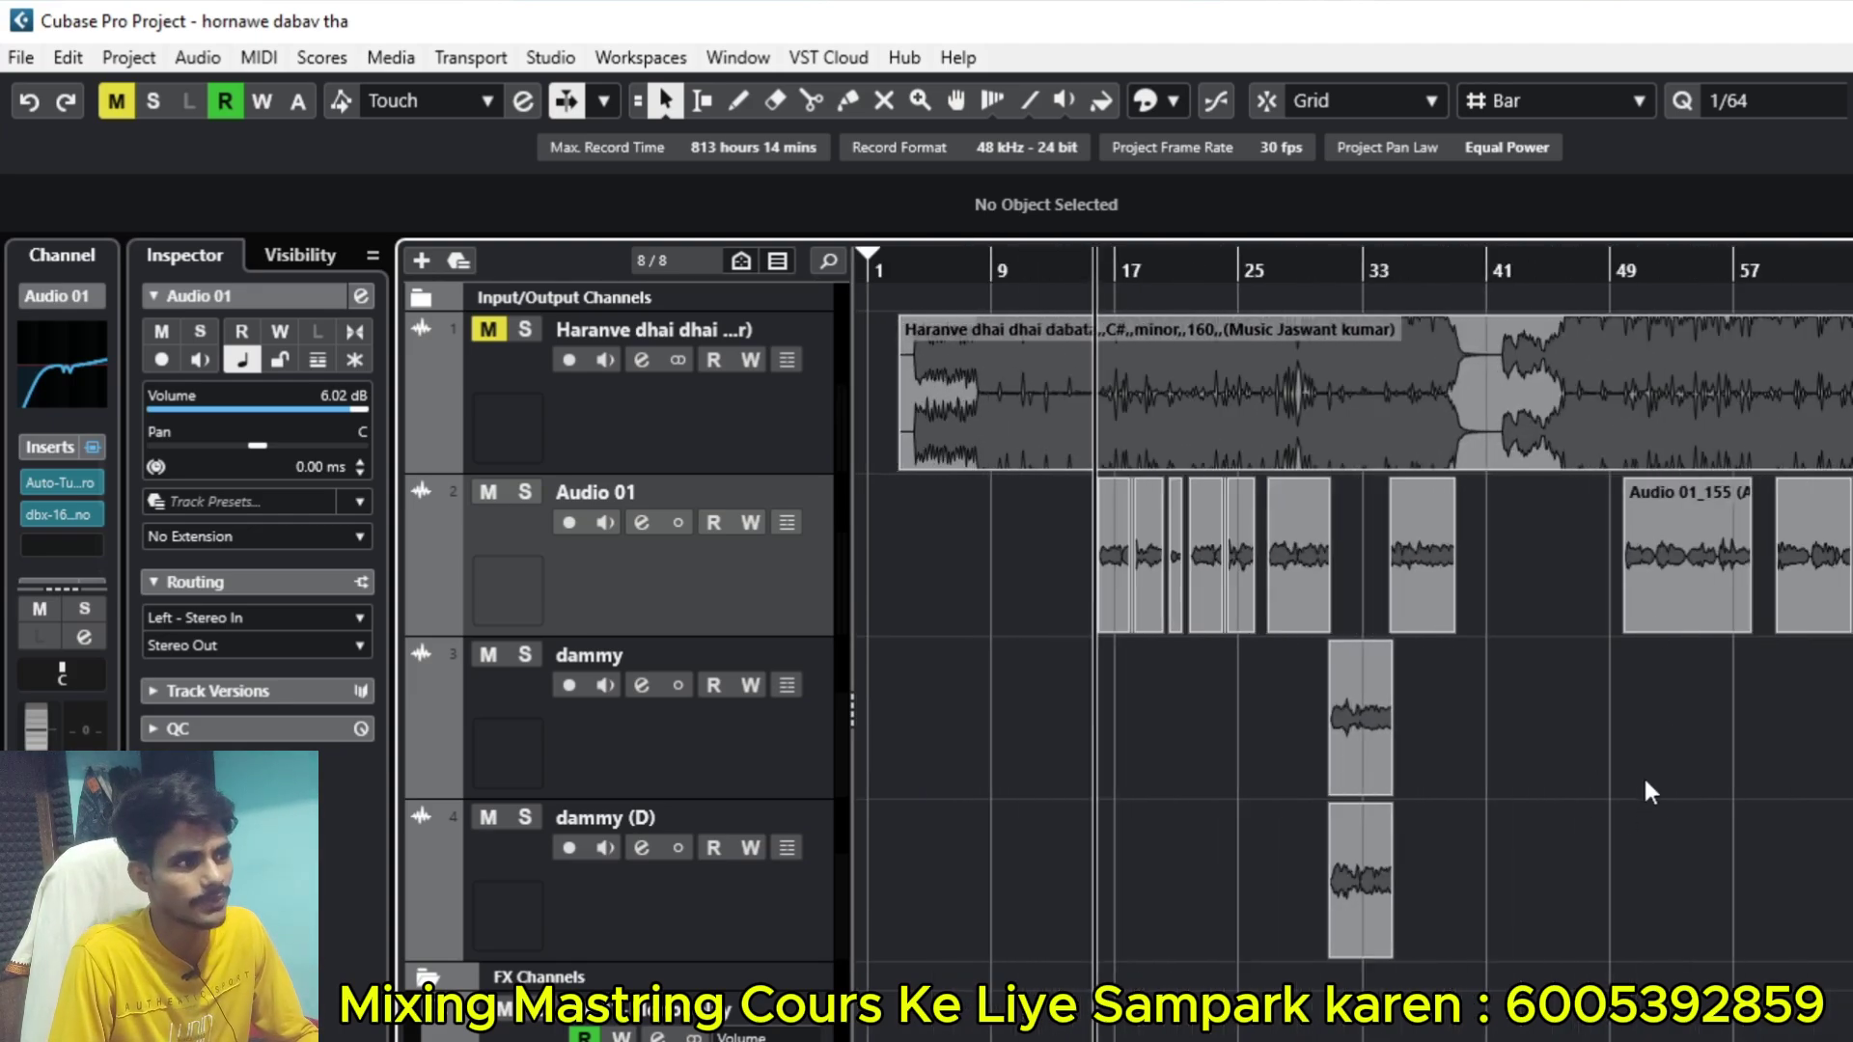
{"action": "key", "text": "g"}
{"action": "key", "text": "g"}
{"action": "key", "text": "h"}
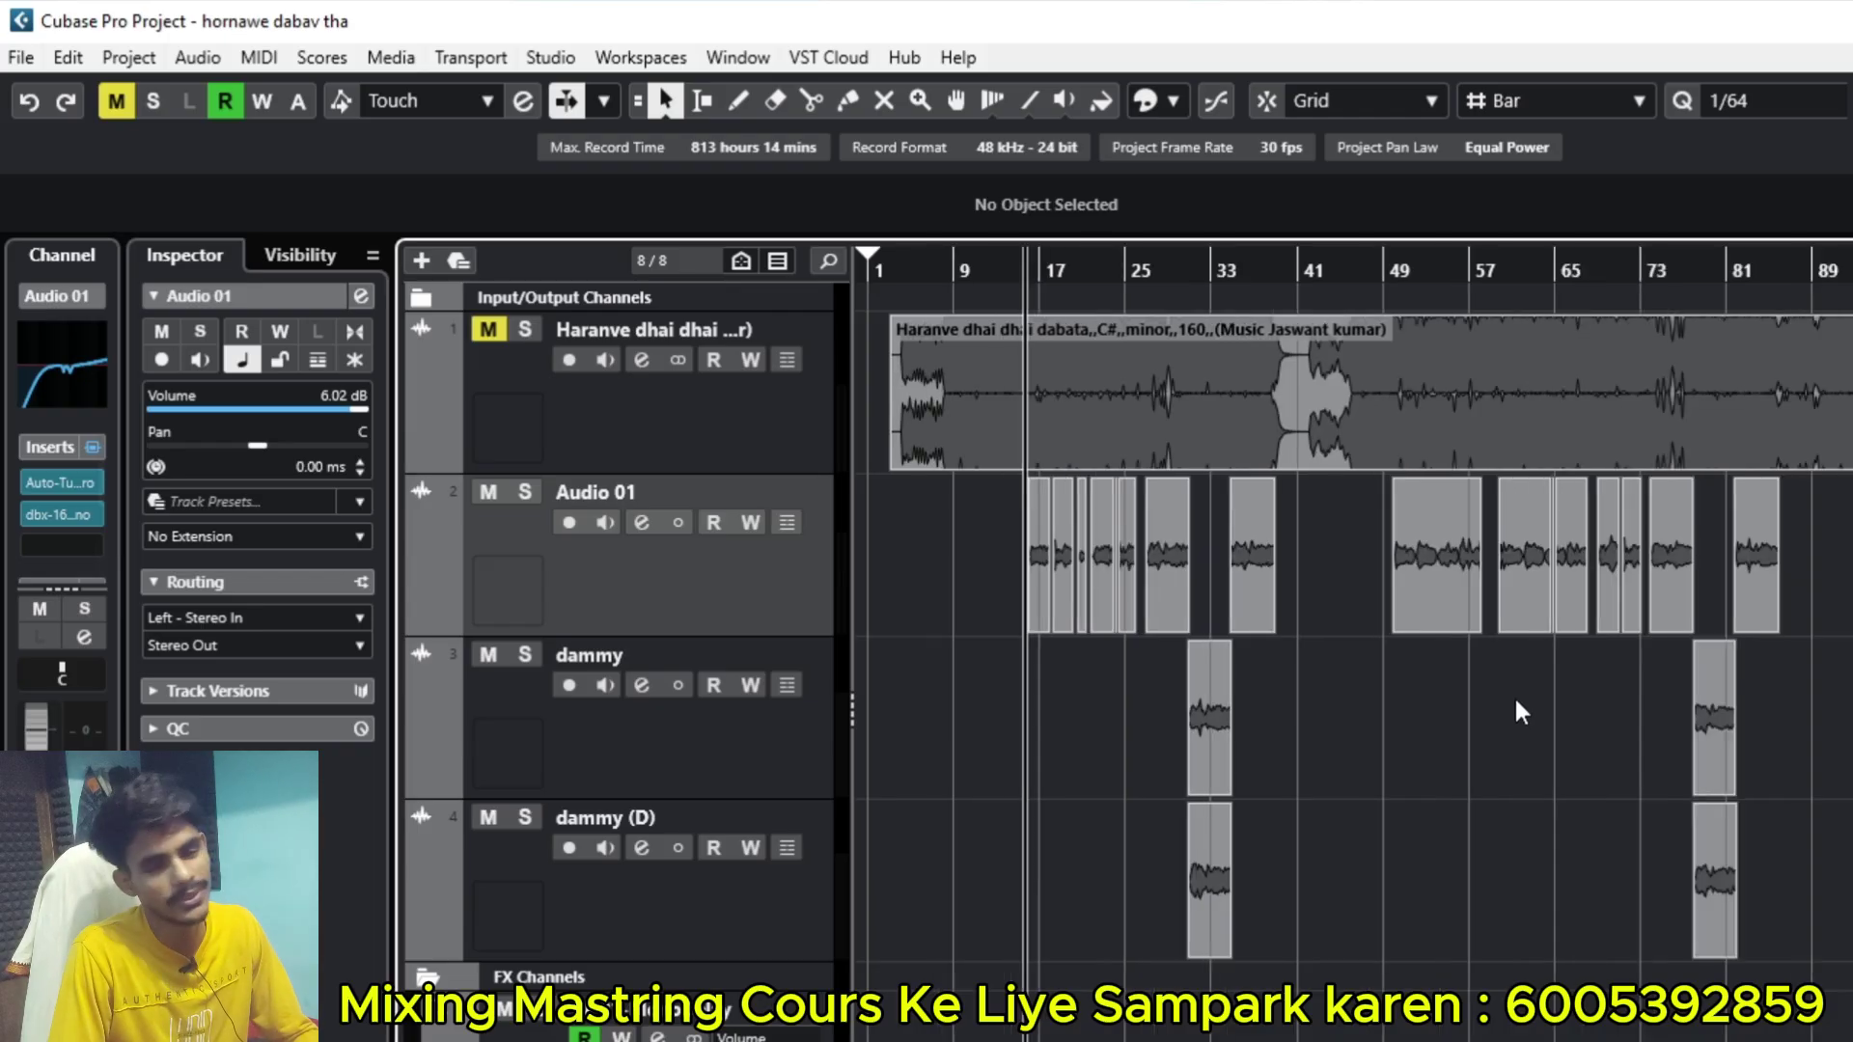